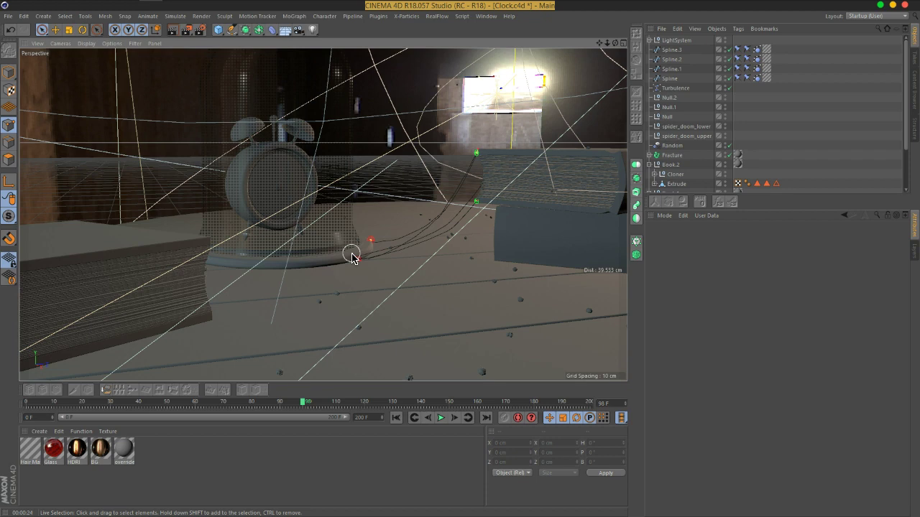
- Create a new material and name it table_wood
alt+drag(361, 252, 342, 290)
alt+drag(432, 275, 320, 226)
alt+drag(324, 317, 395, 278)
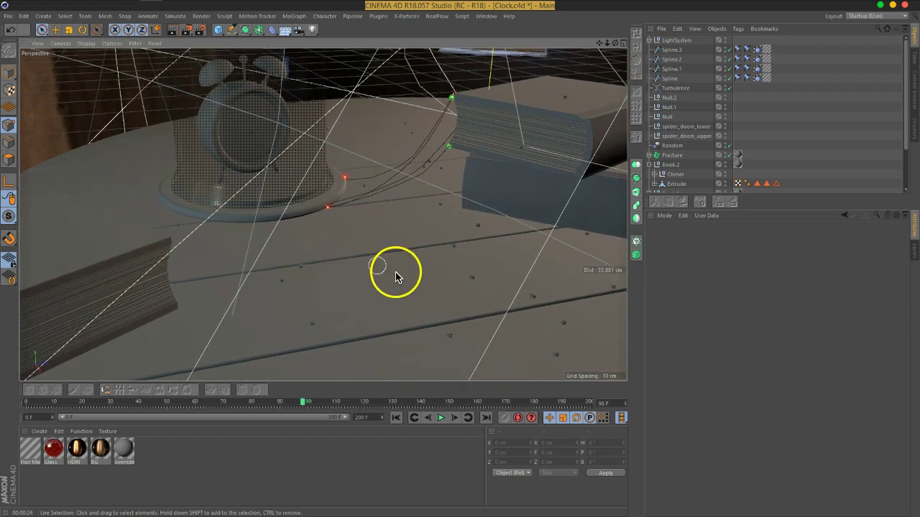
double_click(160, 474)
double_click(29, 462)
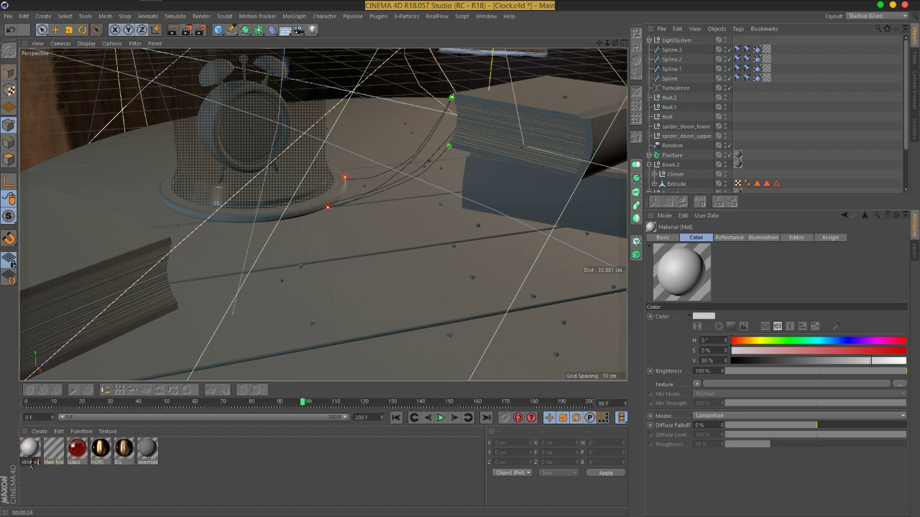
key(Return)
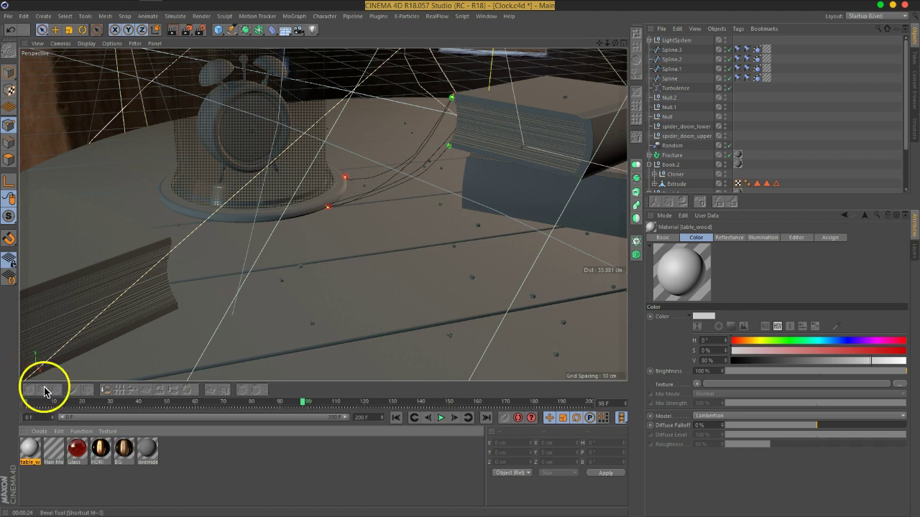
- Select the table polygon object in the scene hierarchy
scroll(762, 151, down, 3)
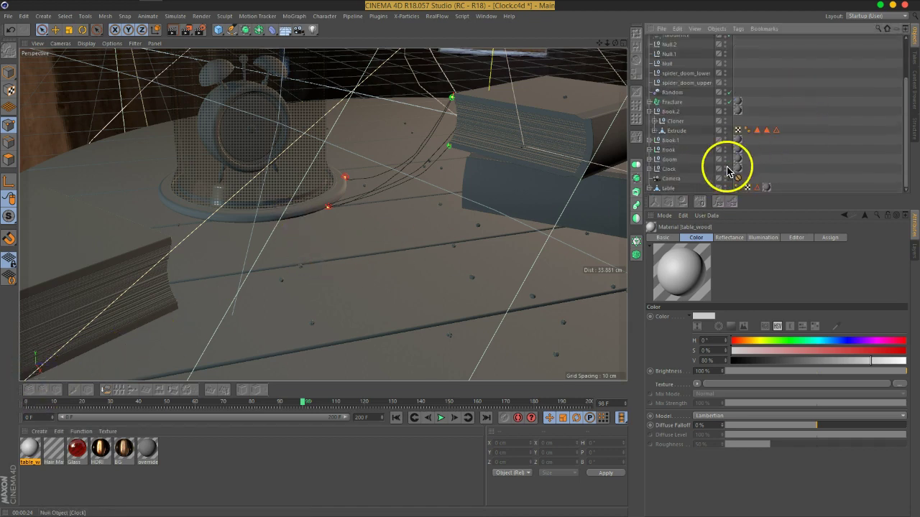
click(668, 188)
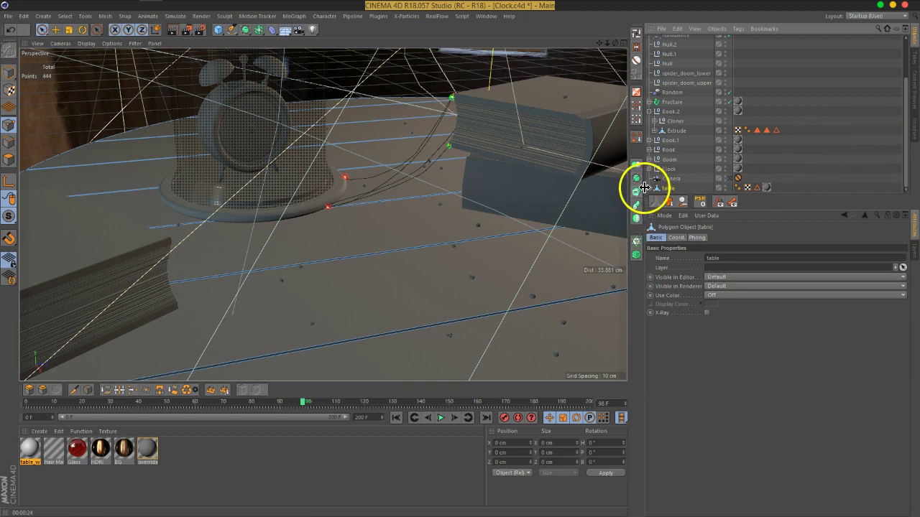
scroll(653, 181, down, 1)
scroll(656, 184, up, 1)
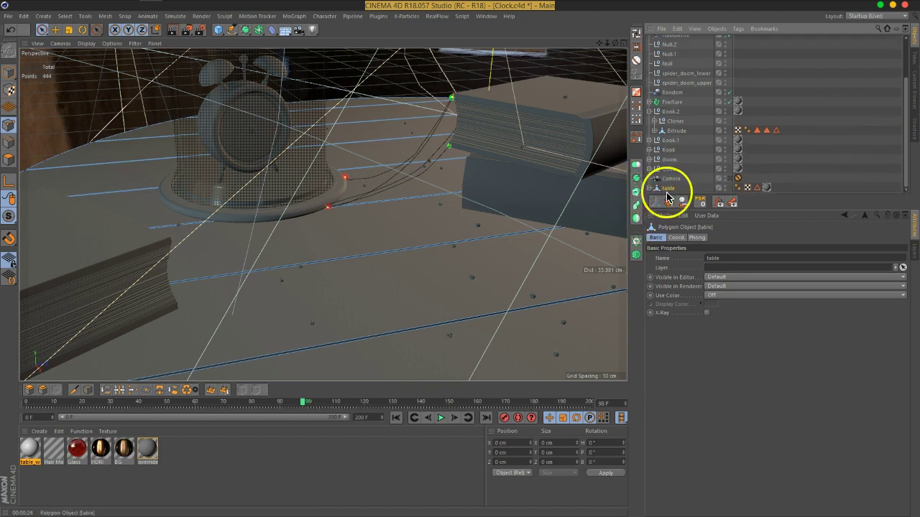
- Open the table_wood material's Color channel for an image texture and search the 2D Assets Textures folder for "wood"
double_click(30, 449)
drag(323, 64, 719, 20)
click(564, 121)
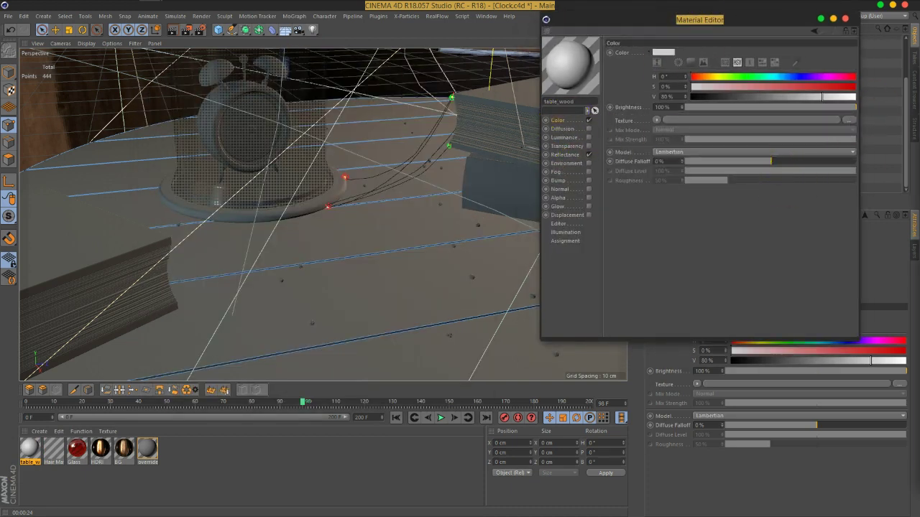
key(ctrl+o)
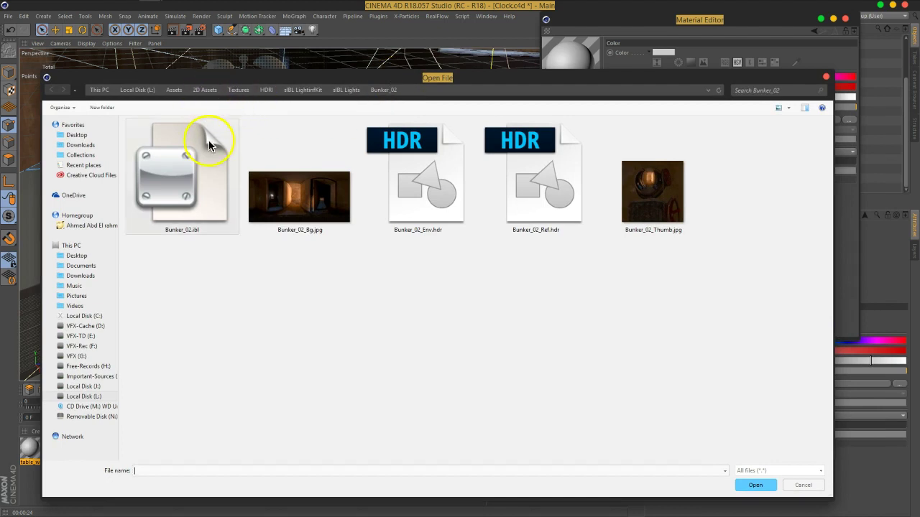
click(205, 91)
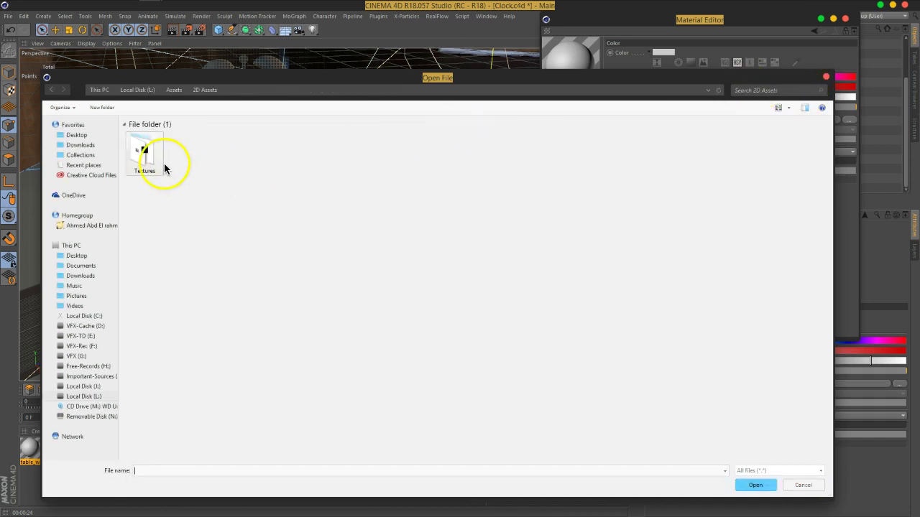
double_click(155, 164)
click(756, 91)
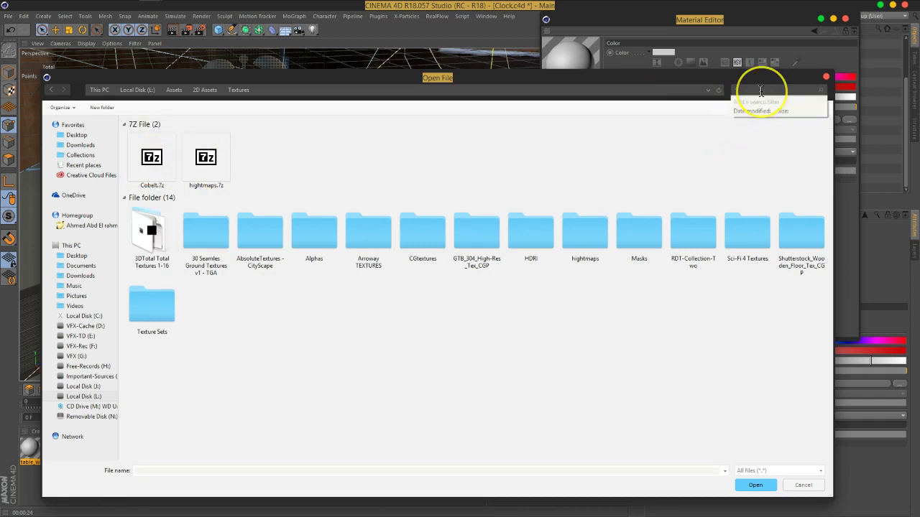
text(wood)
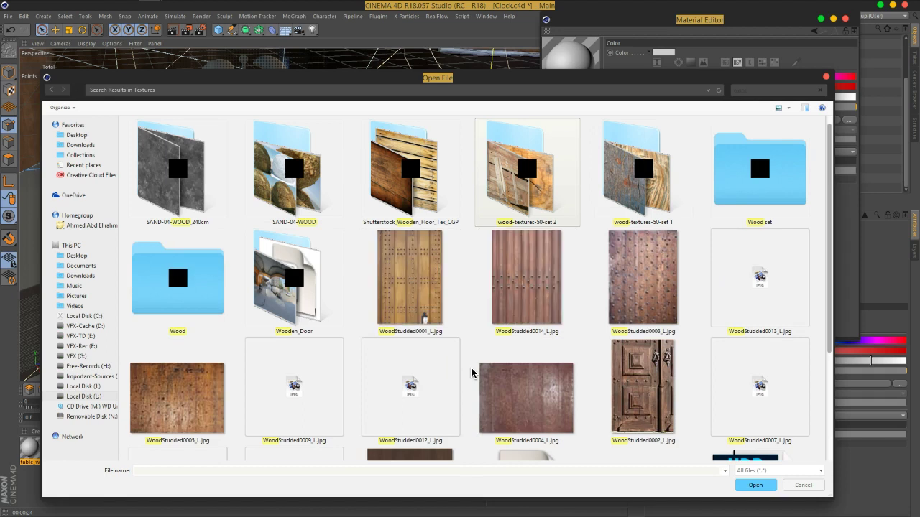
- Load WoodRough0054_1_L.jpg as the Color texture without copying the image to the project location
ctrl+scroll(513, 314, up, 1)
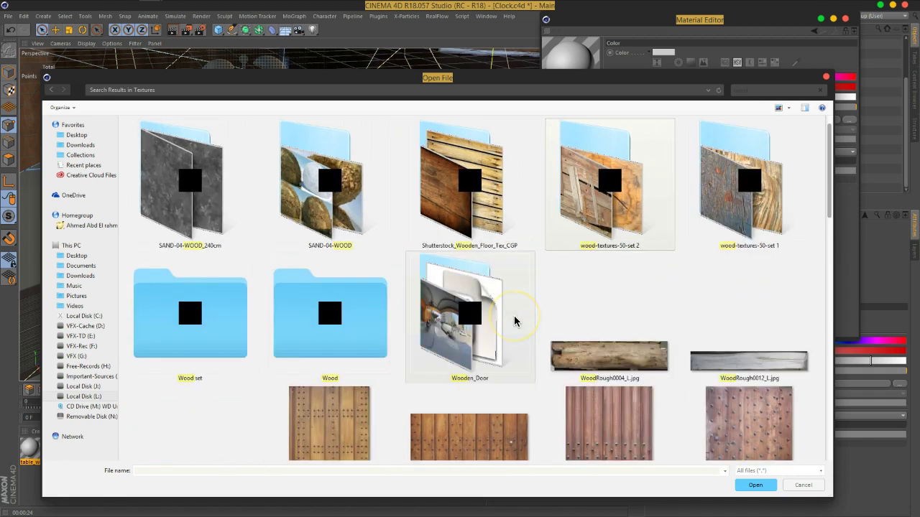
scroll(514, 321, down, 4)
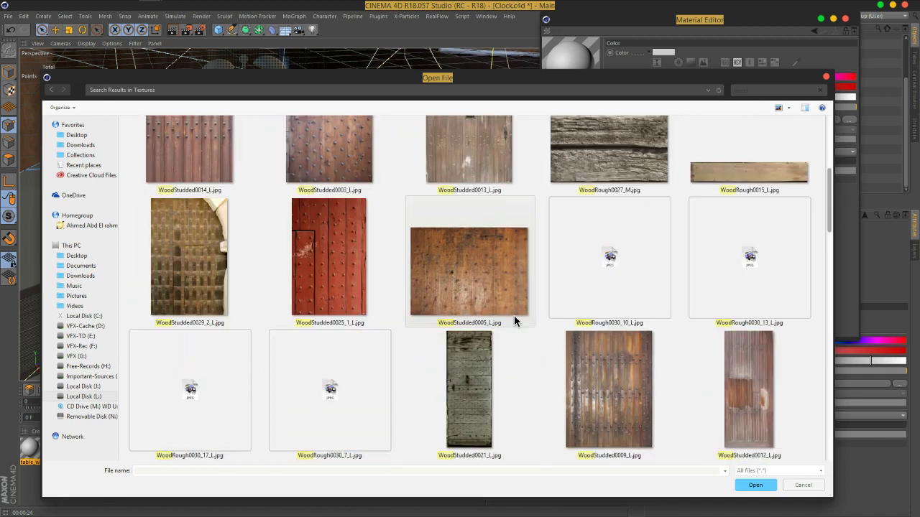
scroll(547, 334, up, 4)
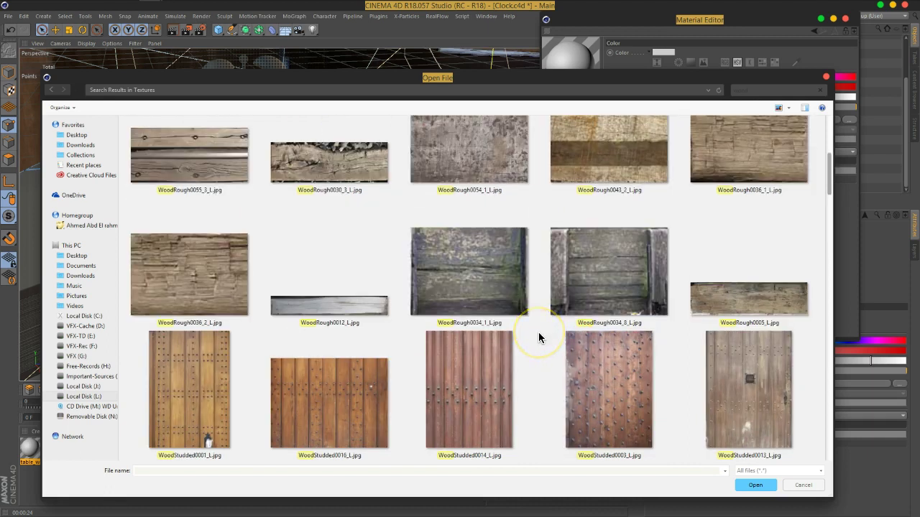
scroll(538, 338, up, 5)
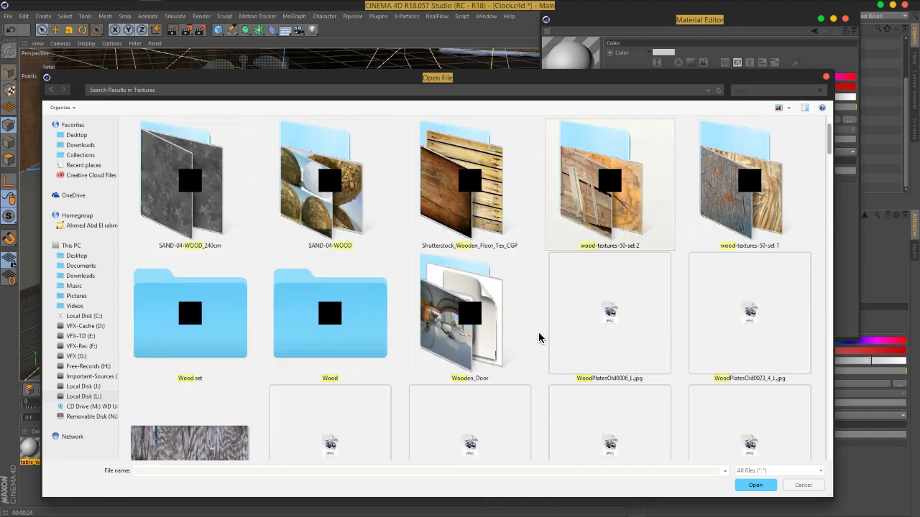
scroll(539, 338, down, 3)
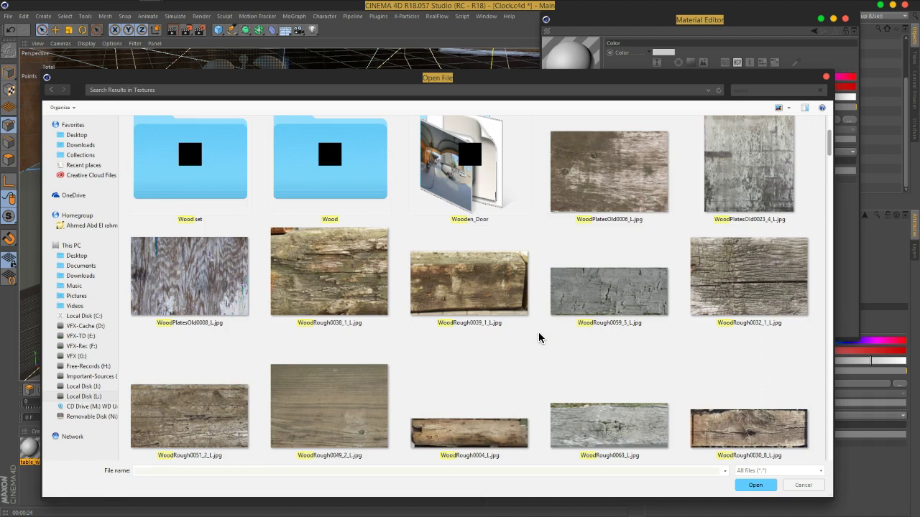
scroll(539, 333, up, 1)
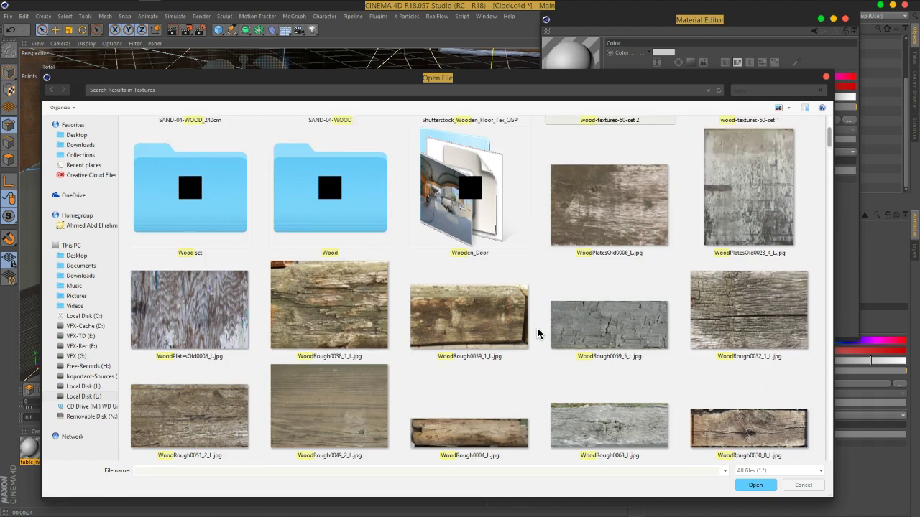
scroll(536, 332, down, 5)
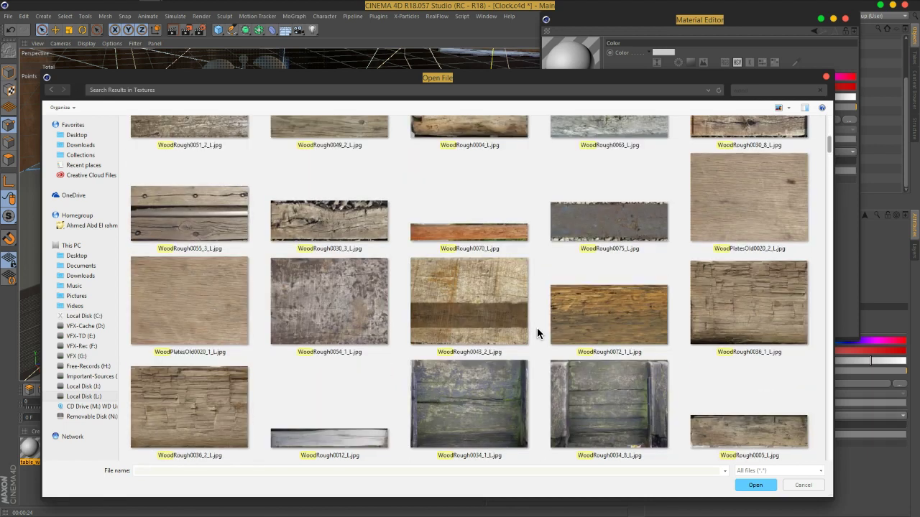
click(322, 300)
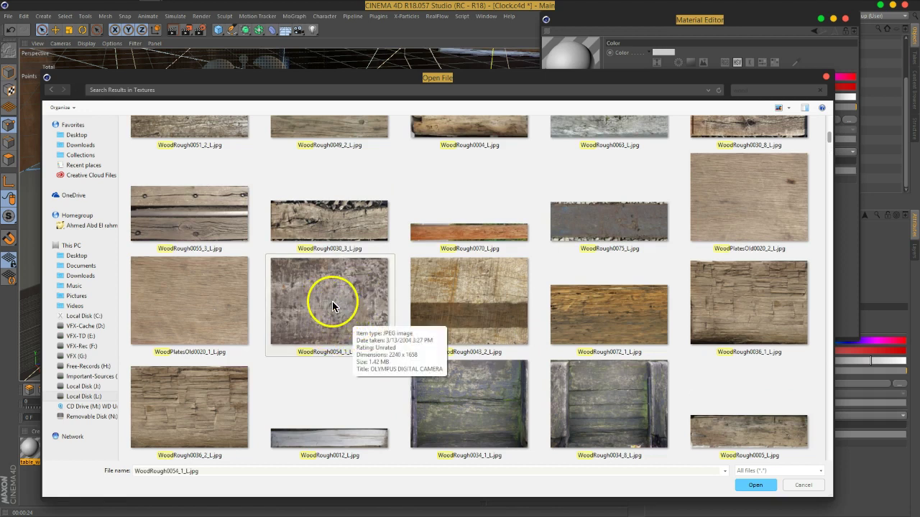
scroll(333, 305, down, 2)
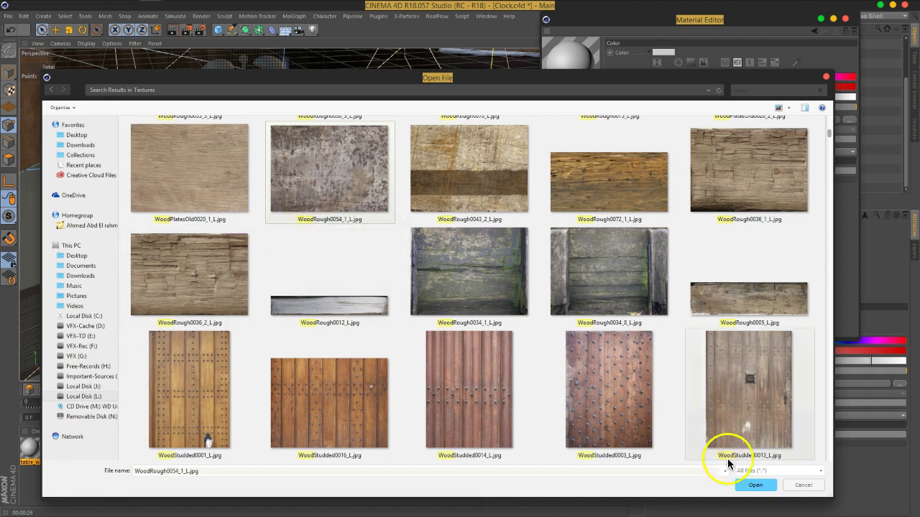
click(753, 485)
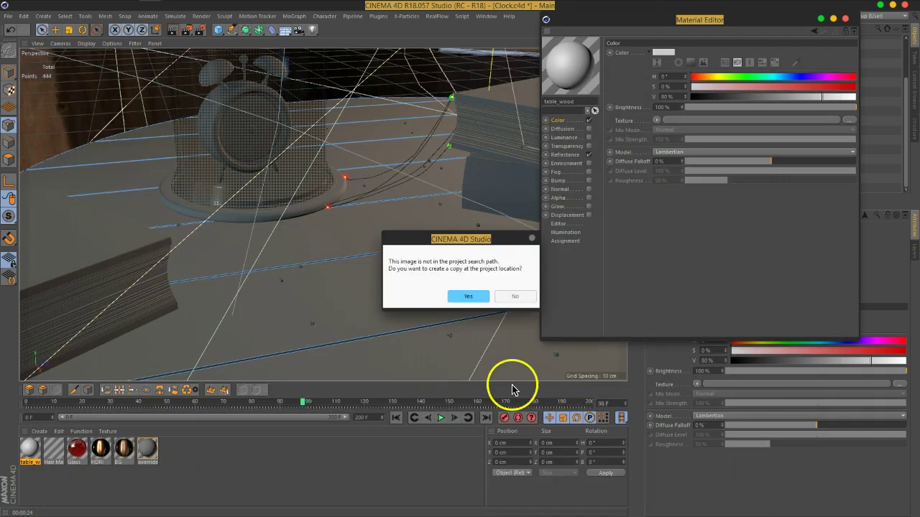
click(511, 296)
mouse_move(638, 200)
mouse_down()
mouse_move(621, 211)
mouse_move(612, 192)
mouse_up()
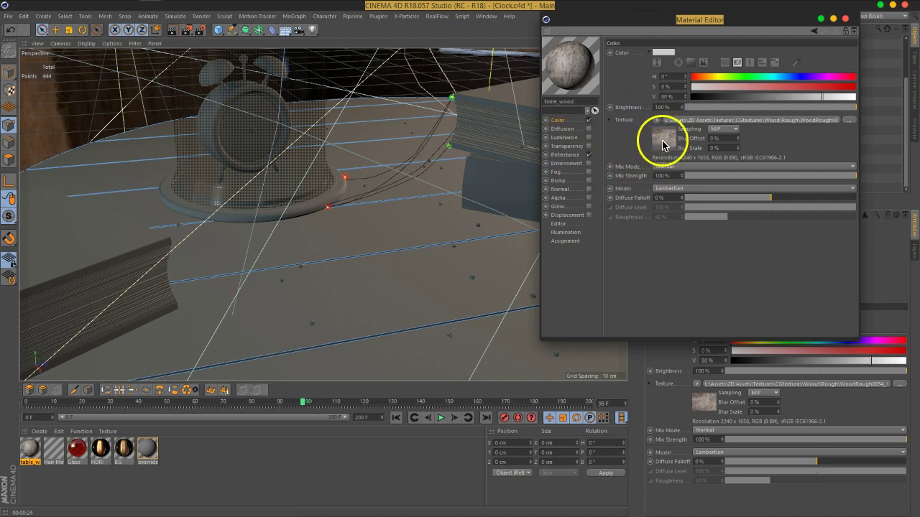
- Add a Fusion shader to the Color texture of table_wood and open the shader's properties
drag(683, 23, 635, 59)
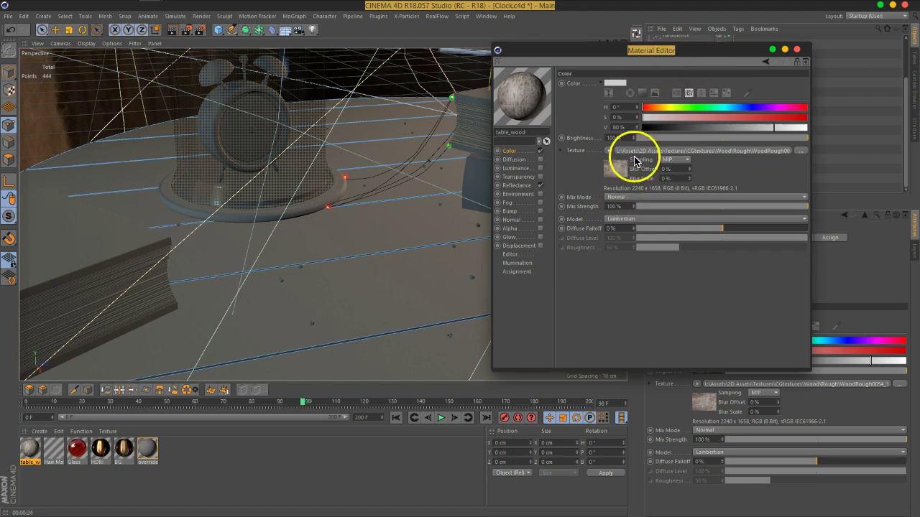
click(608, 151)
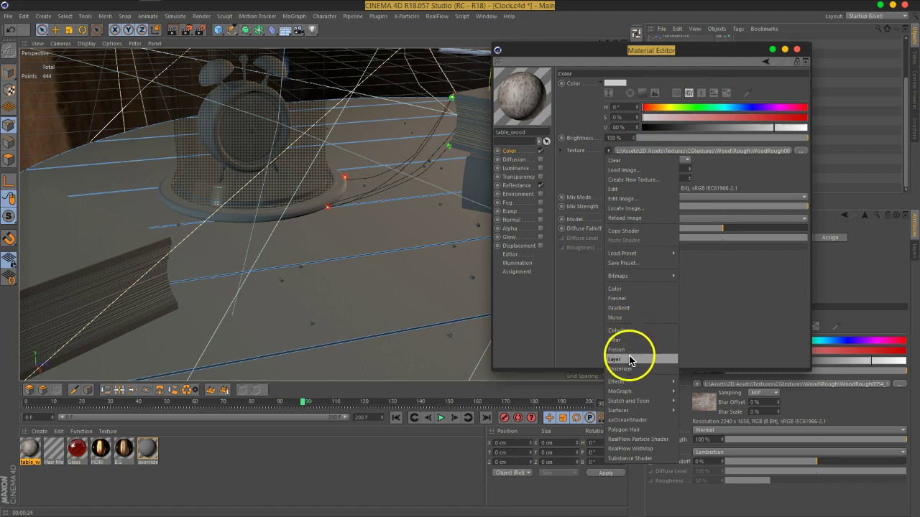
click(624, 350)
click(638, 151)
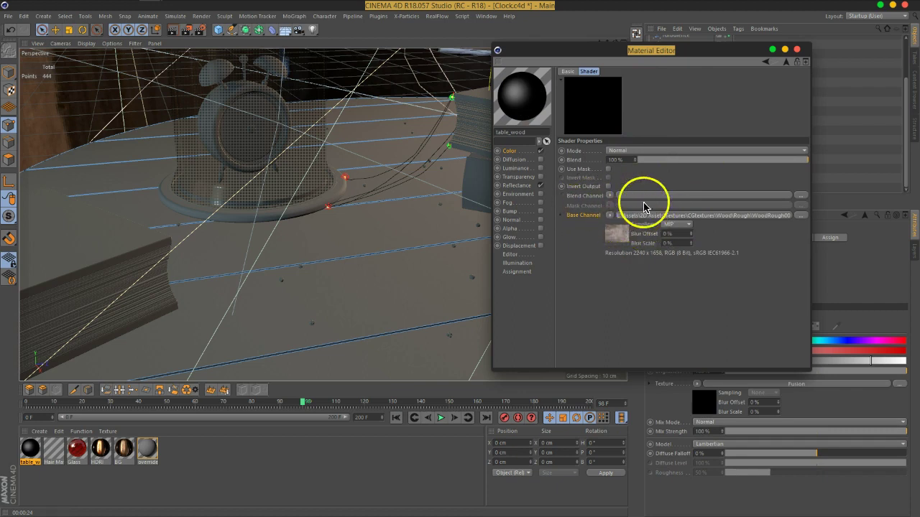
- Load WoodRough0036_2_L.jpg into the Fusion shader's Blend Channel without copying the image to the project location
click(797, 196)
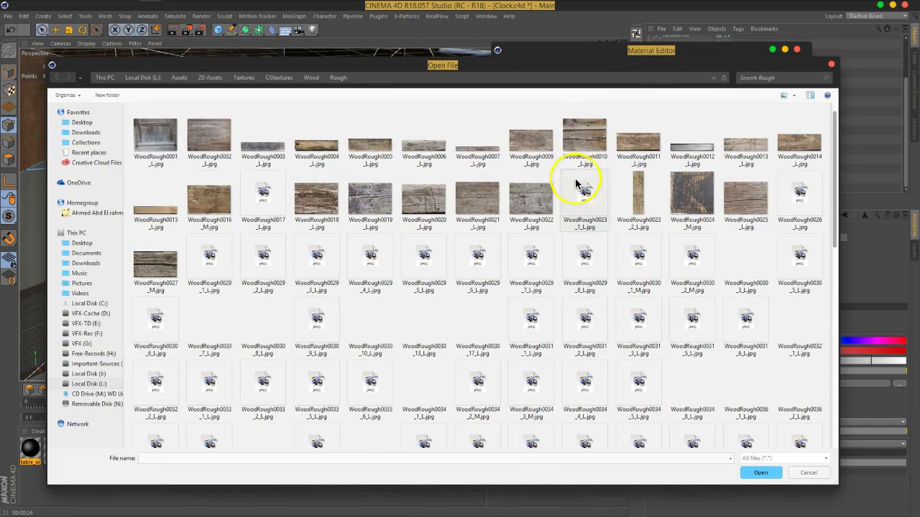
click(575, 185)
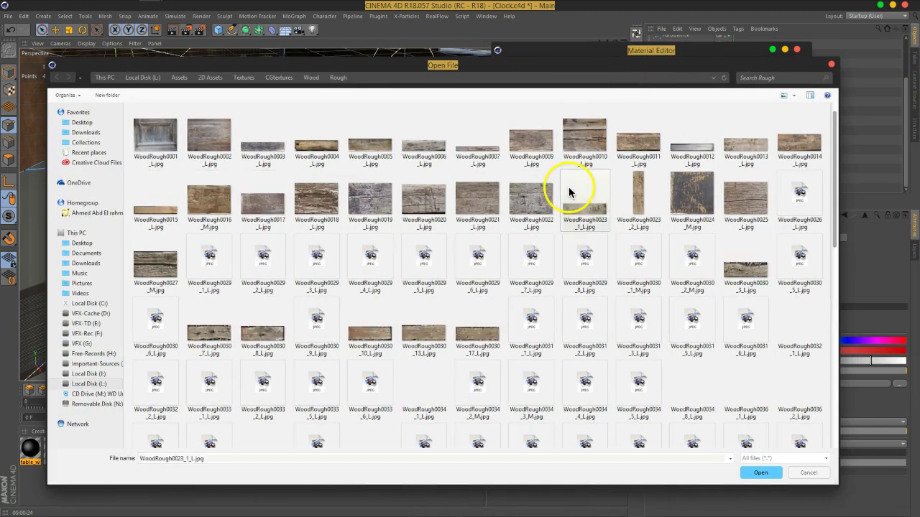
ctrl+scroll(567, 216, up, 1)
scroll(575, 224, down, 3)
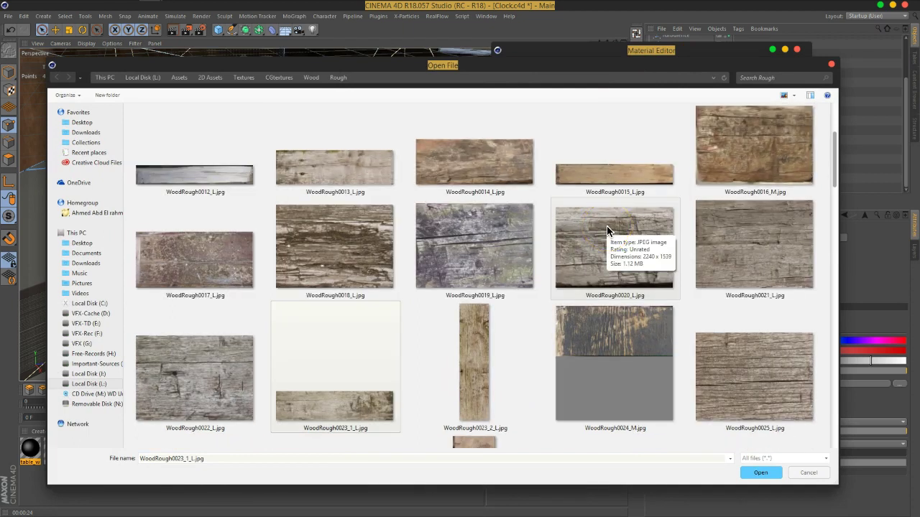
scroll(607, 230, up, 1)
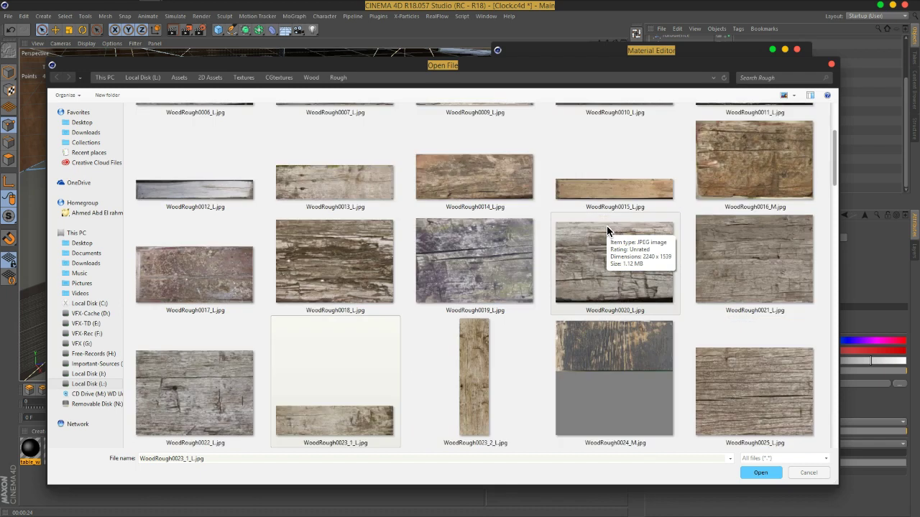
scroll(607, 230, down, 3)
scroll(606, 230, down, 5)
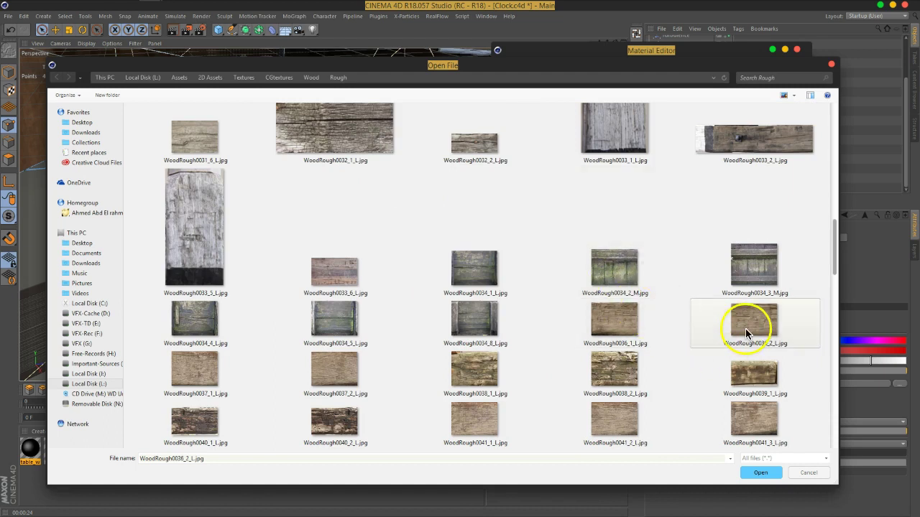
click(760, 472)
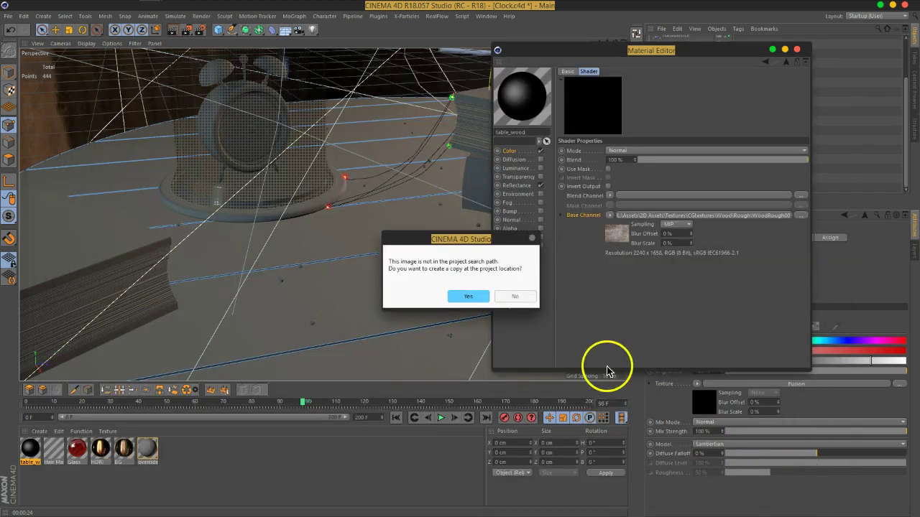
click(528, 301)
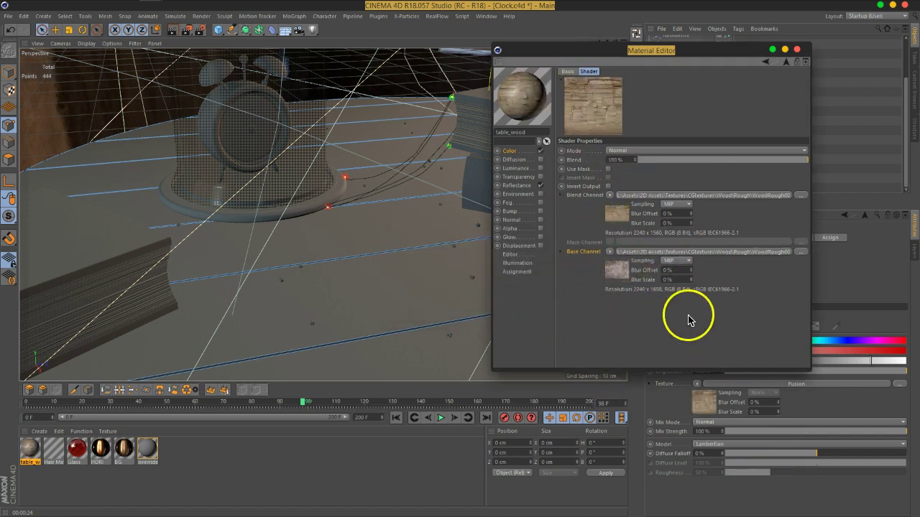
- Enable Use Mask in the Fusion shader and load BW27.png from the Masks folder into the Mask Channel without copying it to the project location
click(608, 169)
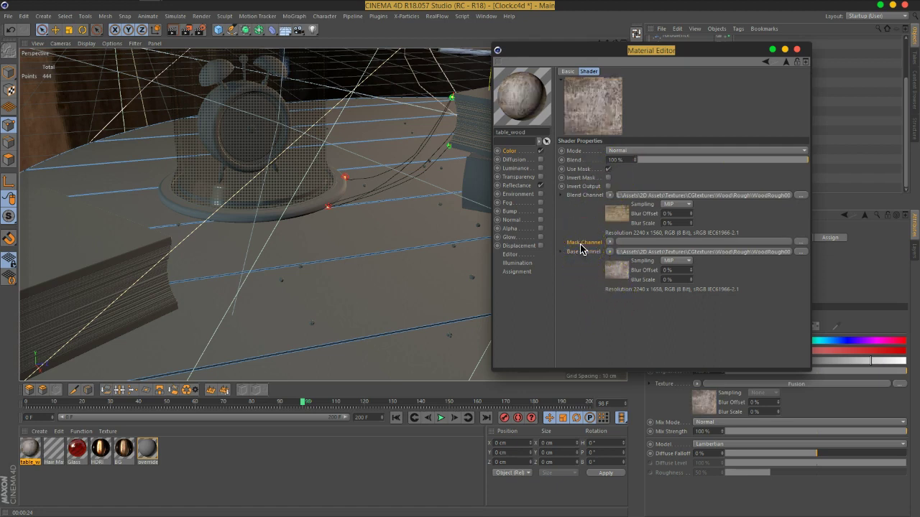
click(800, 242)
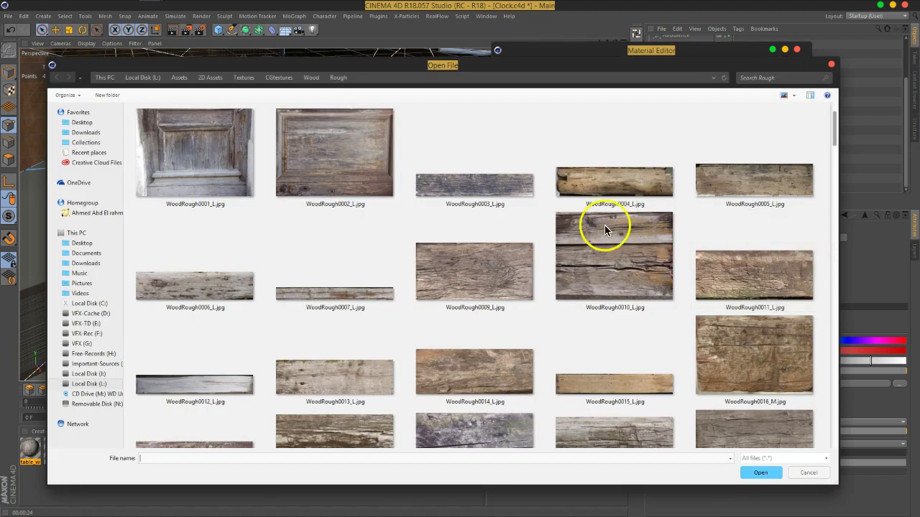
click(242, 79)
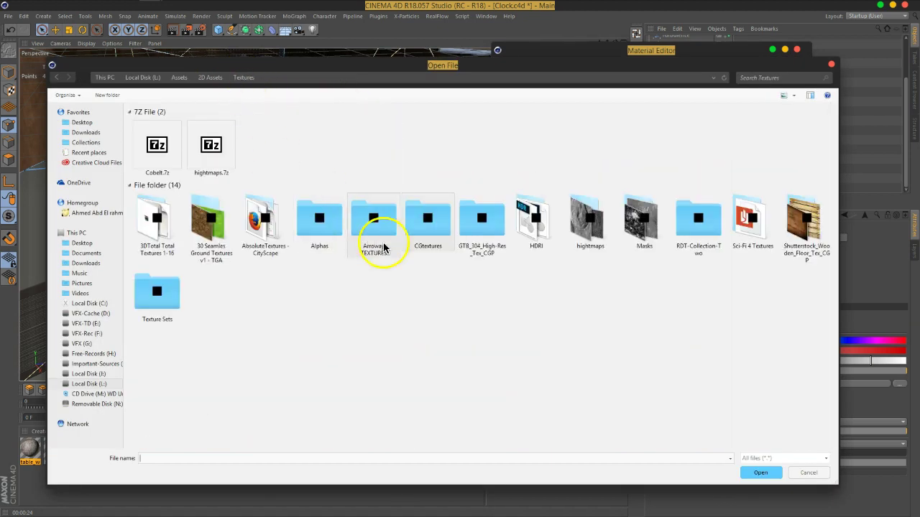
double_click(622, 243)
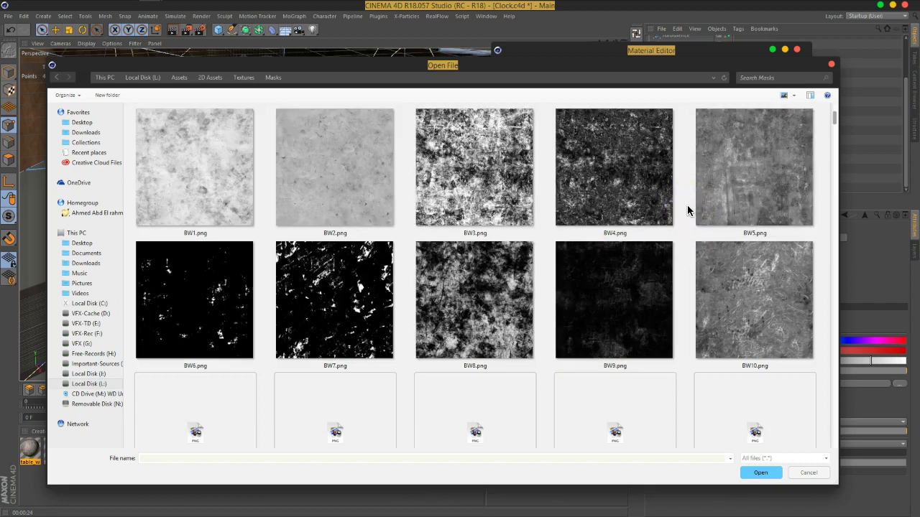
scroll(663, 254, down, 3)
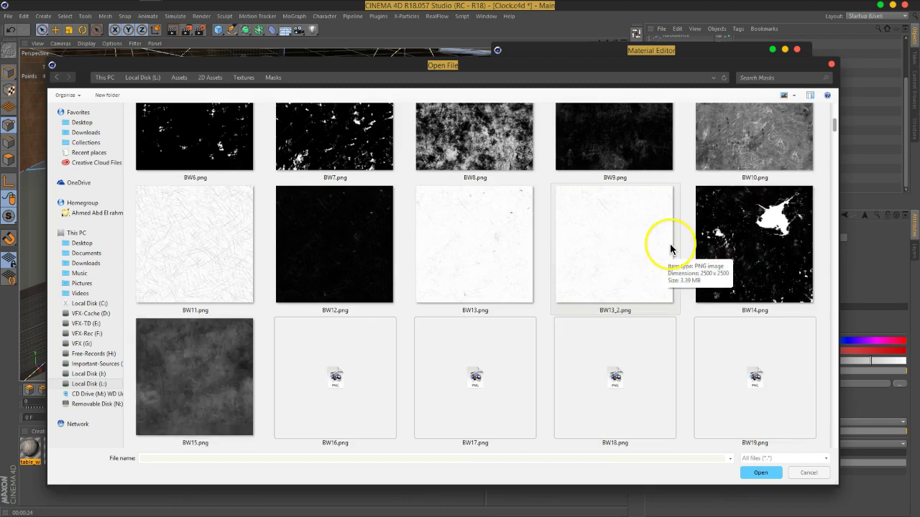
scroll(676, 258, down, 3)
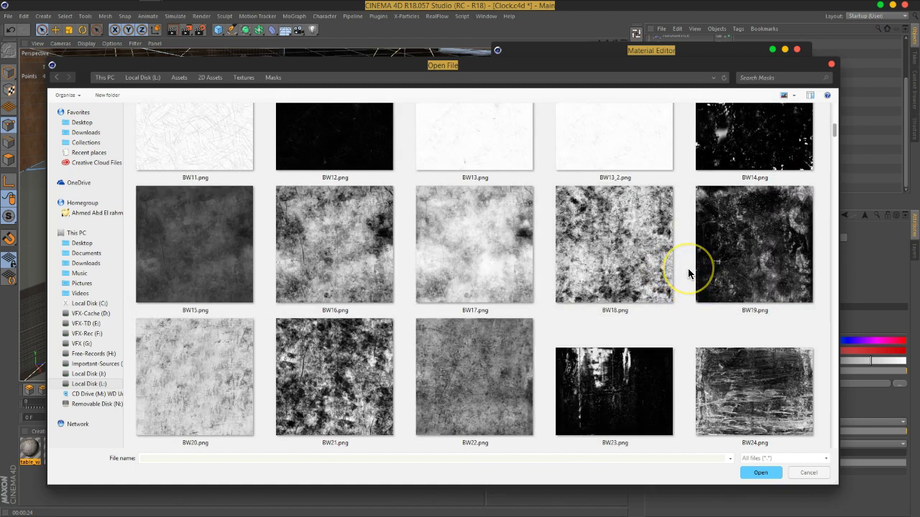
scroll(686, 276, down, 3)
click(335, 385)
click(759, 474)
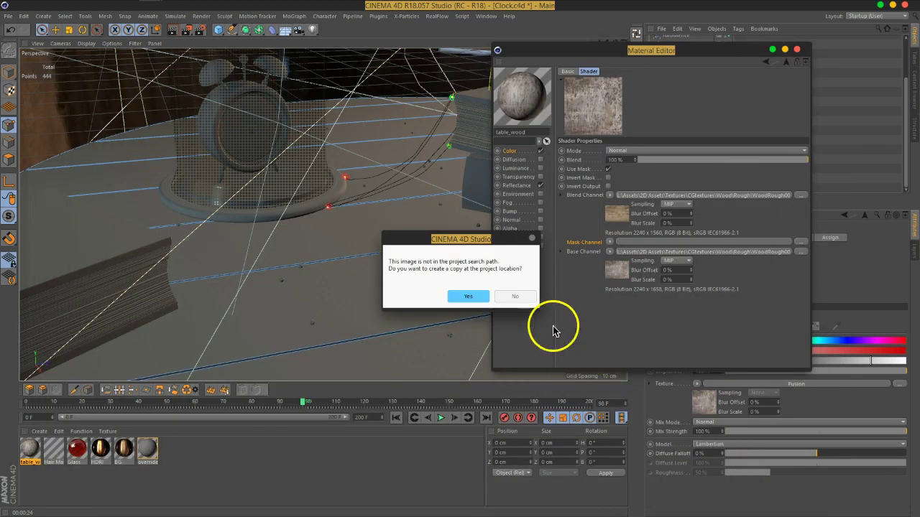
click(517, 297)
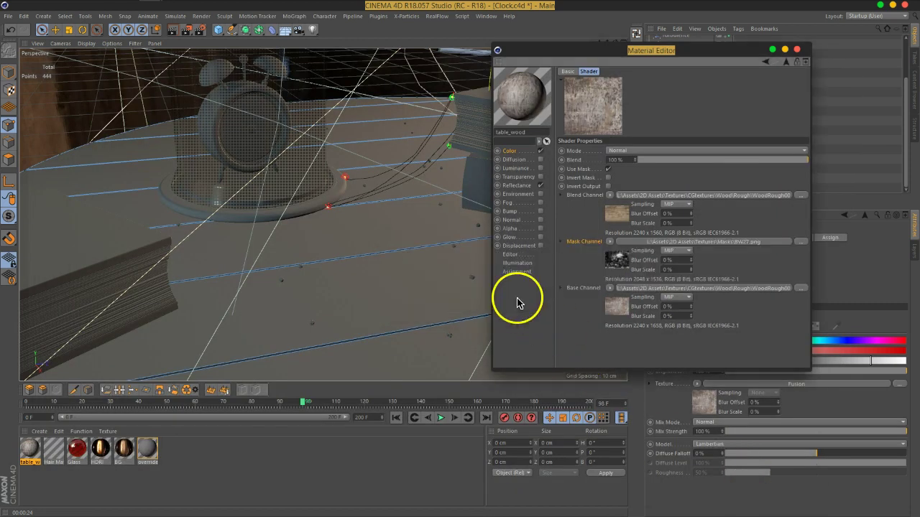
- Open a separate preview window for the table_wood material, enlarge it and place it beside the Material Editor
right_click(524, 101)
click(543, 115)
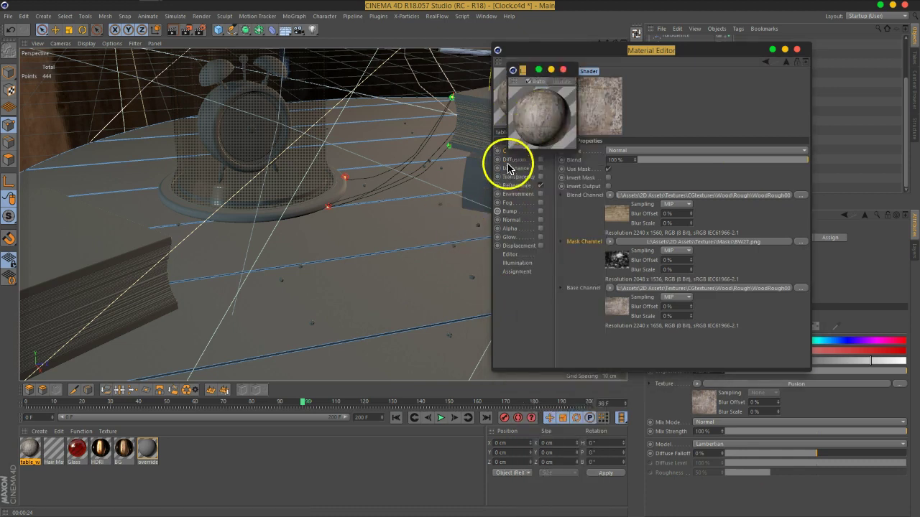
drag(506, 151, 248, 416)
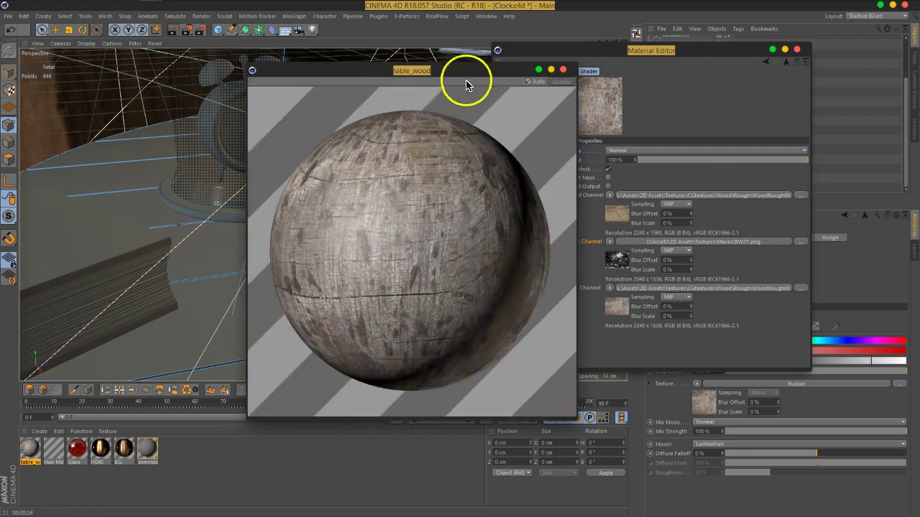
drag(467, 71, 298, 45)
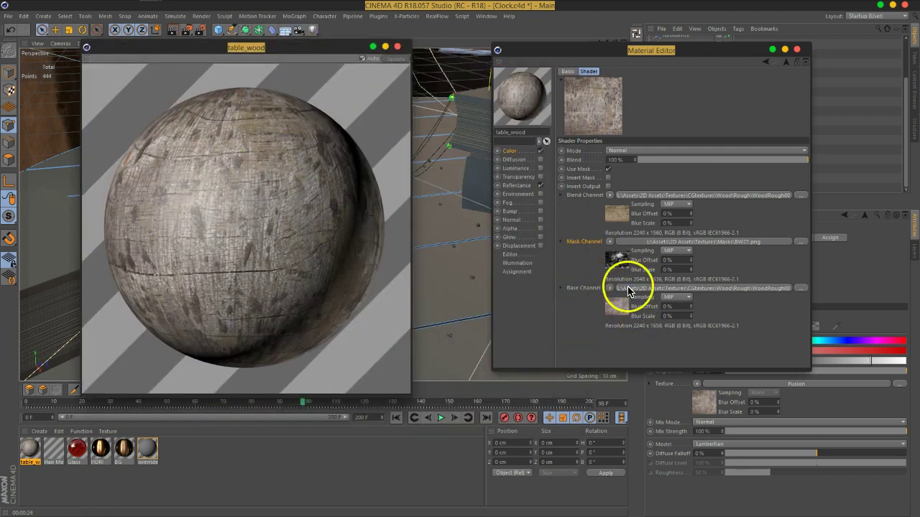
- Wrap the BW27.png mask in a Colorizer and set a black-to-white gradient with the white knot about a quarter along
click(610, 242)
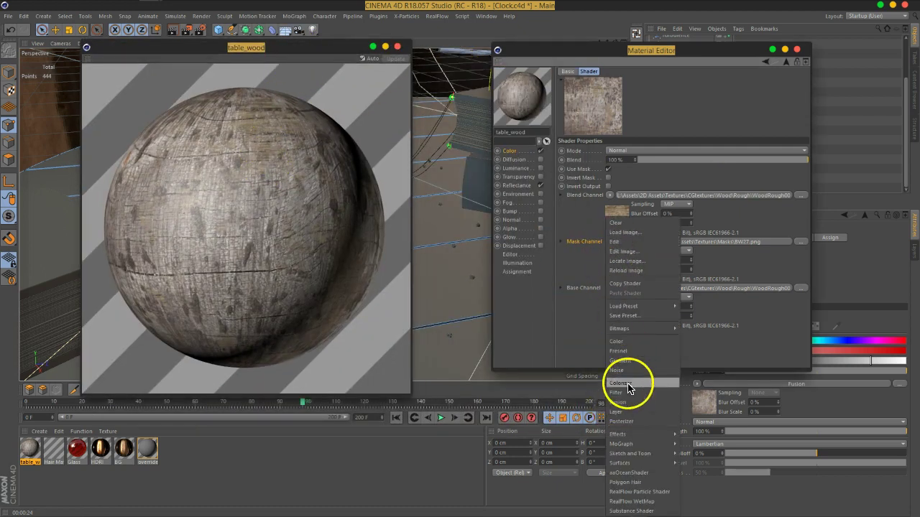
click(628, 388)
click(621, 249)
drag(703, 221, 656, 225)
double_click(806, 221)
click(791, 256)
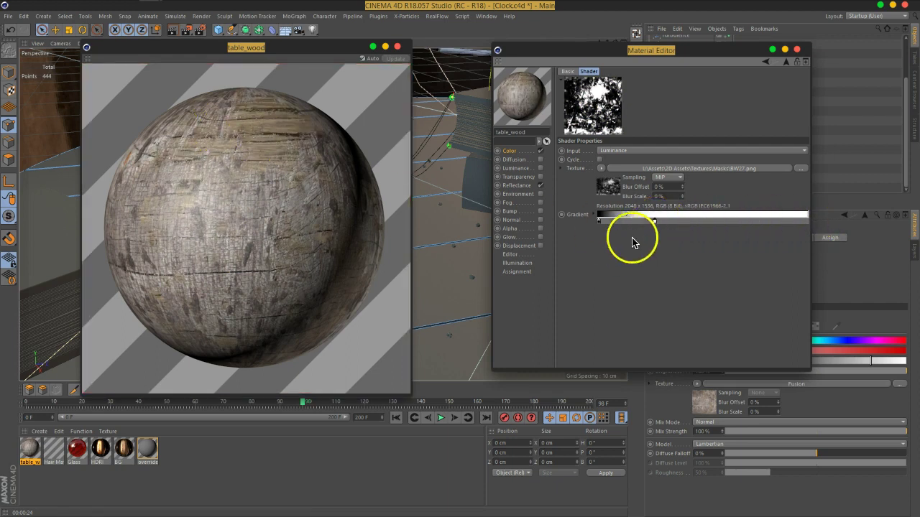
- Shift the Colorizer gradient's black knot to about a tenth along, and enable Invert Mask in the Fusion shader
drag(631, 219, 612, 259)
drag(622, 226, 624, 227)
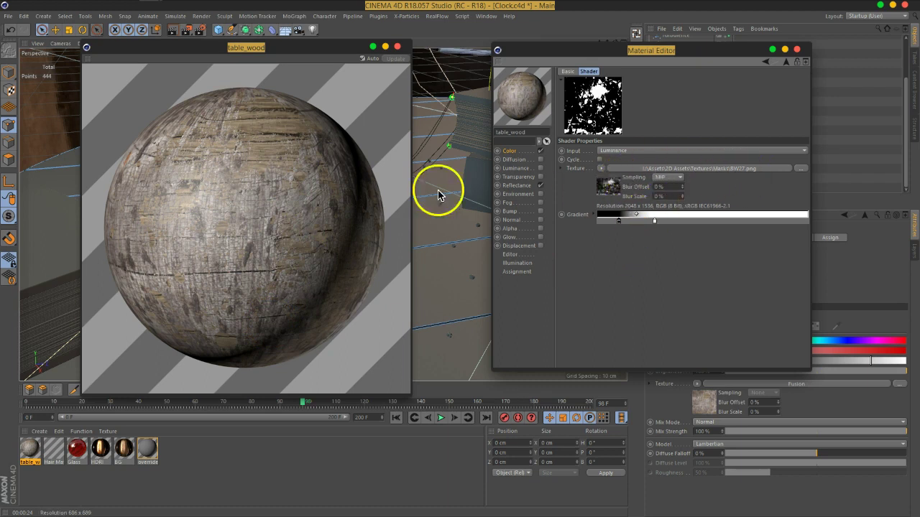
click(612, 190)
click(785, 63)
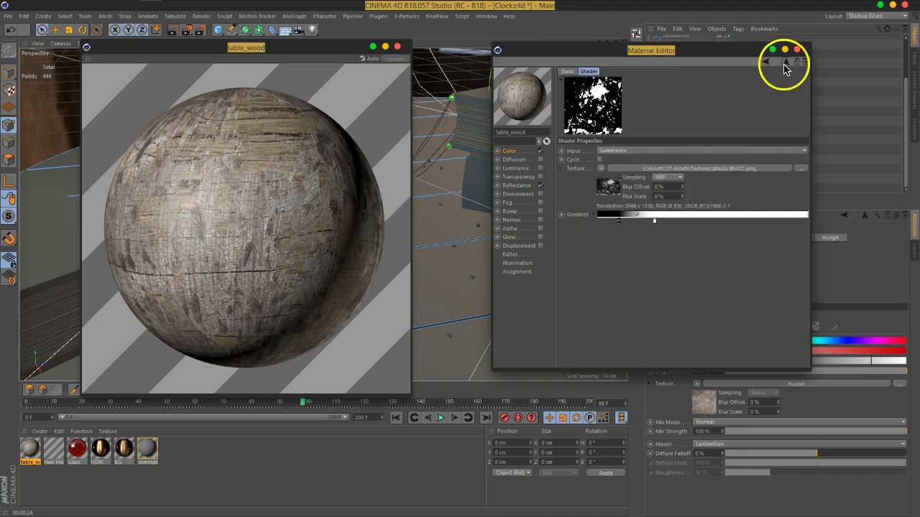
click(608, 179)
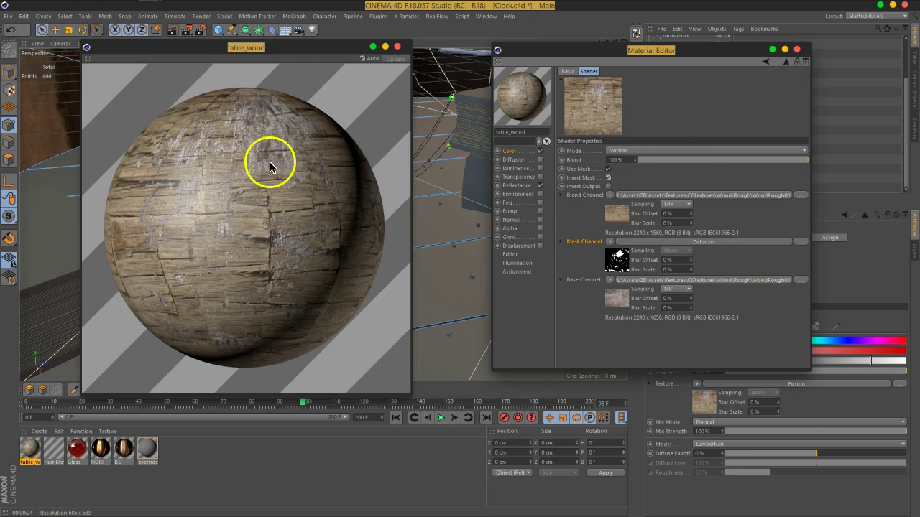
- Readjust the mask Colorizer's gradient, placing the black knot at the start and the white knot about a tenth along
click(624, 266)
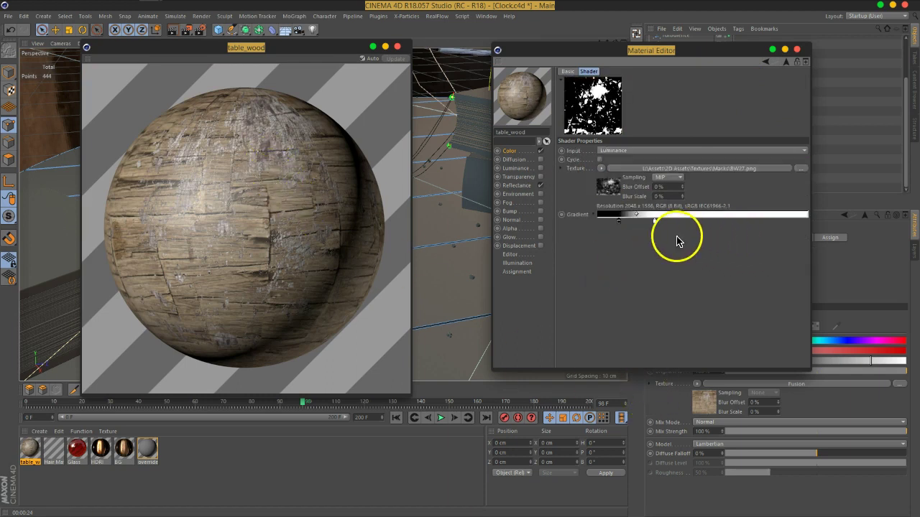
drag(653, 227, 762, 222)
drag(643, 228, 559, 230)
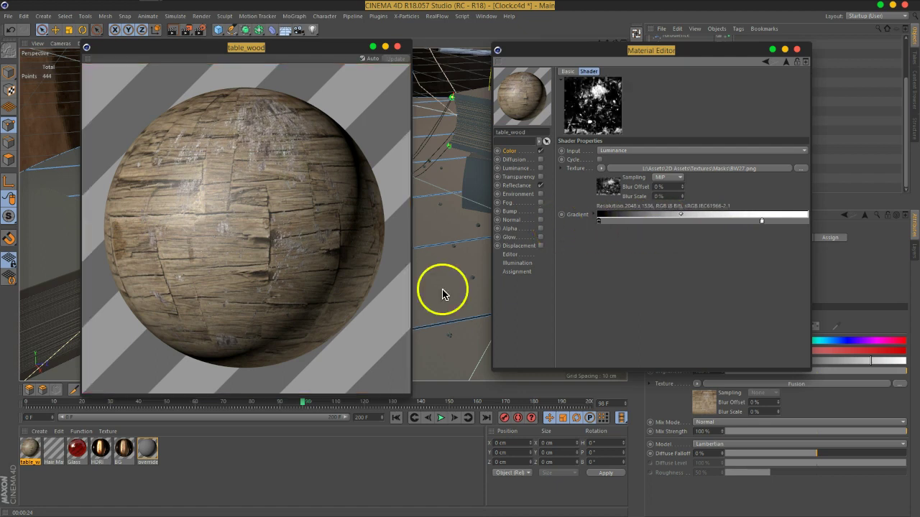
drag(761, 221, 646, 227)
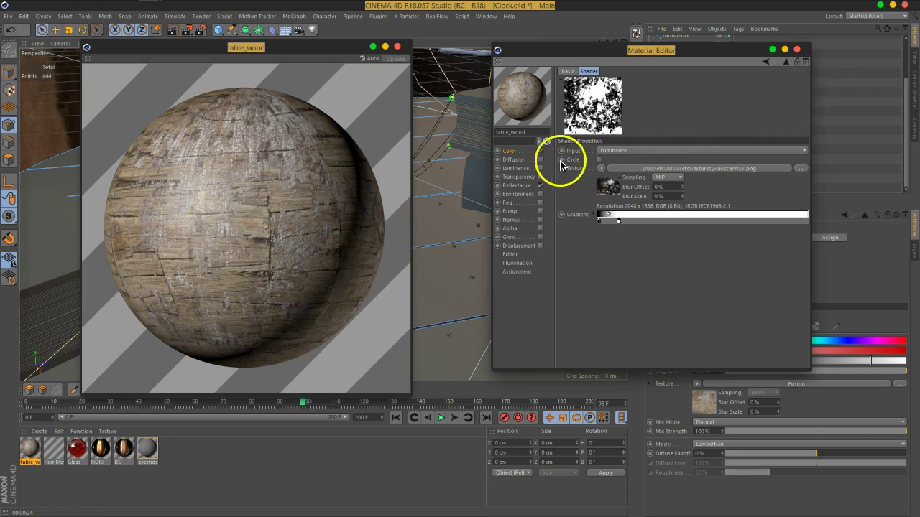
- Wrap the Color channel's Fusion texture in a Filter shader and set its Gamma to 0.76
click(513, 157)
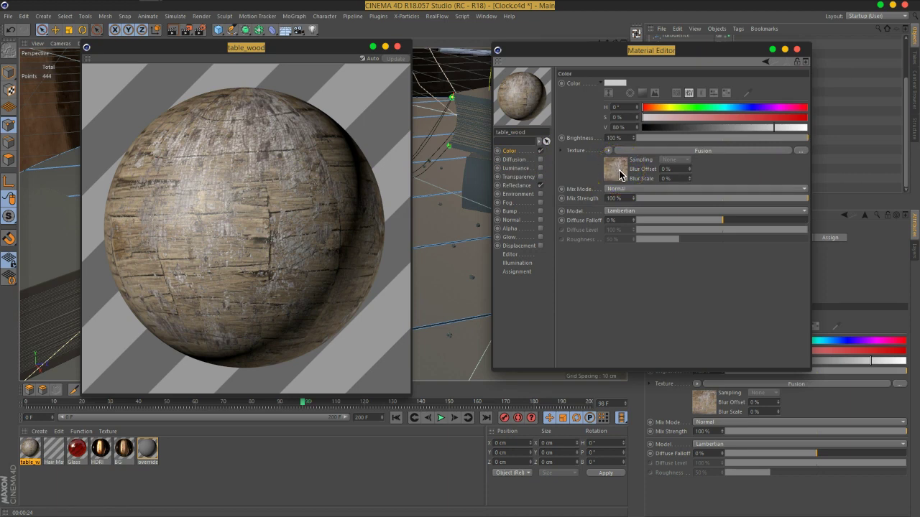
mouse_move(620, 175)
mouse_down()
mouse_move(517, 158)
mouse_move(524, 168)
mouse_move(616, 150)
mouse_move(608, 170)
mouse_move(653, 199)
mouse_move(614, 159)
mouse_up()
click(607, 150)
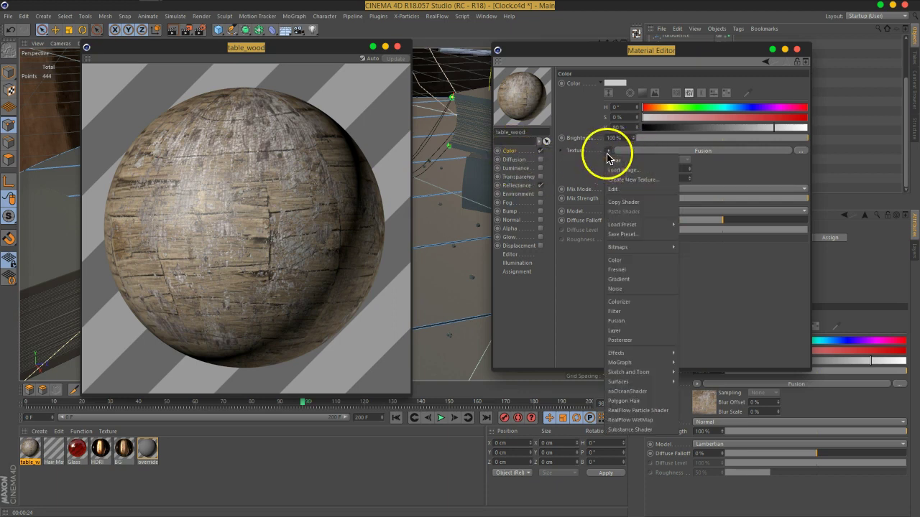
click(628, 315)
click(654, 156)
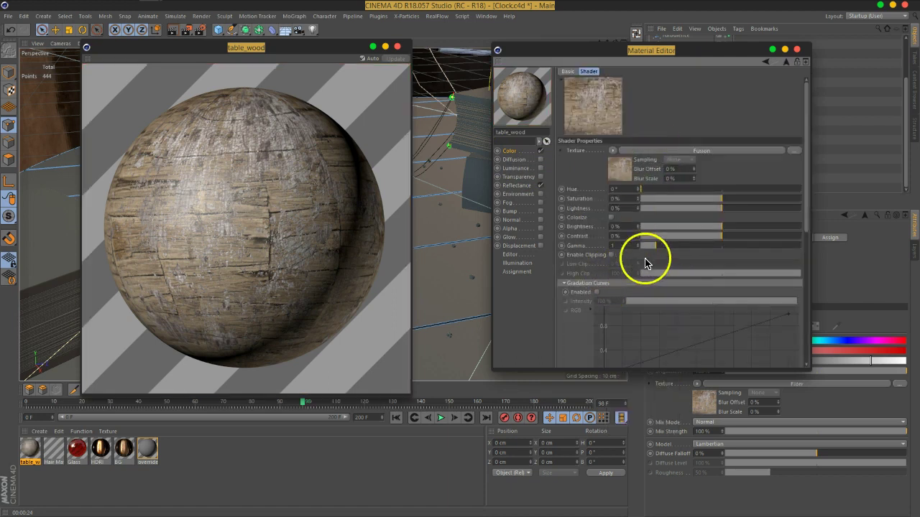
drag(652, 251, 652, 252)
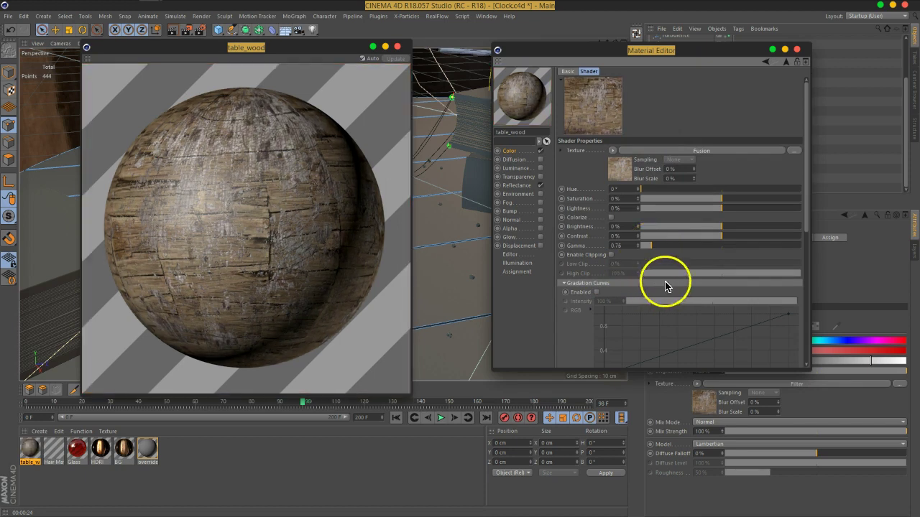
- Remove the Default Specular layer from table_wood's Reflectance channel
click(517, 186)
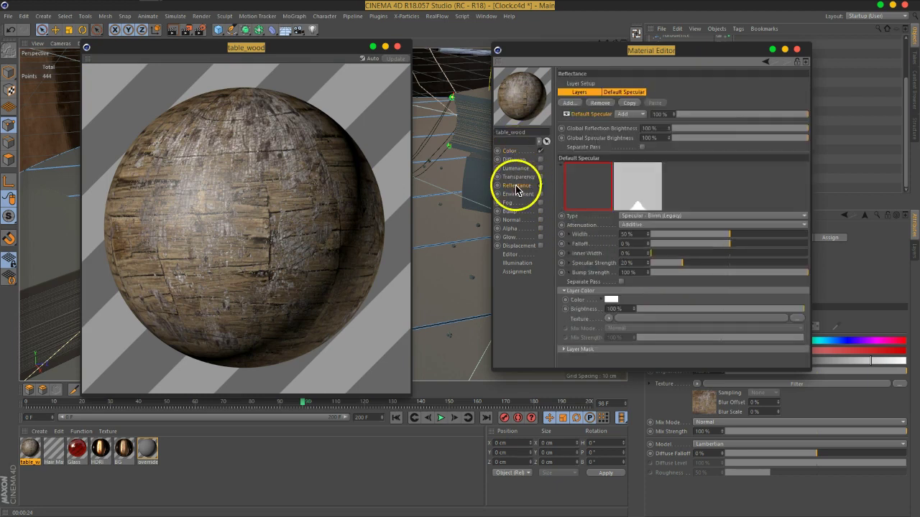
click(592, 107)
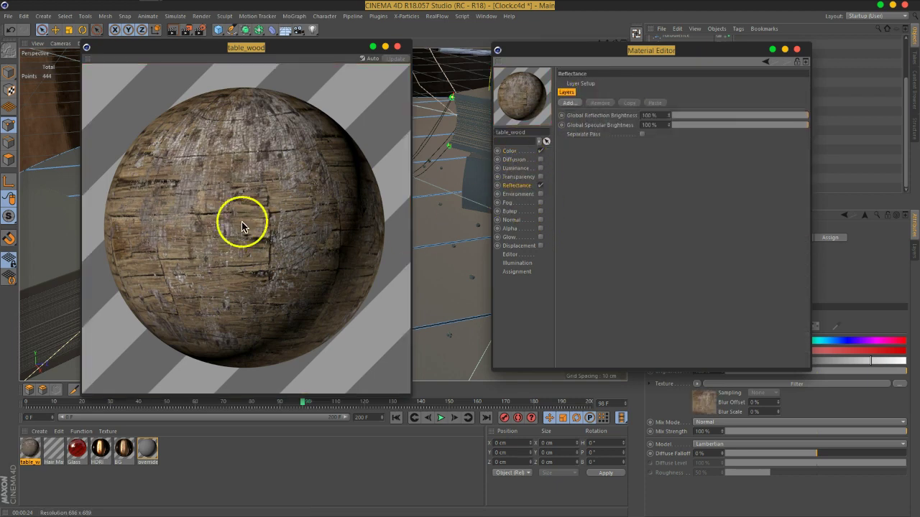
click(509, 151)
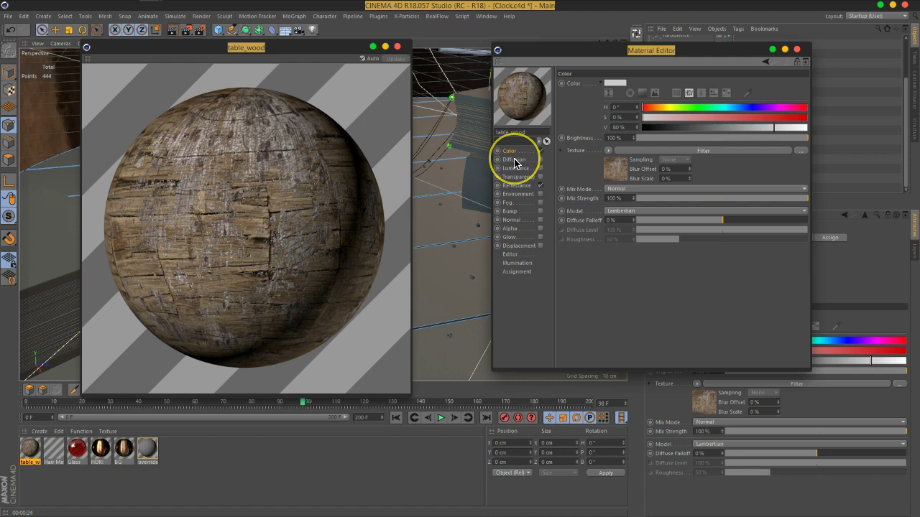
- Load BW1.png from the Masks folder as the Diffusion channel's texture without copying it to the project location
click(515, 160)
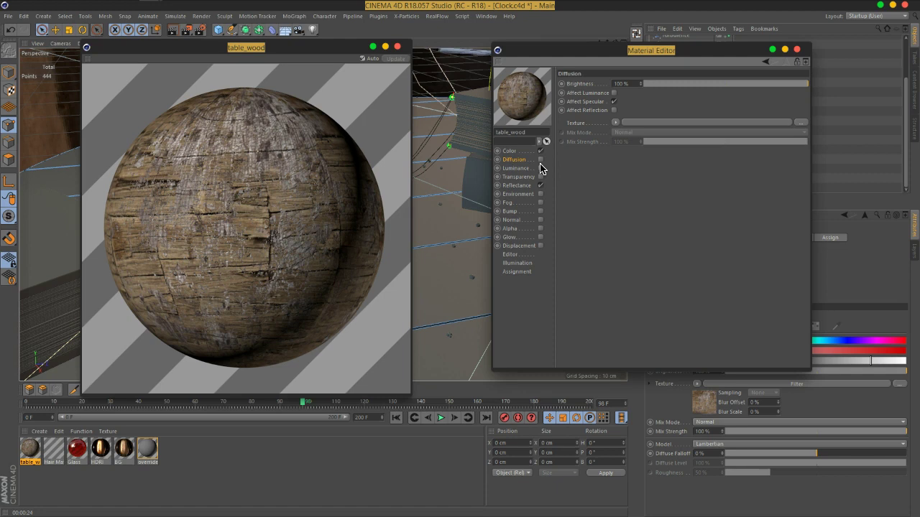
click(800, 122)
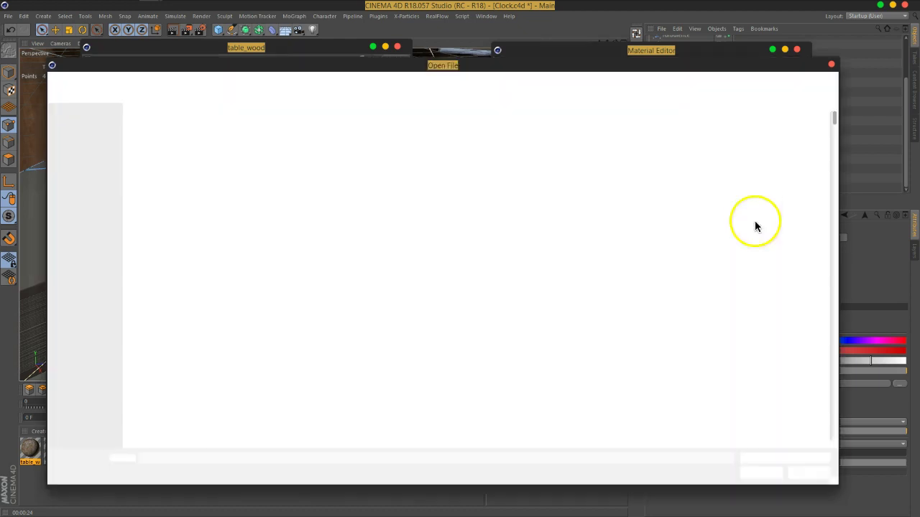
click(755, 280)
click(384, 224)
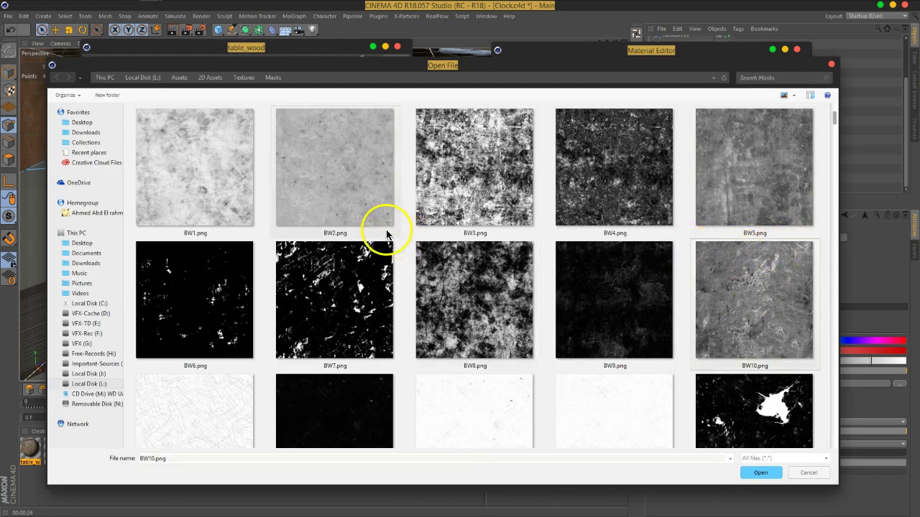
click(173, 197)
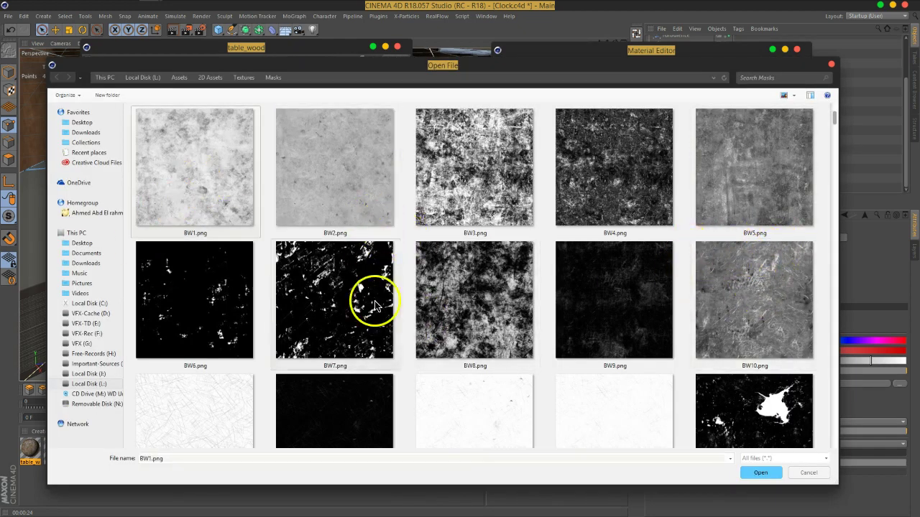
click(760, 472)
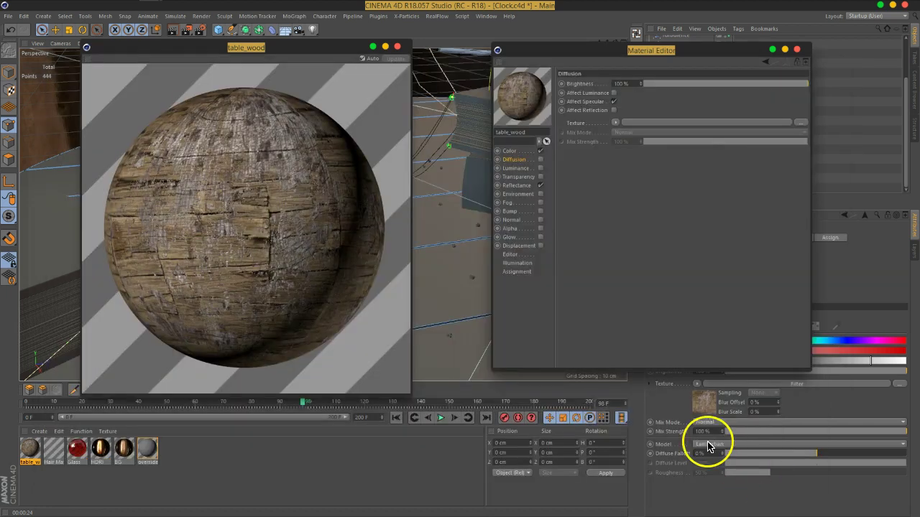
click(513, 299)
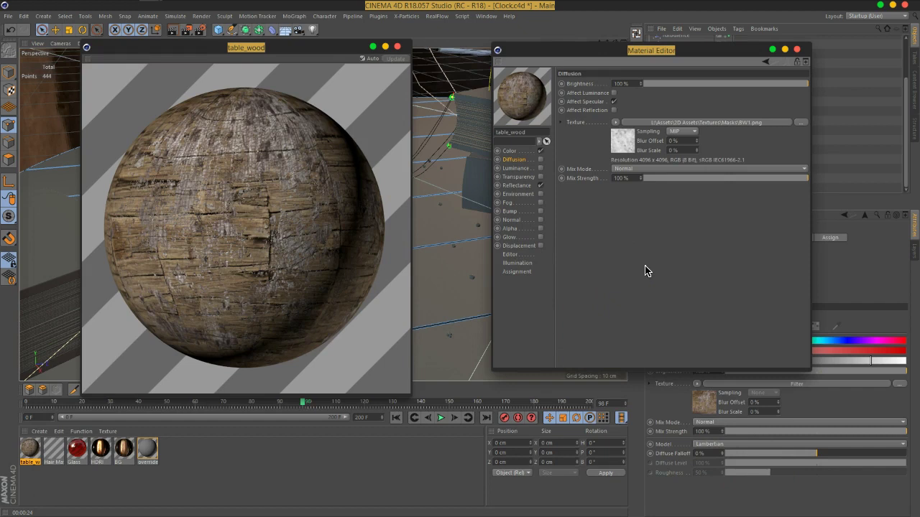
- Enable the Diffusion channel and set its texture Mix Strength to 56%
click(541, 159)
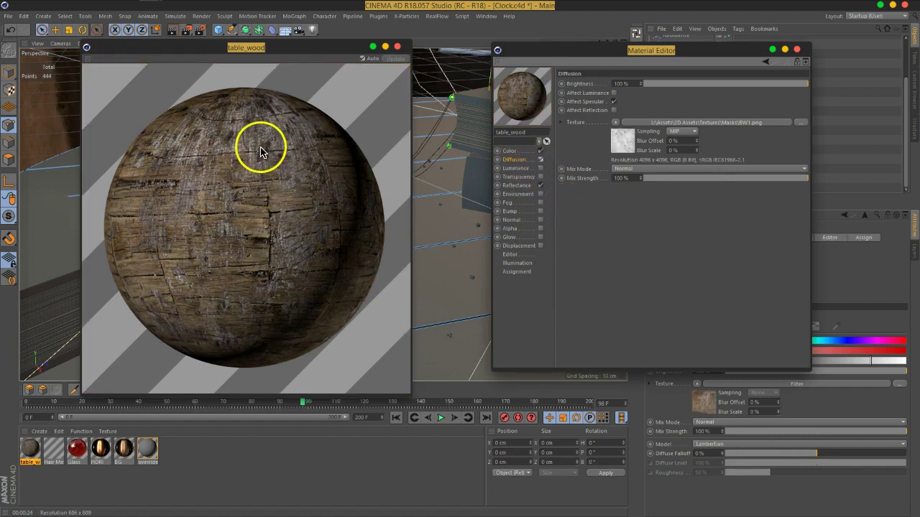
drag(690, 185, 736, 183)
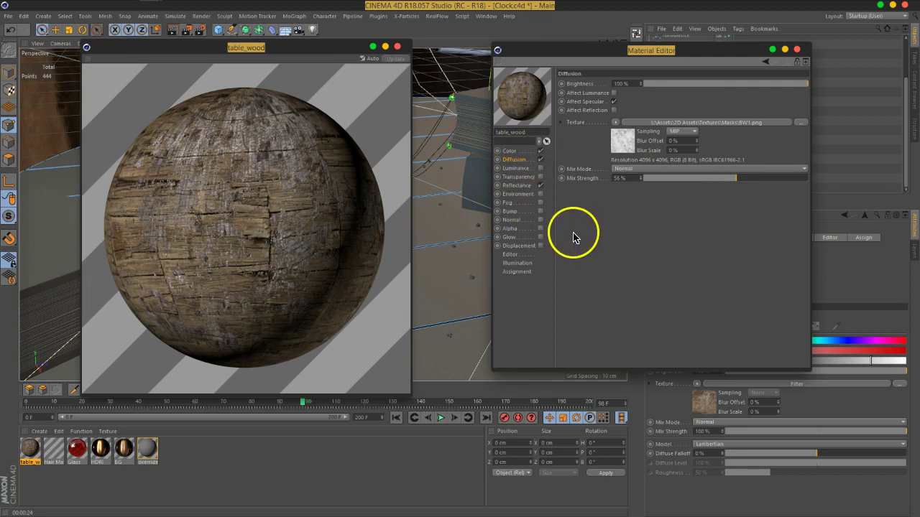
- Add a GGX layer to table_wood's Reflectance channel and set its Layer Fresnel to Dielectric
click(516, 187)
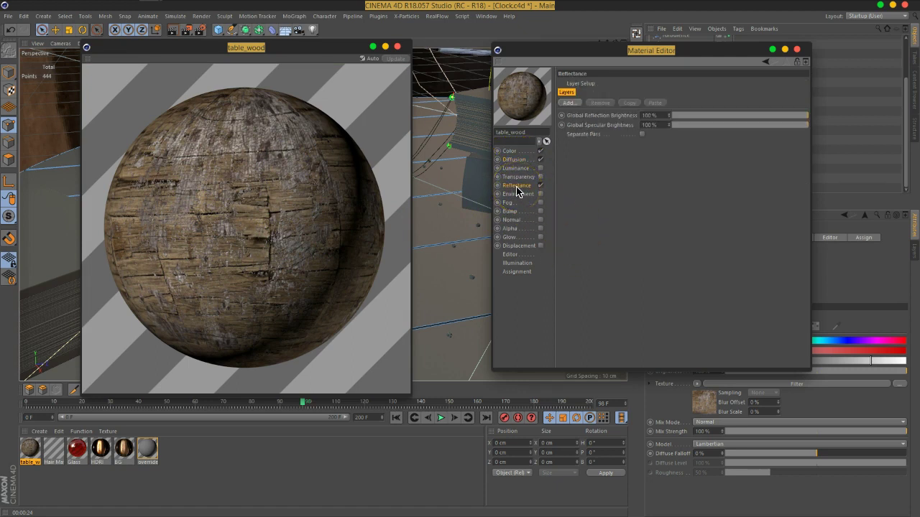
click(568, 103)
click(596, 117)
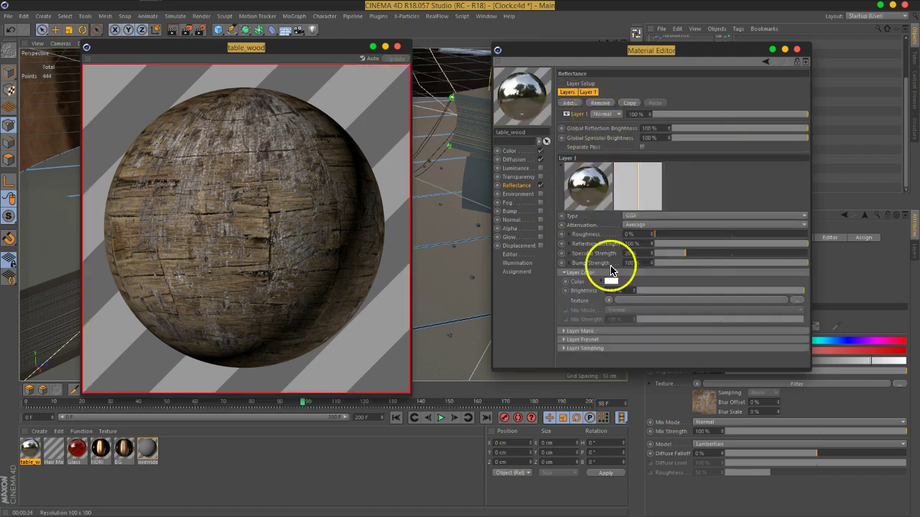
click(589, 339)
click(611, 348)
click(615, 367)
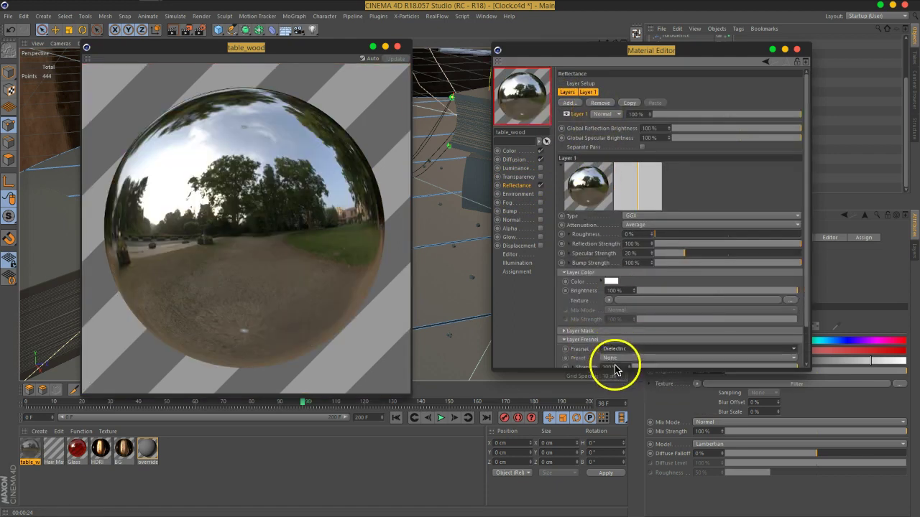
click(582, 339)
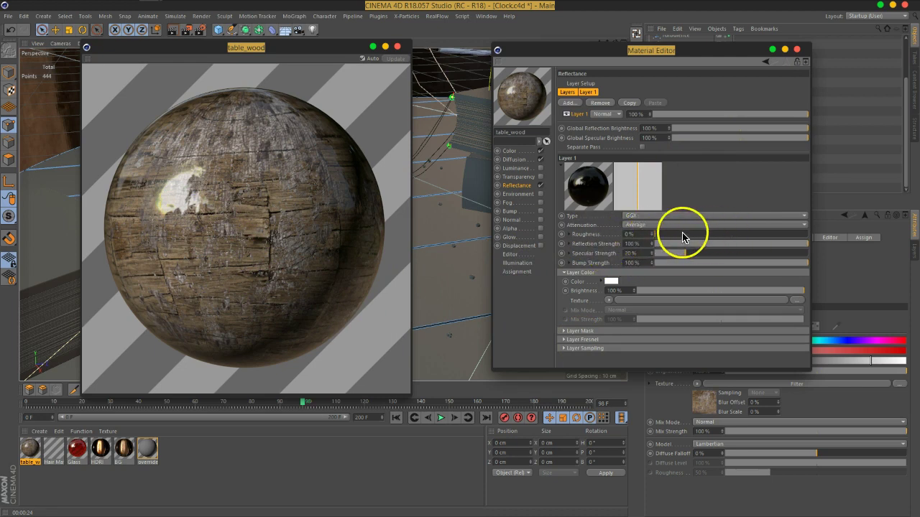
- Set Layer 1's Roughness to 62% and load BW17.png from the Masks folder as its texture without copying it to the project location
drag(667, 238, 755, 241)
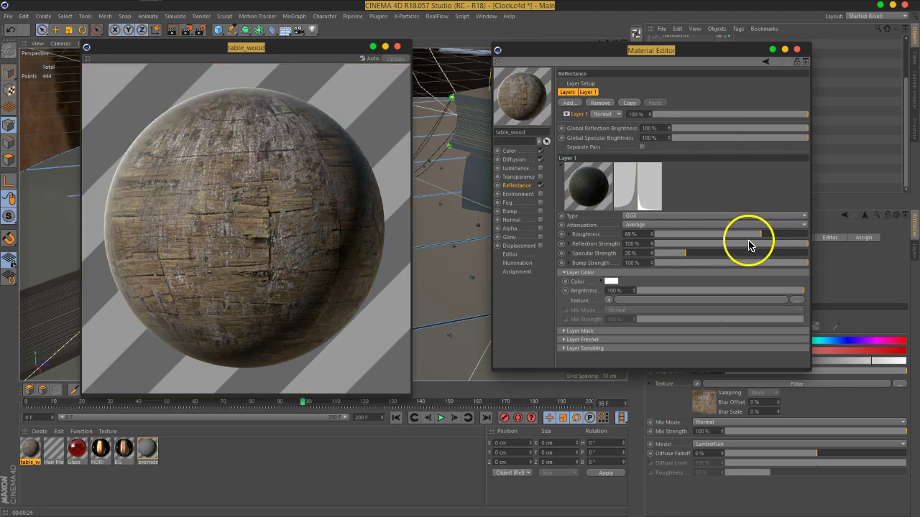
drag(755, 241, 749, 241)
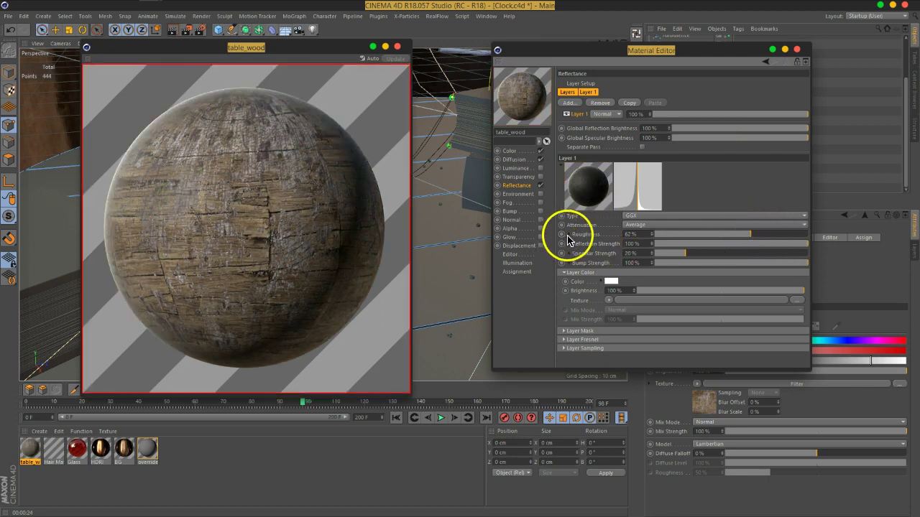
click(569, 235)
click(640, 247)
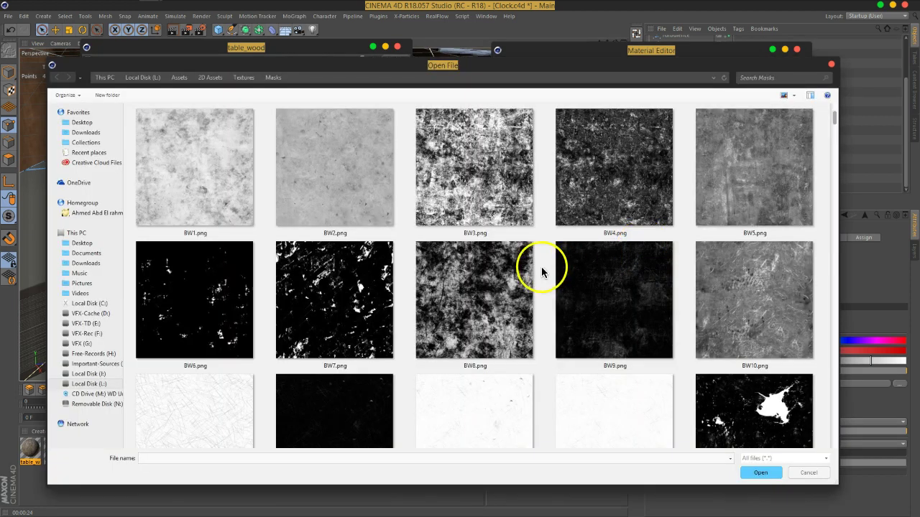
click(588, 174)
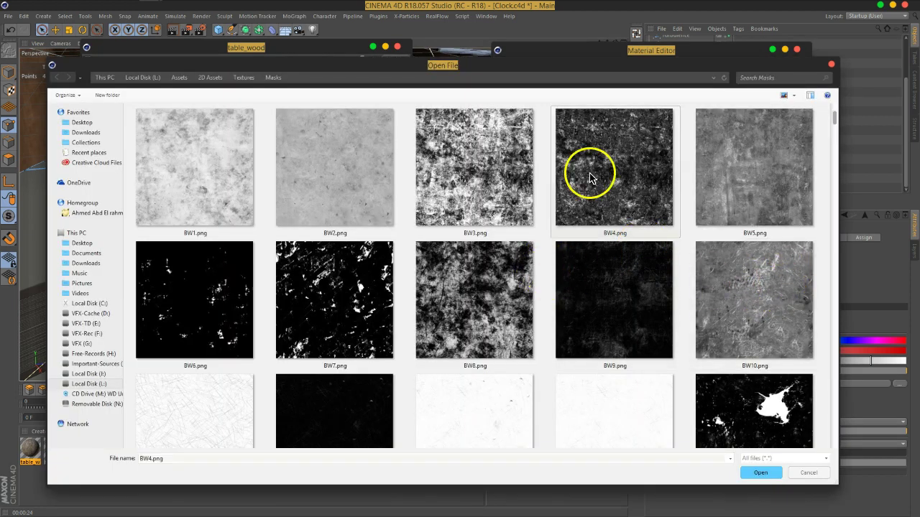
click(451, 301)
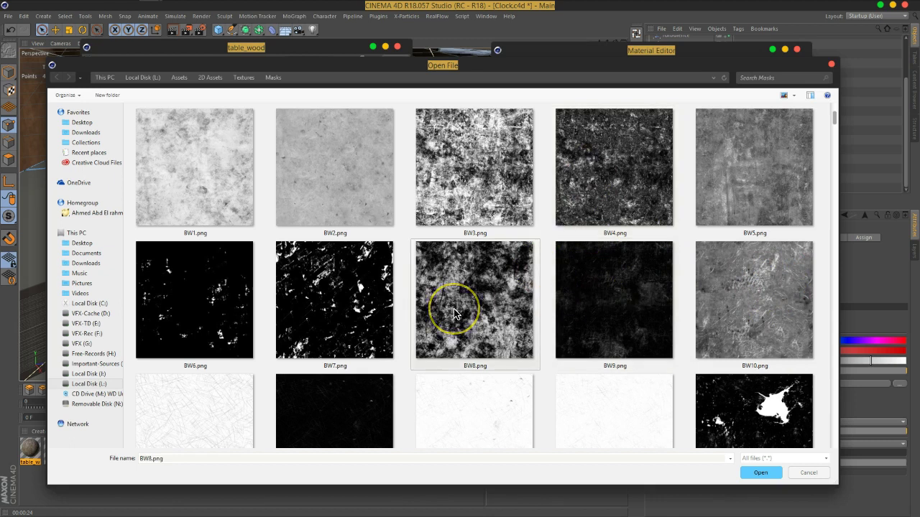
scroll(454, 308, down, 2)
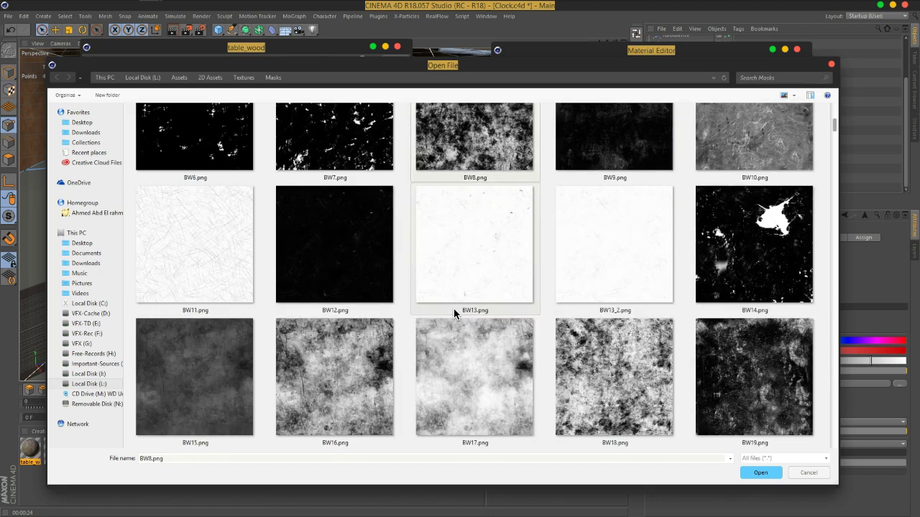
scroll(453, 308, down, 2)
click(468, 251)
click(763, 480)
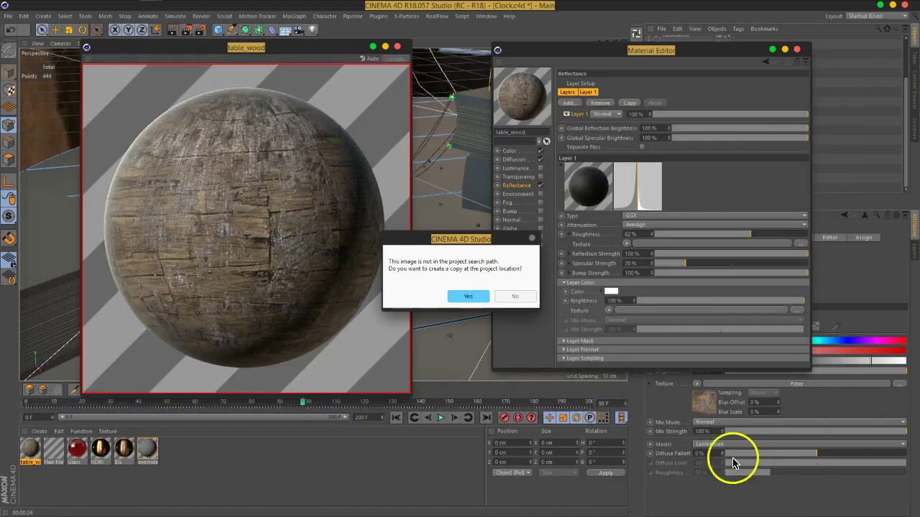
click(540, 295)
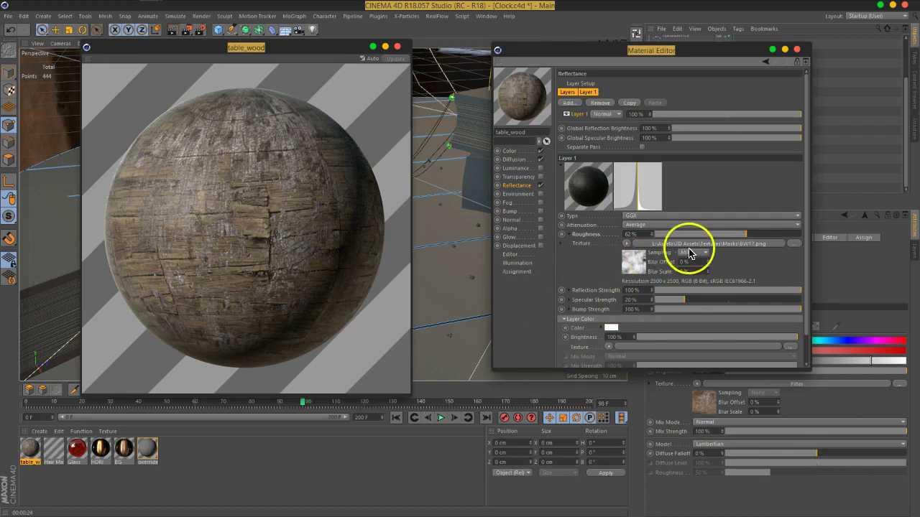
- Wrap the Roughness texture in a Colorizer shader and turn its gradient into a plain black-to-white ramp
click(627, 244)
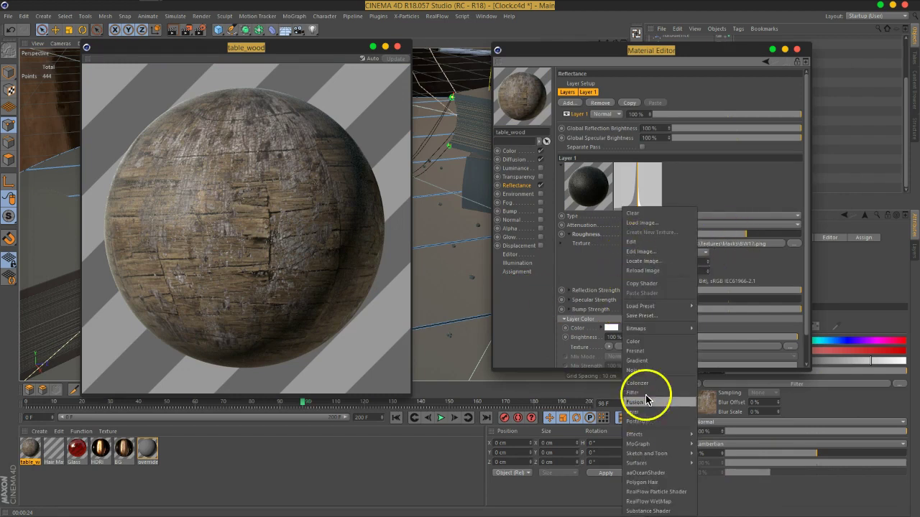
click(647, 386)
click(633, 262)
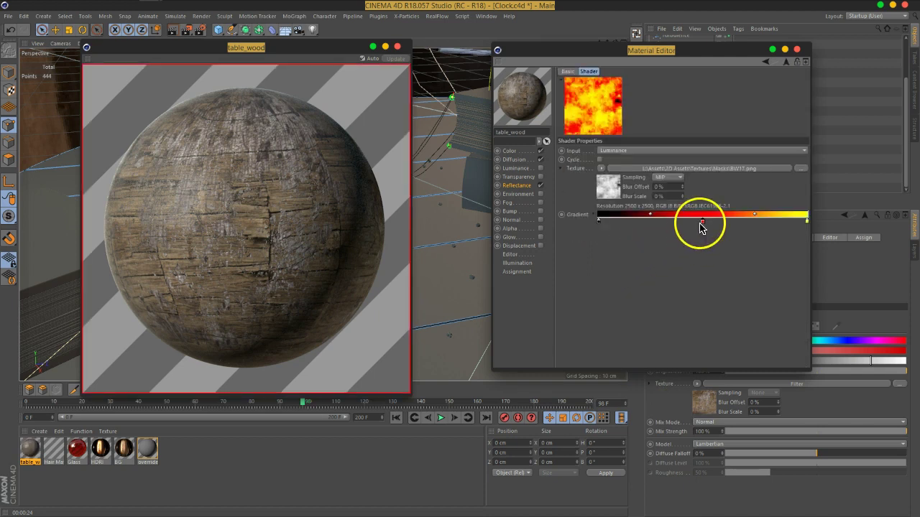
drag(704, 226, 783, 239)
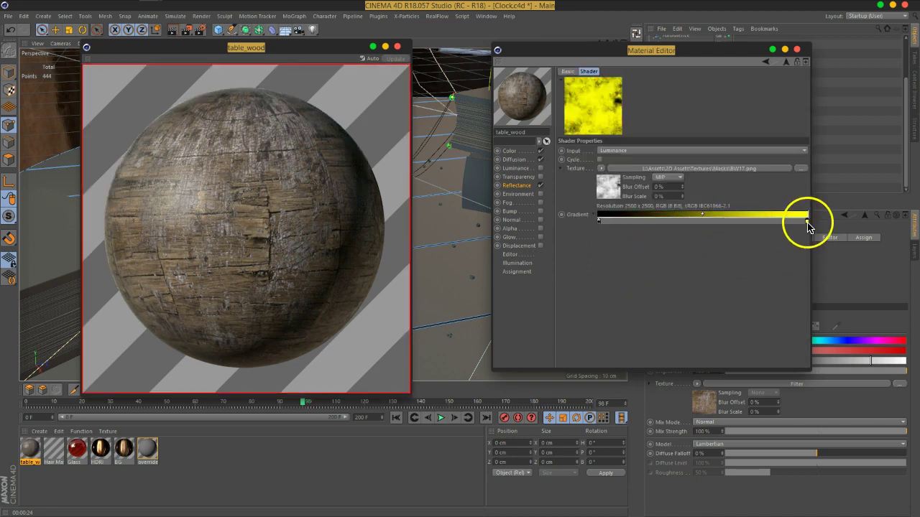
double_click(808, 219)
click(789, 257)
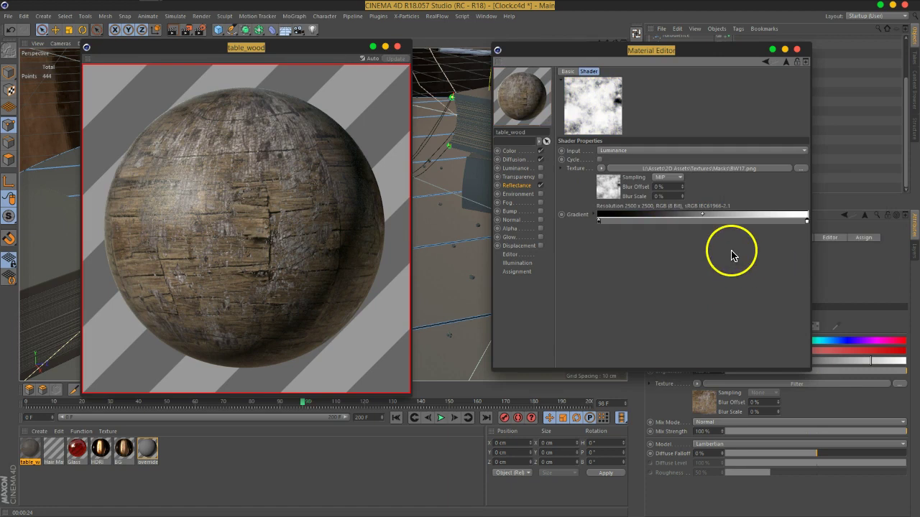
- Increase the Colorizer's contrast by moving the gradient's black knot to about 65% and its white knot to about 88%
drag(599, 222, 630, 228)
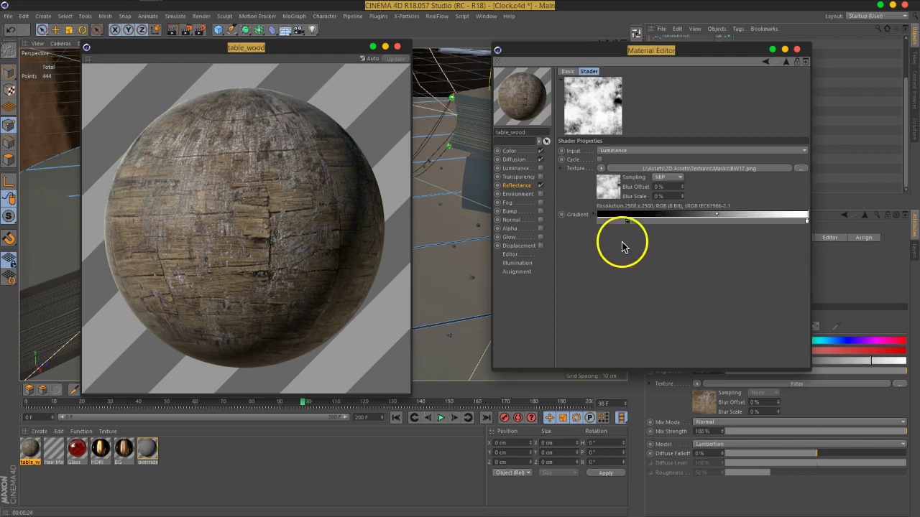
drag(629, 220, 683, 229)
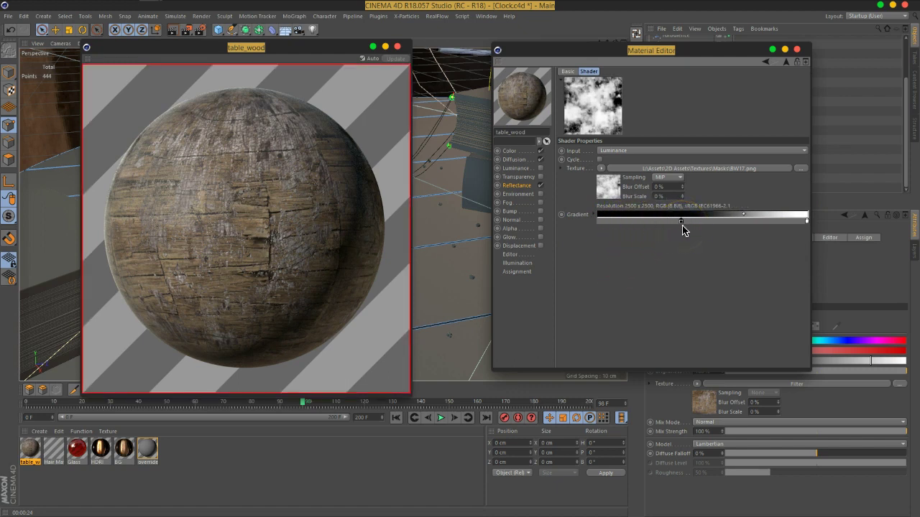
drag(681, 226, 715, 227)
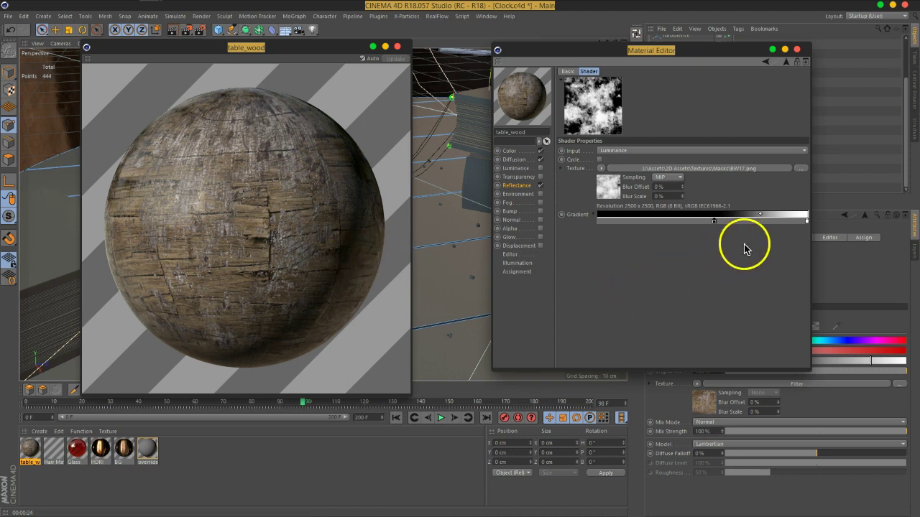
drag(803, 223, 781, 223)
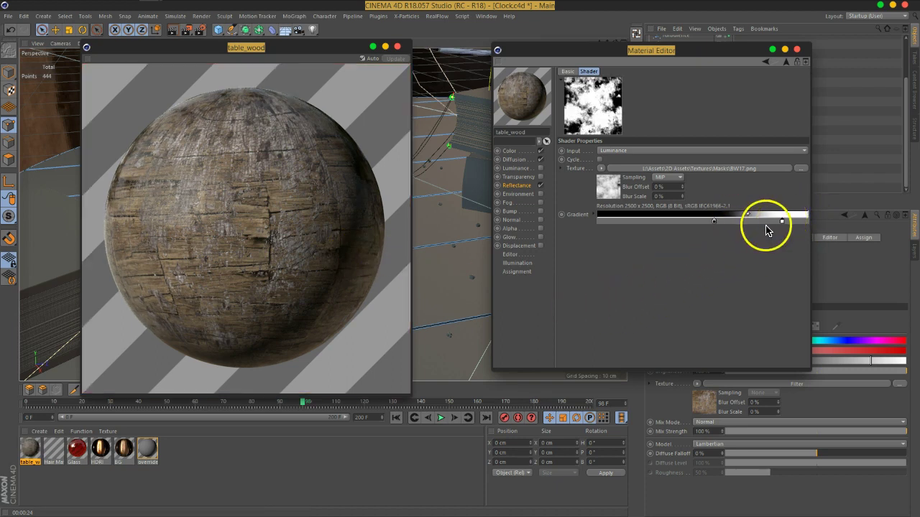
drag(714, 220, 769, 218)
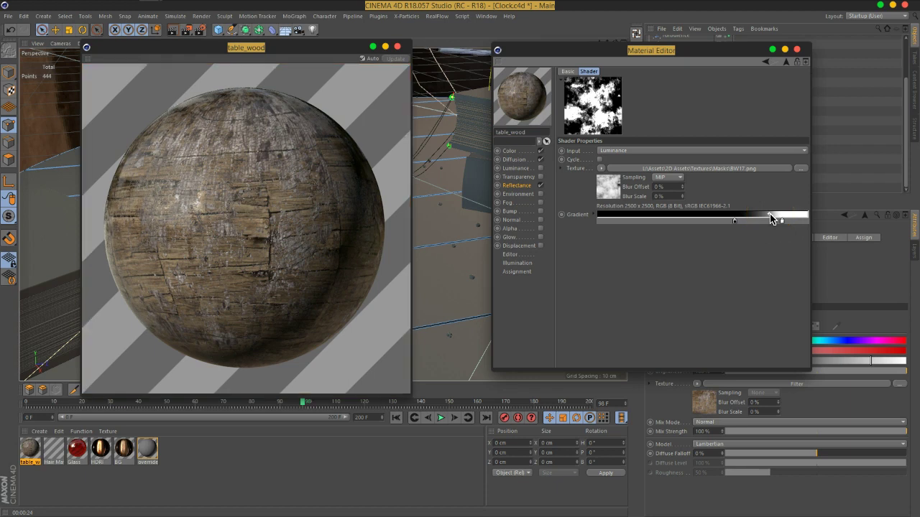
- Copy the Roughness Colorizer texture into the Reflection Strength texture of Layer 1
click(517, 186)
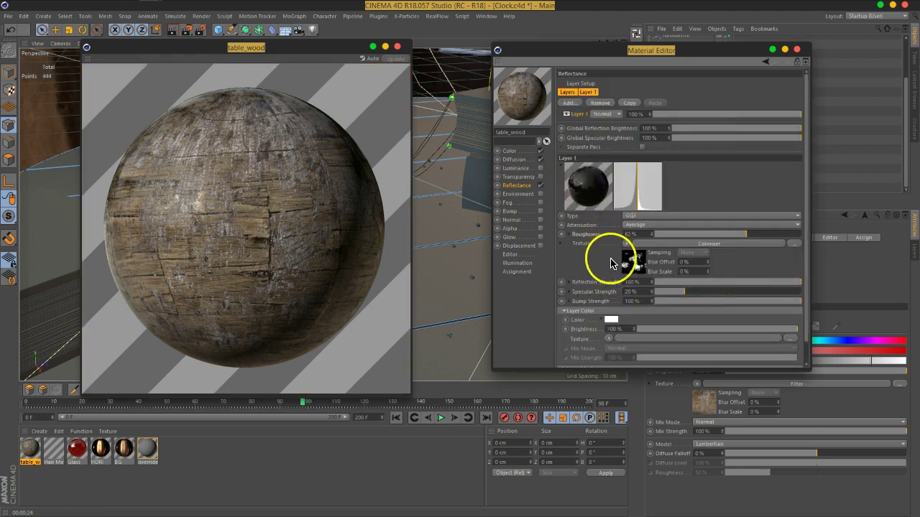
scroll(601, 250, down, 1)
scroll(601, 251, down, 1)
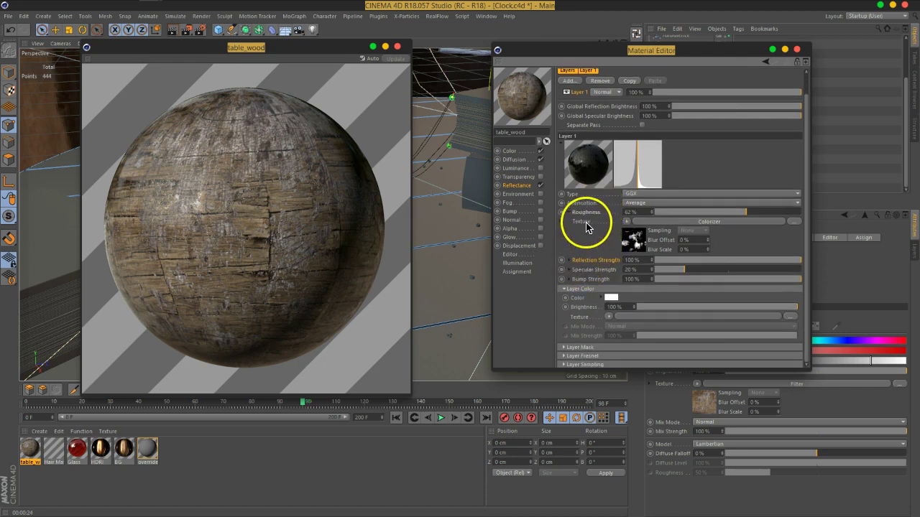
right_click(587, 227)
click(604, 261)
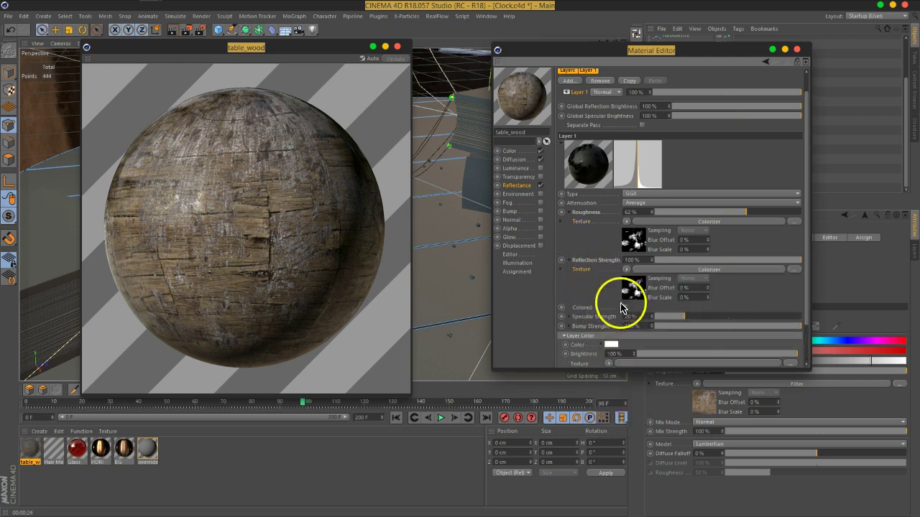
- In the Reflection Strength Colorizer, set the black knot's brightness value to 60% and the white knot's to 82%
click(623, 299)
double_click(734, 221)
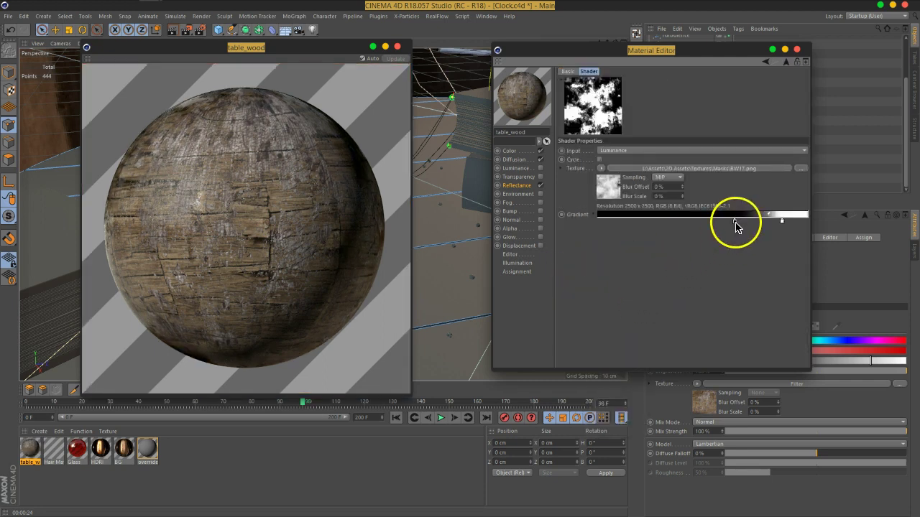
mouse_move(750, 244)
mouse_down()
mouse_move(791, 246)
mouse_move(764, 242)
mouse_up()
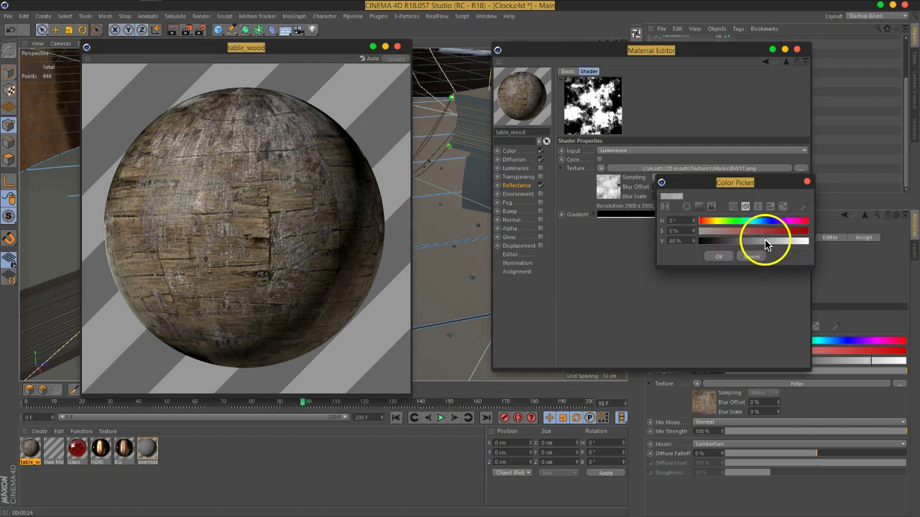
click(719, 256)
click(781, 221)
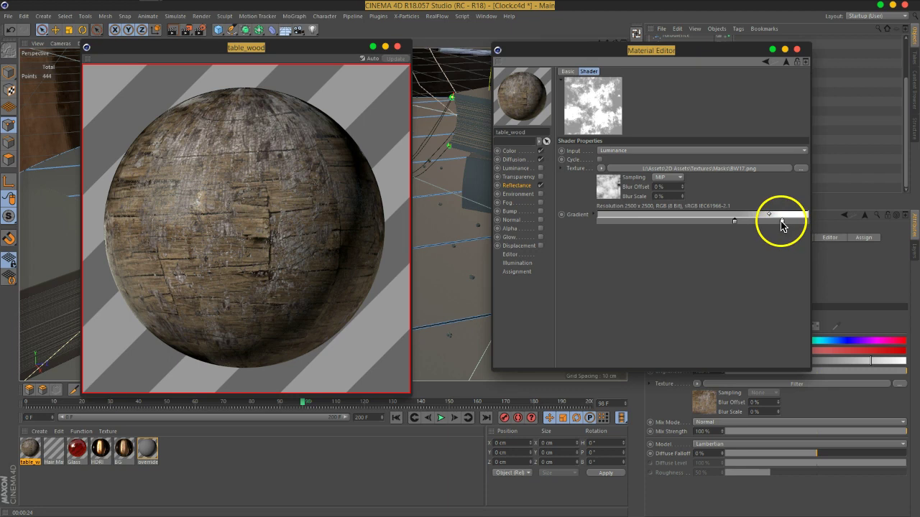
double_click(782, 221)
mouse_move(835, 242)
mouse_down()
mouse_move(845, 239)
mouse_move(832, 241)
mouse_up()
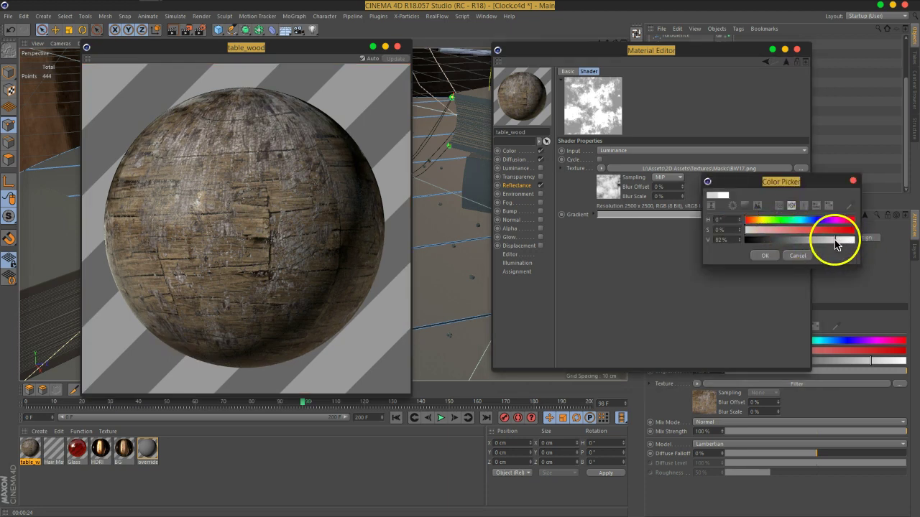
click(765, 257)
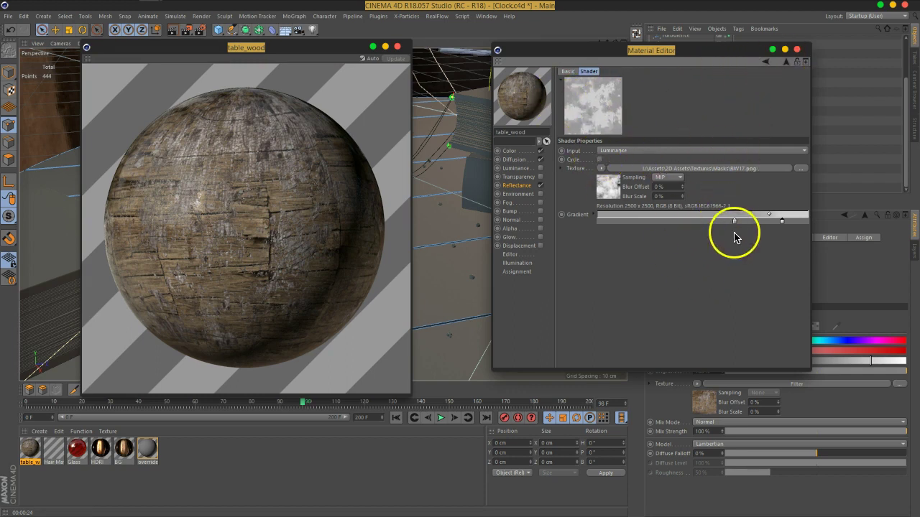
click(785, 63)
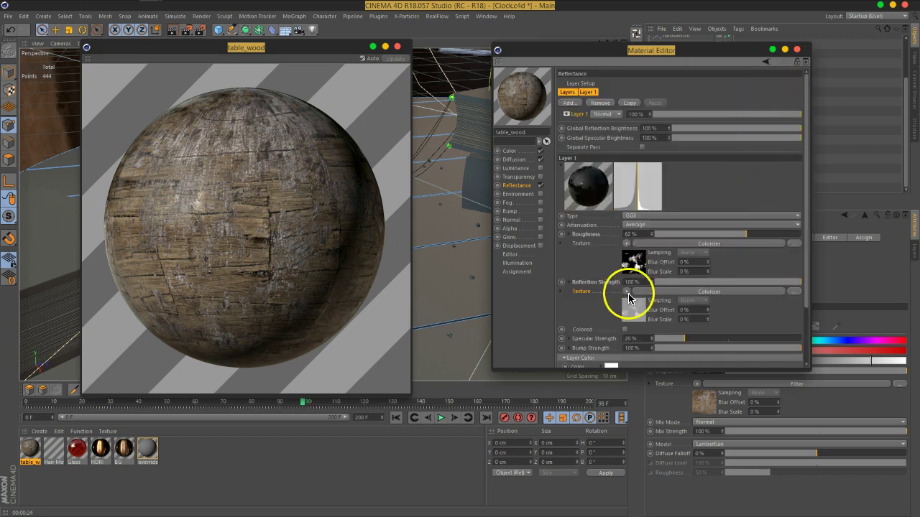
- Collapse the Reflection Strength and Roughness textures and tint Layer 1's Layer Color a pale warm cream
click(568, 283)
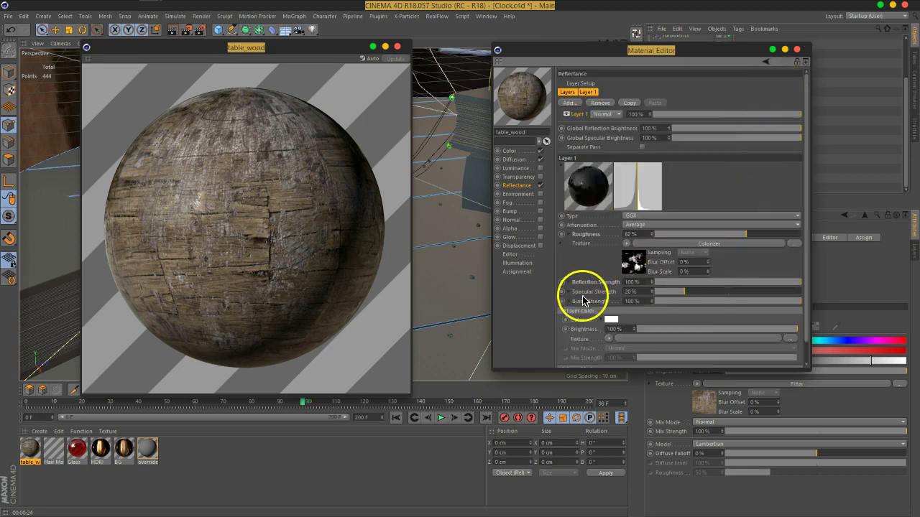
click(569, 234)
click(589, 243)
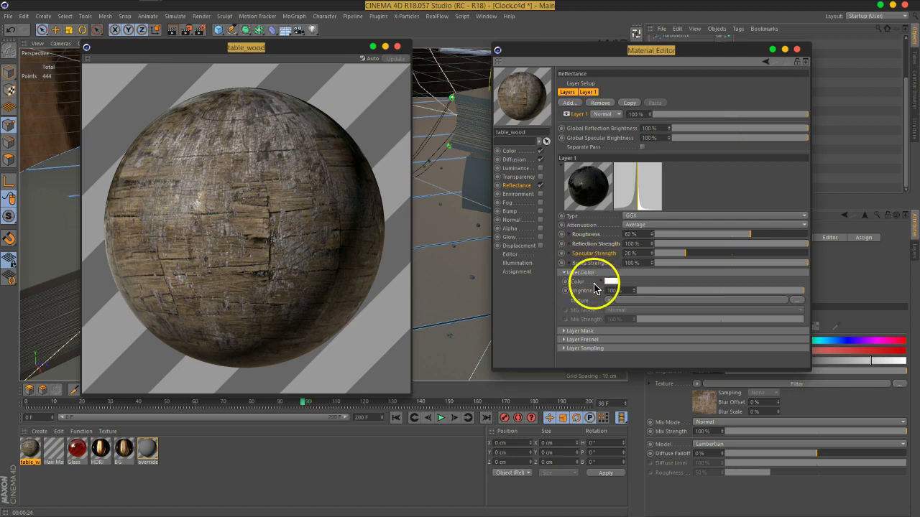
click(611, 283)
drag(575, 285, 593, 293)
click(595, 319)
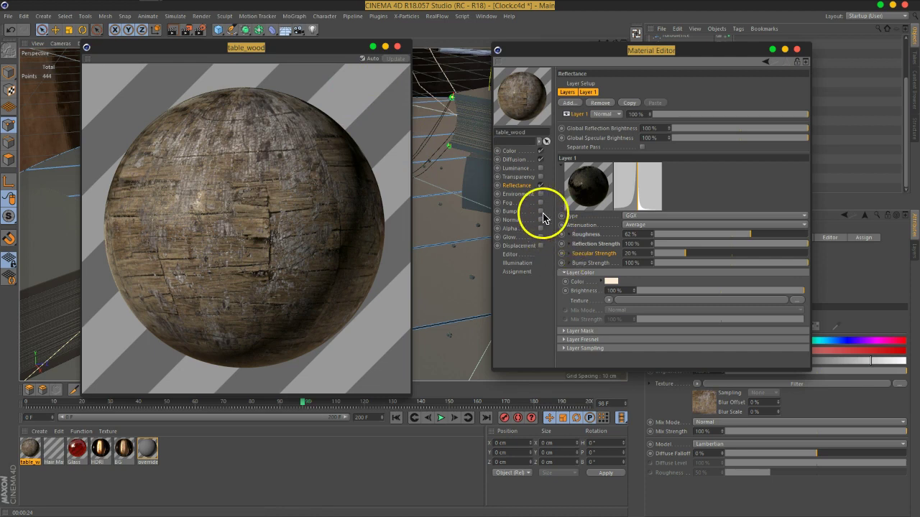
- Copy the Filter texture from table_wood's Color channel
click(509, 151)
right_click(576, 149)
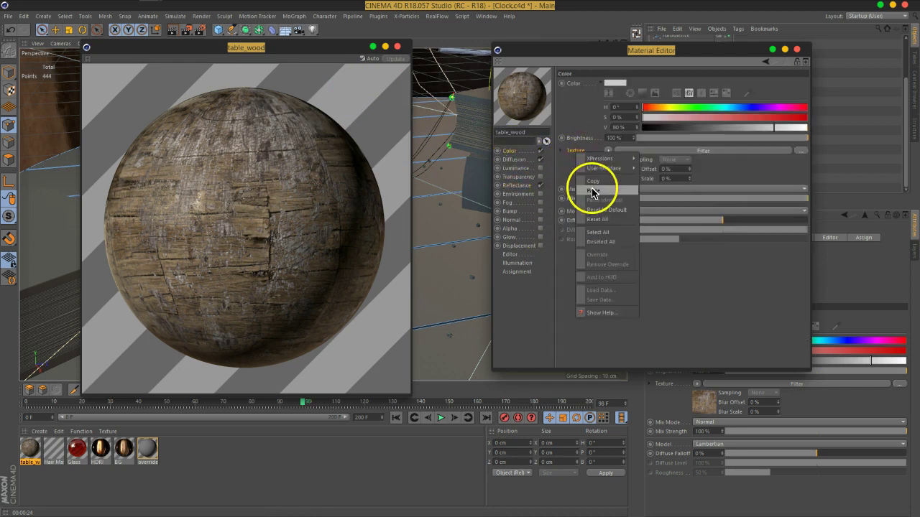
click(592, 181)
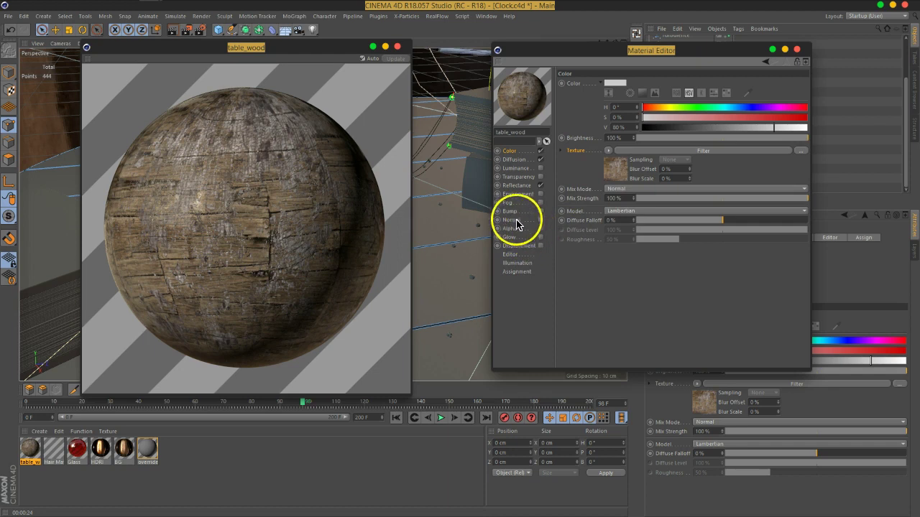
- Load a Noise shader as table_wood's Bump texture and enable the Bump channel
click(511, 213)
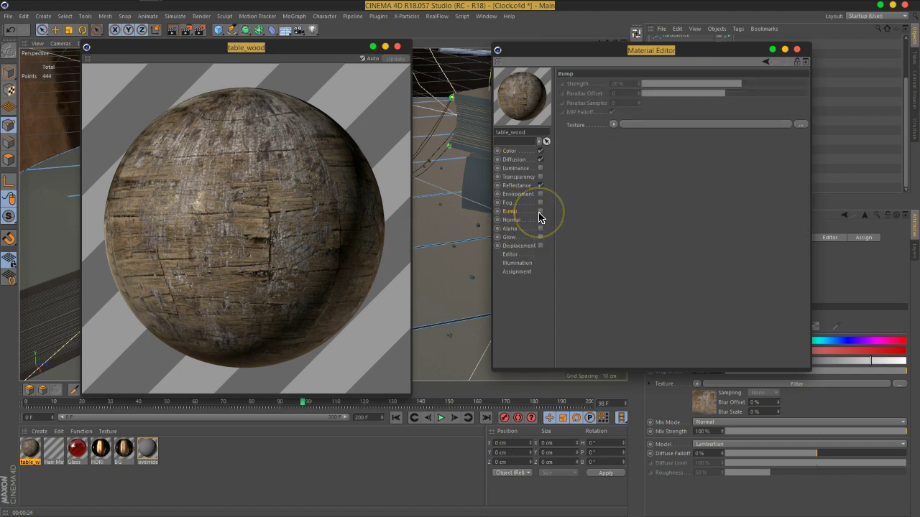
click(614, 124)
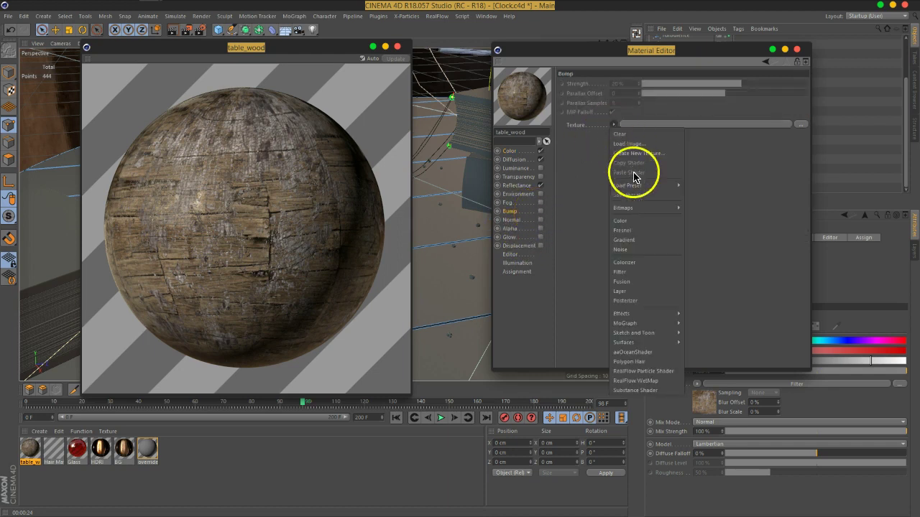
click(638, 240)
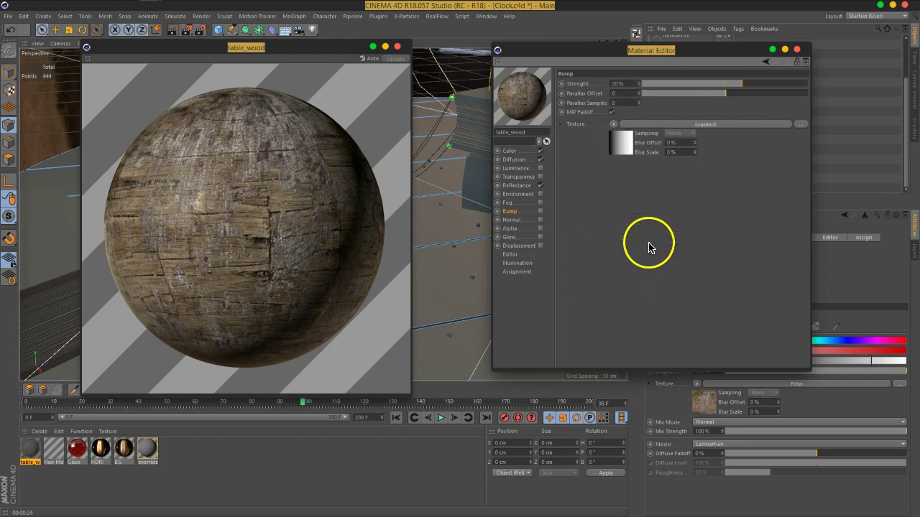
click(615, 127)
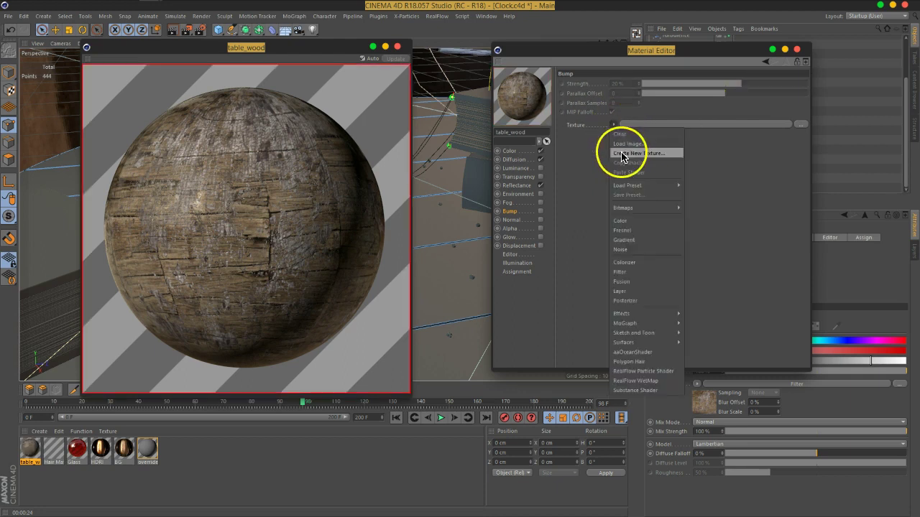
click(632, 252)
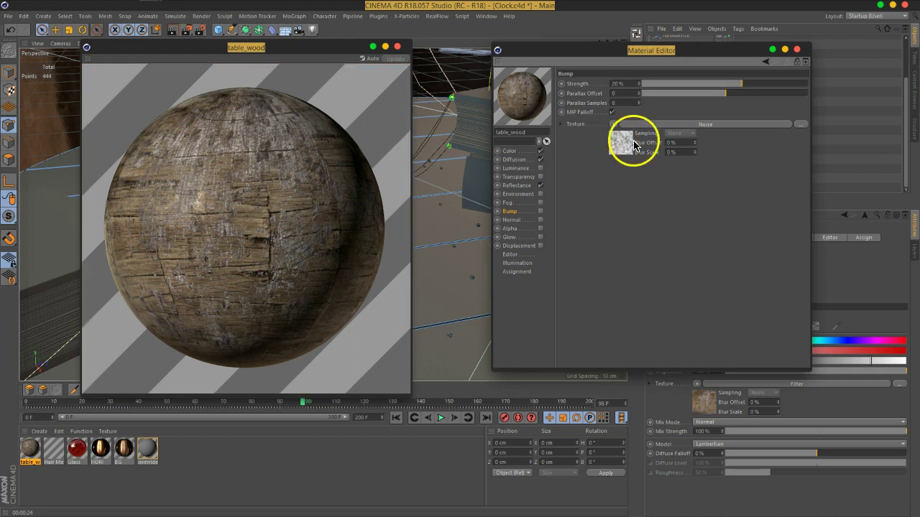
click(541, 211)
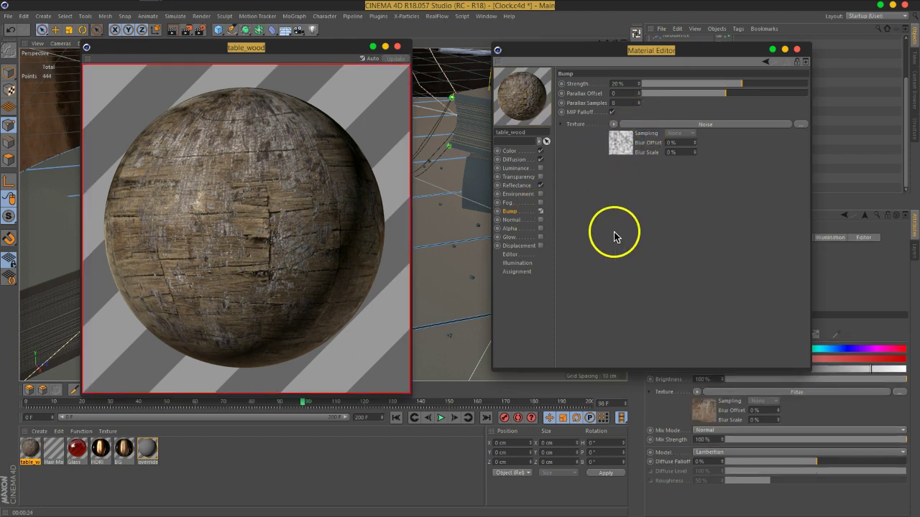
- Set the bump Noise to FBM with a Global Scale of 5% and raise the Bump Strength to about 33%
click(619, 146)
click(652, 179)
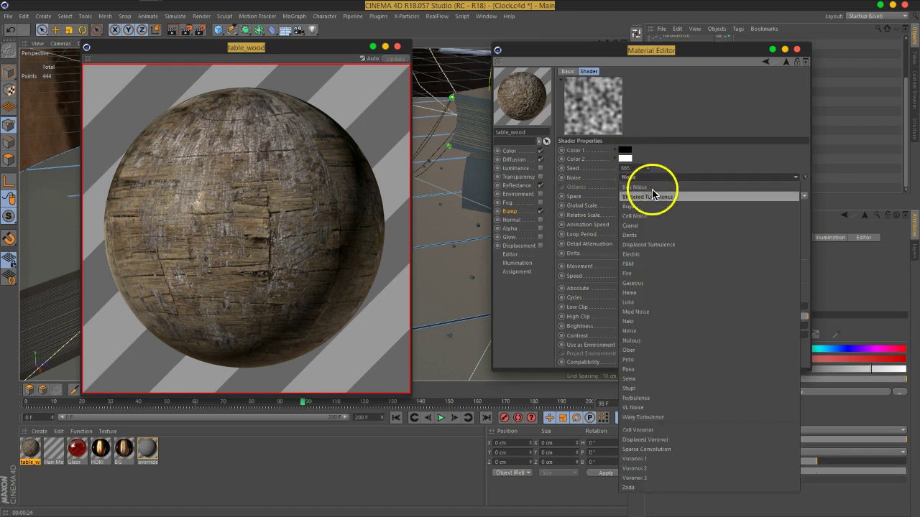
click(637, 264)
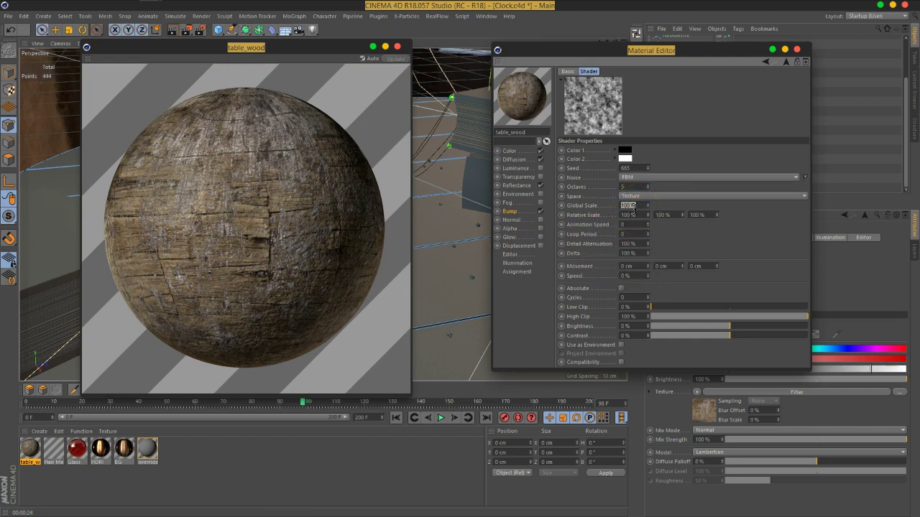
key(Return)
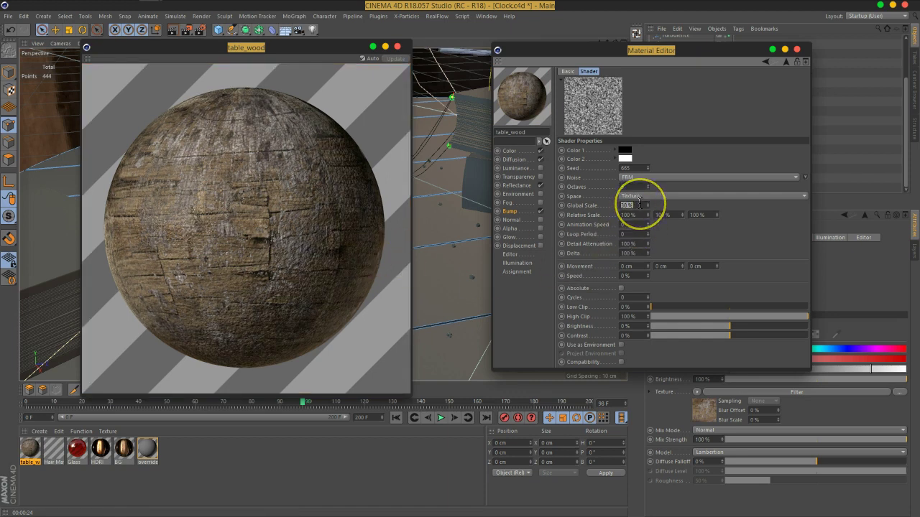
key(Return)
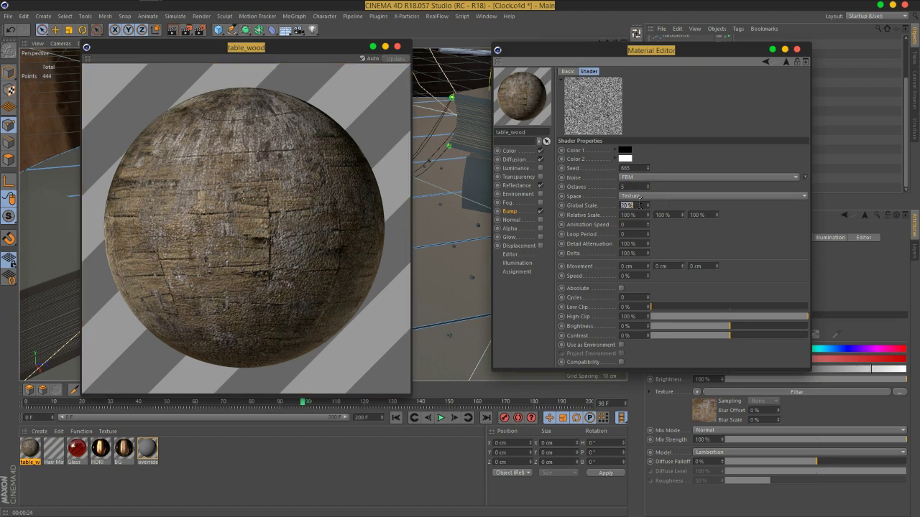
text(5)
key(Return)
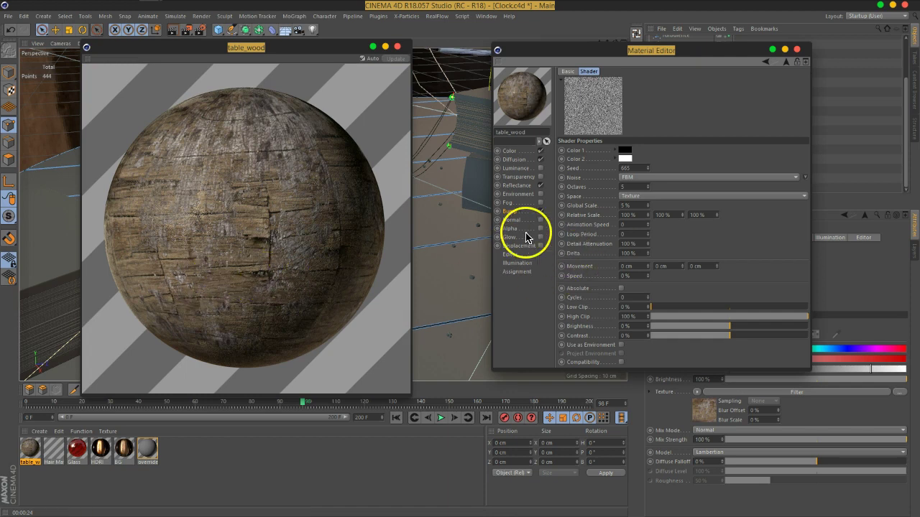
click(510, 212)
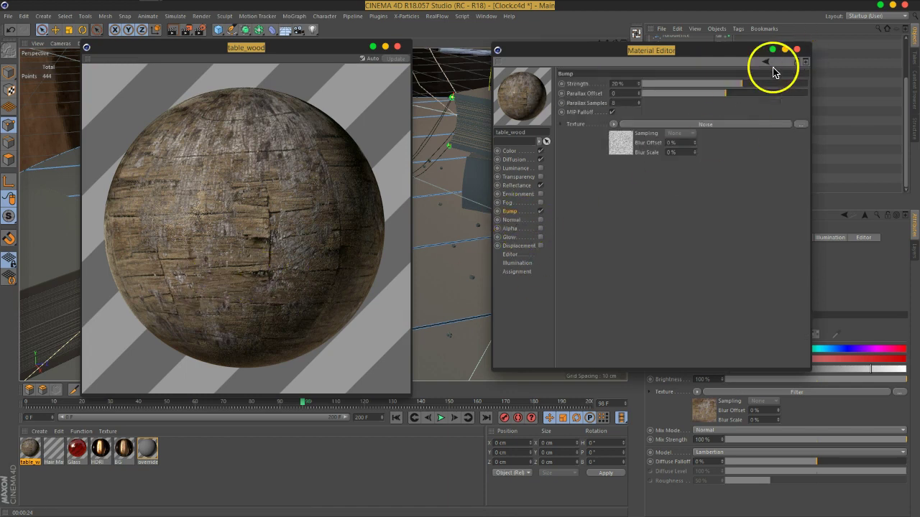
drag(749, 87, 752, 88)
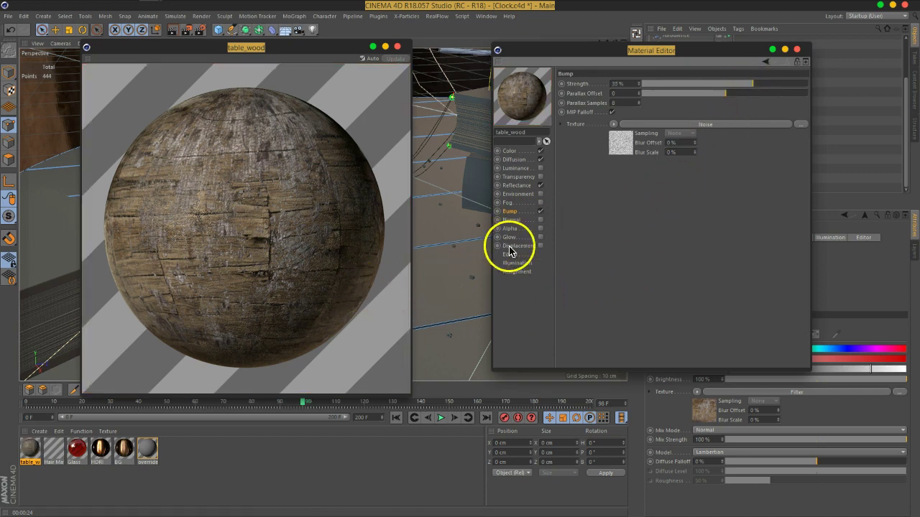
- Enable table_wood's Normal channel and load the Normalizer effect as its texture
click(509, 221)
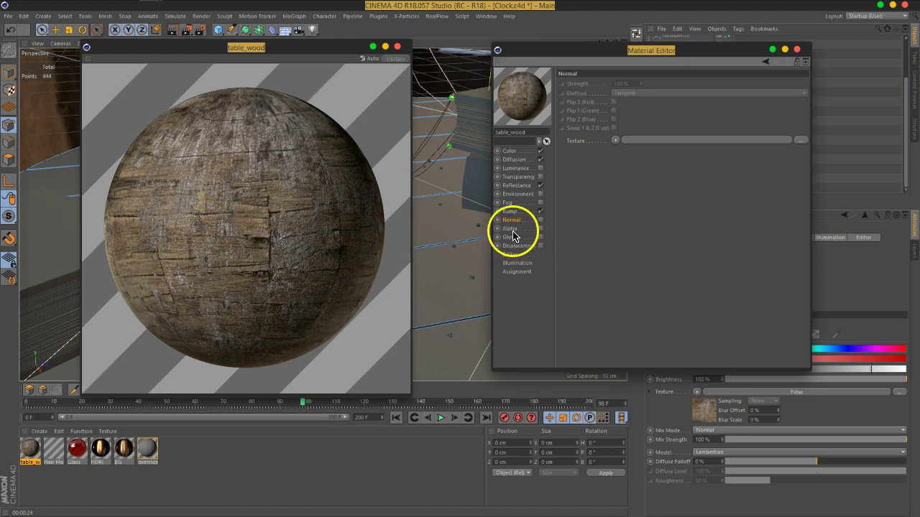
click(541, 220)
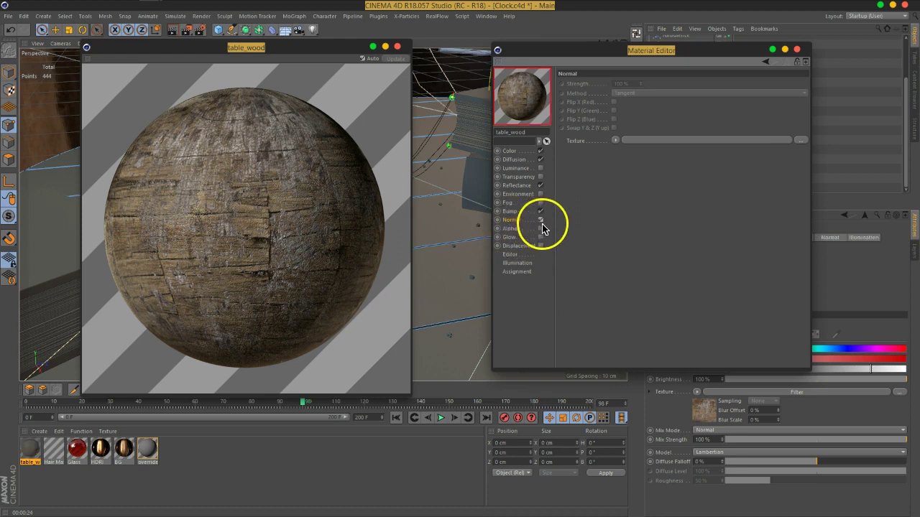
right_click(581, 142)
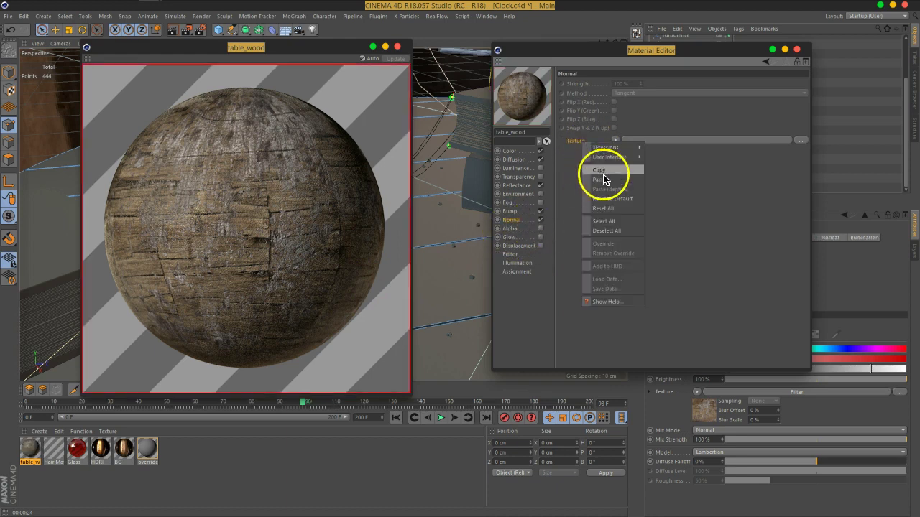
key(Escape)
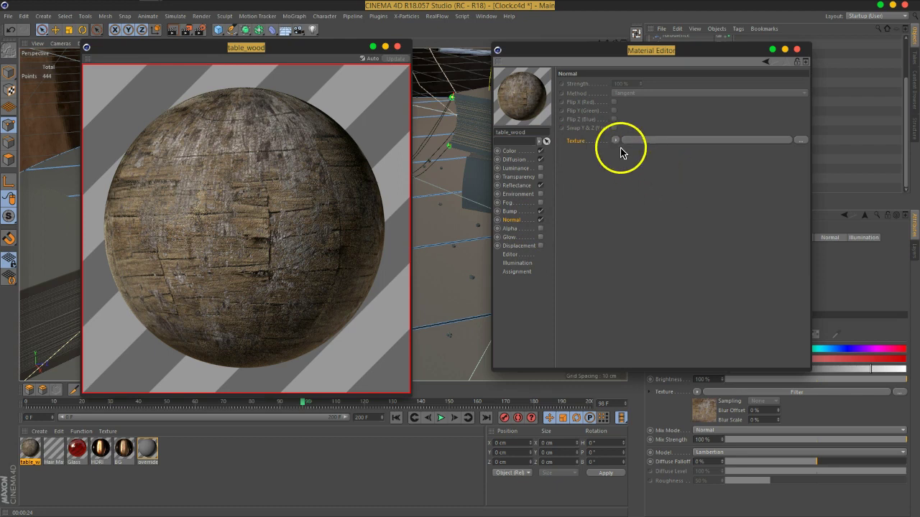
click(615, 140)
mouse_move(653, 329)
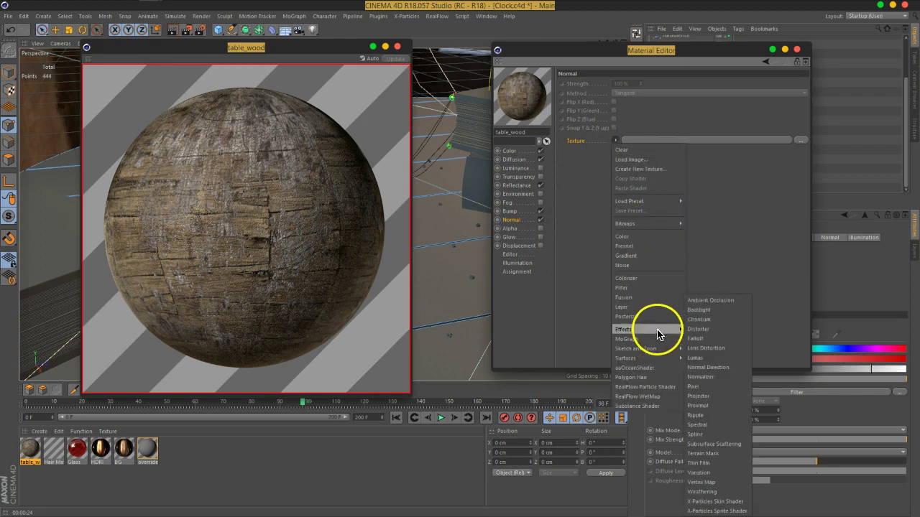
click(711, 379)
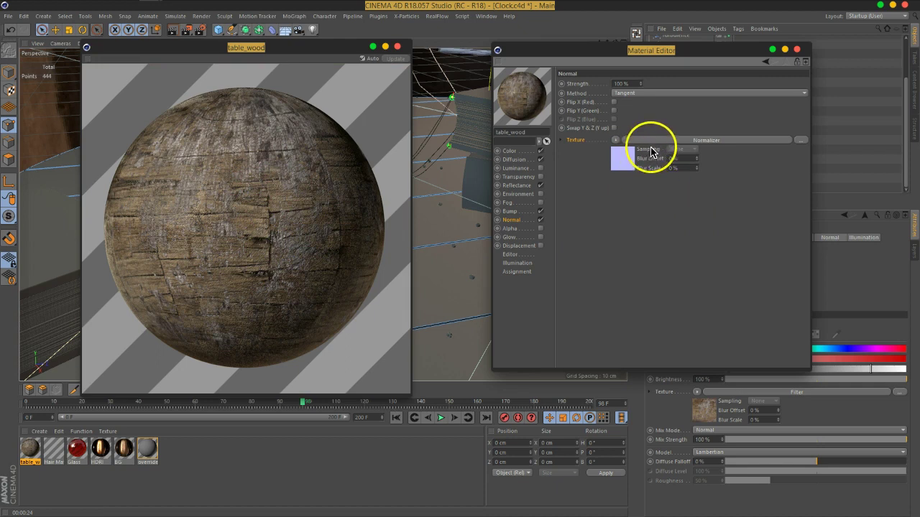
- Paste the copied Filter texture into the Normalizer's Texture slot
click(650, 147)
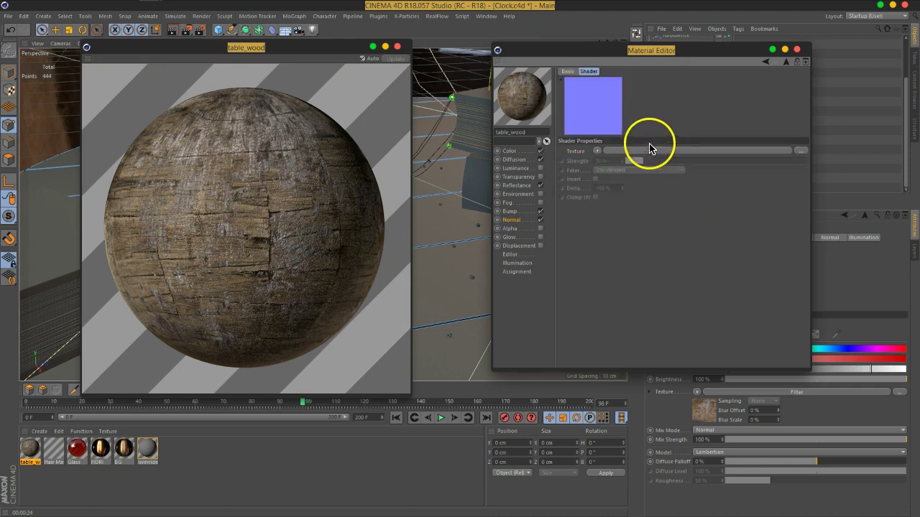
right_click(579, 157)
click(596, 191)
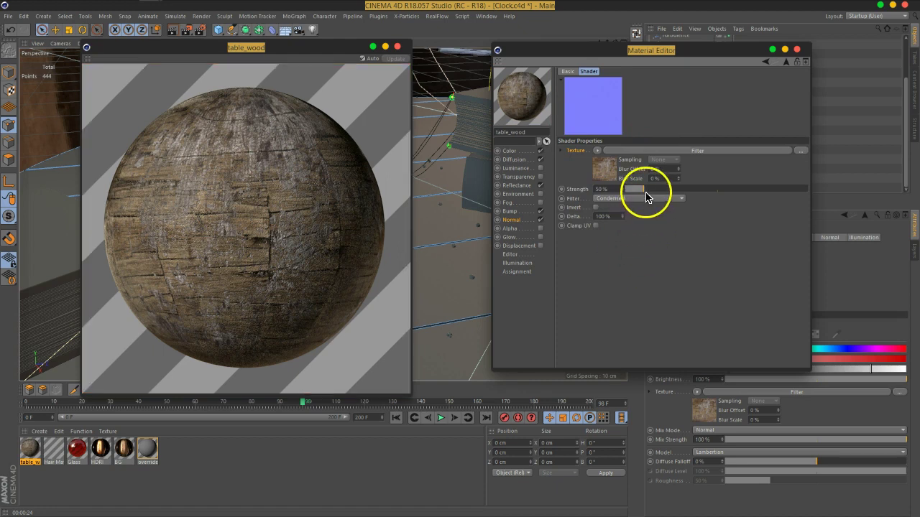
- Set the Normalizer's Strength to 159% and its Filter method to Sobel 4x
click(517, 220)
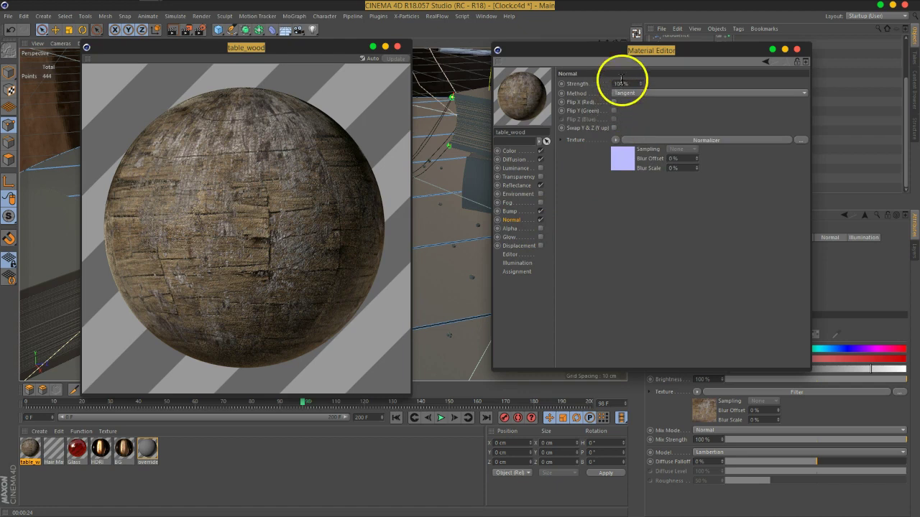
click(629, 139)
drag(632, 189, 684, 194)
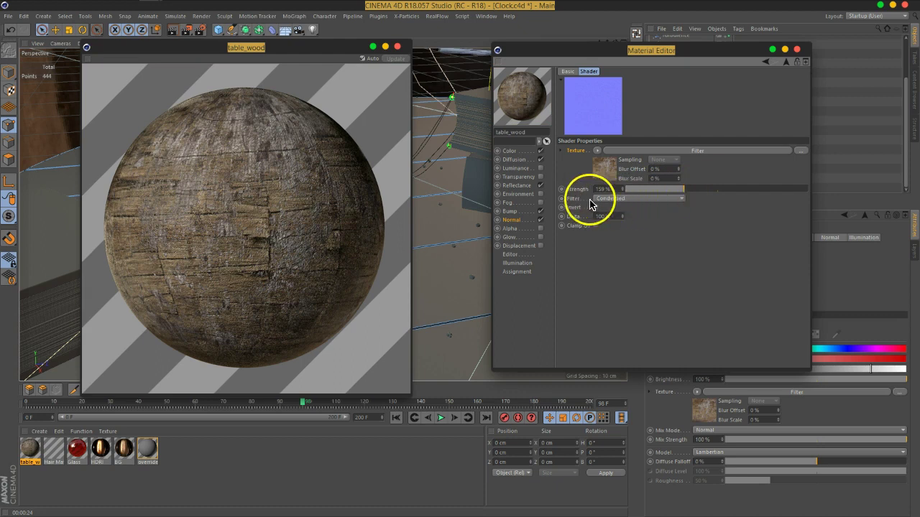
click(624, 199)
click(629, 228)
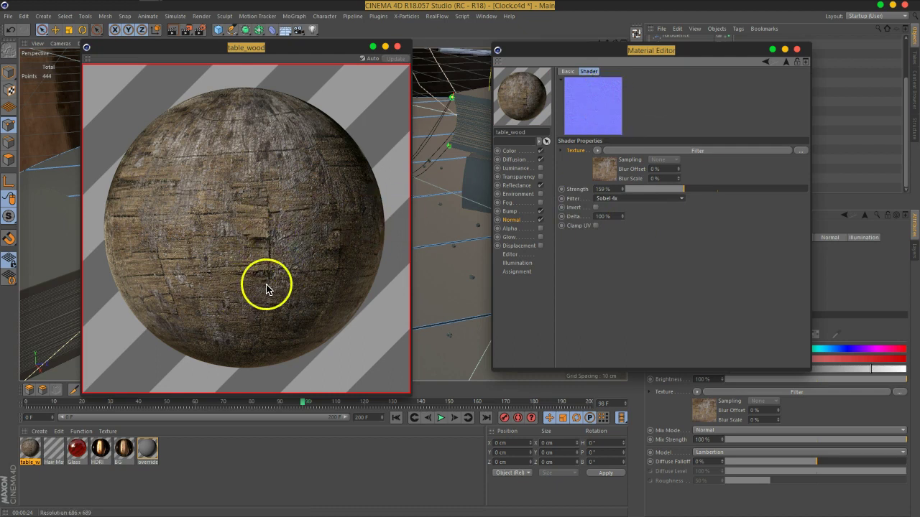
- Reduce the Normalizer's Strength to 24% and raise its Delta to 205%
drag(684, 190, 659, 193)
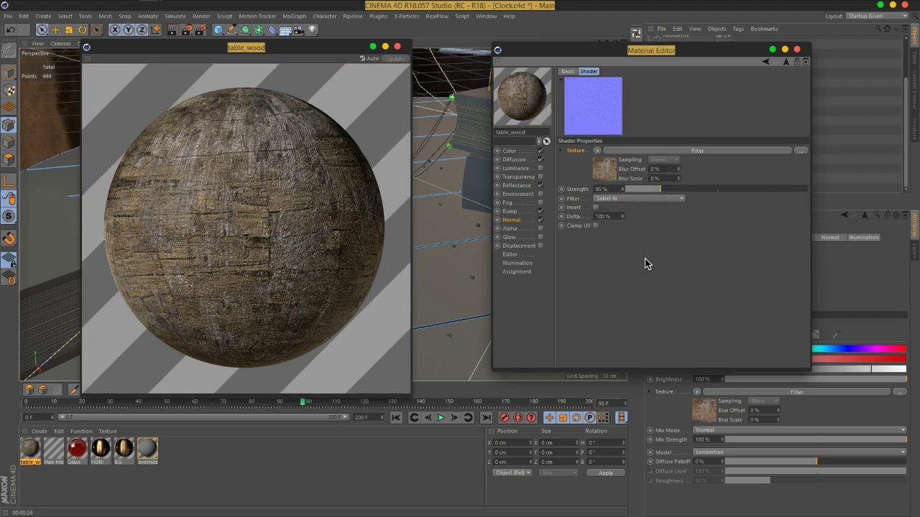
drag(661, 194, 645, 194)
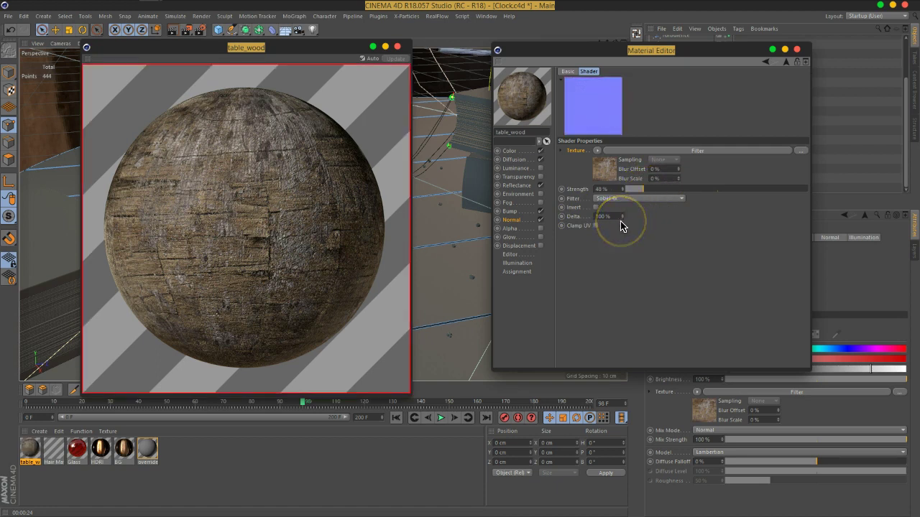
drag(622, 217, 627, 184)
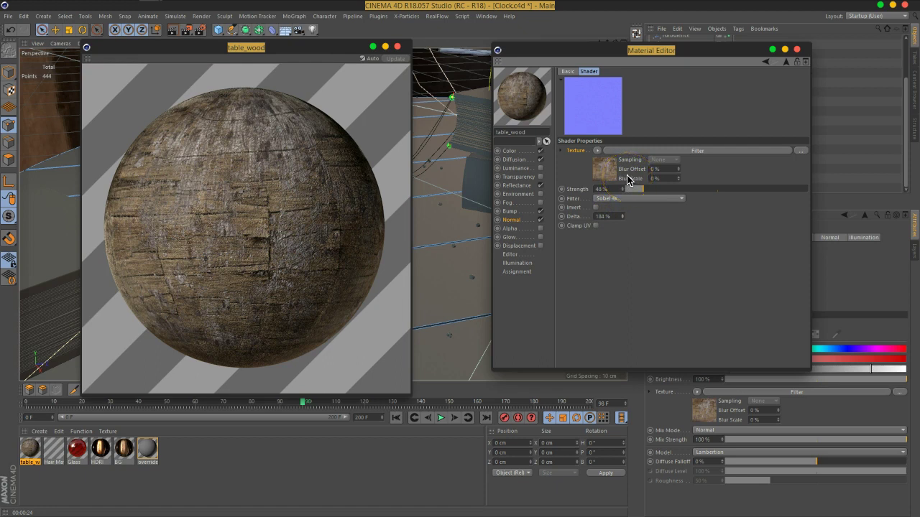
drag(626, 173, 613, 131)
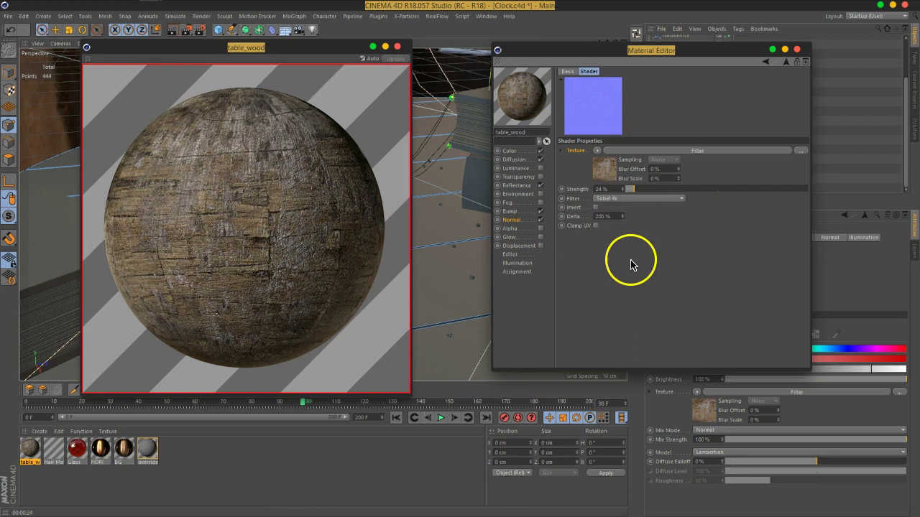
- Lower the Roughness of reflectance Layer 1 to 54%, and close the Material Editor and the enlarged material preview
click(531, 188)
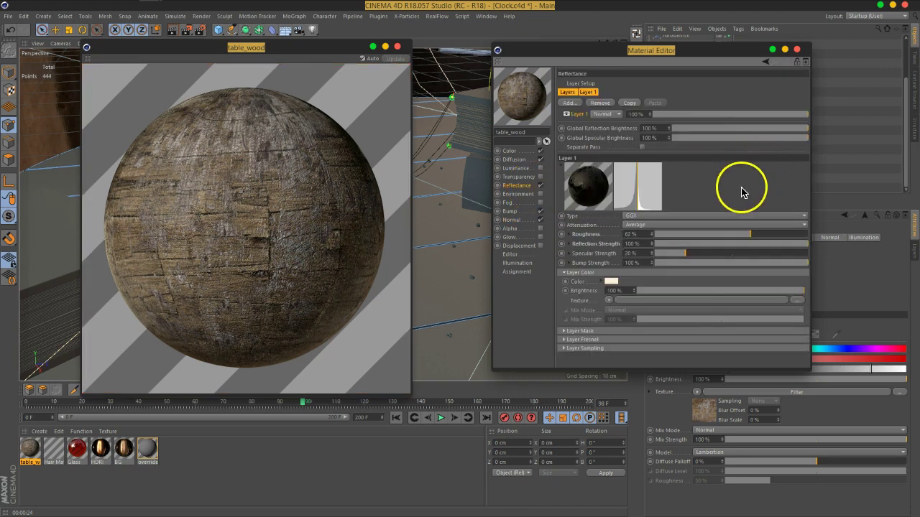
drag(751, 235, 741, 239)
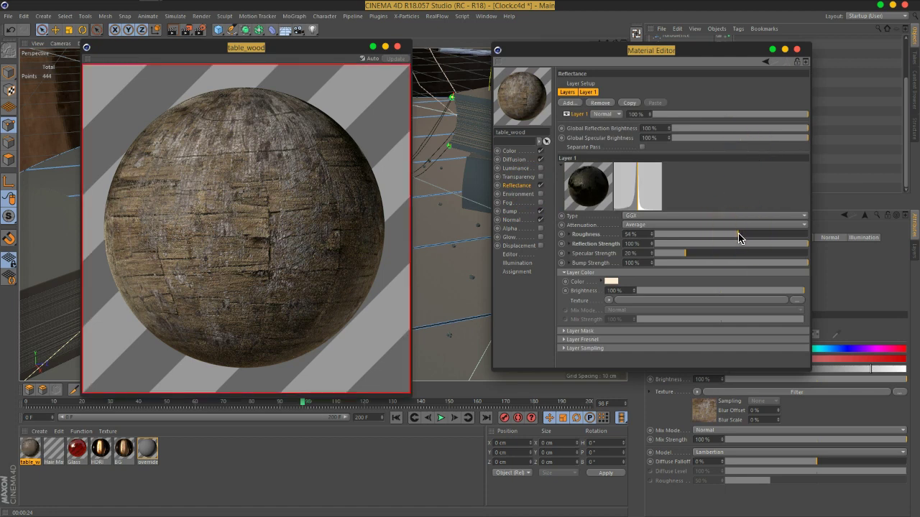
click(798, 50)
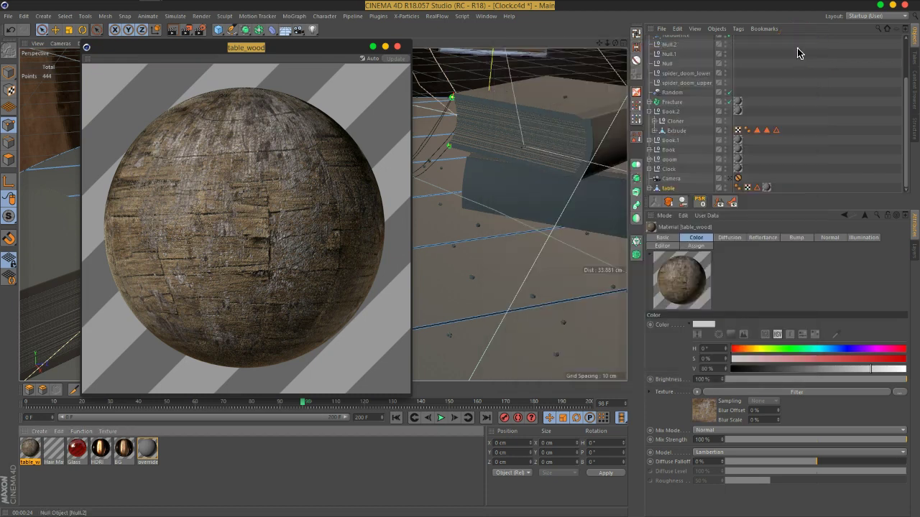
click(397, 46)
- Apply the table_wood material to the table object and select its texture tag
drag(29, 450, 682, 189)
mouse_move(792, 194)
mouse_down()
mouse_move(771, 189)
mouse_move(795, 189)
mouse_up()
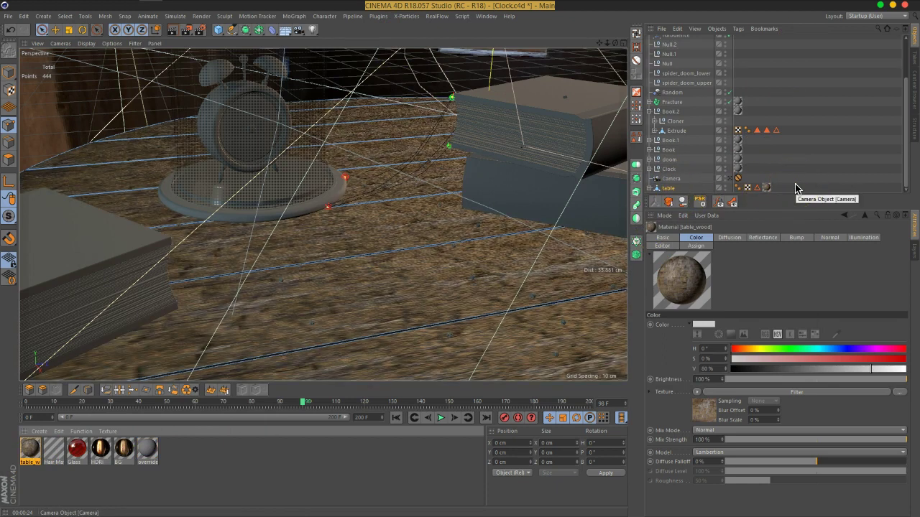
click(768, 188)
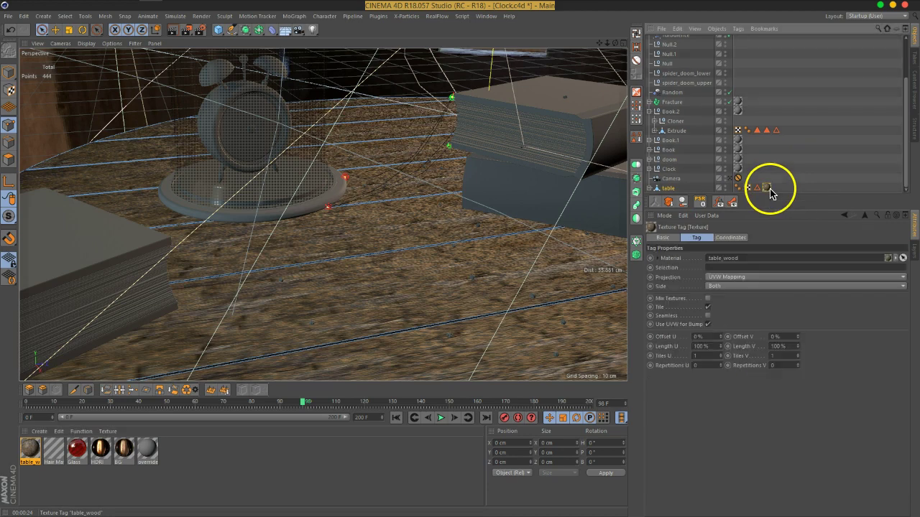
scroll(407, 264, down, 5)
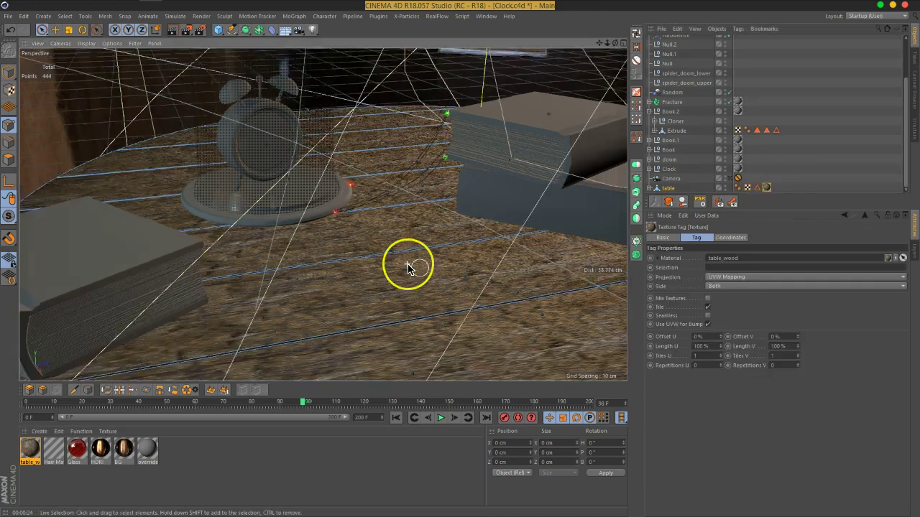
alt+drag(405, 263, 443, 242)
scroll(442, 242, up, 3)
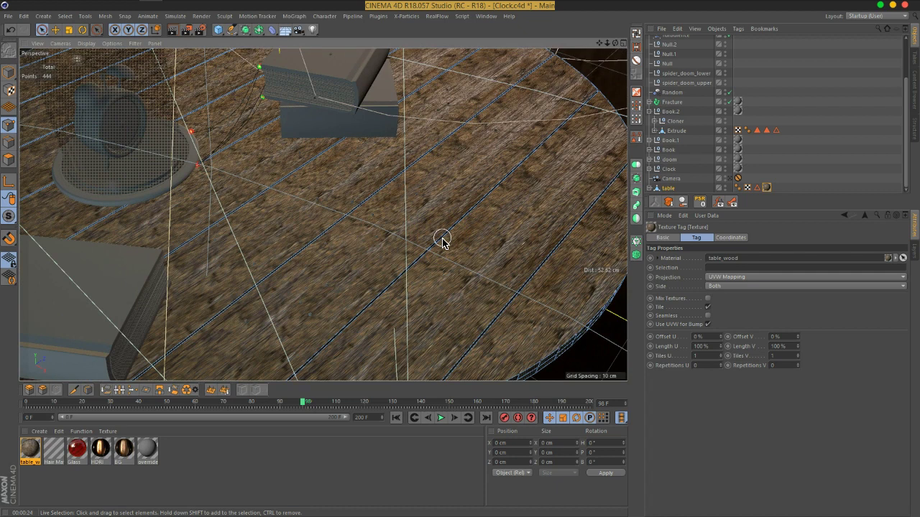
- Set the projection of the table's table_wood texture tag to Cubic
click(765, 188)
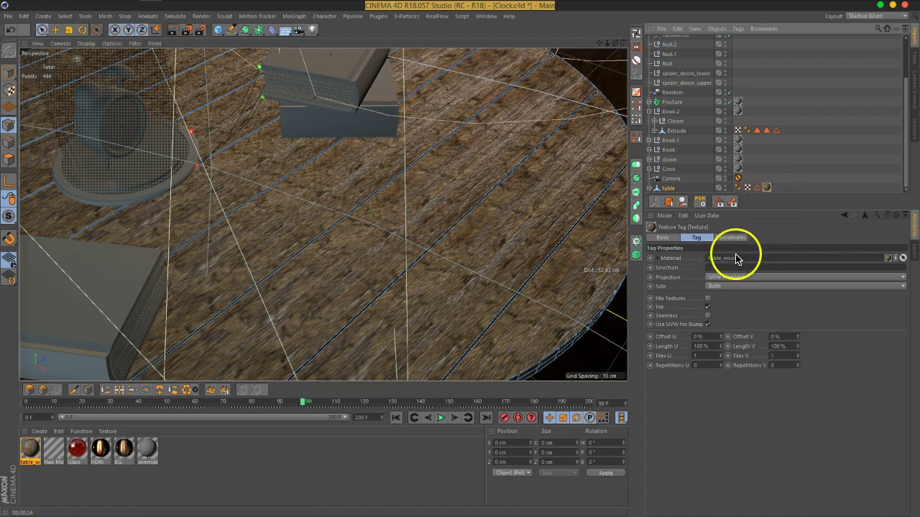
click(733, 280)
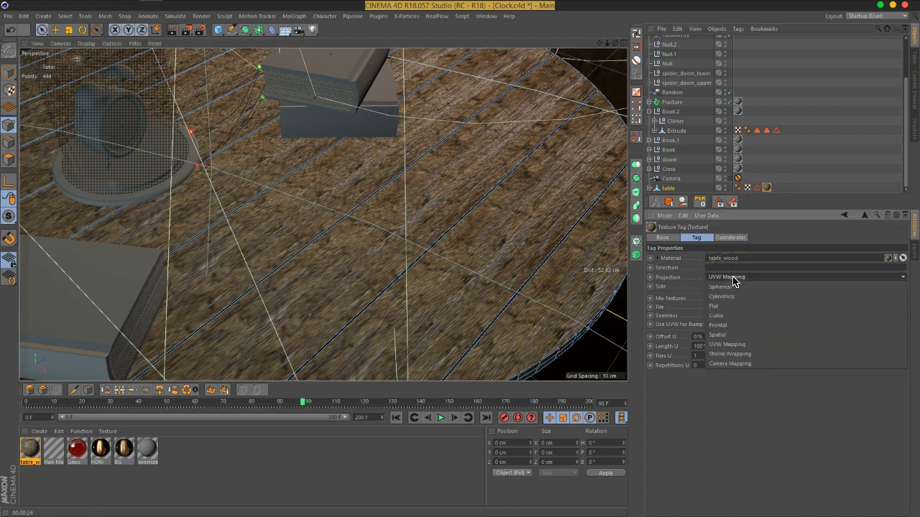
click(728, 320)
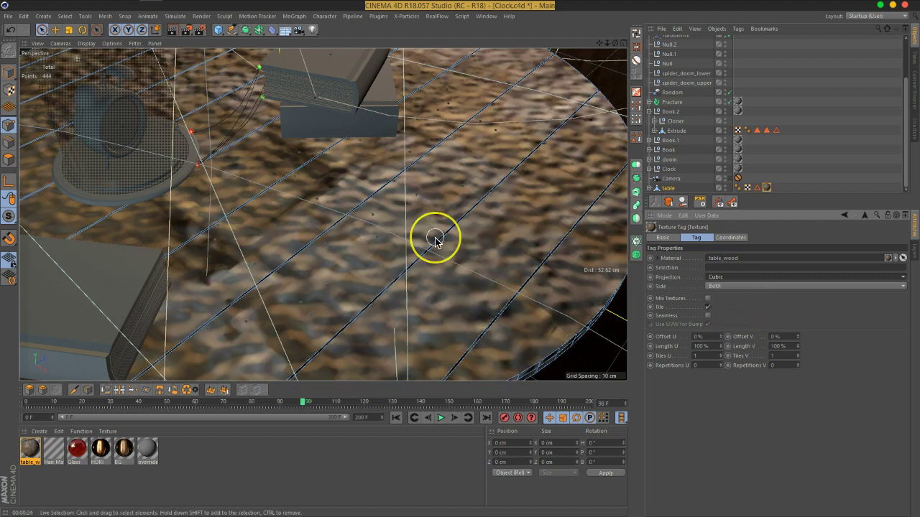
- In Texture mode, scale the table's cubic texture projection down to about 11.2 × 13.9 × 20.7 cm and deselect the table
alt+drag(435, 239, 410, 213)
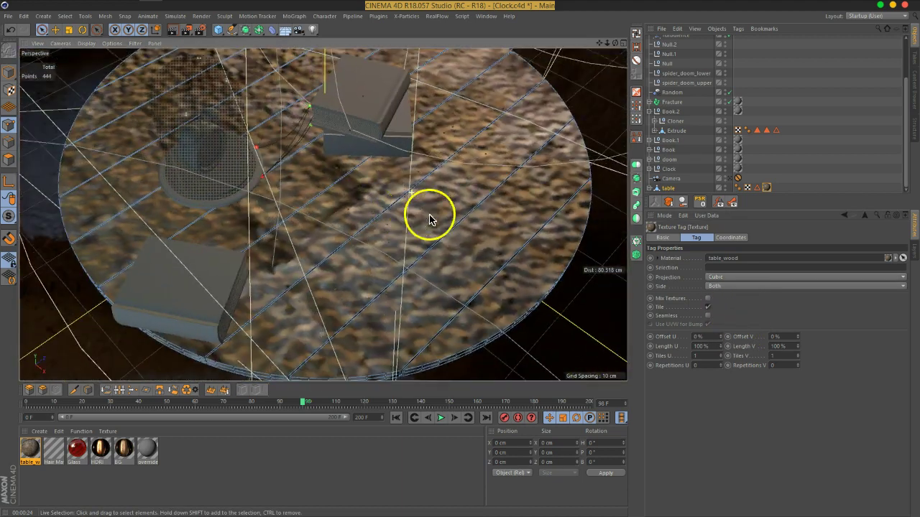
click(9, 91)
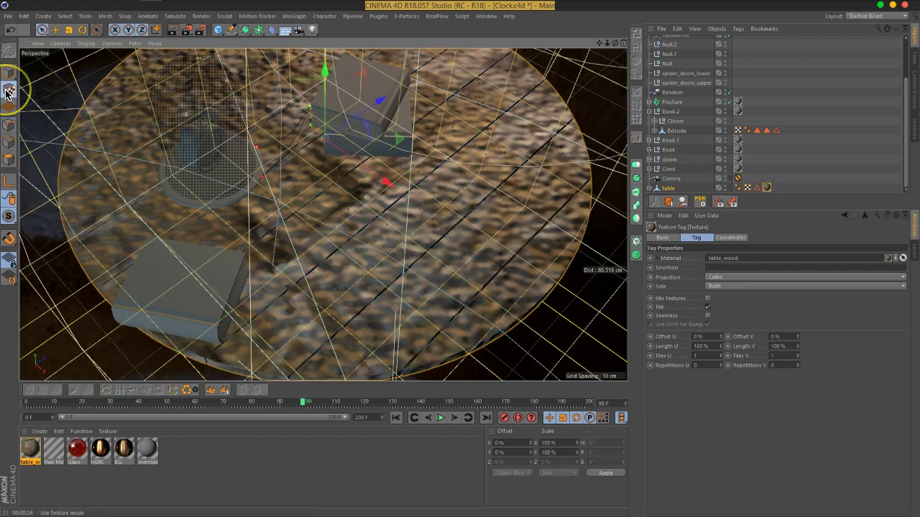
drag(766, 188, 692, 190)
click(9, 183)
click(69, 95)
click(69, 30)
drag(548, 156, 247, 277)
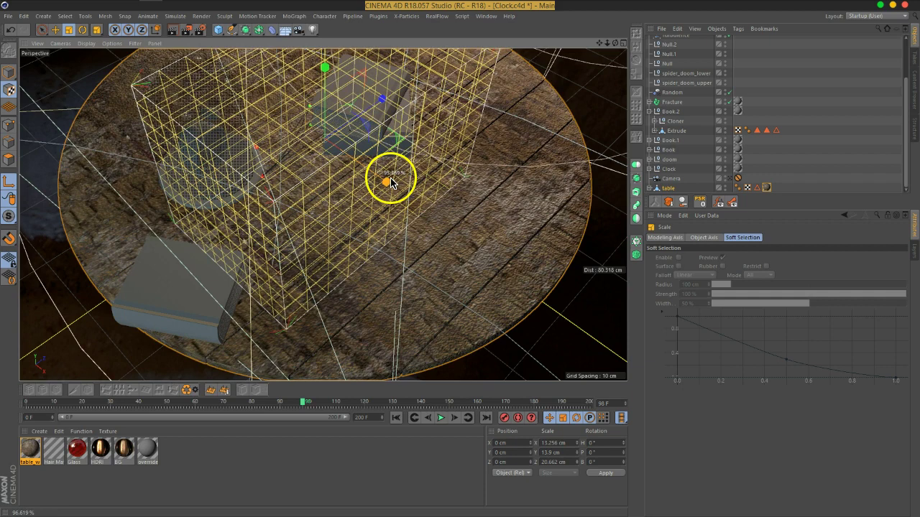
drag(381, 179, 378, 177)
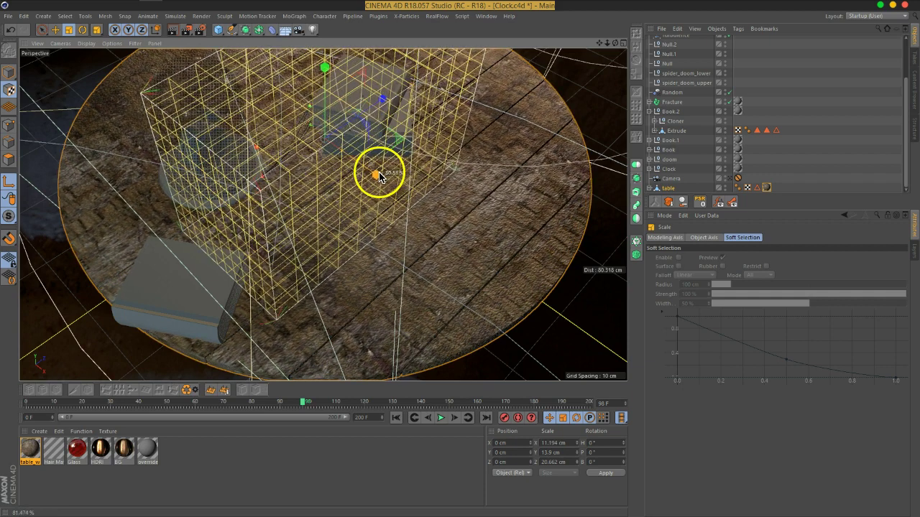
click(776, 148)
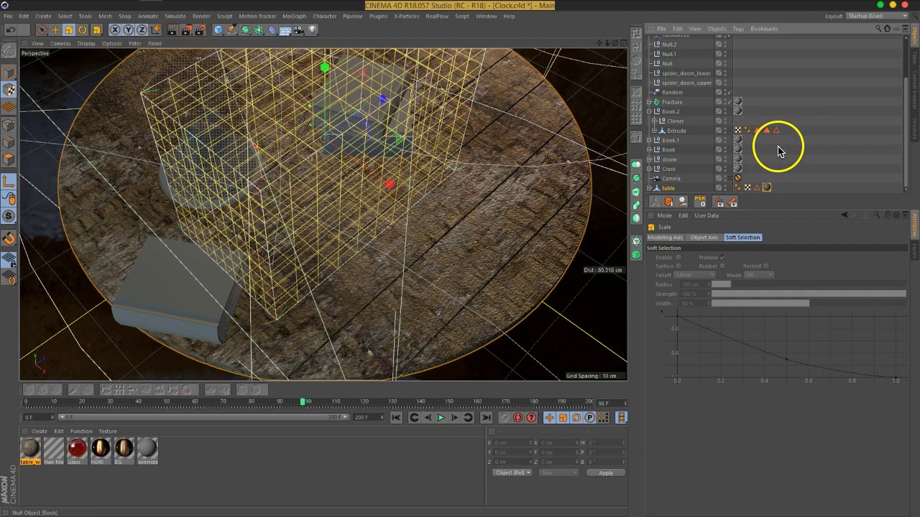
- Test-render a close-up region of the tabletop in the viewport and switch to the scene camera's view
alt+drag(477, 242, 439, 223)
alt+right_drag(439, 223, 388, 206)
click(186, 29)
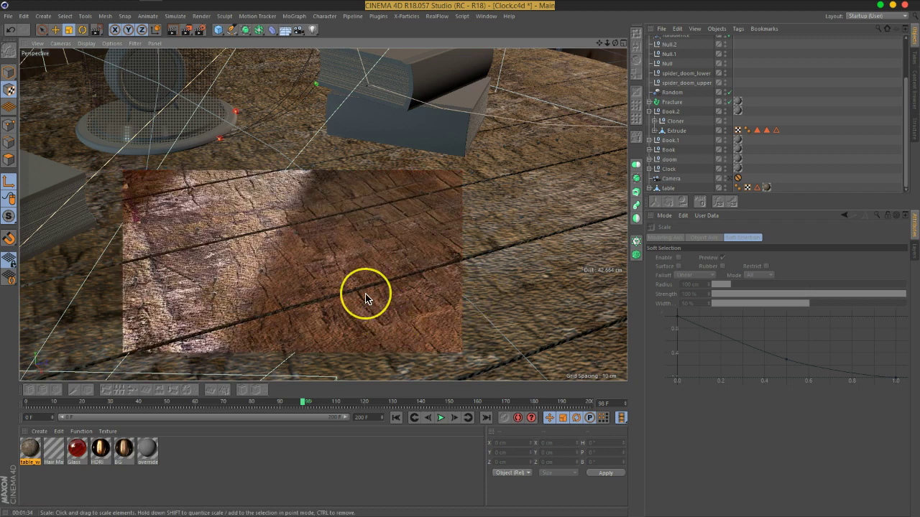
click(728, 179)
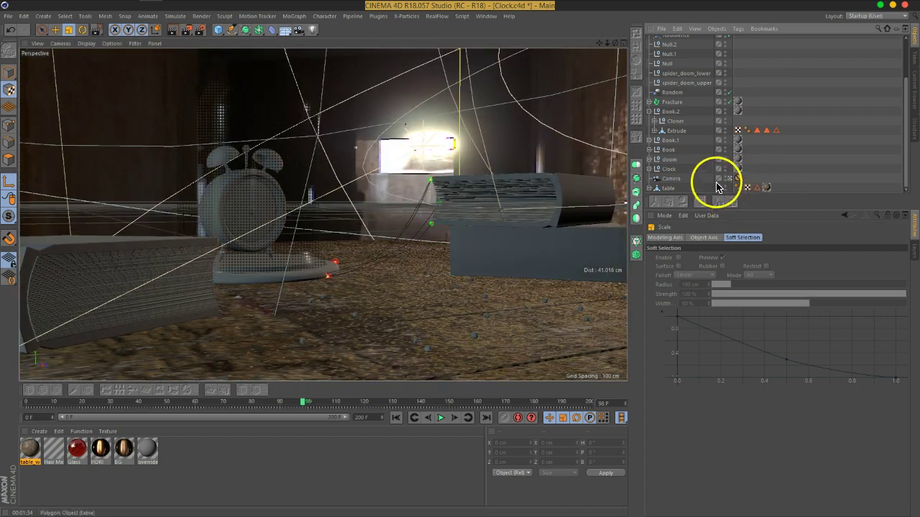
- Open table_wood's Roughness Colorizer in reflectance Layer 1 and shift the gradient's white knot closer to the bright end
double_click(30, 449)
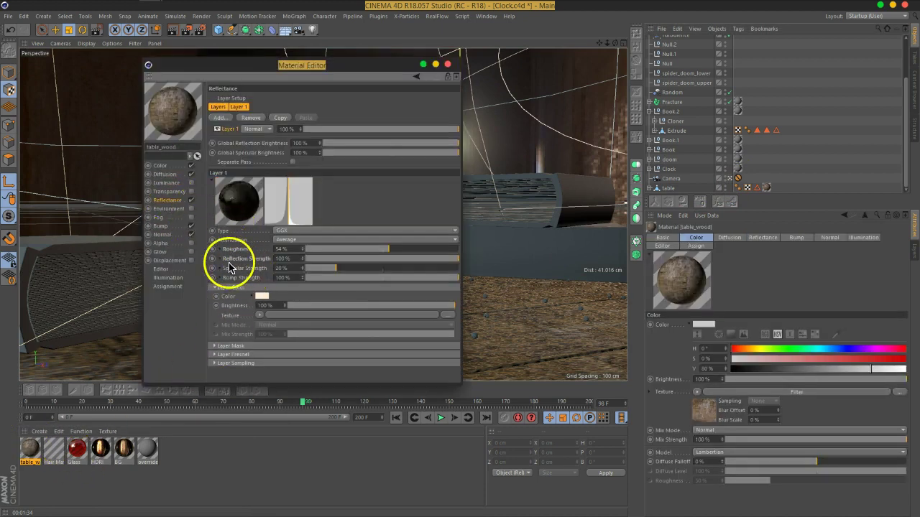
click(219, 259)
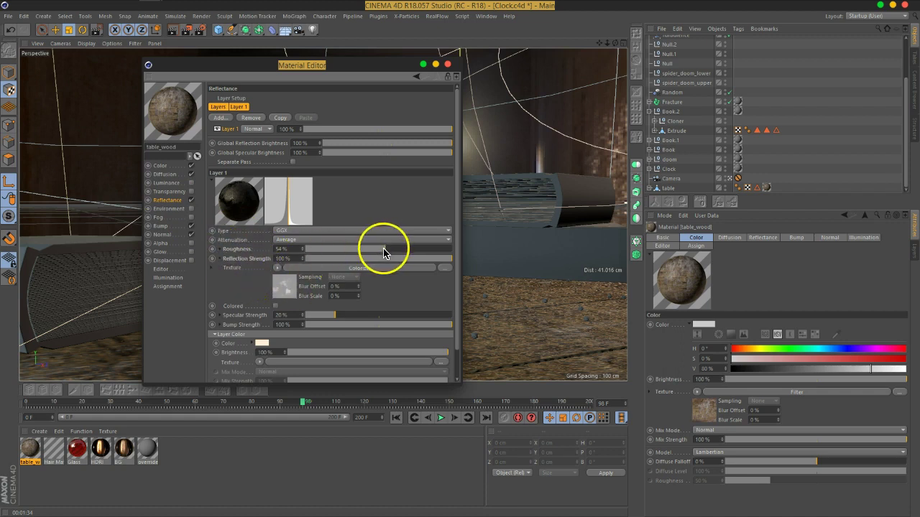
click(221, 251)
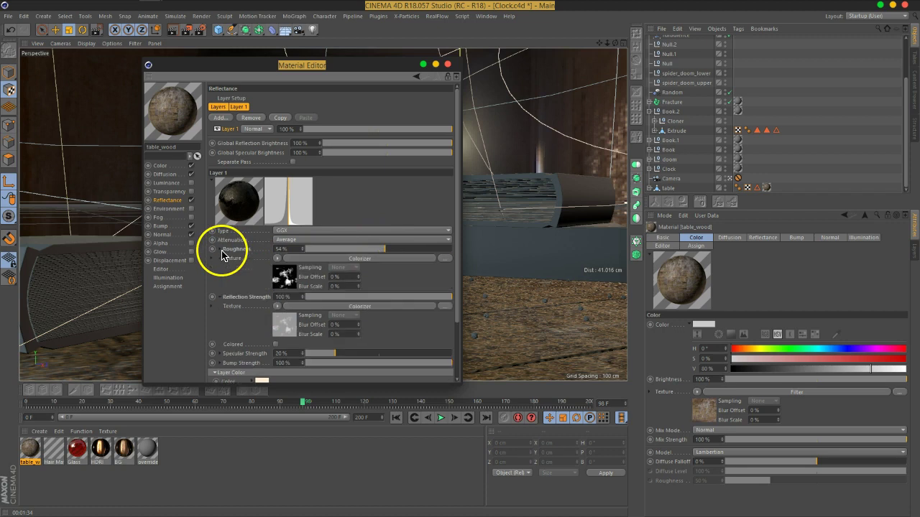
click(293, 281)
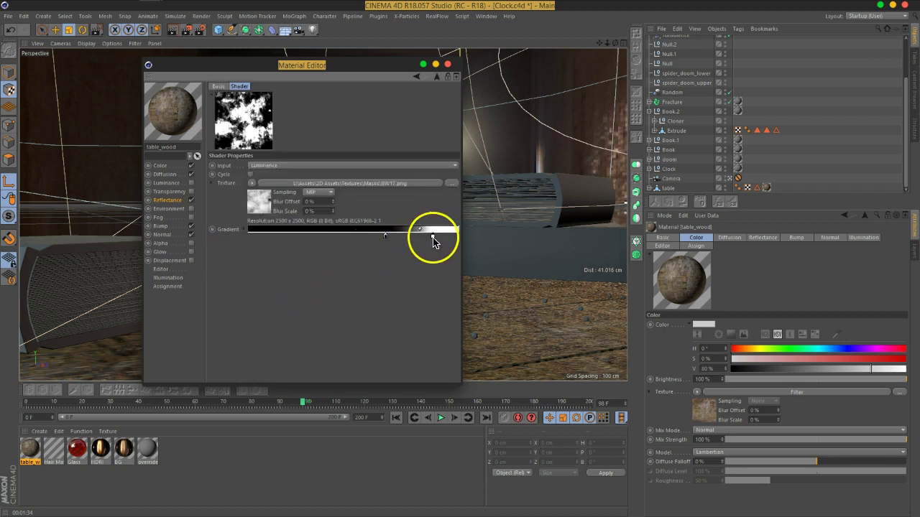
drag(433, 241, 444, 241)
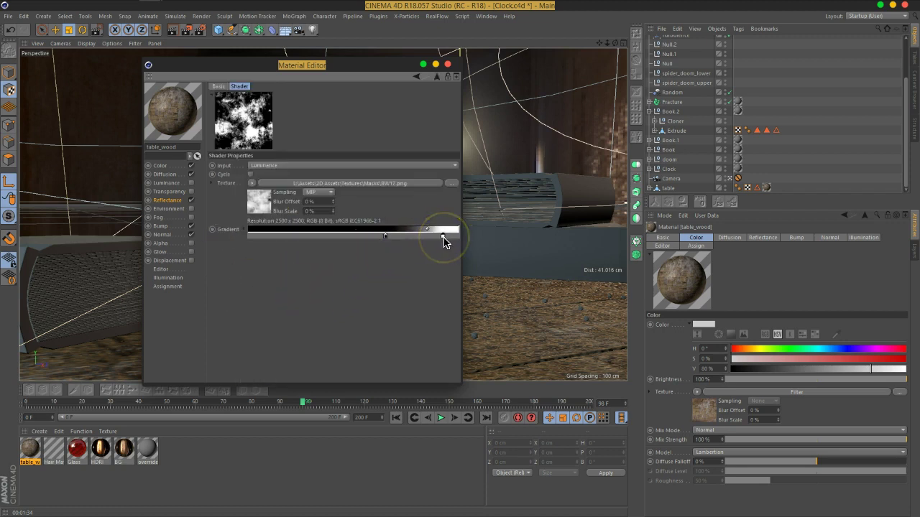
- Show an enlarged table_wood preview beside the Material Editor and lower the Roughness of reflectance Layer 1 to 34%
right_click(165, 103)
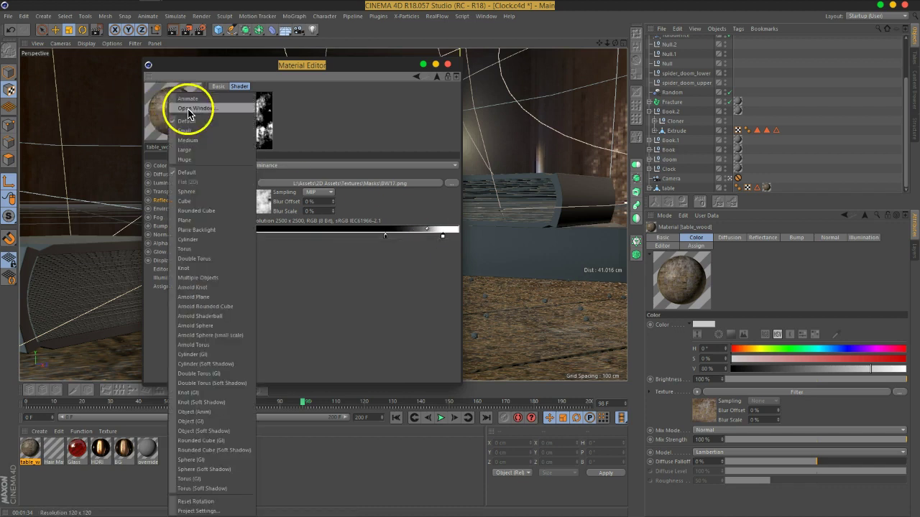
click(186, 108)
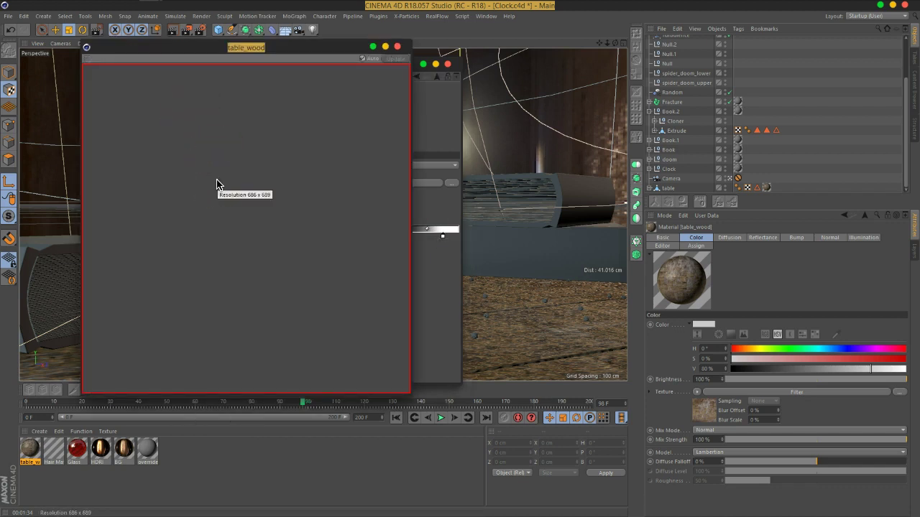
drag(305, 49, 239, 50)
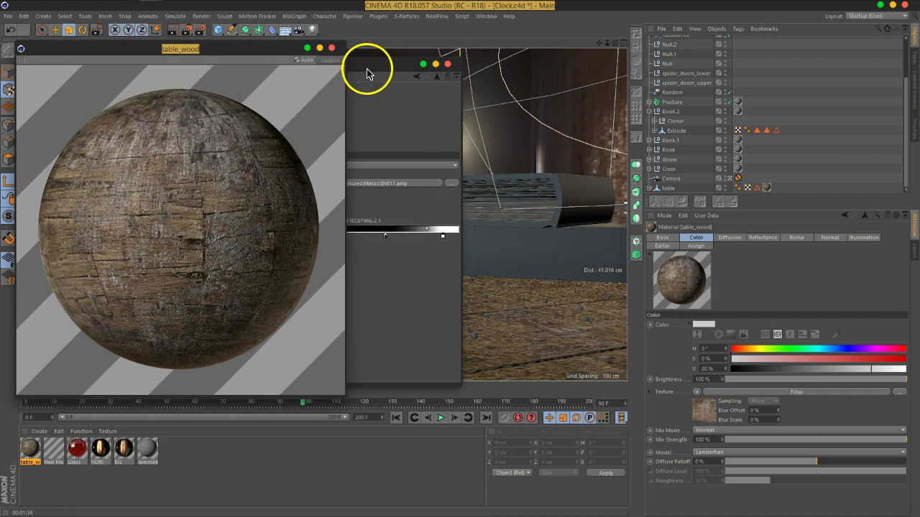
drag(366, 75, 626, 103)
click(434, 218)
drag(654, 271, 591, 275)
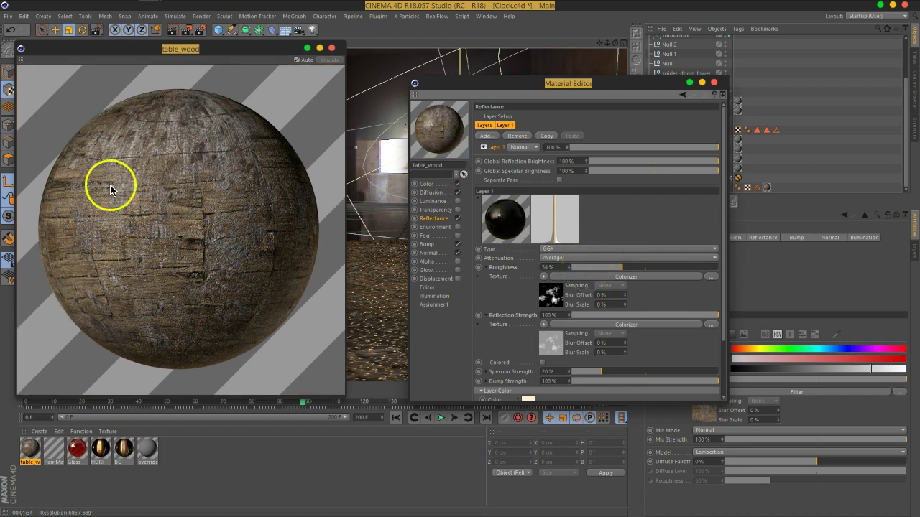
- Brighten the lighter gradient knot in the Colorizer that drives Layer 1's Reflection Strength
click(546, 357)
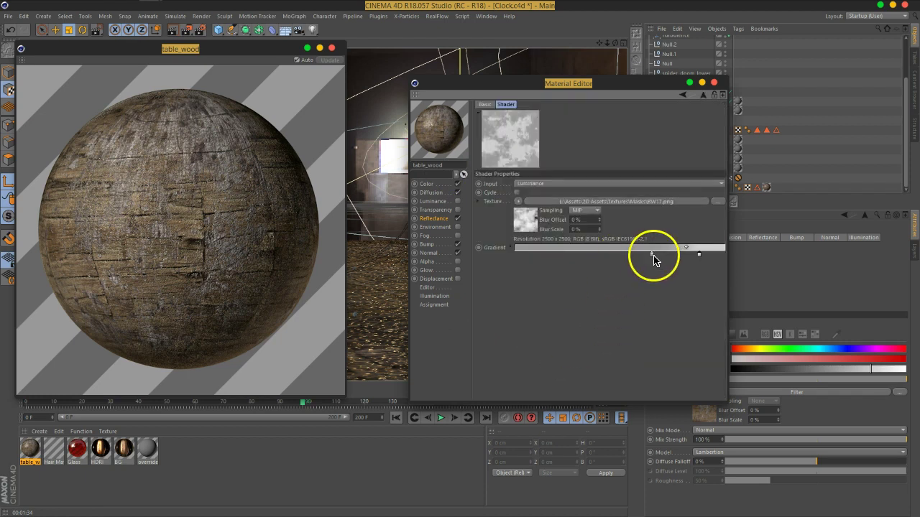
click(696, 256)
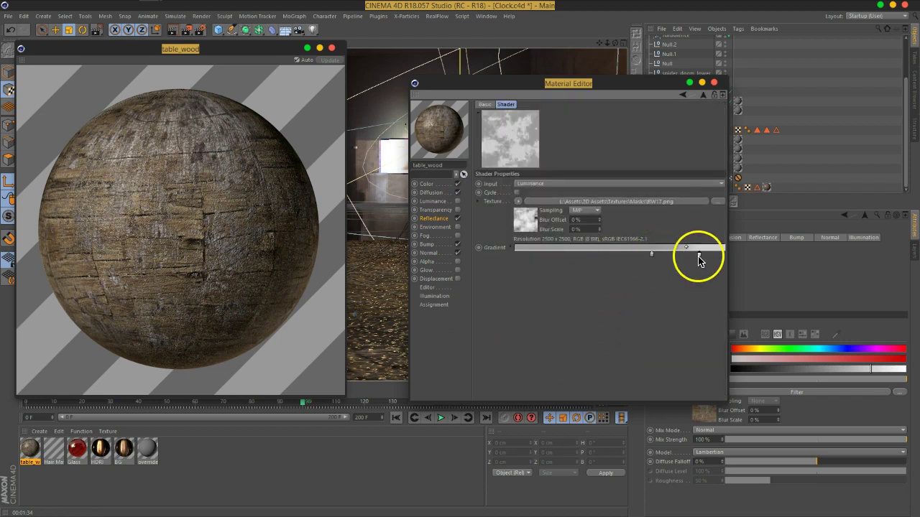
double_click(699, 260)
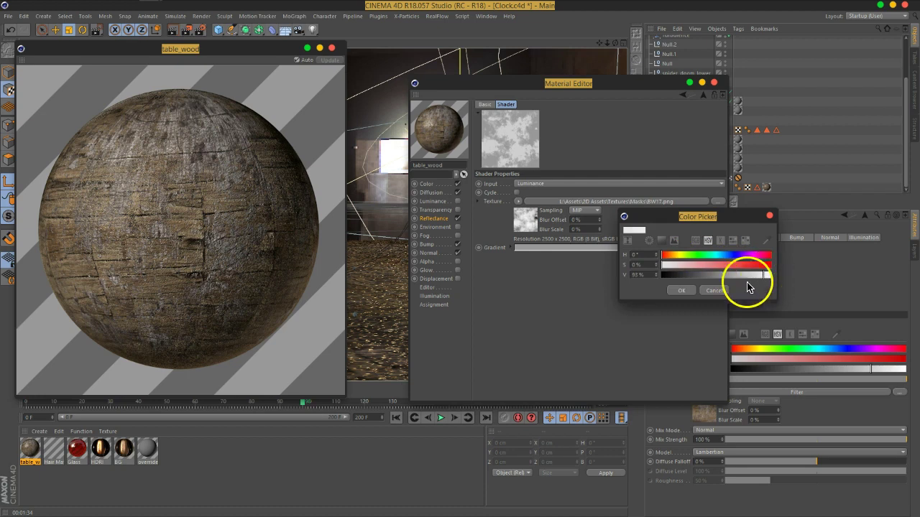
click(681, 291)
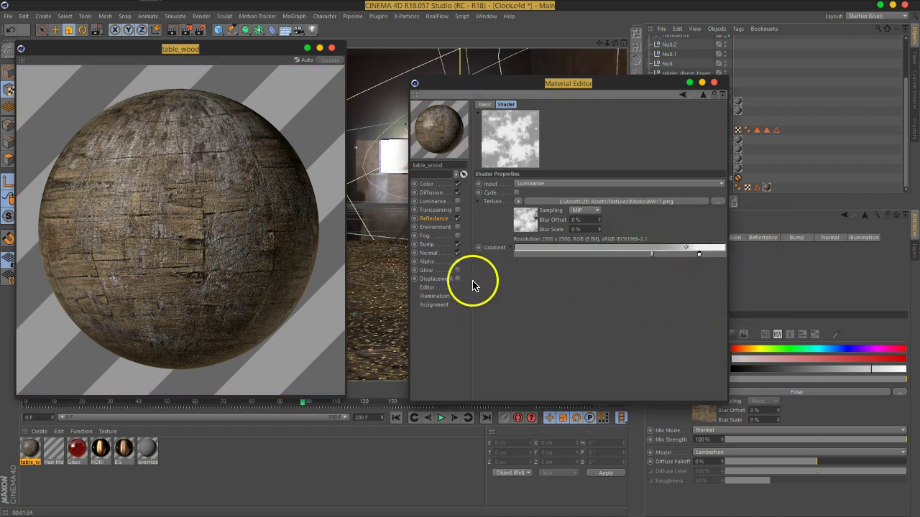
- Compare the material with and without the Bump channel, and reduce the Bump Strength to 9%
click(434, 253)
click(436, 244)
click(458, 245)
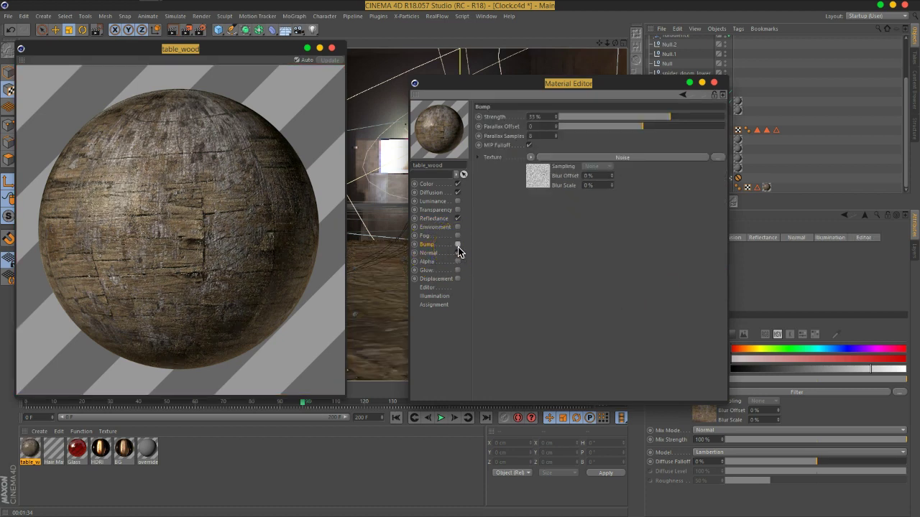
click(458, 245)
drag(681, 119, 652, 121)
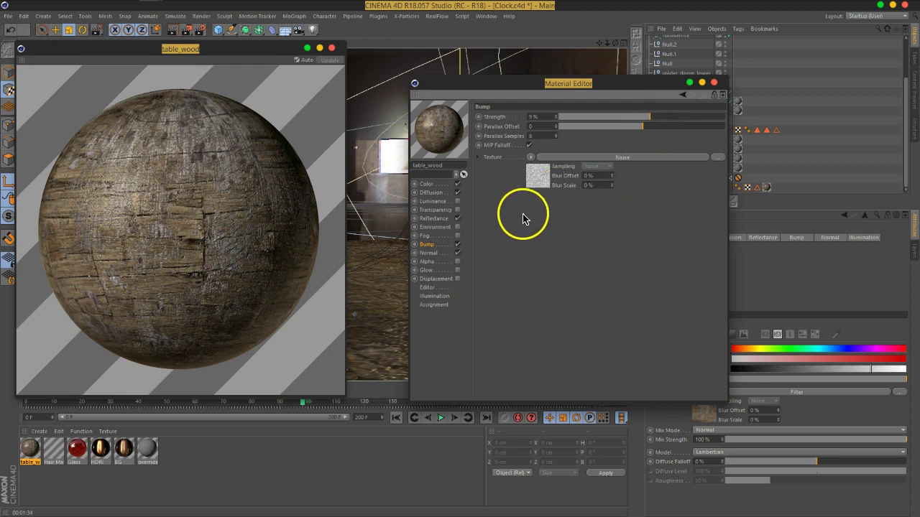
- Toggle the Normal channel to check its effect, and close the Material Editor and the enlarged preview
click(426, 253)
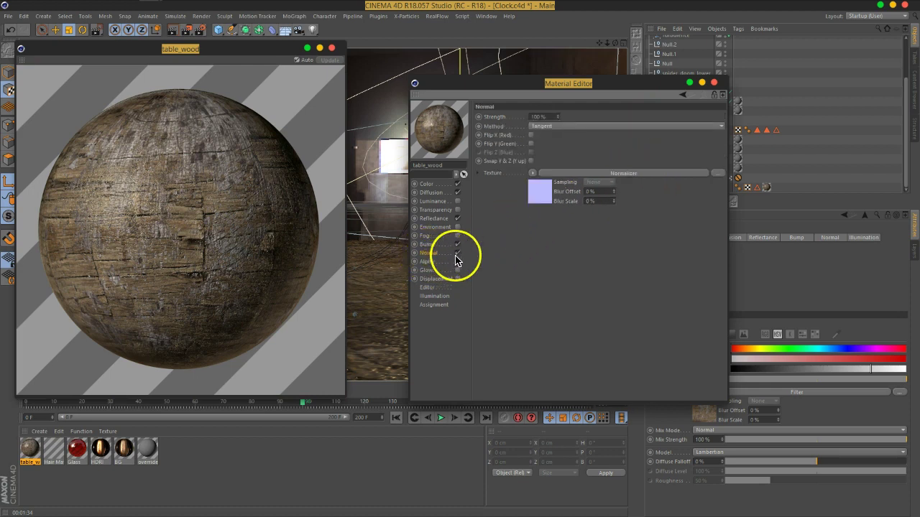
click(459, 254)
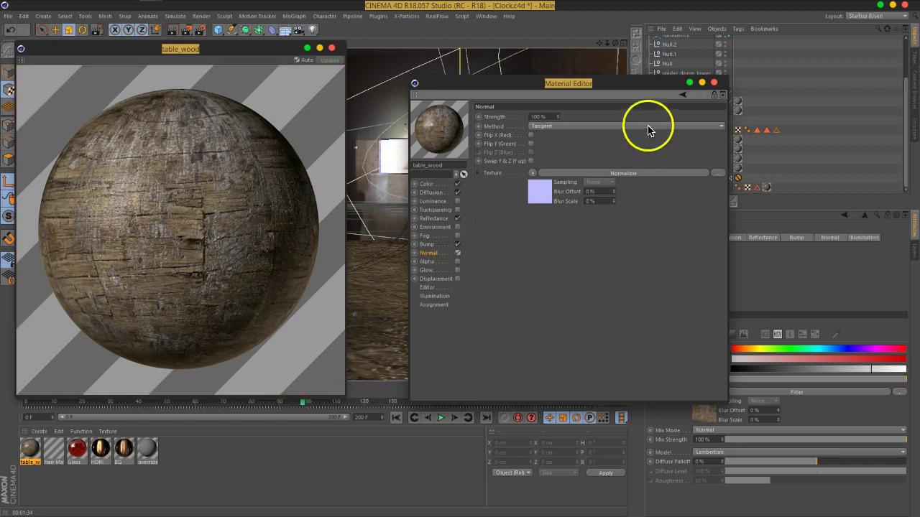
click(714, 83)
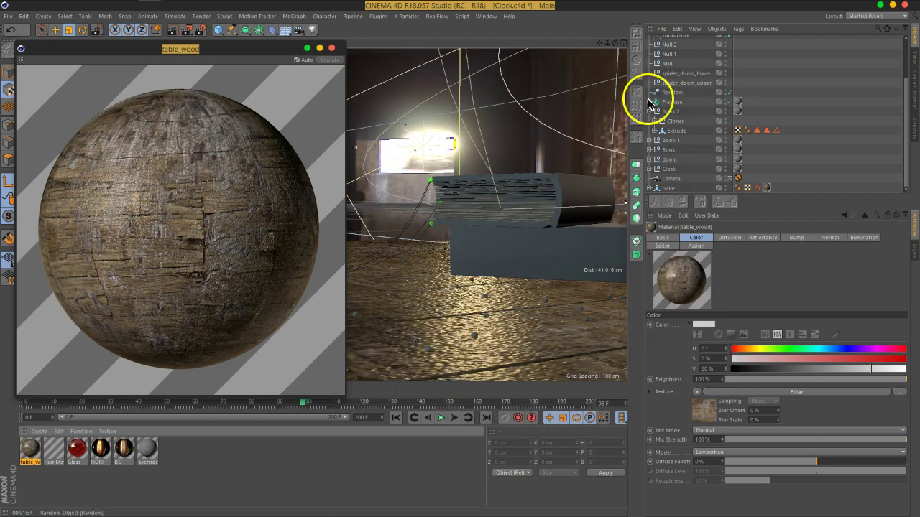
click(331, 48)
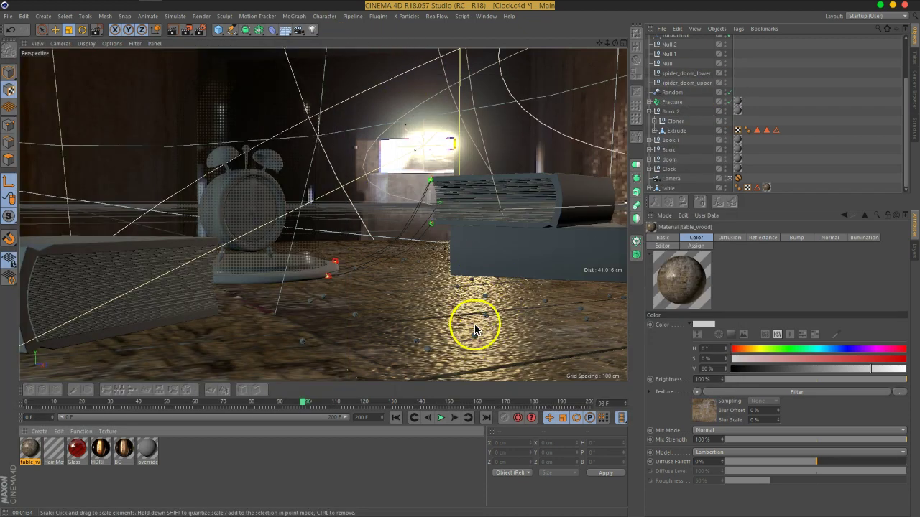
- Scale the table's texture projection down further in uniform proportion and deselect the table
click(766, 187)
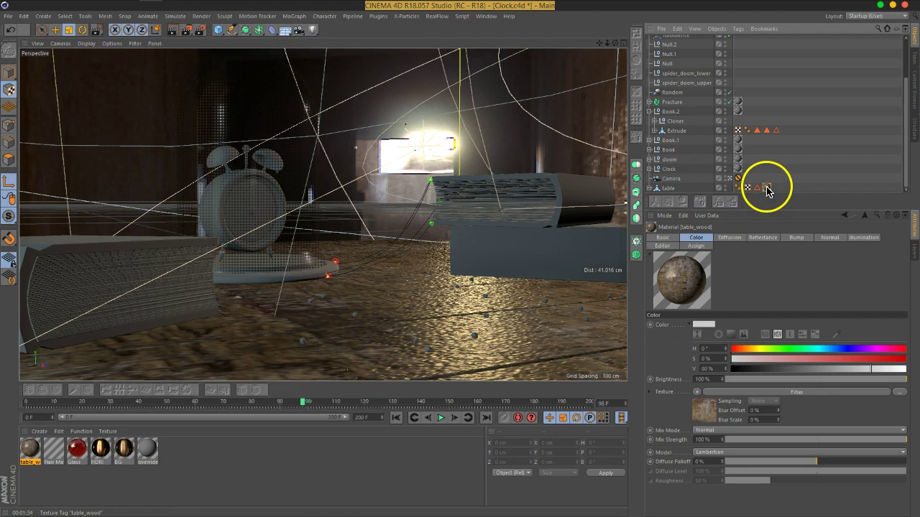
click(669, 189)
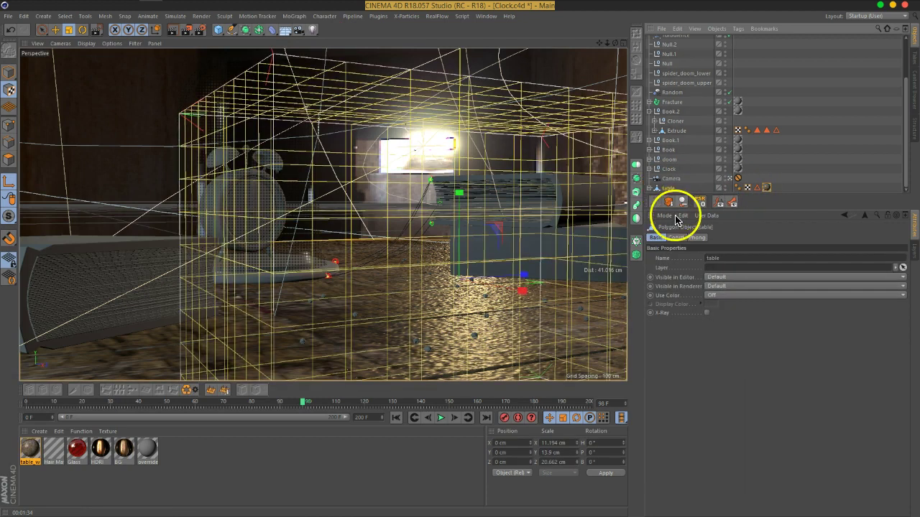
click(72, 32)
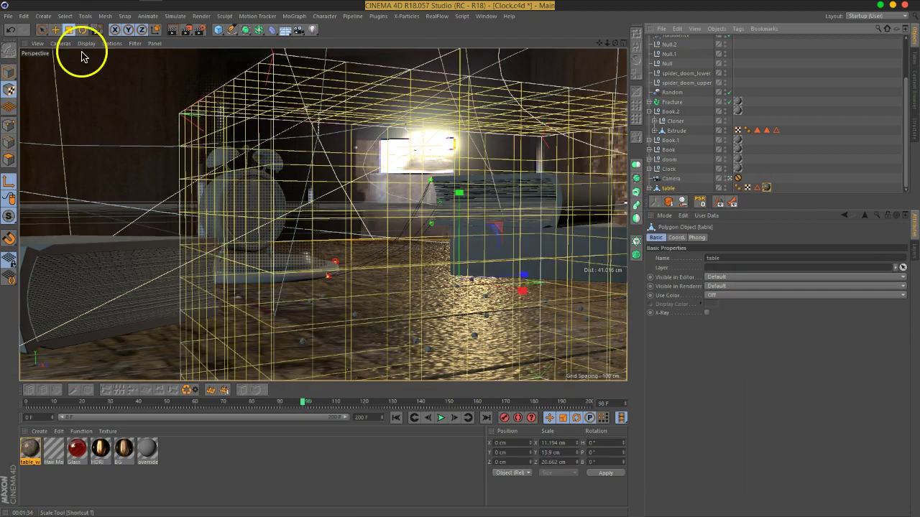
drag(569, 263, 396, 317)
click(784, 182)
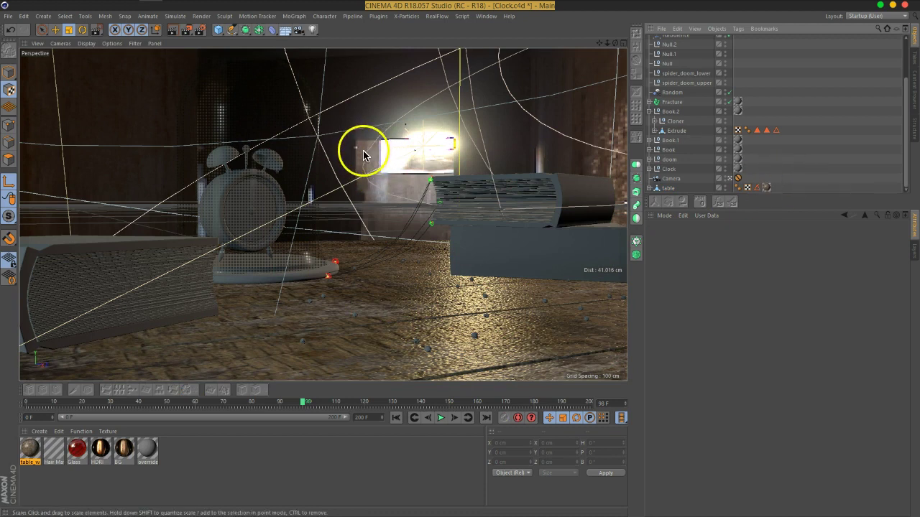
- Save the clock scene and render it to the Picture Viewer
key(ctrl+s)
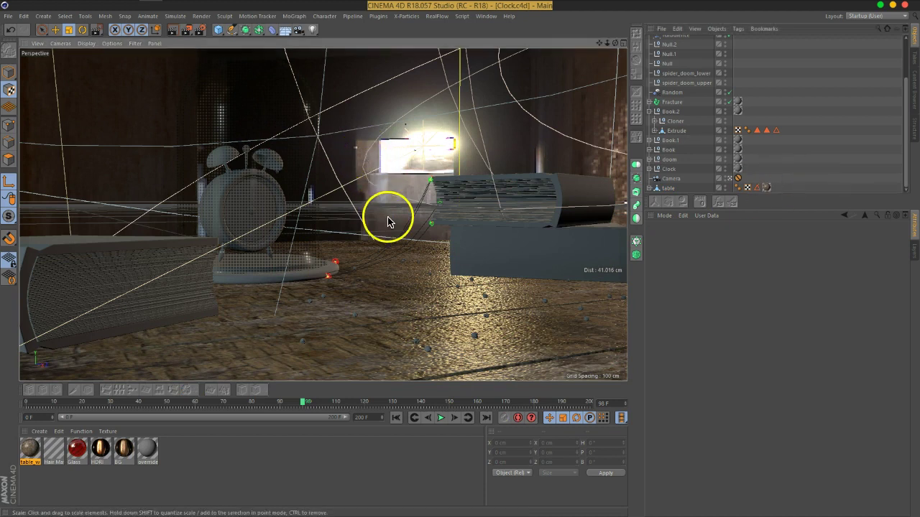
click(188, 30)
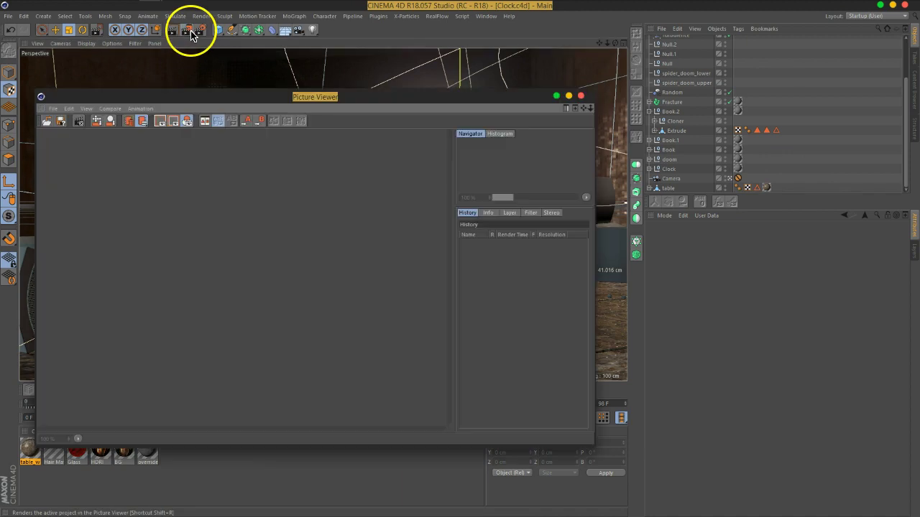
- Enlarge the Picture Viewer and try darkening the render's shadows with the filter's color grading Curve
click(568, 96)
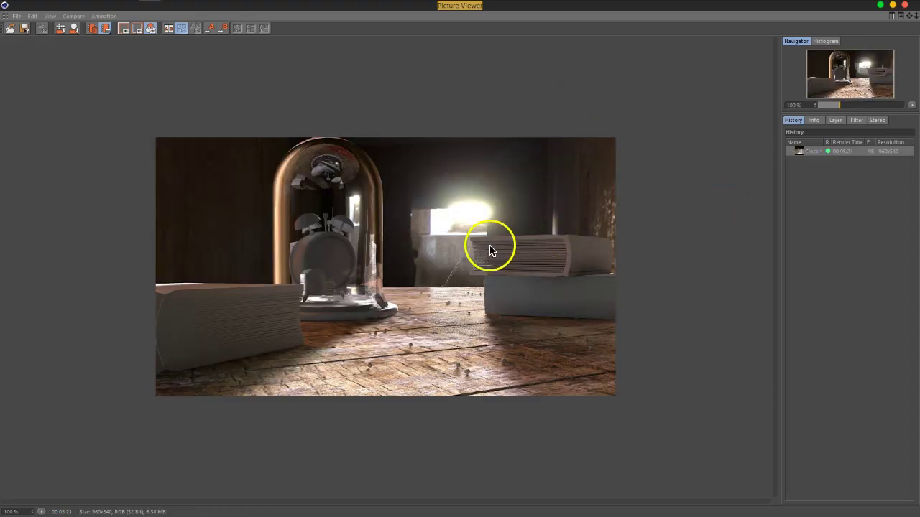
click(856, 120)
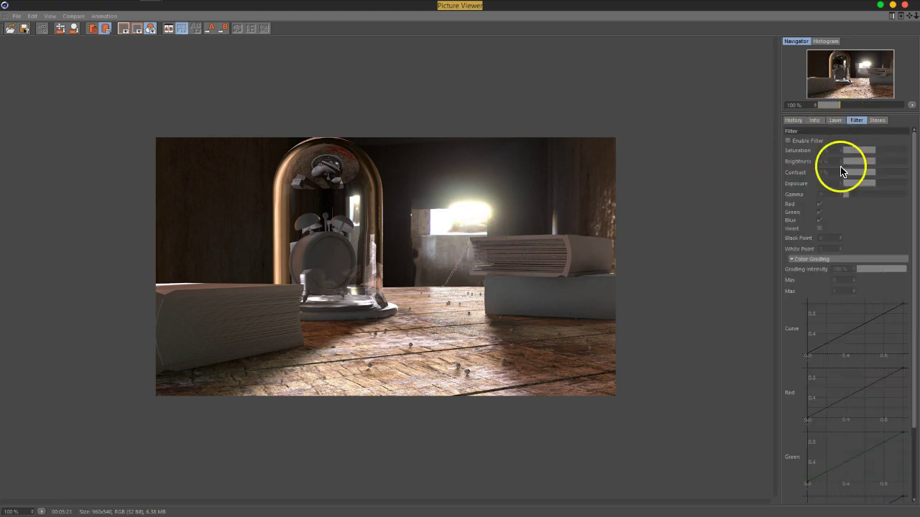
click(788, 142)
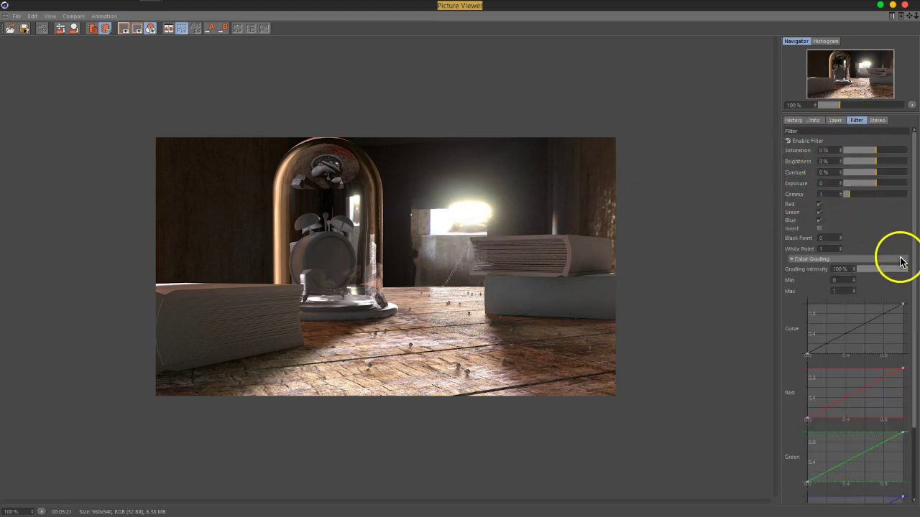
drag(879, 244, 876, 199)
click(812, 295)
mouse_move(834, 296)
mouse_down()
mouse_move(824, 295)
mouse_move(844, 292)
mouse_up()
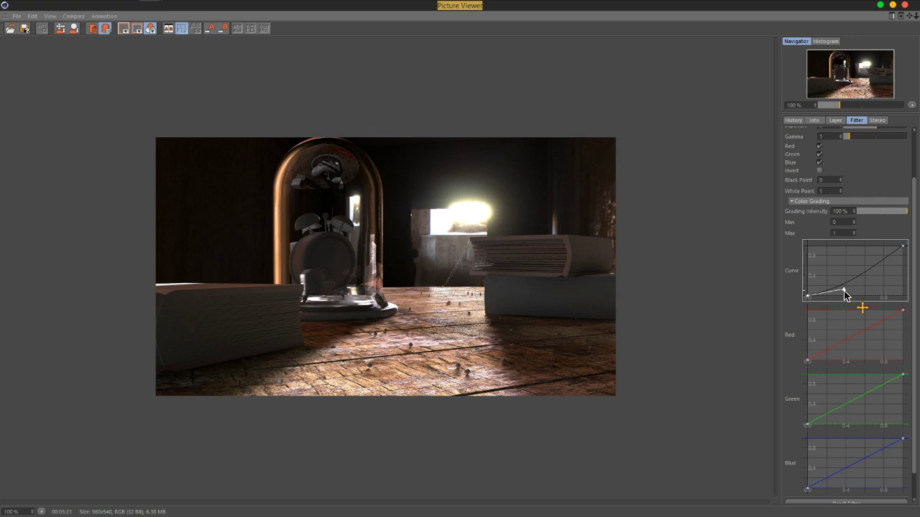
- Disable the filter on the render and close the Picture Viewer
scroll(861, 209, up, 3)
click(787, 141)
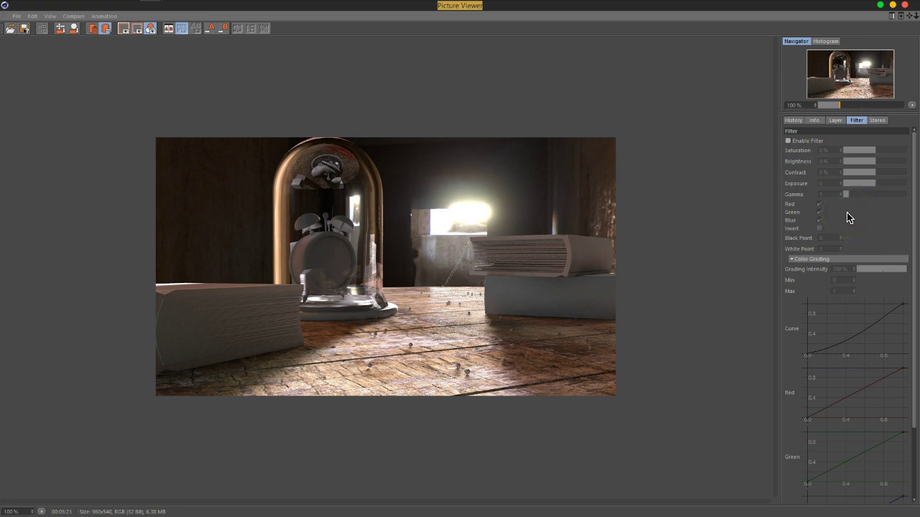
click(905, 6)
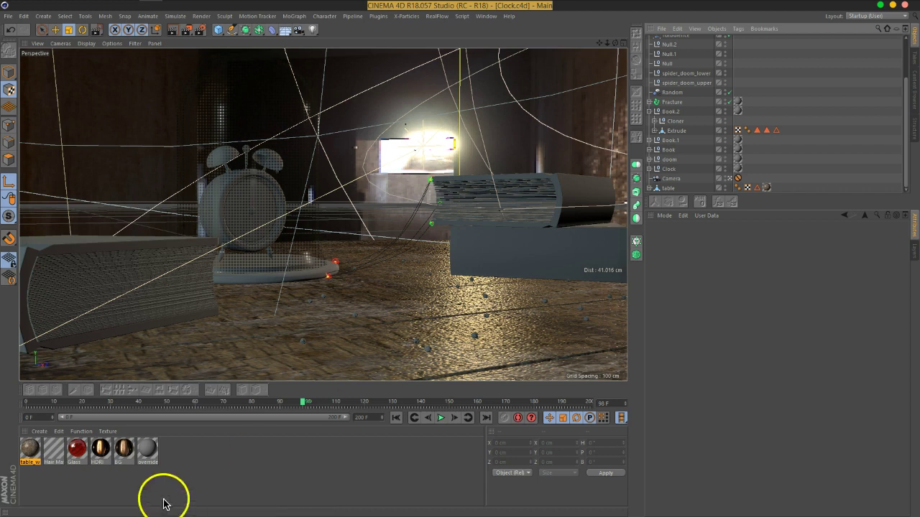
- Create a new material named doom_base and open it in the Material Editor
double_click(195, 475)
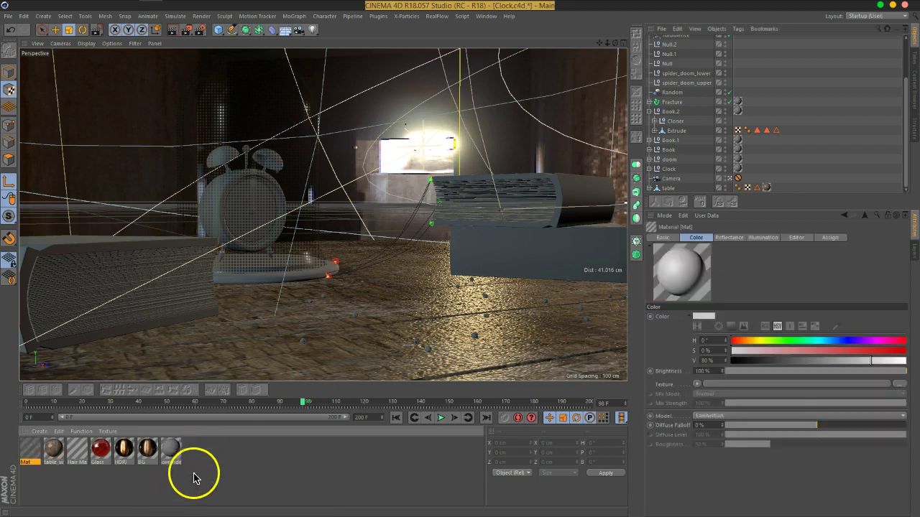
double_click(29, 463)
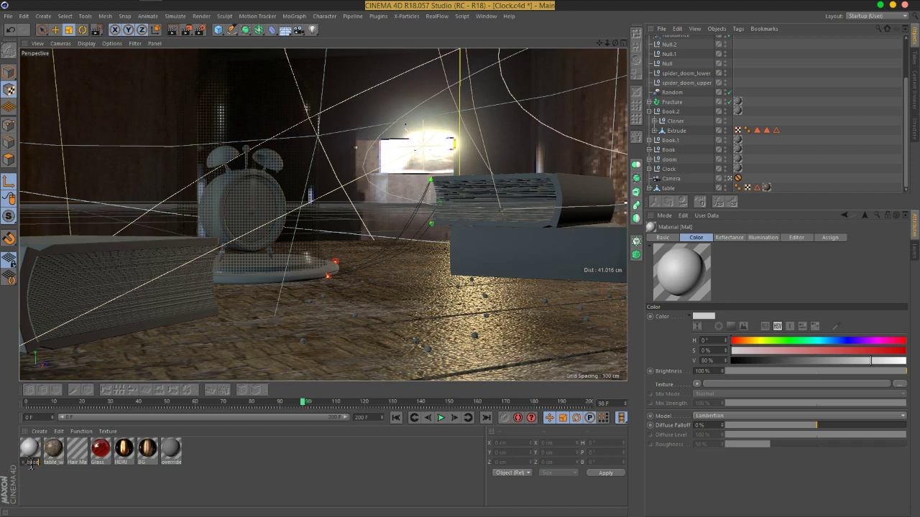
text(doom_base)
key(Return)
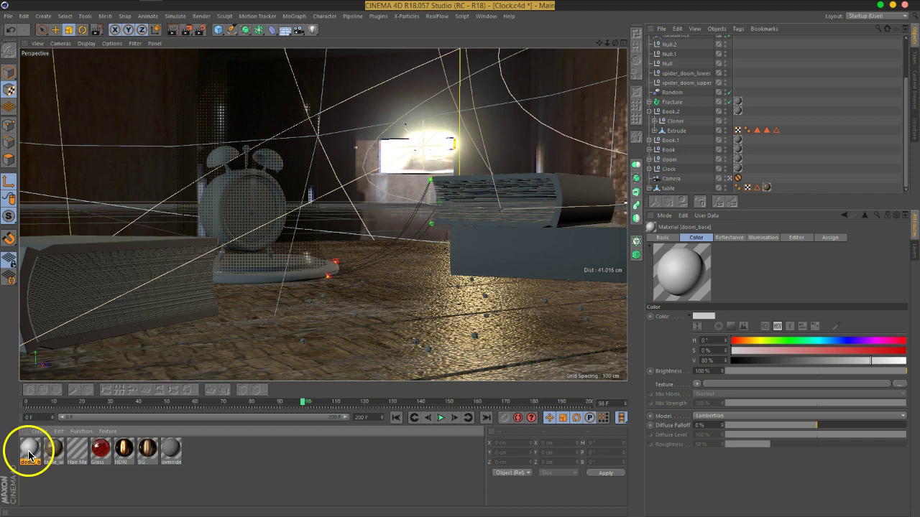
double_click(29, 454)
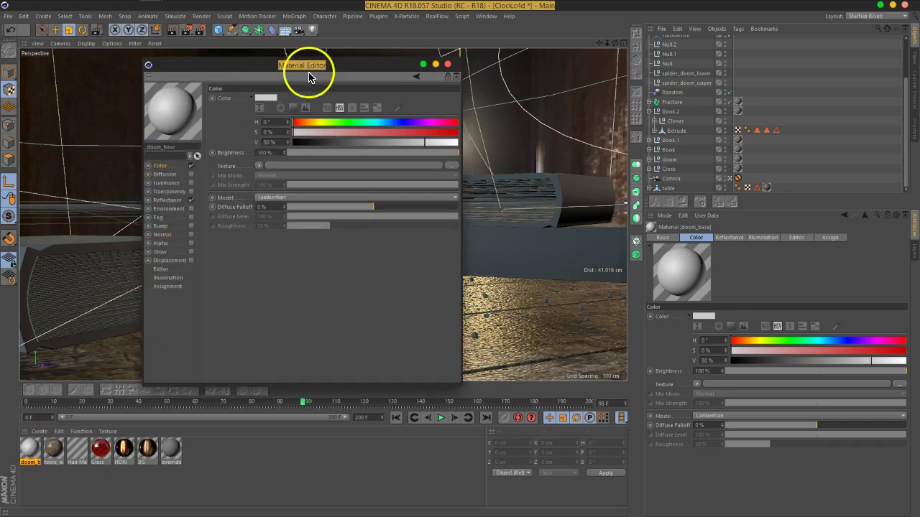
drag(309, 74, 543, 60)
- Start loading a Color texture for doom_base and look through the Plywood New images in the CGtextures Wood folder
click(681, 156)
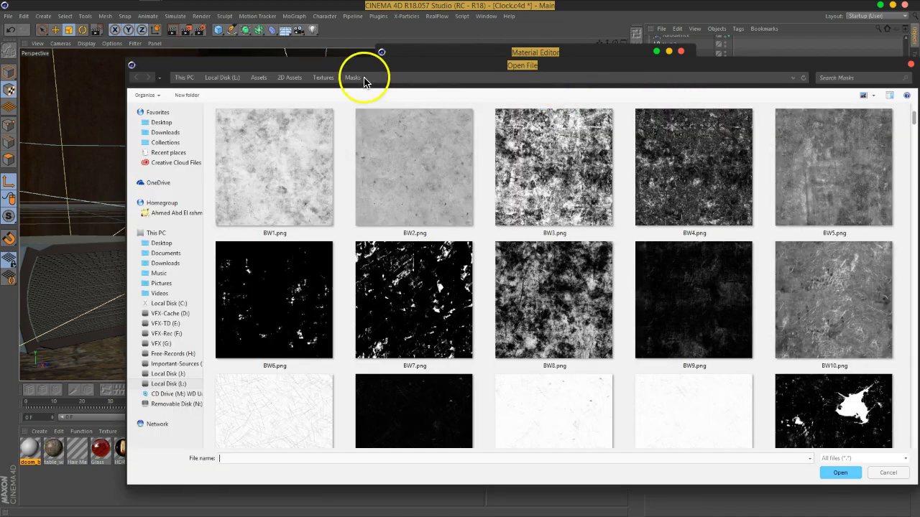
click(295, 79)
double_click(245, 144)
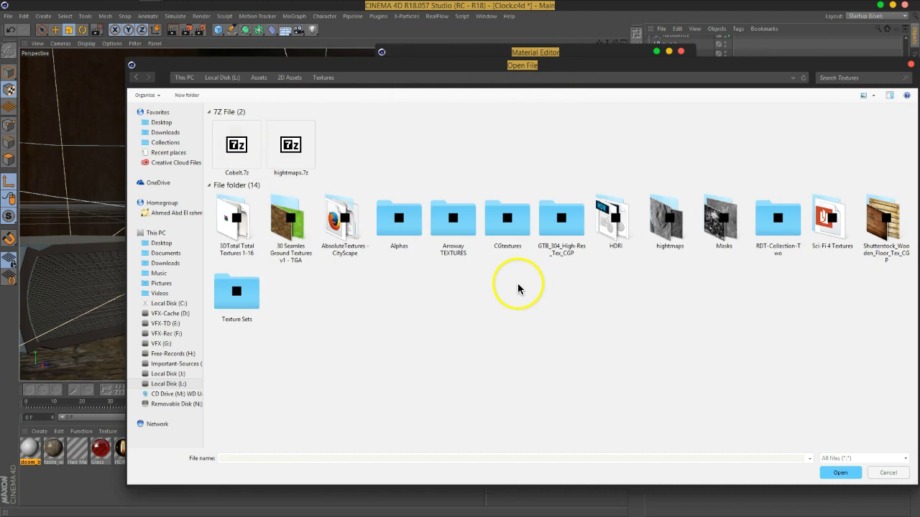
double_click(507, 221)
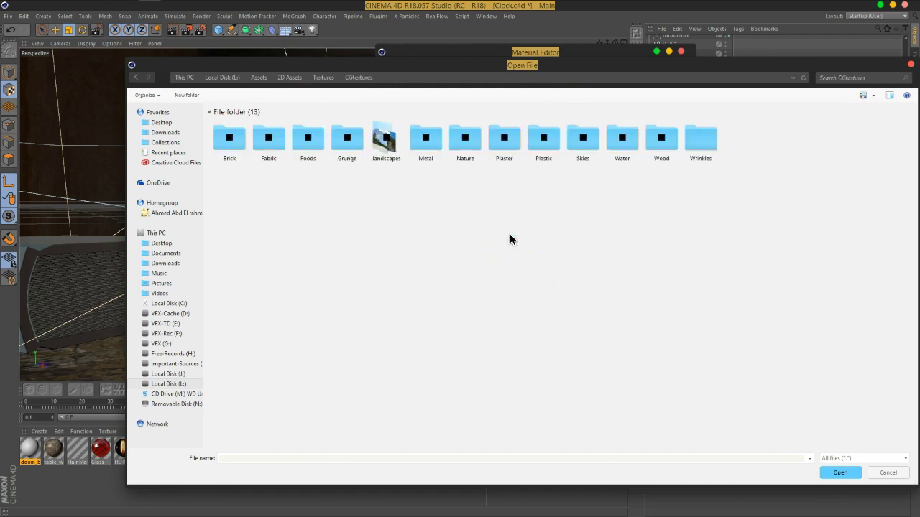
double_click(662, 147)
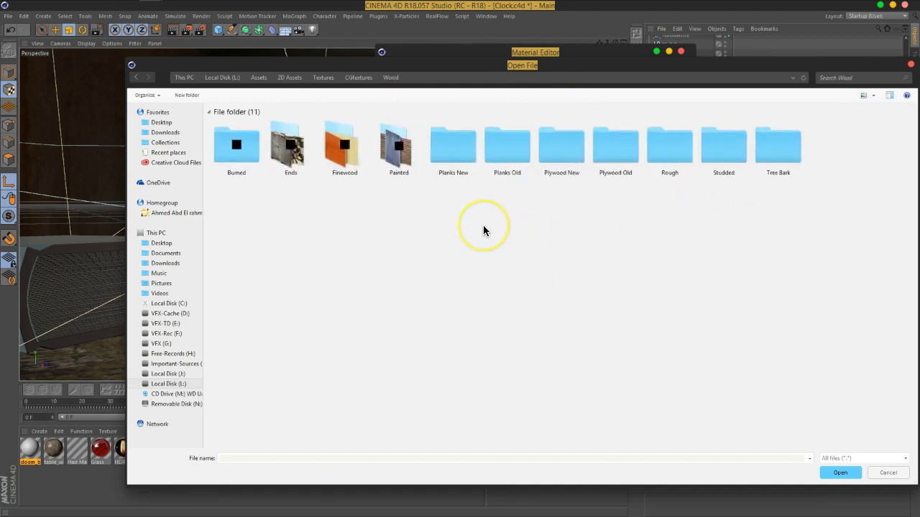
double_click(622, 140)
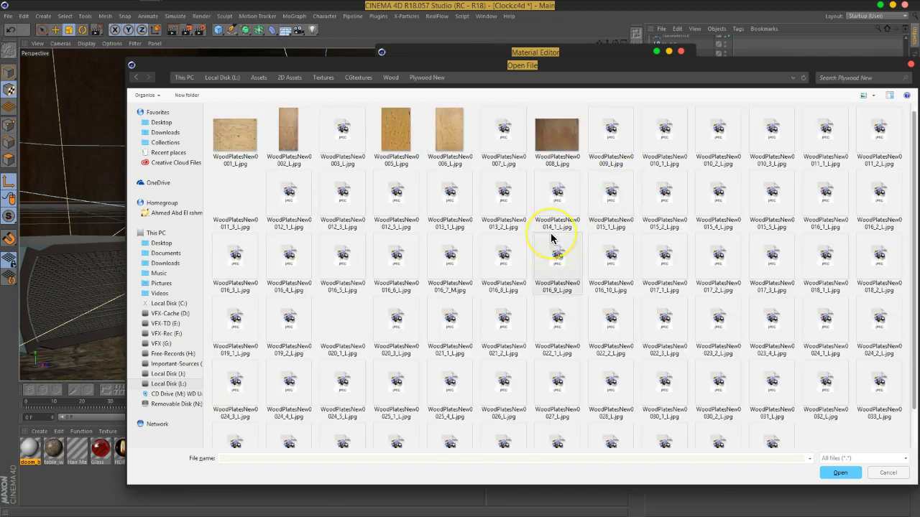
ctrl+scroll(551, 233, up, 2)
ctrl+scroll(550, 233, up, 1)
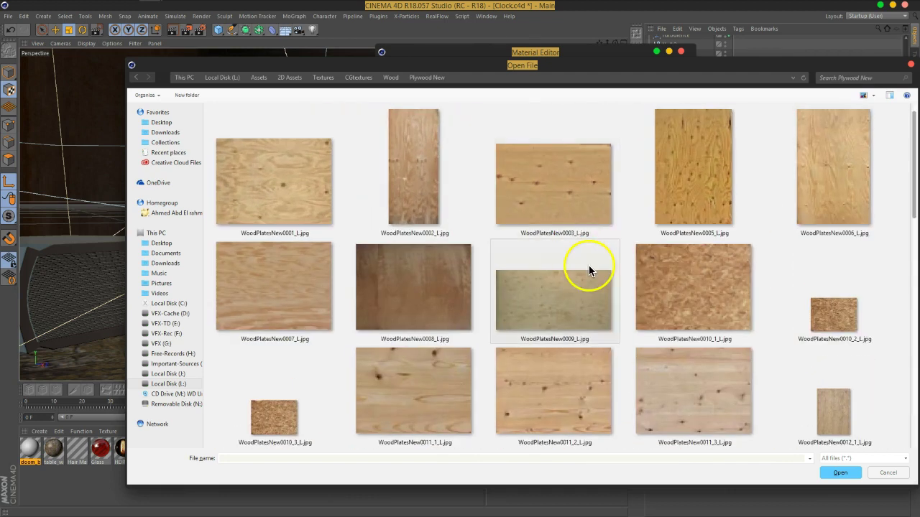
scroll(576, 244, down, 3)
scroll(576, 249, down, 5)
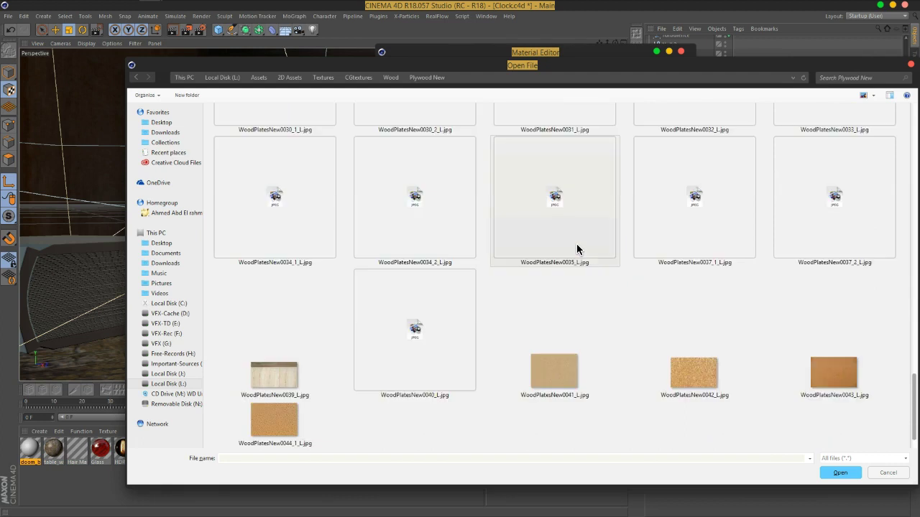
scroll(621, 243, up, 8)
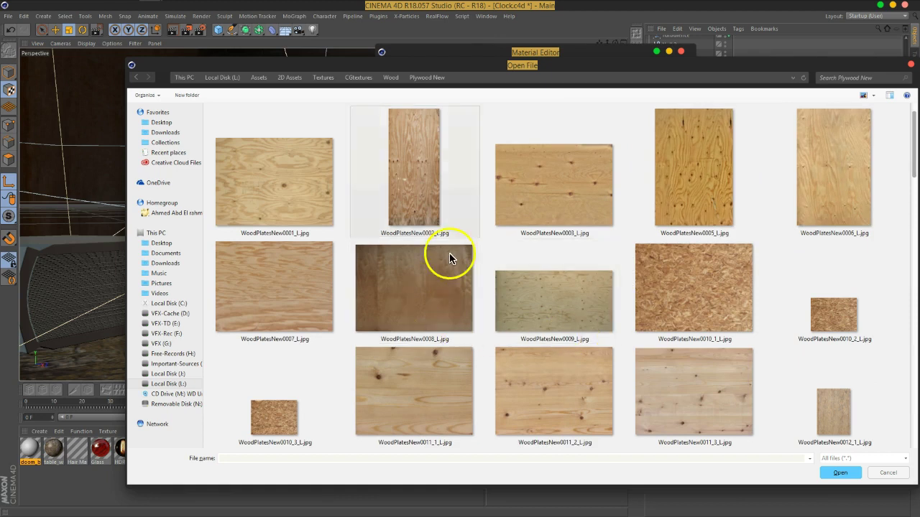
- Look through the wood images in the WOOD - VOLUME TWO folder of Arroway TEXTURES
click(394, 79)
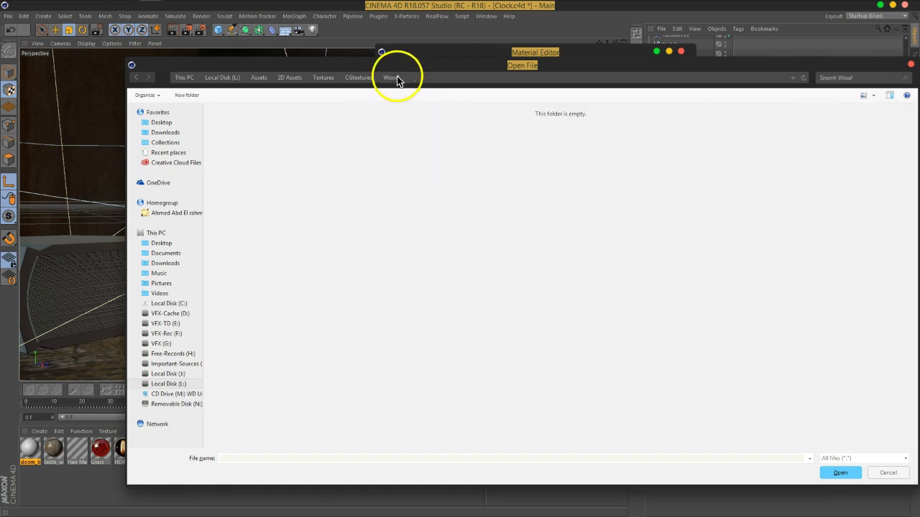
click(358, 78)
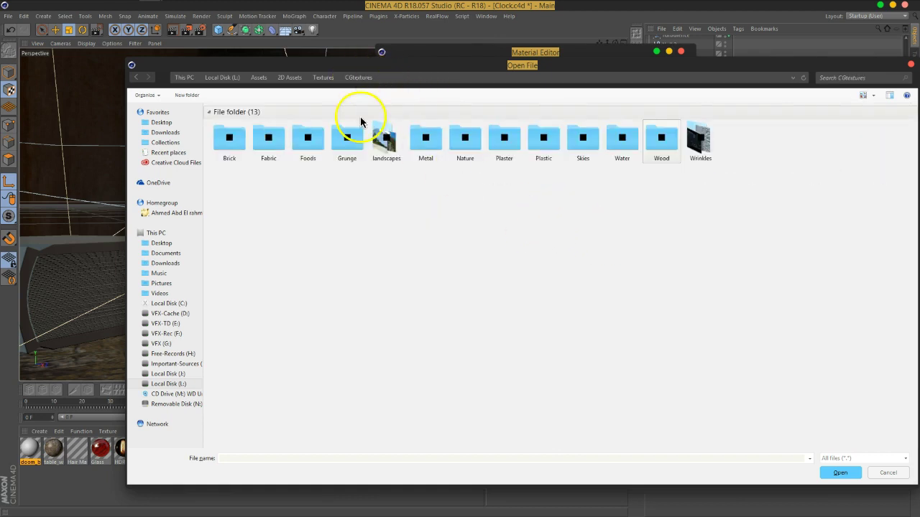
click(323, 78)
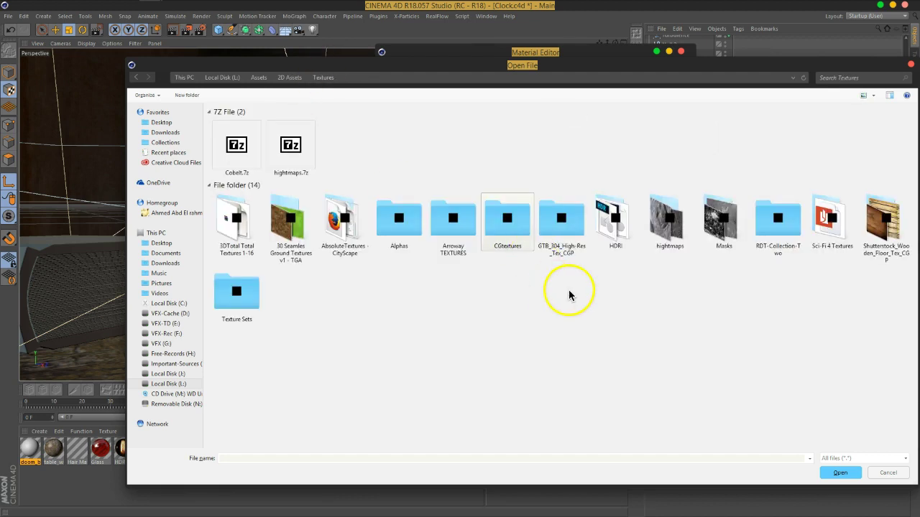
double_click(464, 259)
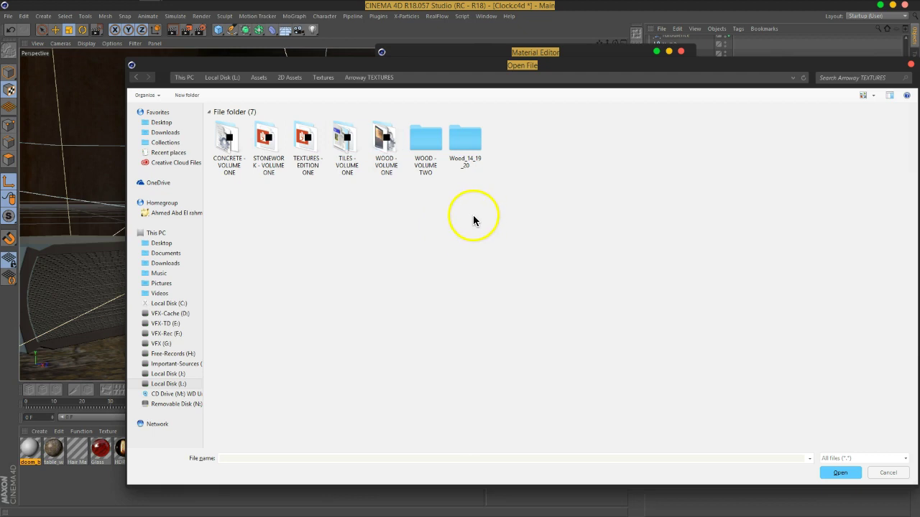
ctrl+scroll(473, 215, up, 3)
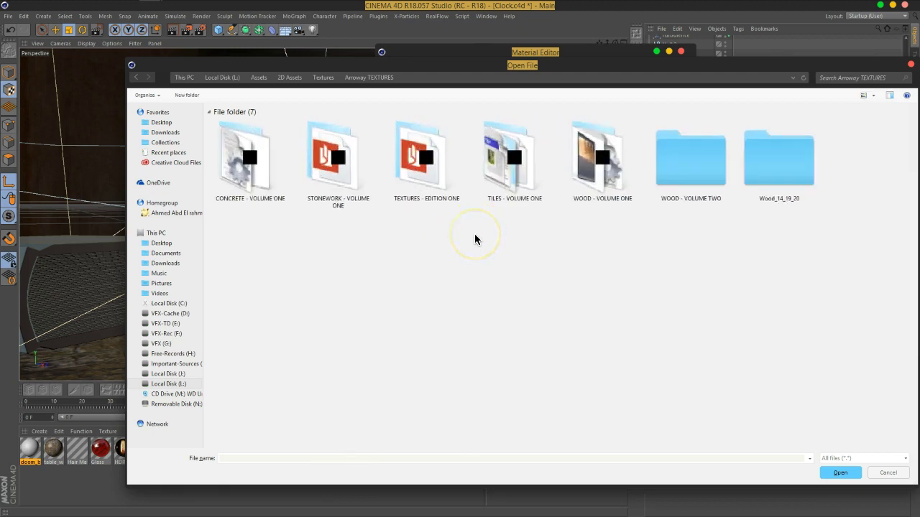
double_click(690, 192)
ctrl+scroll(533, 232, up, 4)
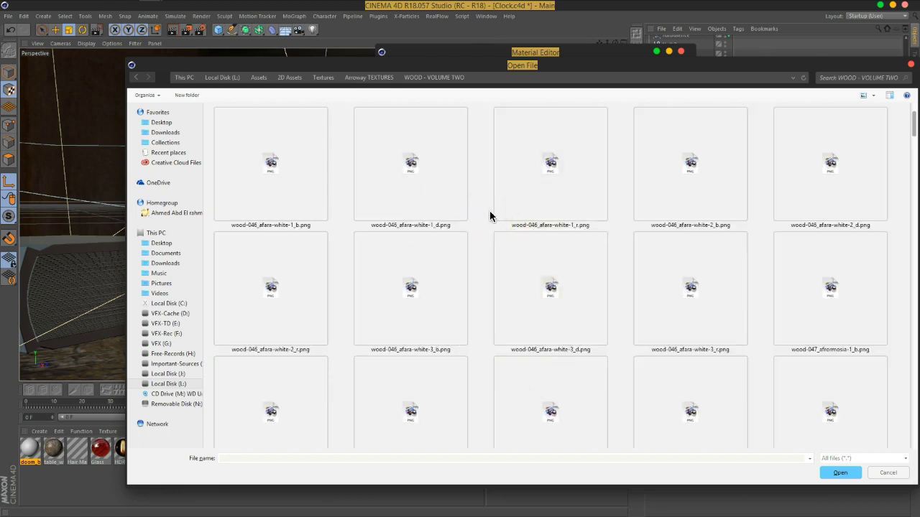
scroll(490, 216, down, 10)
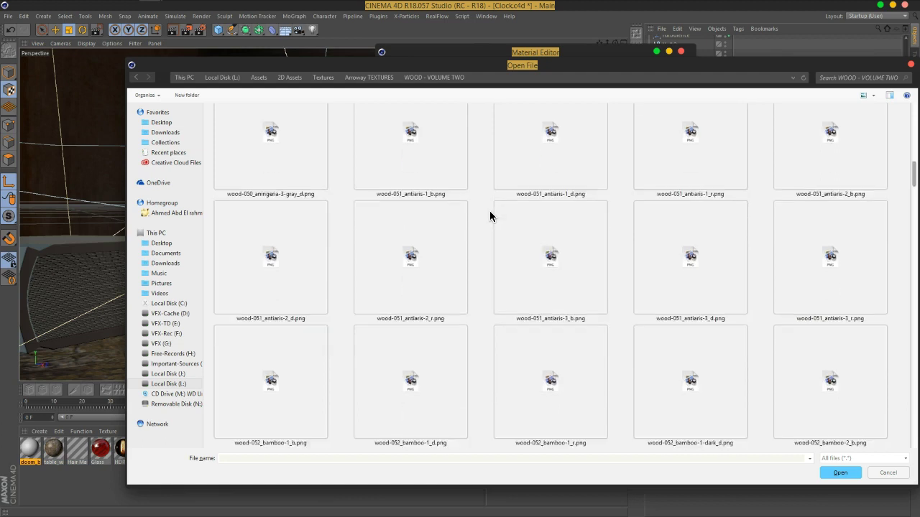
scroll(490, 216, down, 15)
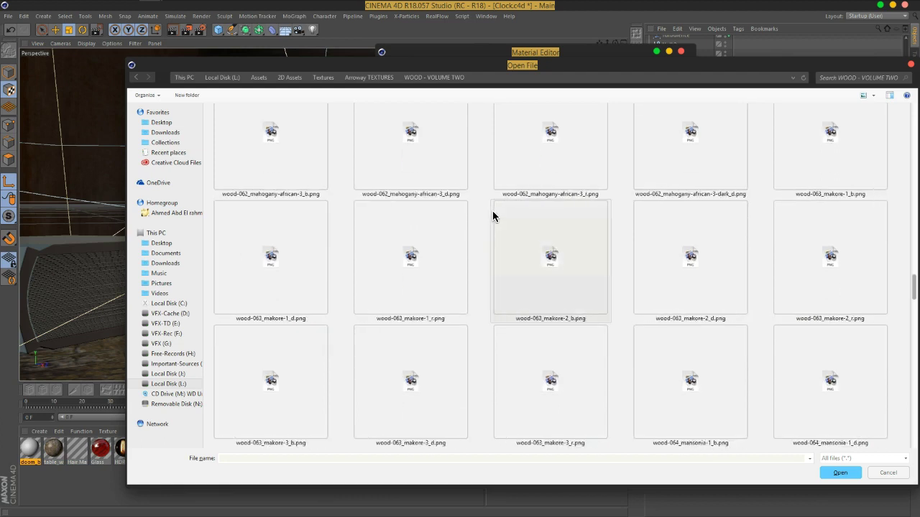
- Load WoodPlatesOld0002_L.jpg from the wood texture search results as the Color texture of doom_base
click(681, 398)
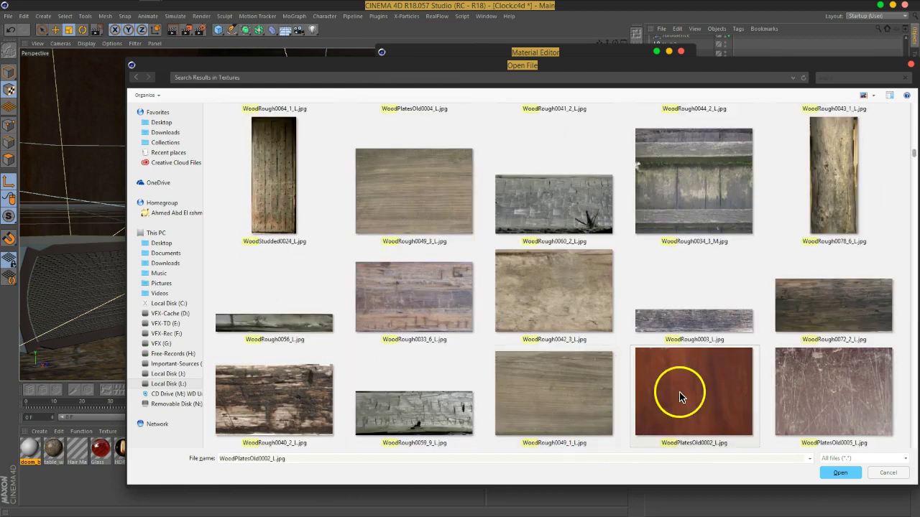
click(833, 477)
click(524, 299)
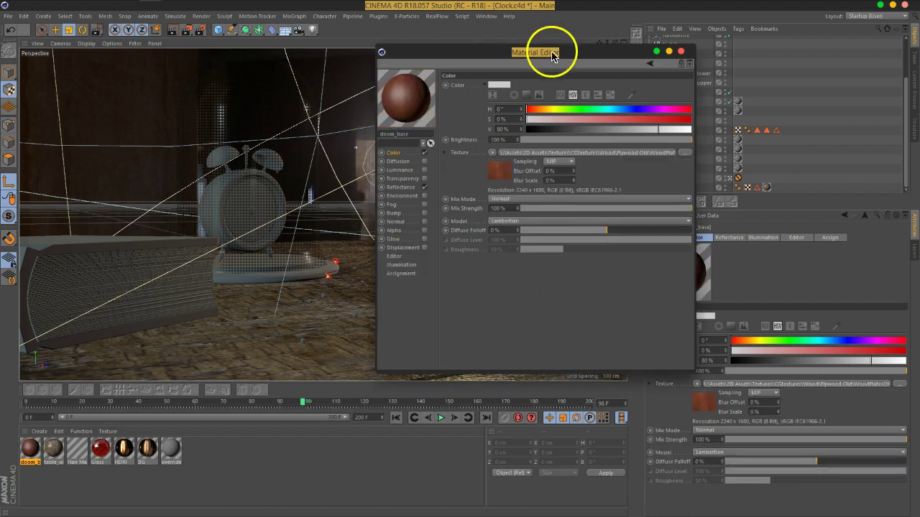
- Select the round base under the clock's glass dome in Model mode and apply the doom_base material to it
drag(539, 61, 762, 72)
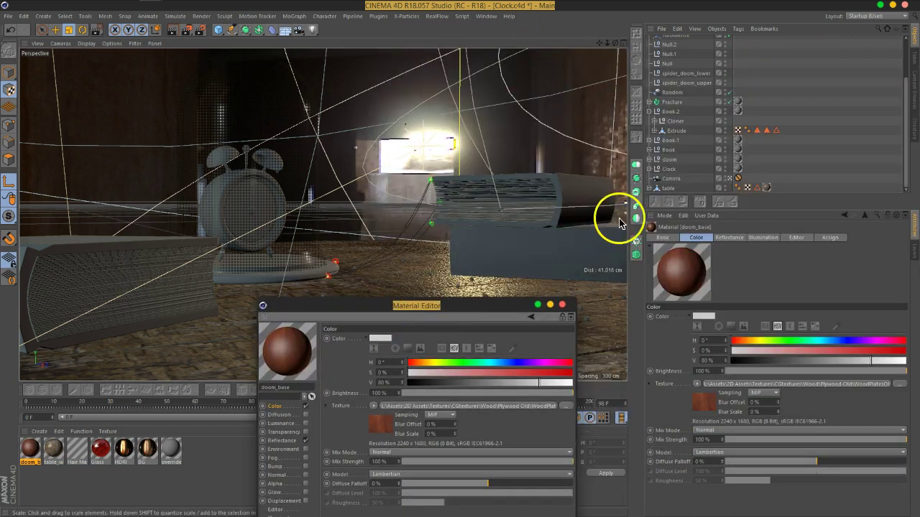
click(728, 179)
drag(396, 307, 670, 255)
alt+drag(241, 160, 345, 220)
scroll(345, 220, up, 6)
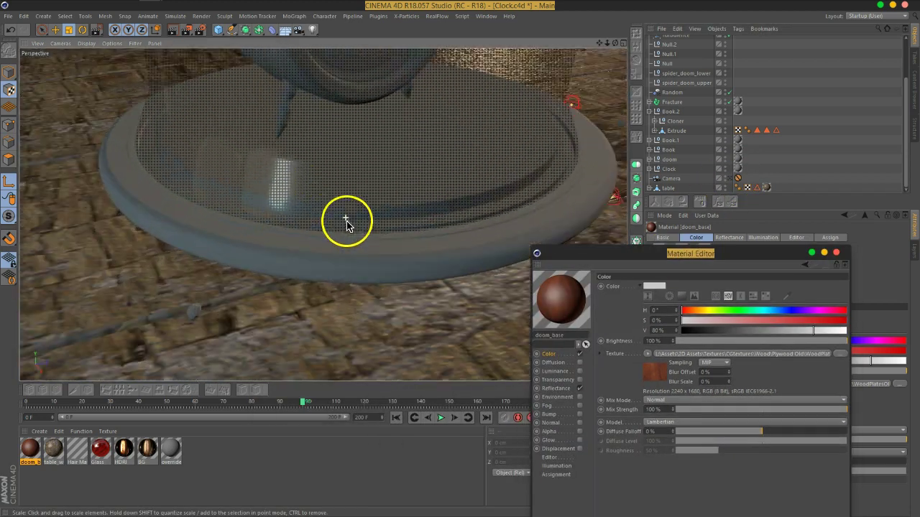
click(9, 72)
click(309, 268)
key(o)
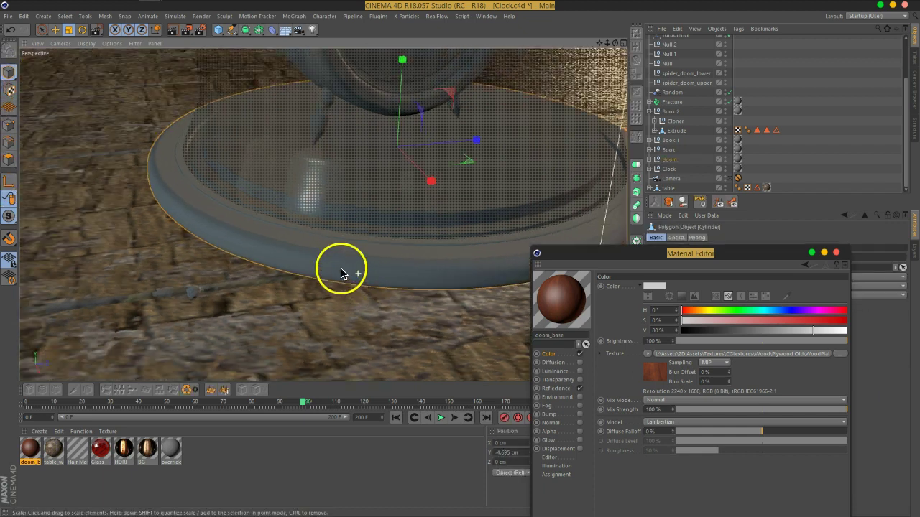
drag(31, 460, 299, 263)
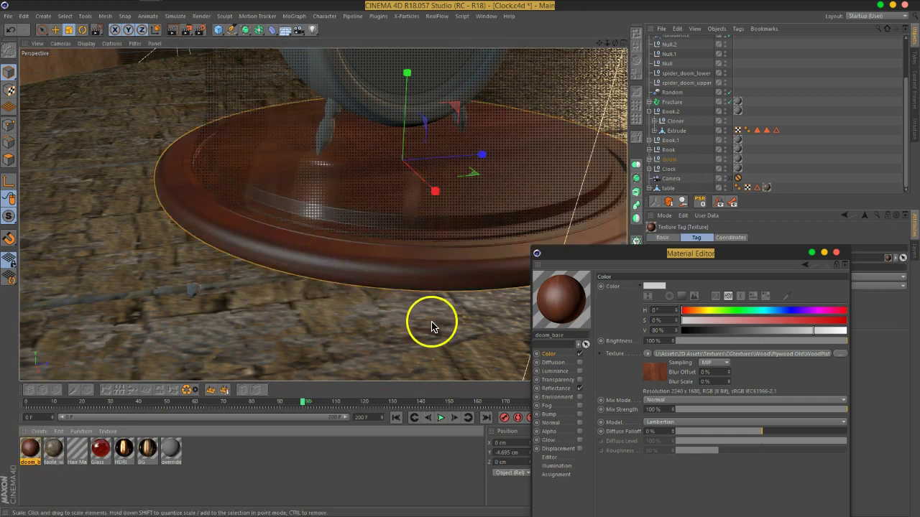
- Set the doom_base texture tag on the dome's Cylinder to Cubic projection with Tiles U at 4
alt+drag(467, 258, 411, 268)
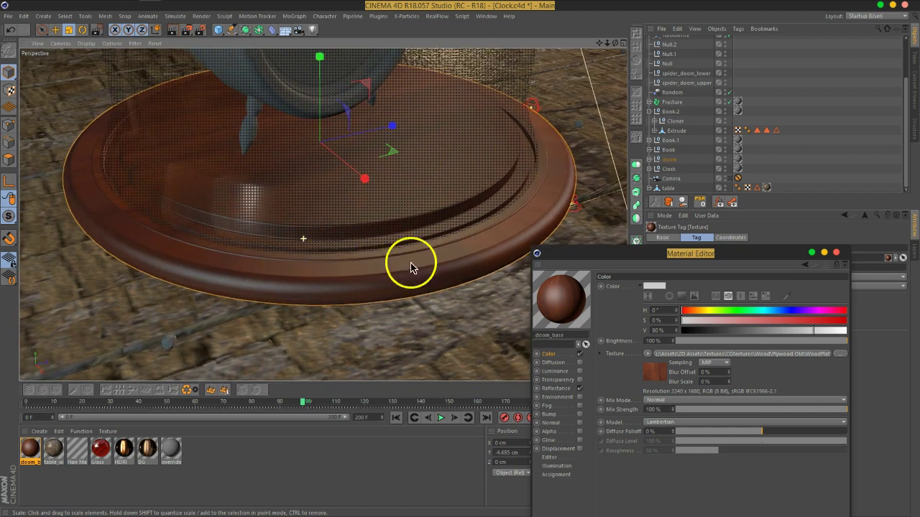
click(649, 158)
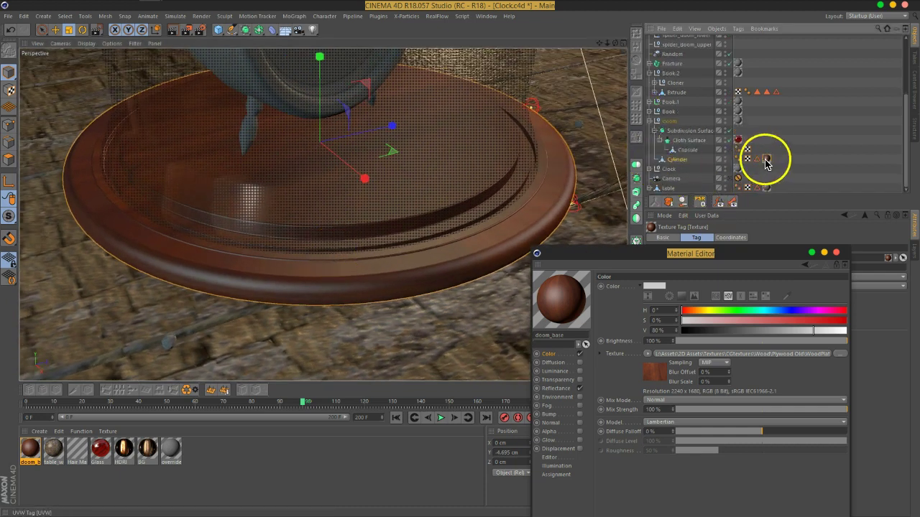
drag(741, 253, 492, 405)
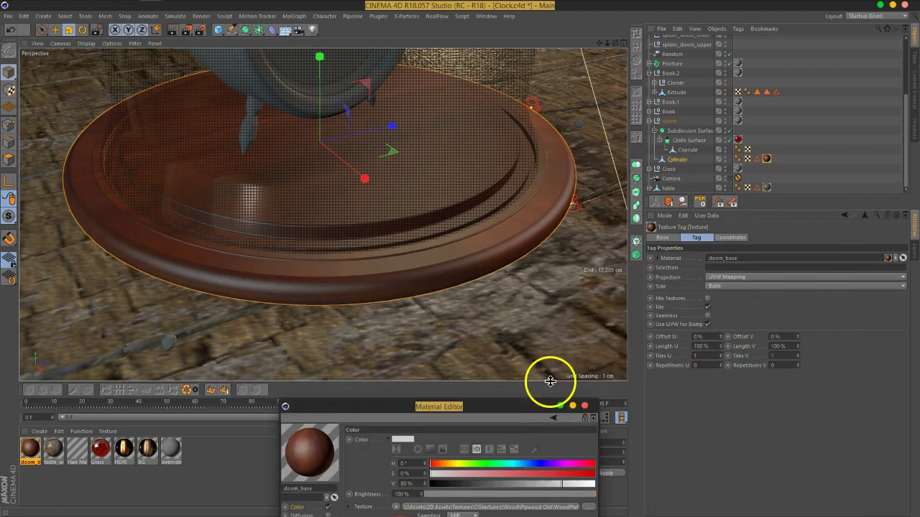
click(734, 281)
click(727, 314)
alt+drag(342, 207, 527, 328)
click(708, 356)
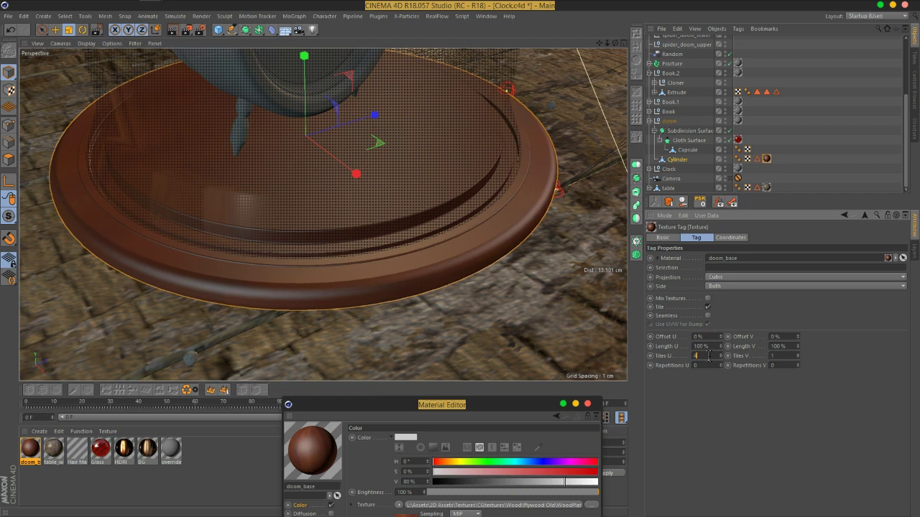
- Try a tile count of 4 and then 5 in both directions for the cylinder's doom_base texture
text(4)
key(Return)
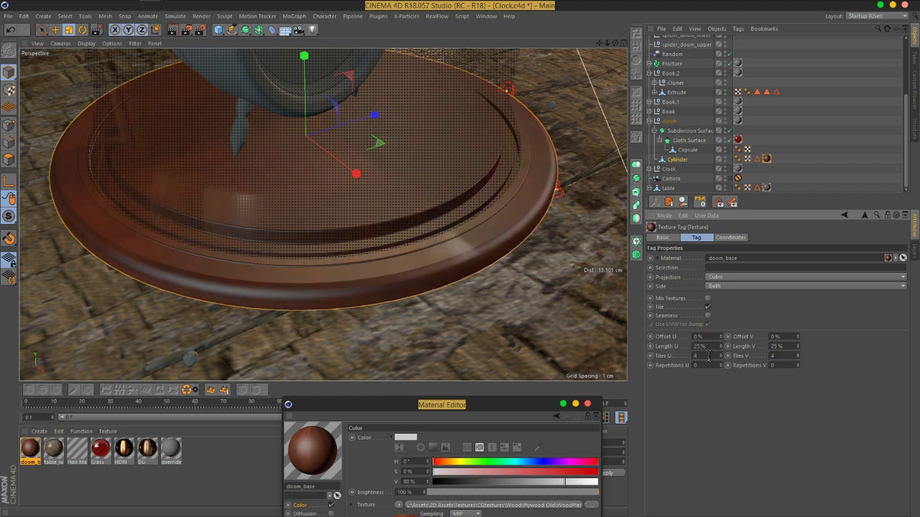
click(708, 355)
text(5)
key(Tab)
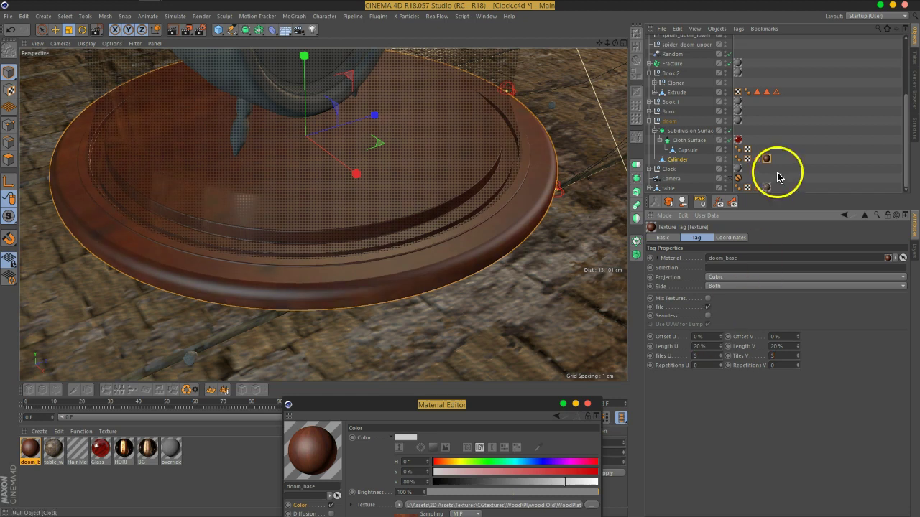
- Reset the doom_base texture tiles to 1, scale its cubic projection down to a small cube over the cylinder, and enable Seamless
click(11, 93)
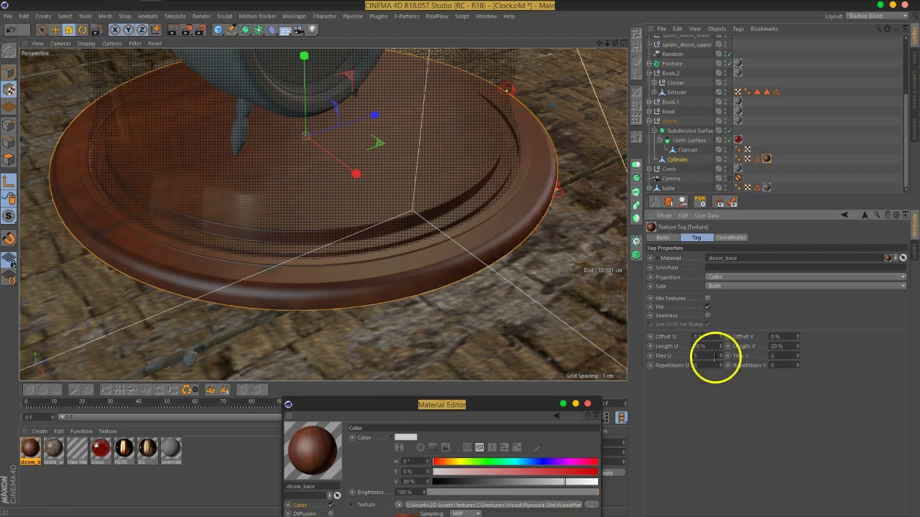
text(1)
key(Return)
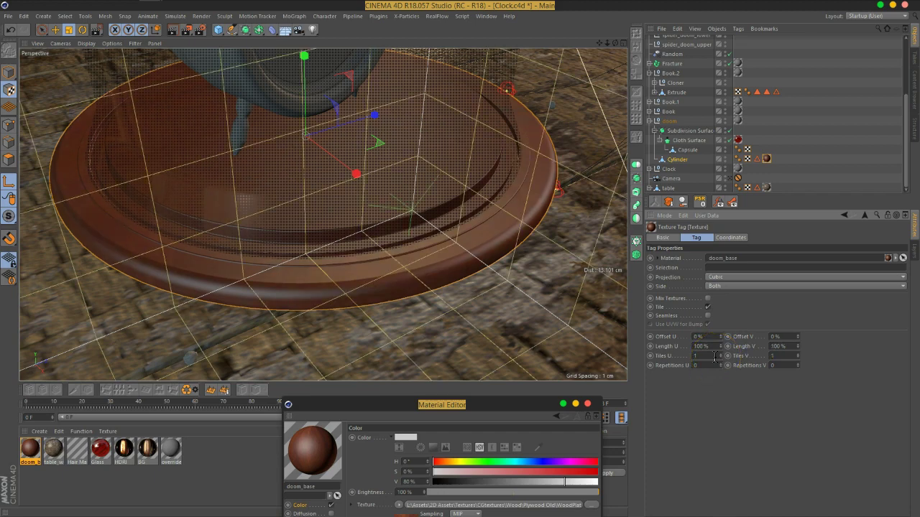
drag(468, 175, 488, 329)
click(708, 317)
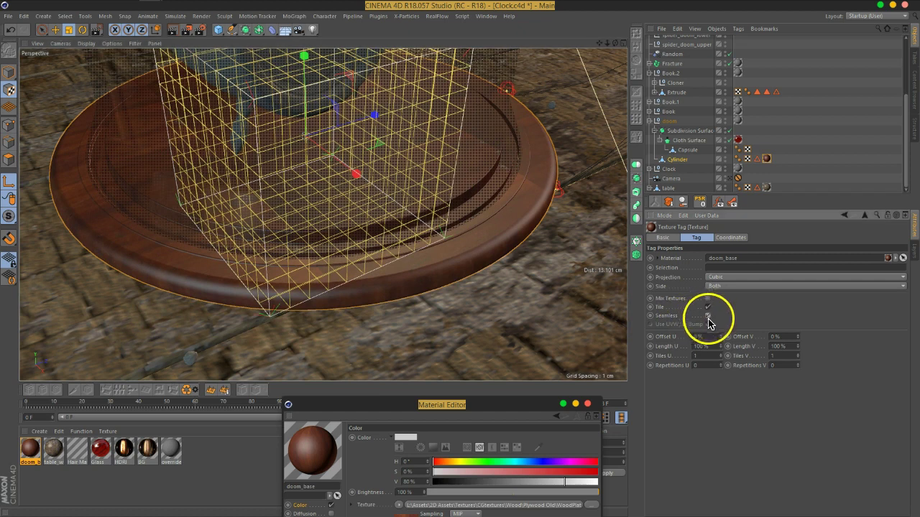
drag(428, 164, 316, 234)
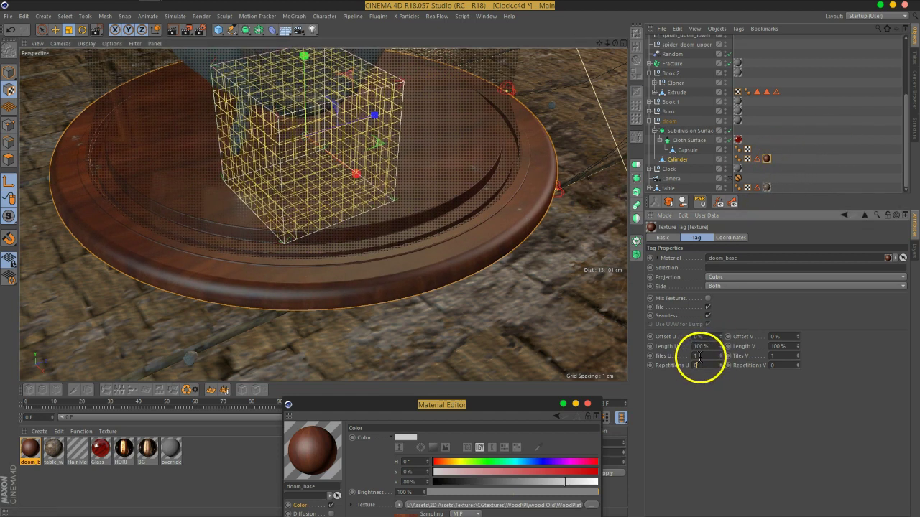
- Return to model mode and set the cylinder texture's tile count to 2 in both directions
click(6, 79)
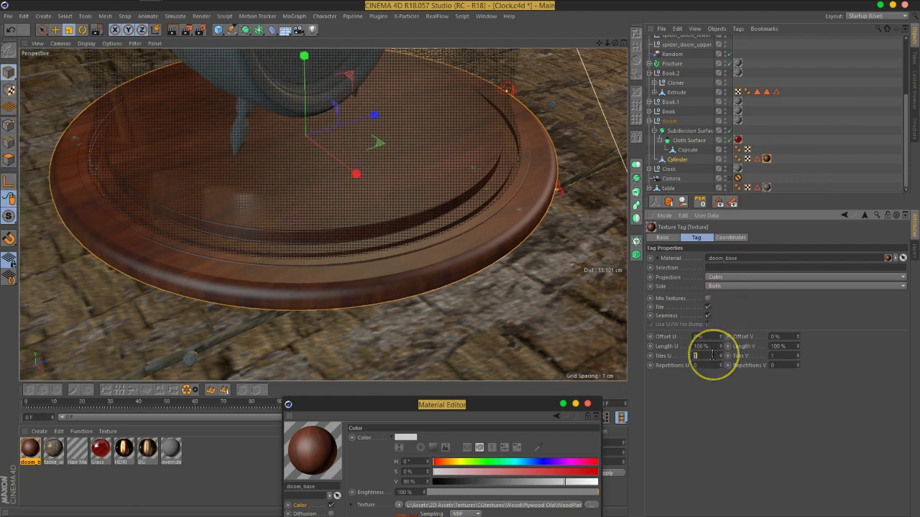
key(Tab)
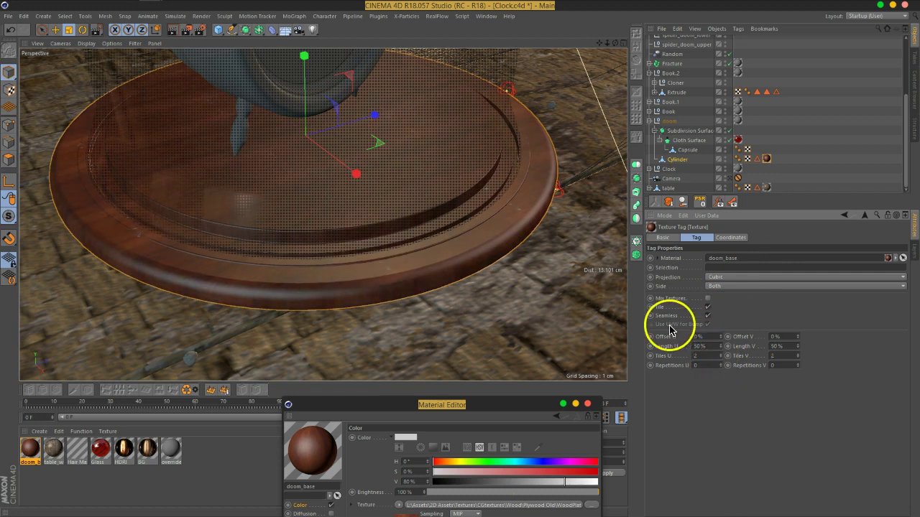
alt+drag(486, 242, 431, 230)
- Move the material settings clear of the clock base and show the doom_base preview in a separate large window
drag(388, 410, 703, 63)
right_click(616, 93)
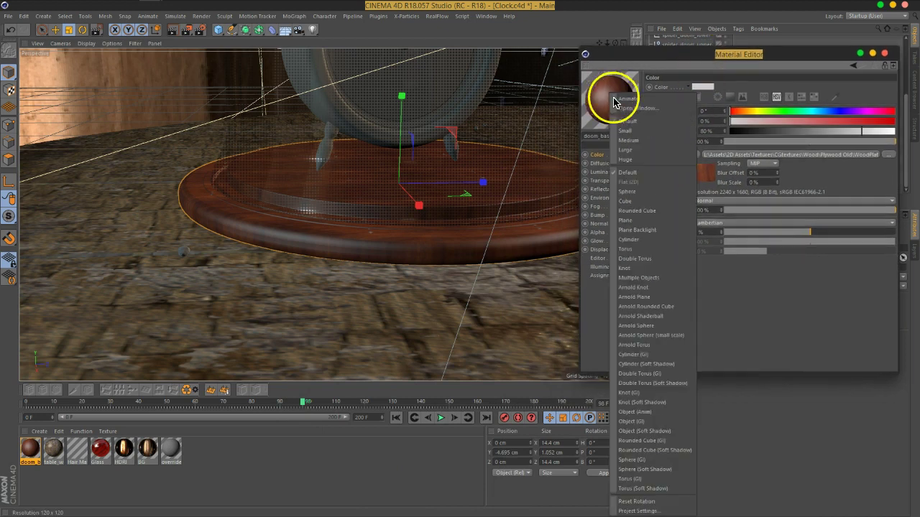
click(629, 119)
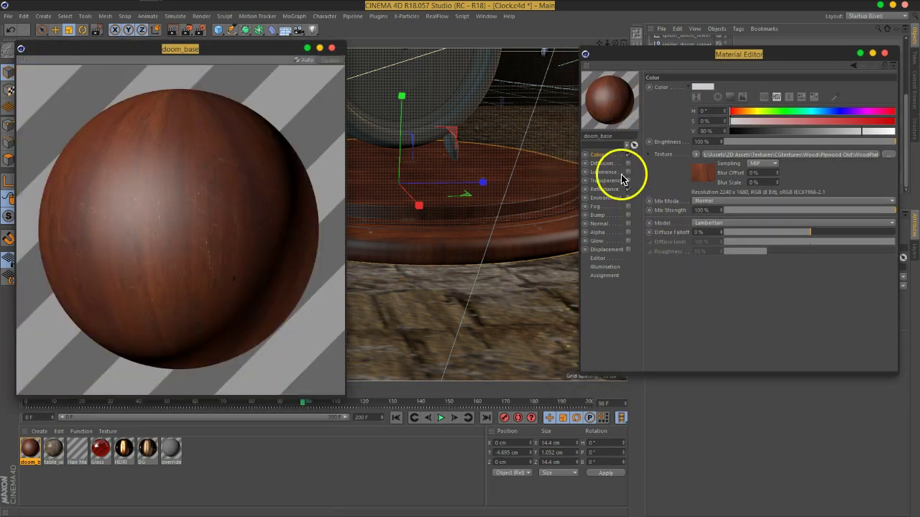
- Enable the Diffusion channel of doom_base and load BW1.png from the Masks texture folder into it
click(620, 164)
click(733, 127)
key(Escape)
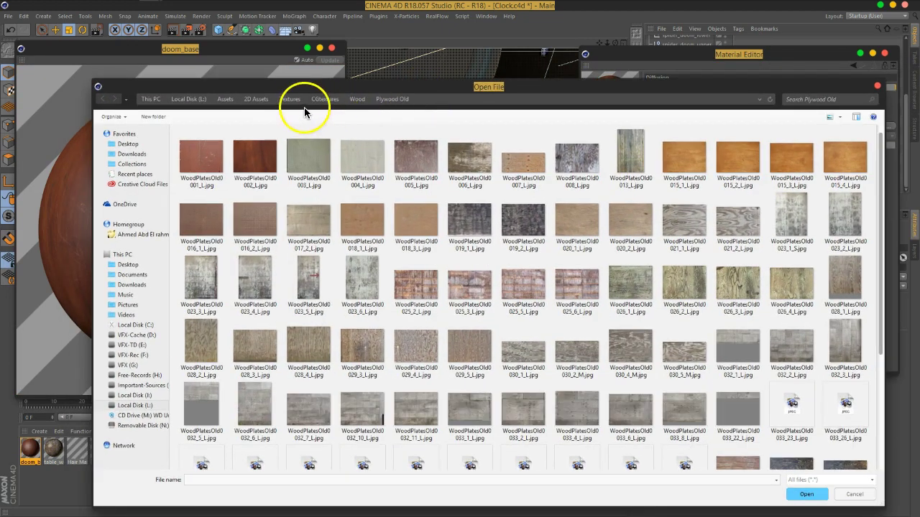
click(298, 101)
double_click(684, 248)
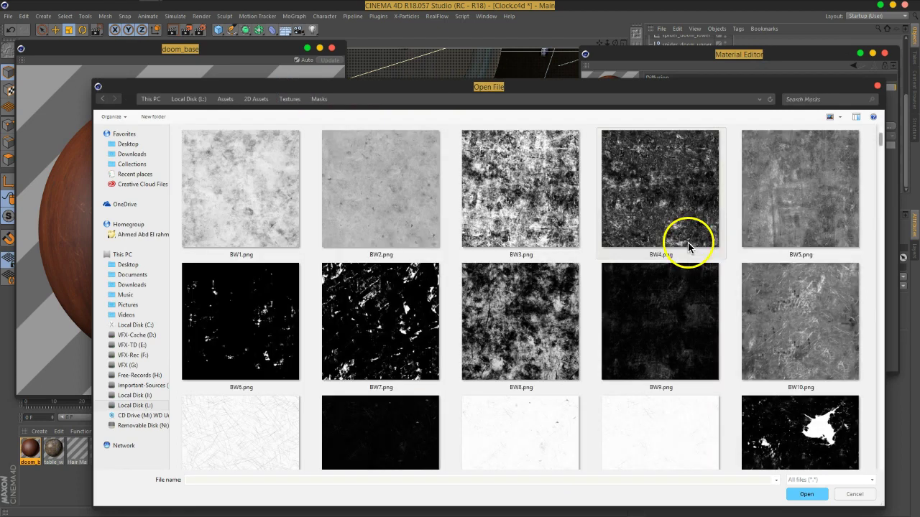
click(530, 324)
click(255, 223)
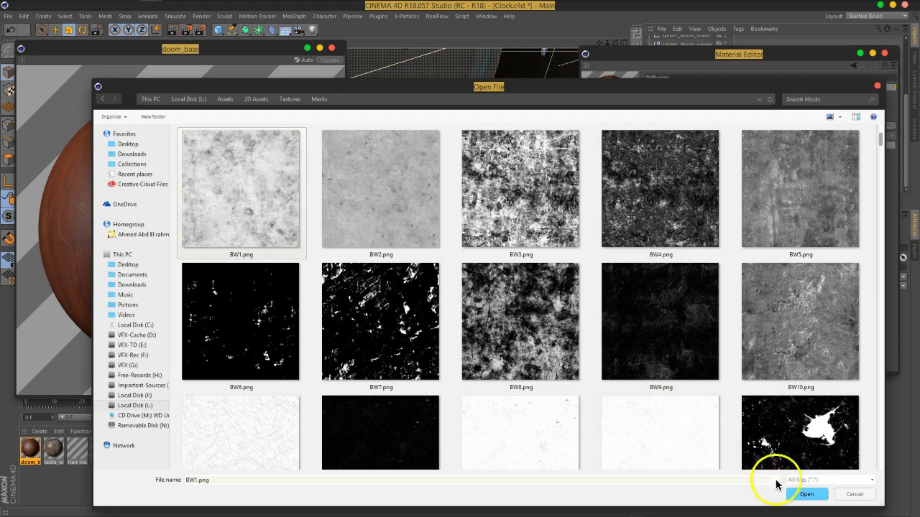
click(806, 494)
click(515, 297)
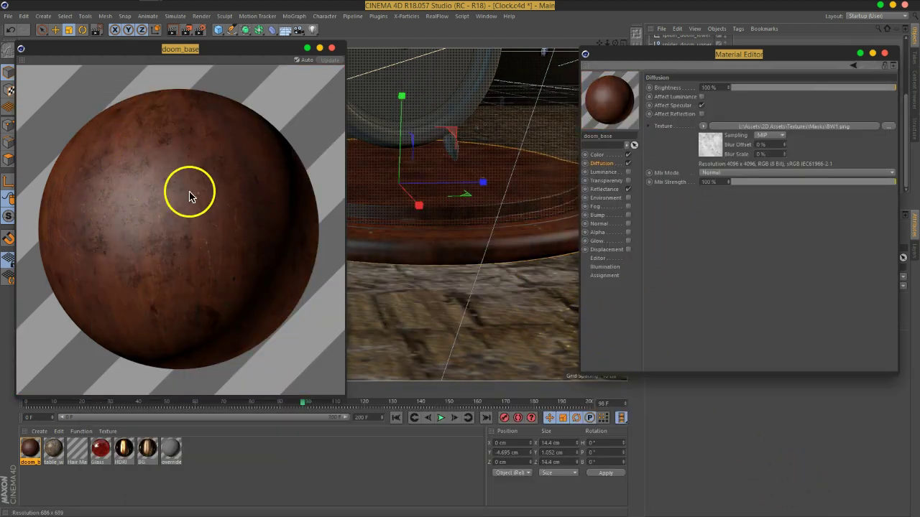
- Lower the mix strength of the Diffusion texture to about 83%
drag(233, 50, 303, 41)
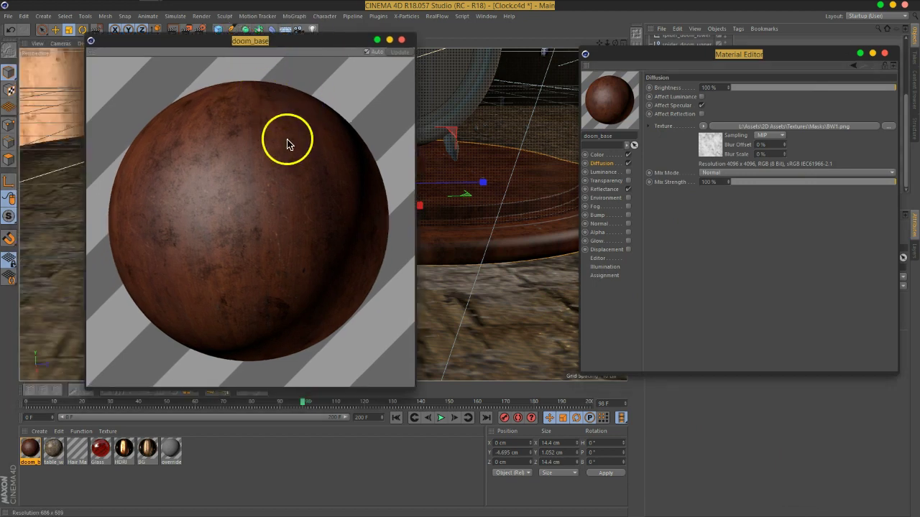
drag(783, 185, 842, 186)
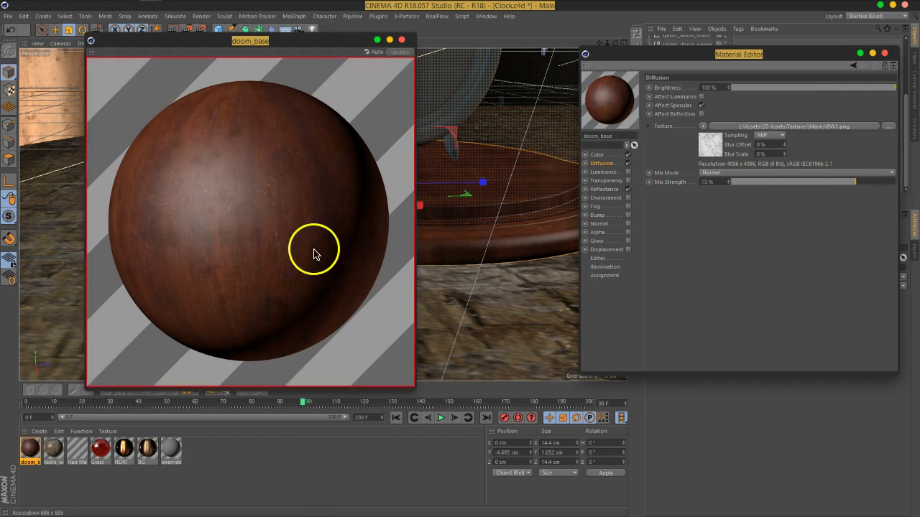
drag(862, 187, 870, 184)
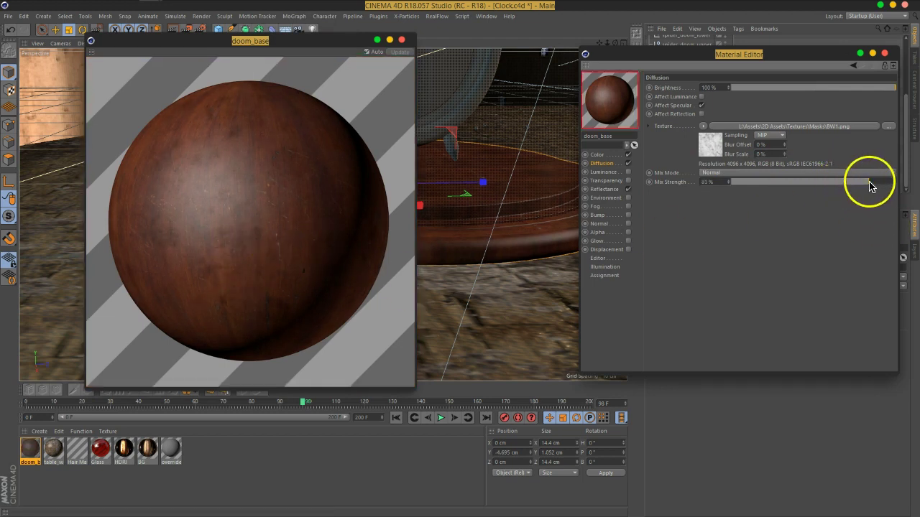
- Replace the default specular in doom_base's Reflectance with a GGX layer using Dielectric Fresnel
click(606, 190)
click(688, 108)
click(658, 106)
click(681, 124)
click(670, 343)
click(703, 353)
click(706, 363)
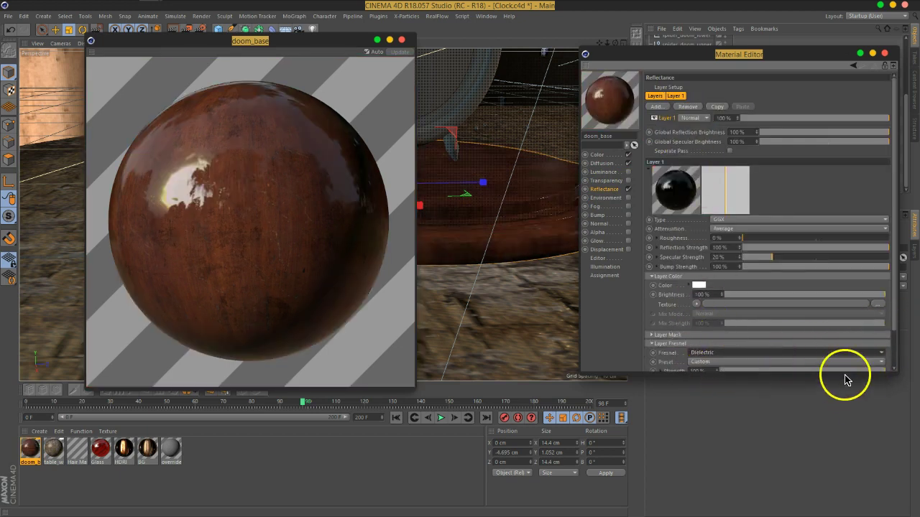
- Set the Fresnel IOR of the GGX reflection layer to 2 and collapse the Fresnel settings
drag(844, 372, 845, 452)
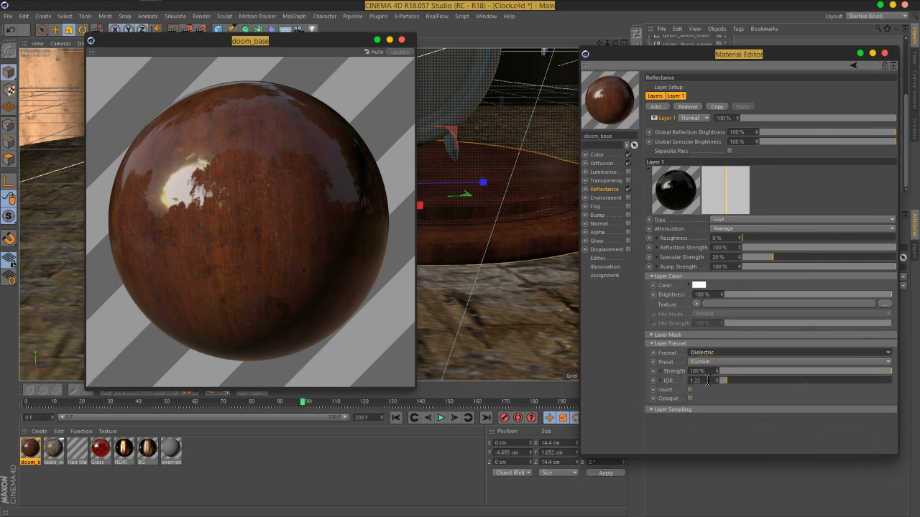
double_click(705, 380)
text(2)
key(Return)
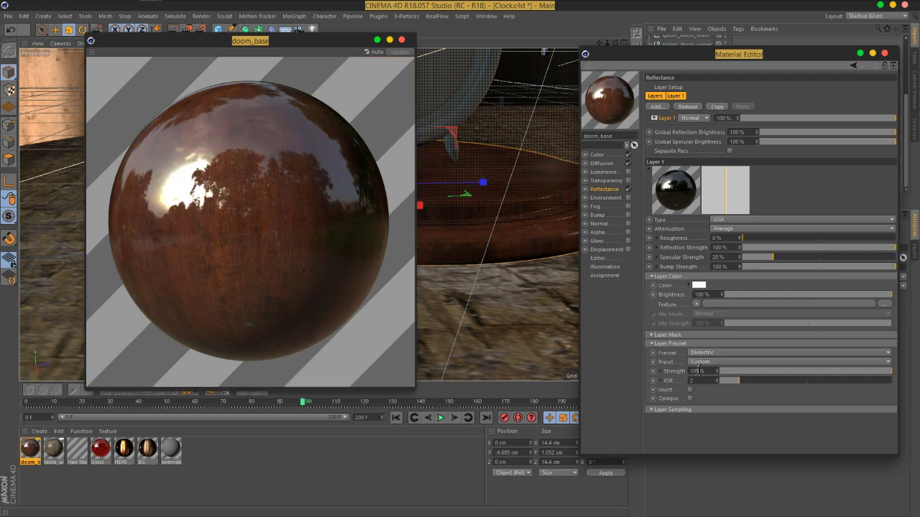
click(685, 348)
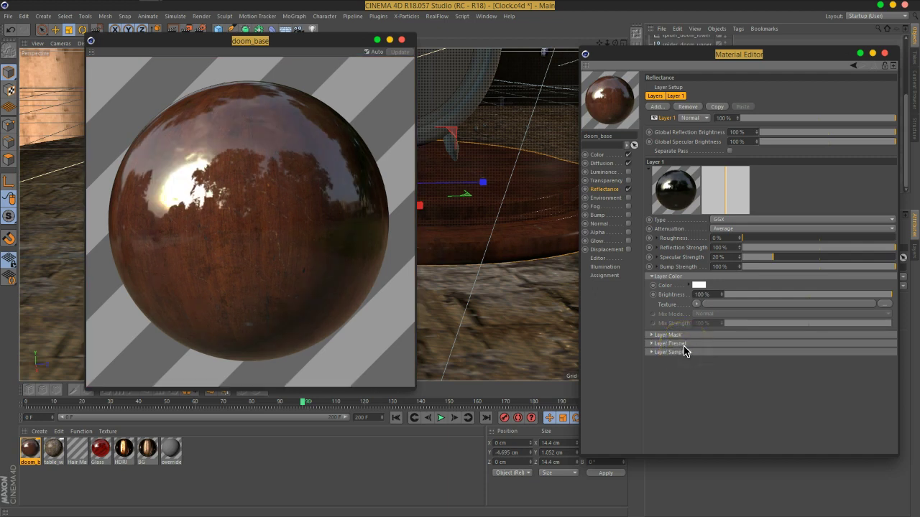
- Raise the reflection layer's roughness to about 38% and assign BW1.png as its roughness texture
drag(725, 238, 817, 238)
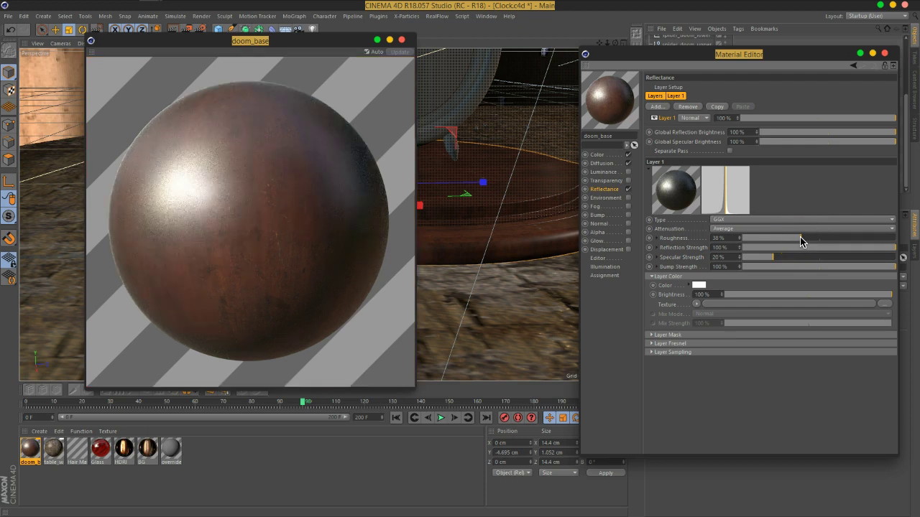
click(655, 238)
click(714, 247)
click(704, 293)
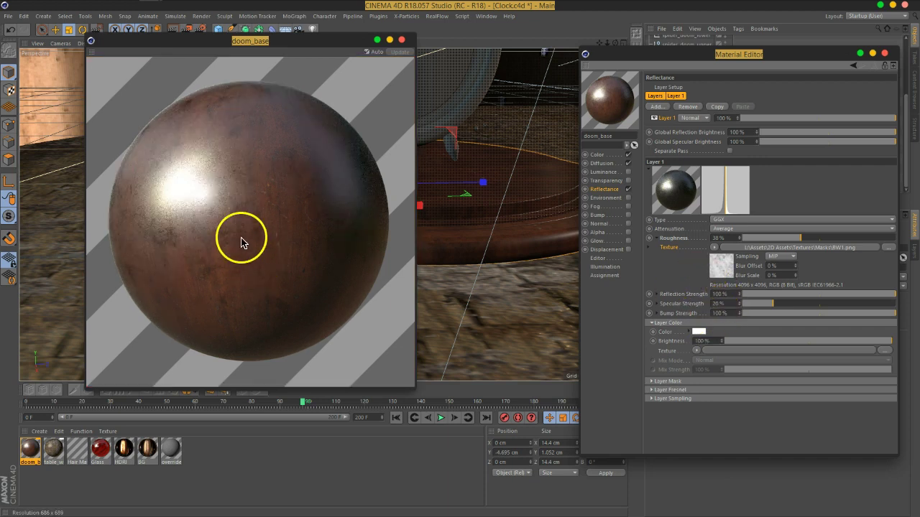
- Wrap the BW1.png roughness texture in a Colorizer shader and open the shader's settings
click(718, 255)
click(716, 248)
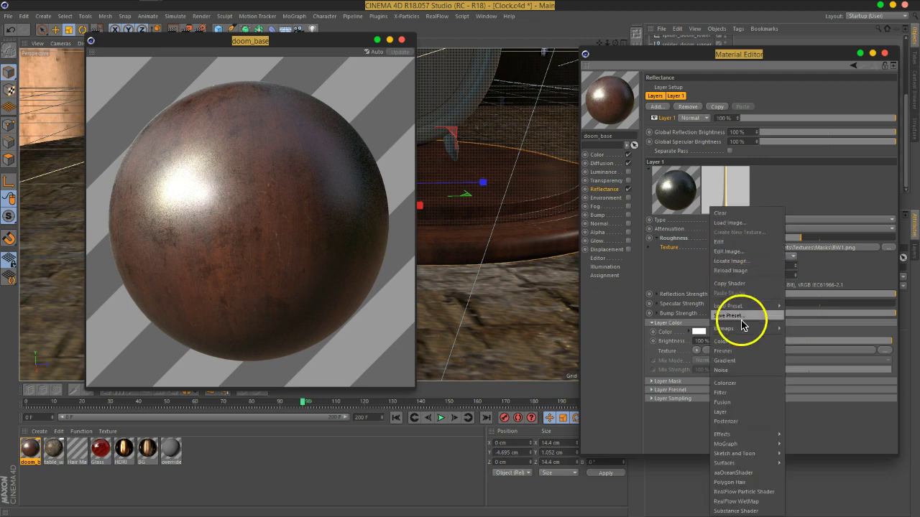
click(740, 390)
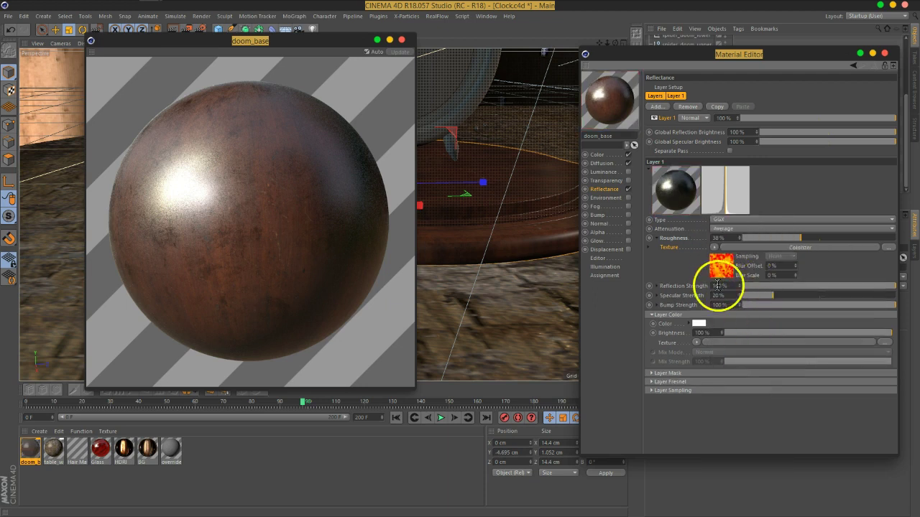
click(719, 278)
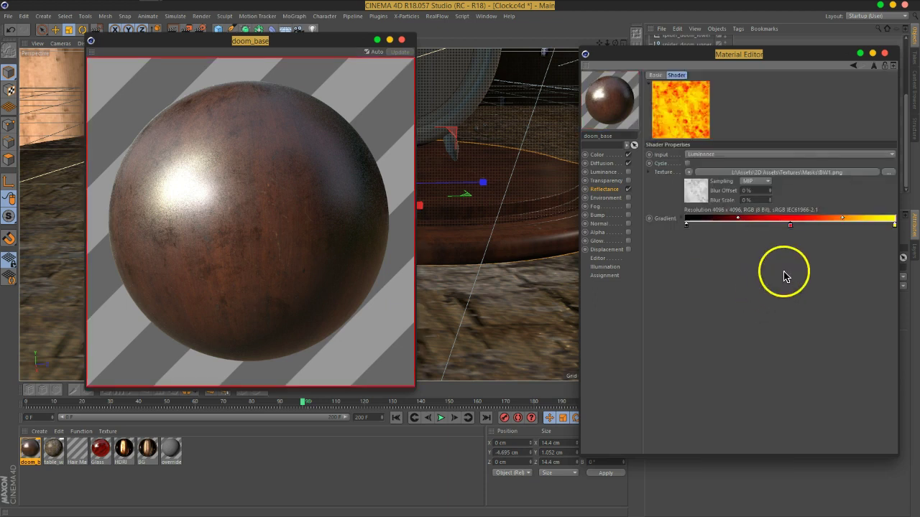
- Change the Colorizer gradient to a plain black-to-white ramp
double_click(893, 224)
drag(610, 174, 575, 237)
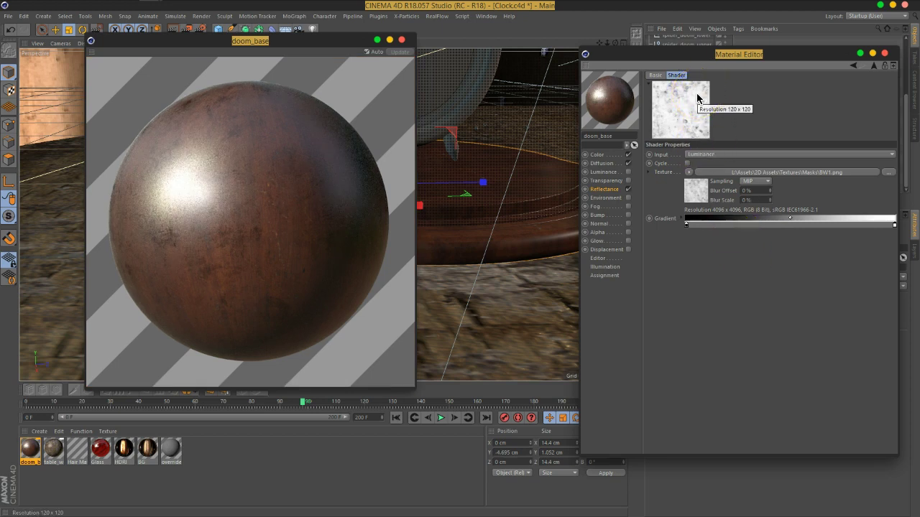
drag(695, 100, 687, 125)
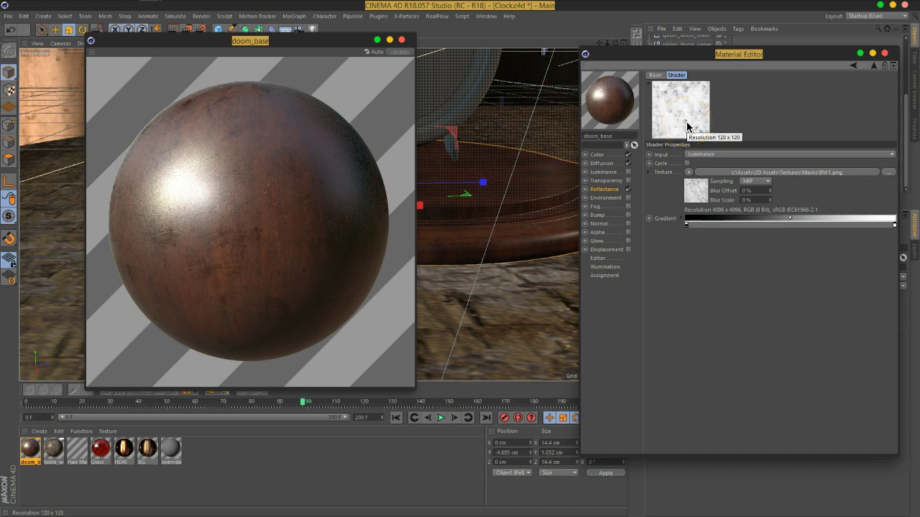
drag(229, 233, 229, 249)
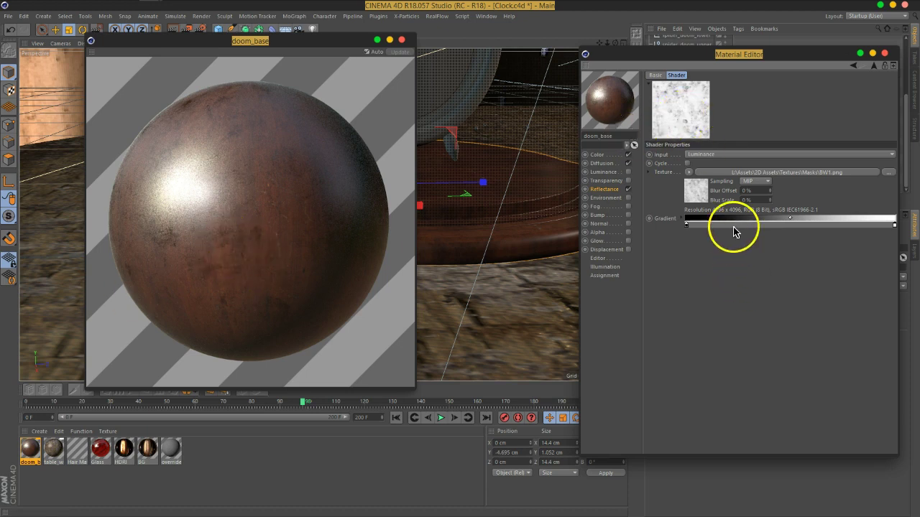
- Invert the Colorizer gradient to white-to-black and slide the white knot to about three quarters of the ramp for stronger contrast
click(755, 232)
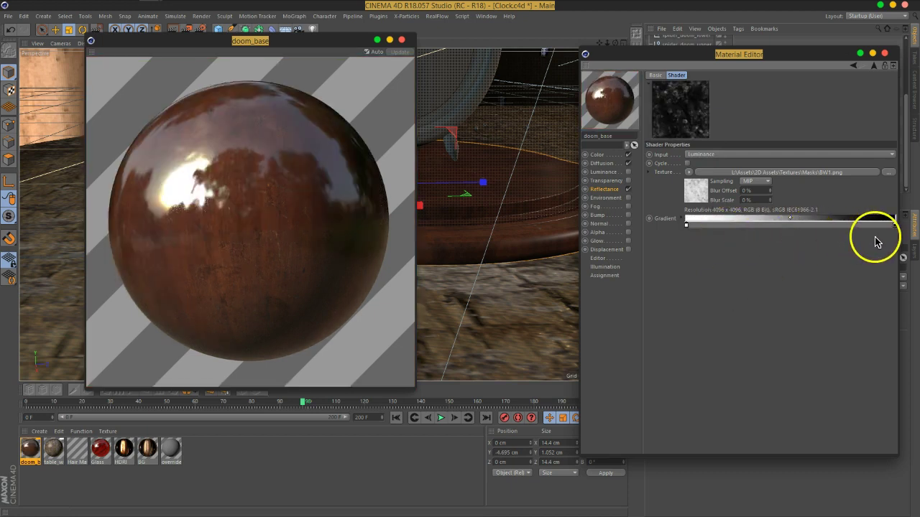
drag(687, 225, 847, 229)
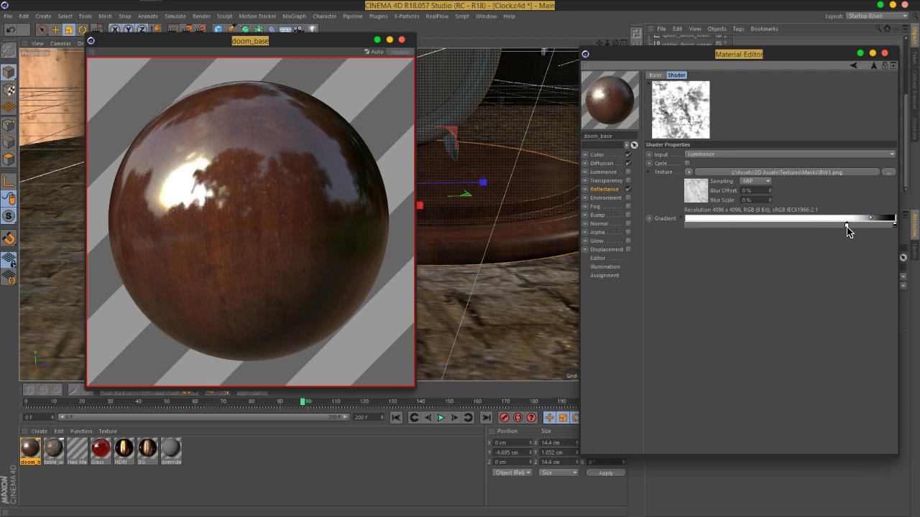
drag(833, 229, 833, 228)
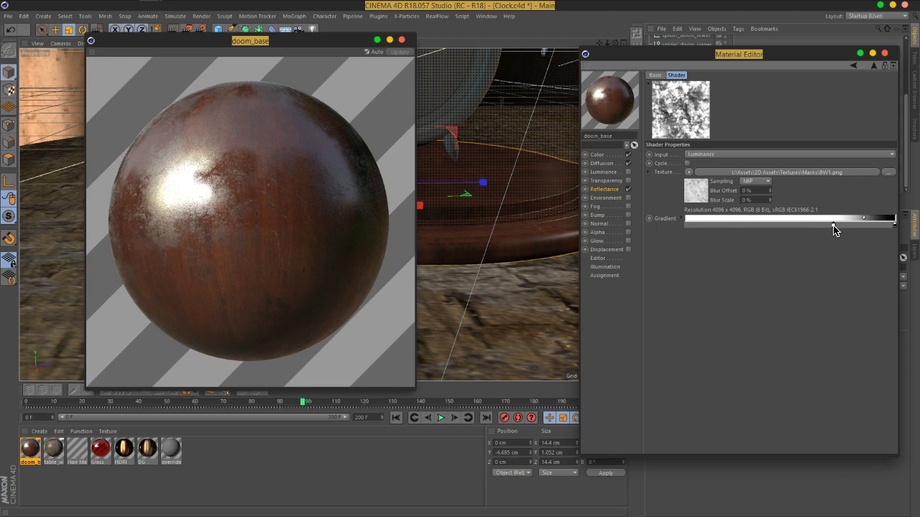
drag(259, 276, 218, 247)
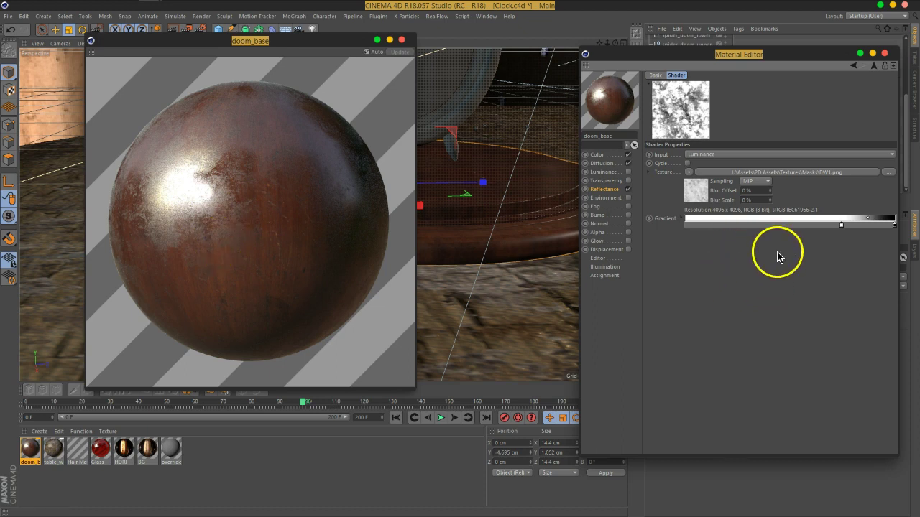
- Return to the Reflectance channel and raise the layer's roughness to about 49%
click(603, 189)
drag(803, 236, 826, 257)
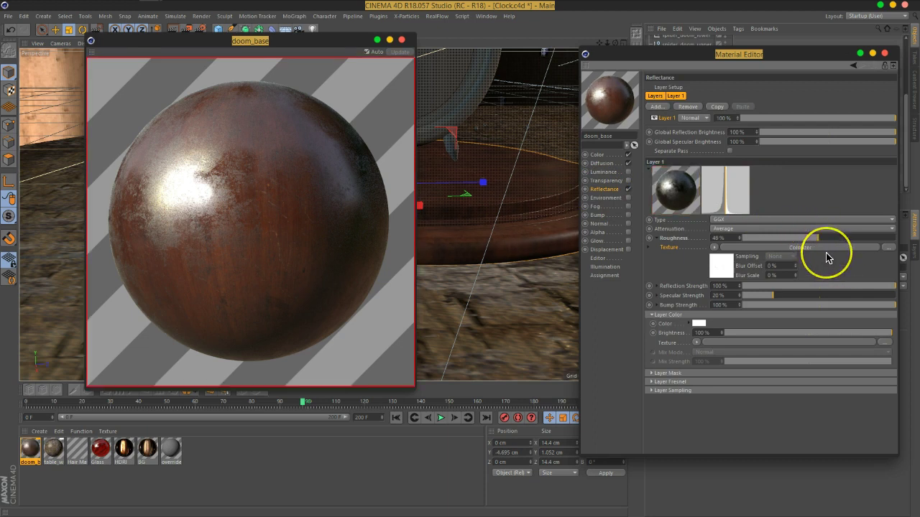
right_drag(663, 249, 689, 280)
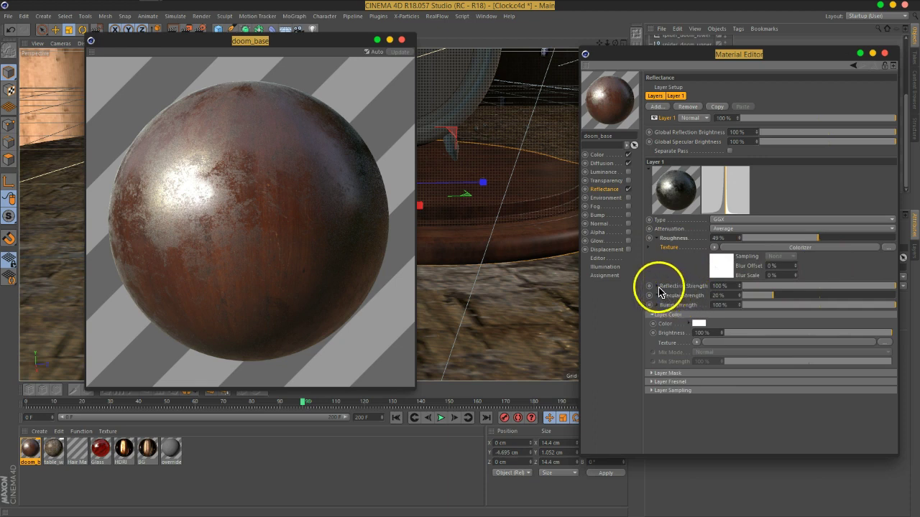
- Set the reflectance layer's reflection strength to 94% and paste the copied Colorizer shader into its texture slot
click(656, 286)
click(886, 287)
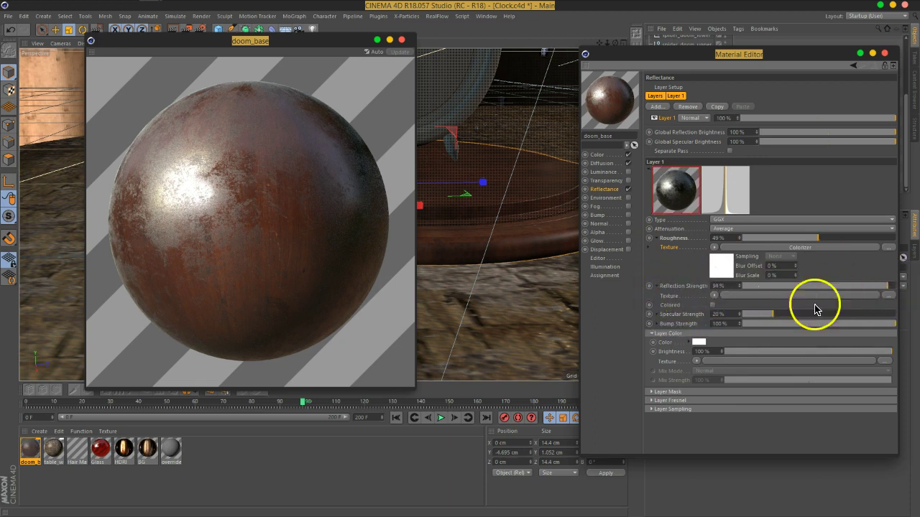
right_drag(671, 304, 698, 334)
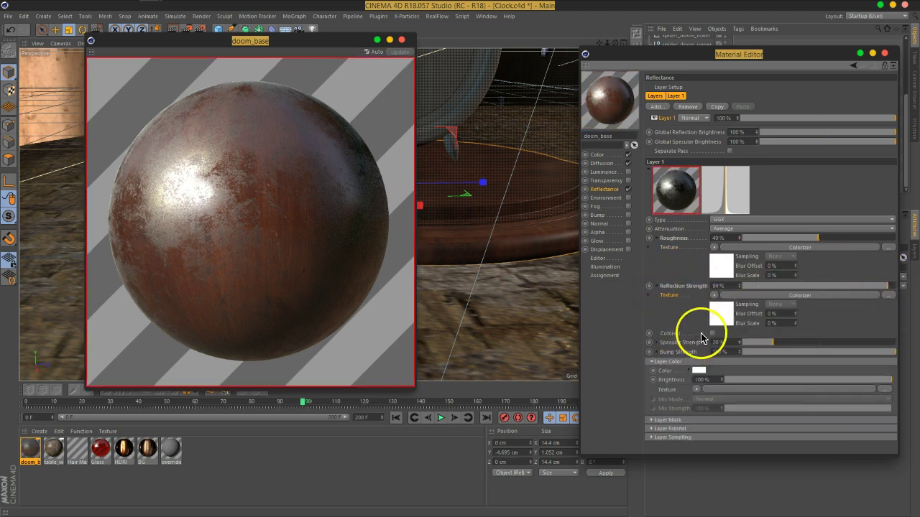
- Soften the reflection strength Colorizer's contrast by darkening the white knot to light grey and lightening the black knot to grey
click(727, 315)
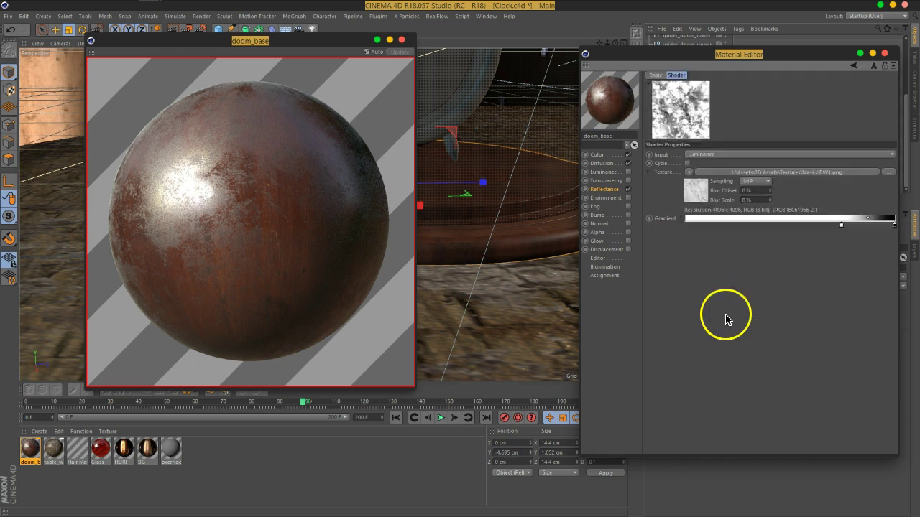
double_click(841, 225)
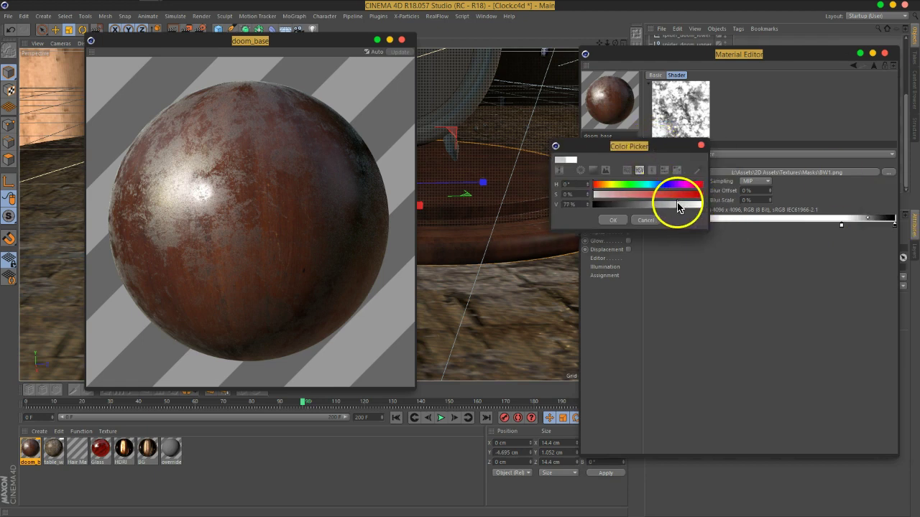
click(614, 221)
click(894, 226)
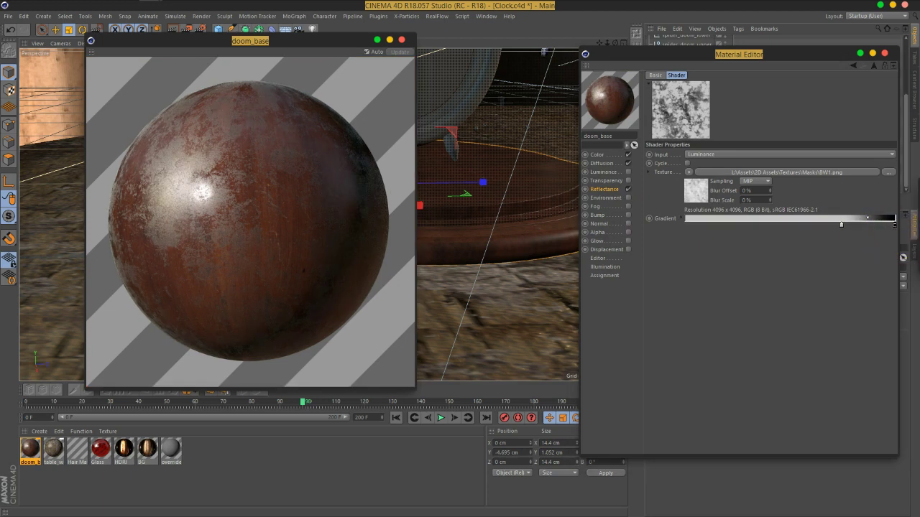
double_click(894, 224)
drag(637, 216, 673, 227)
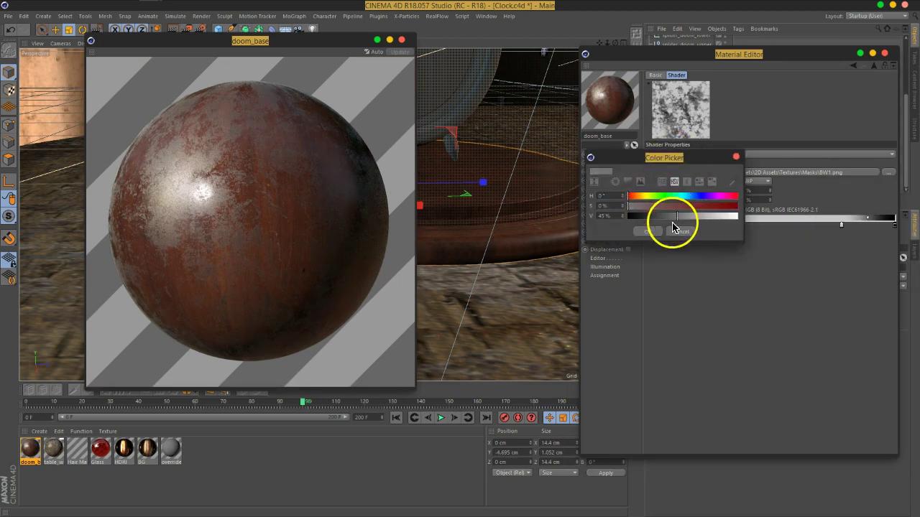
click(673, 228)
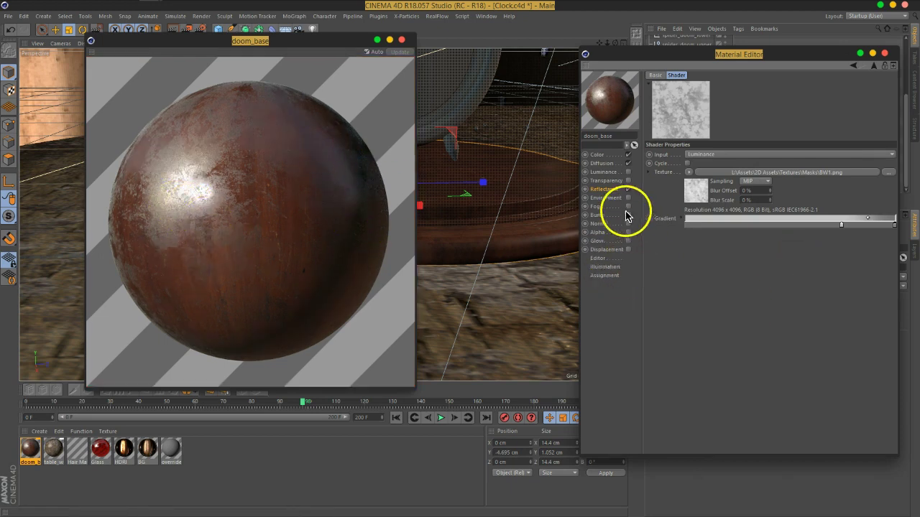
click(605, 189)
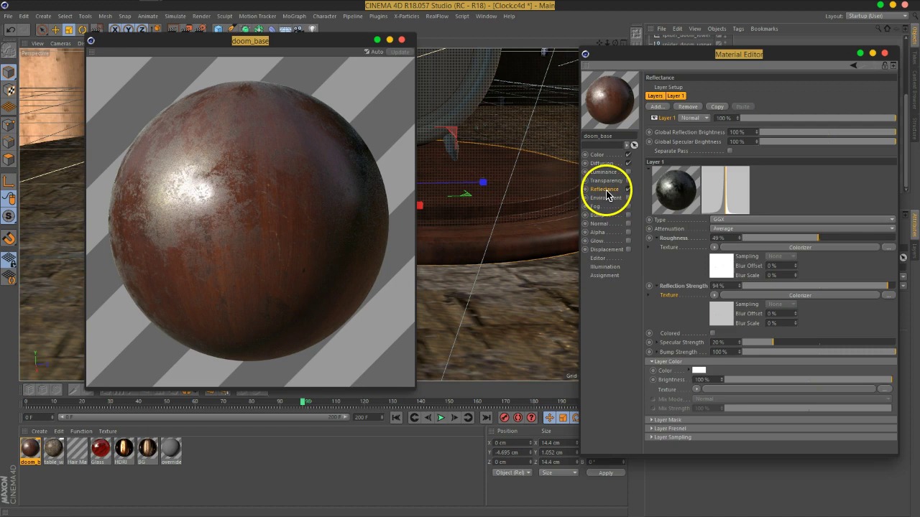
- Paste the copied Colorizer shader into the texture slot of the layer's specular strength
click(655, 238)
click(655, 247)
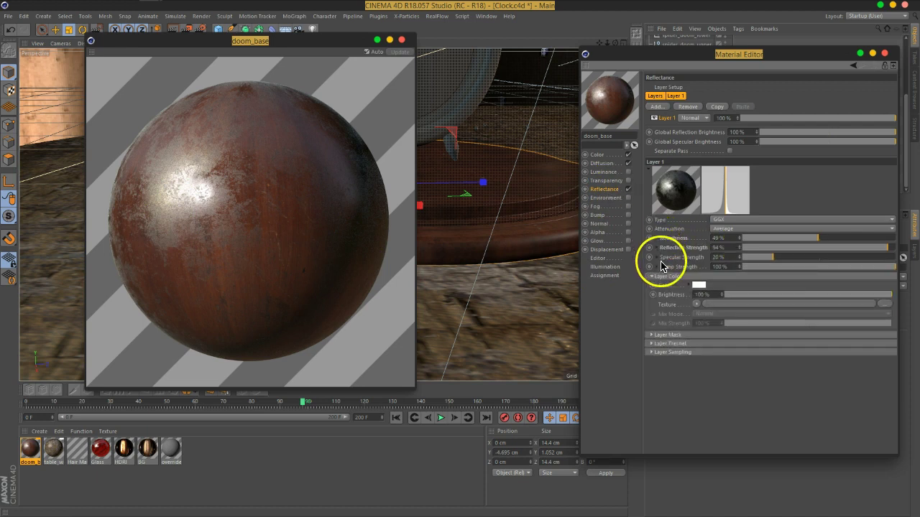
click(657, 257)
right_click(675, 269)
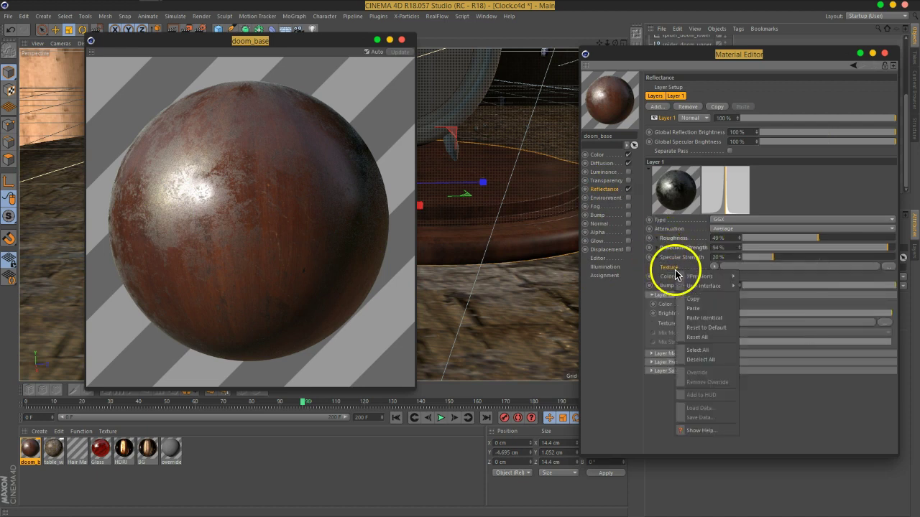
click(692, 308)
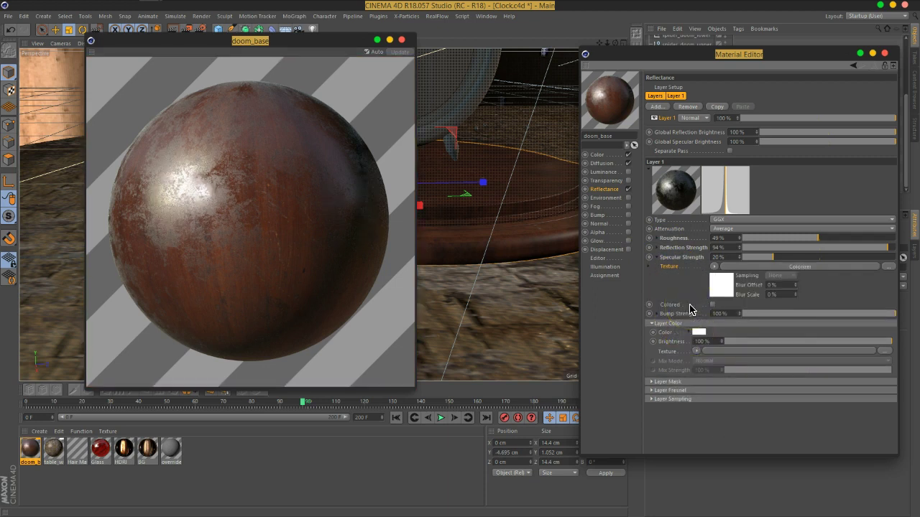
click(657, 257)
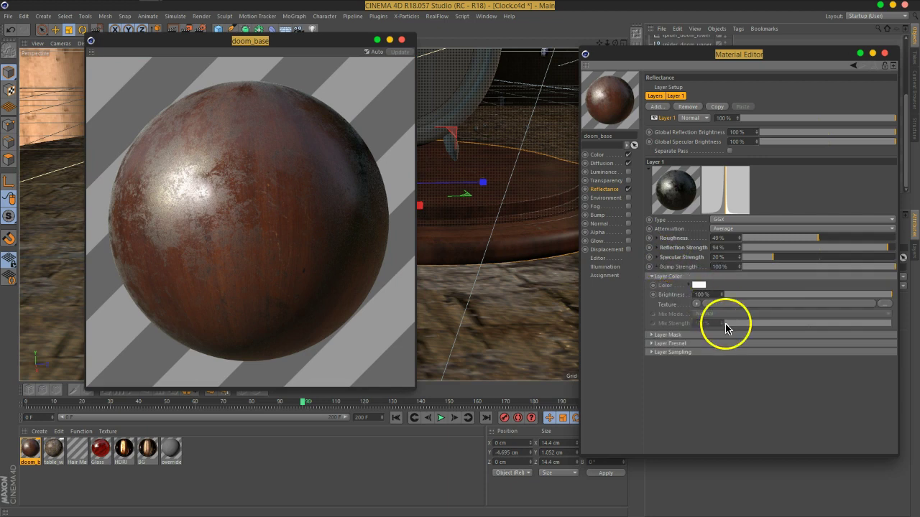
- Tint the reflectance layer's color from white to a very pale warm cream
click(700, 287)
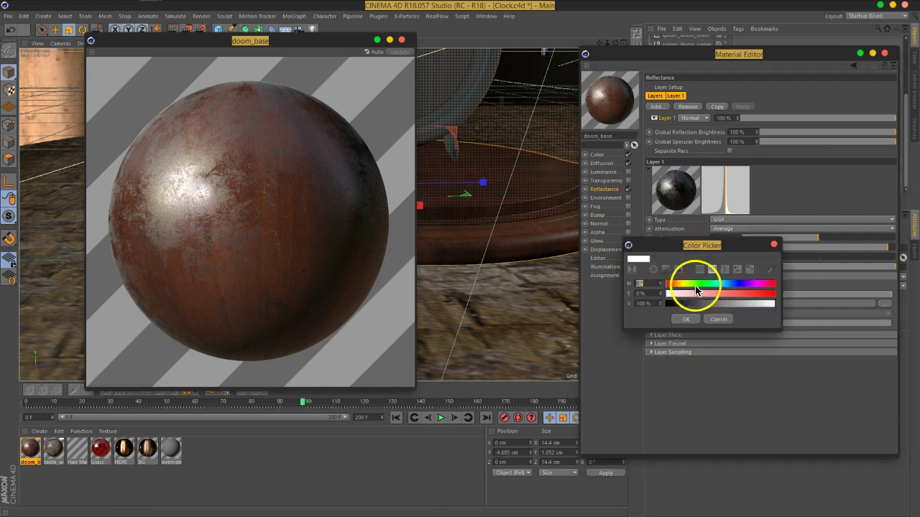
drag(669, 289, 678, 291)
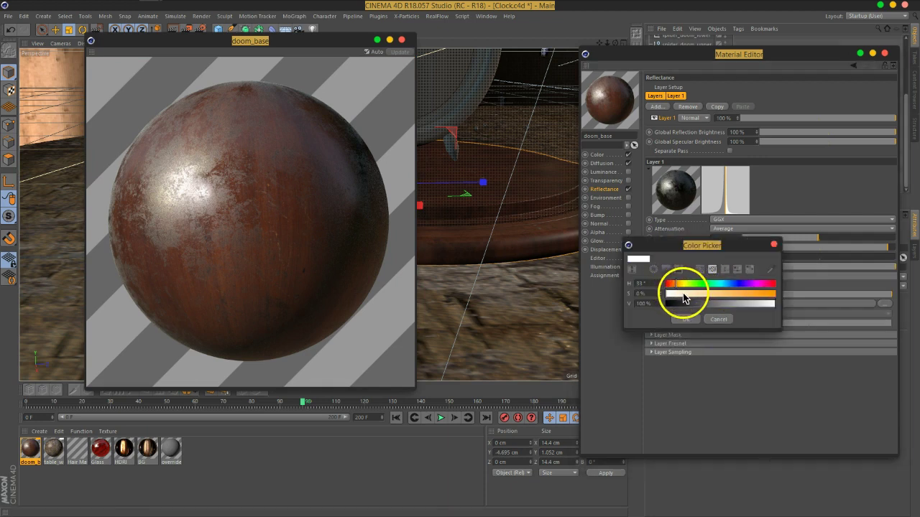
click(686, 319)
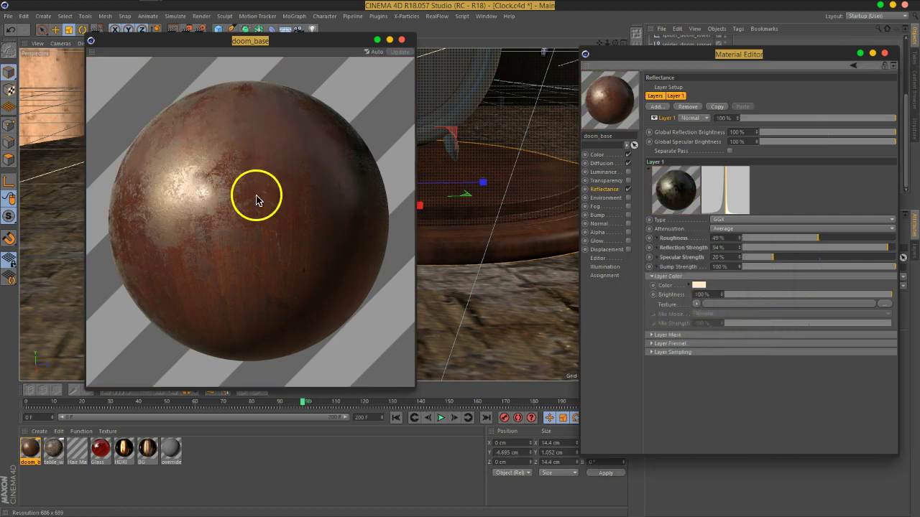
click(698, 286)
drag(684, 299, 672, 286)
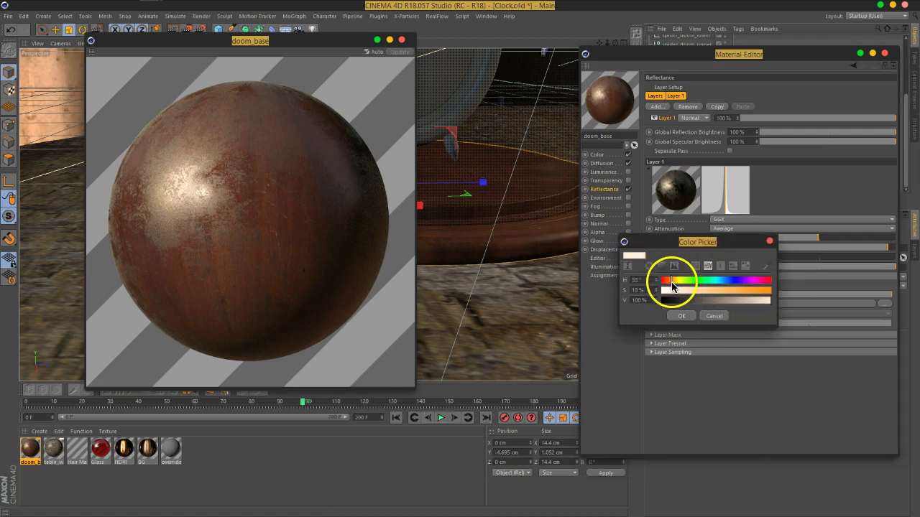
click(678, 316)
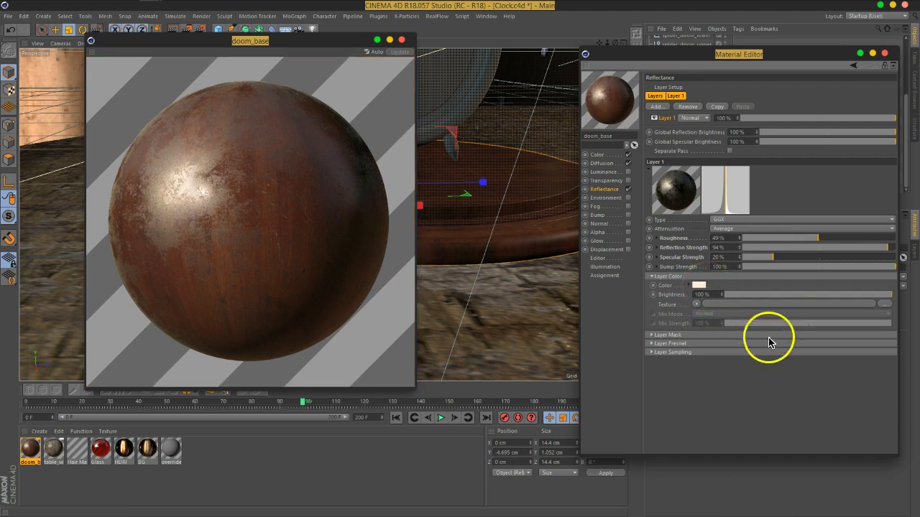
click(694, 279)
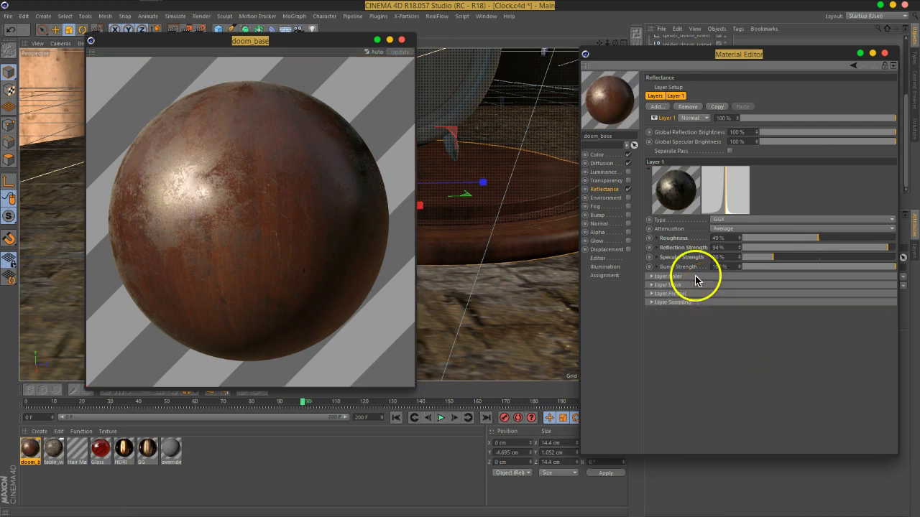
- Enable the Bump channel, paste the copied Colorizer shader as its texture and set the strength to about 11%
click(598, 216)
click(628, 216)
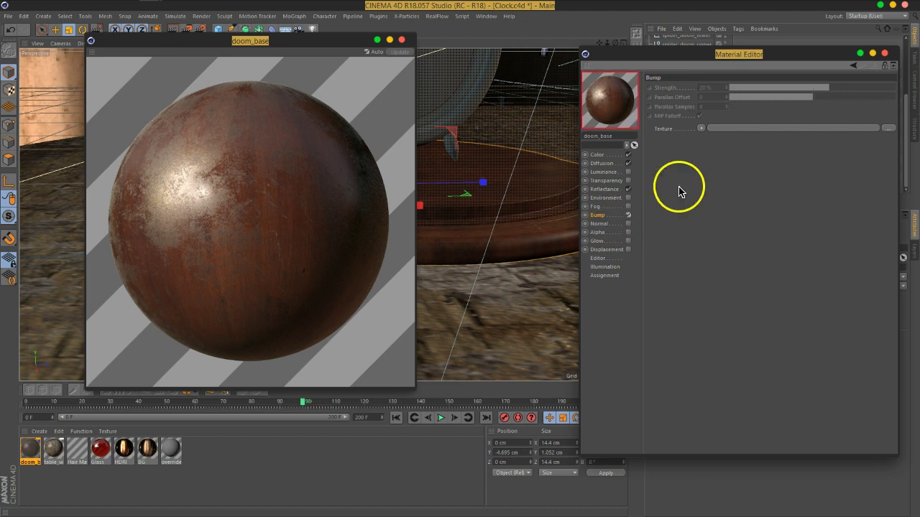
right_click(668, 129)
click(689, 165)
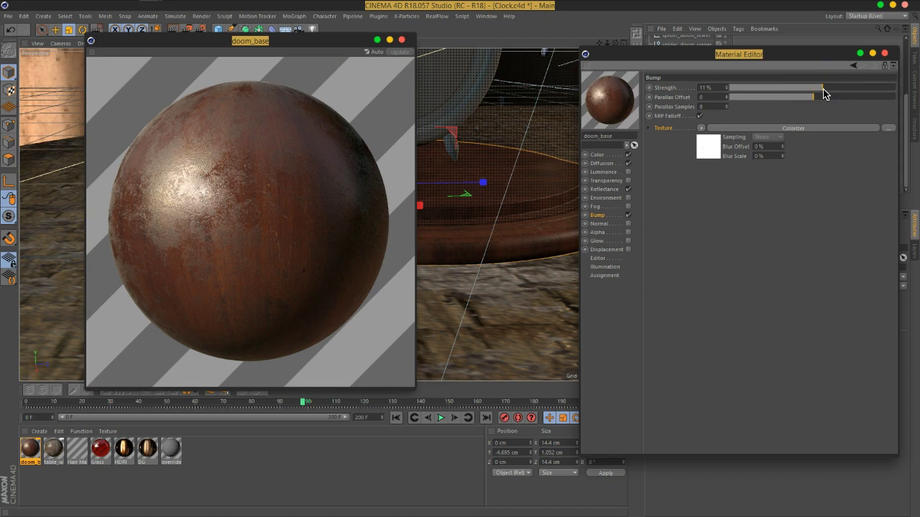
- Wrap the bump Colorizer in a Layer shader and add a Noise shader above it
click(701, 128)
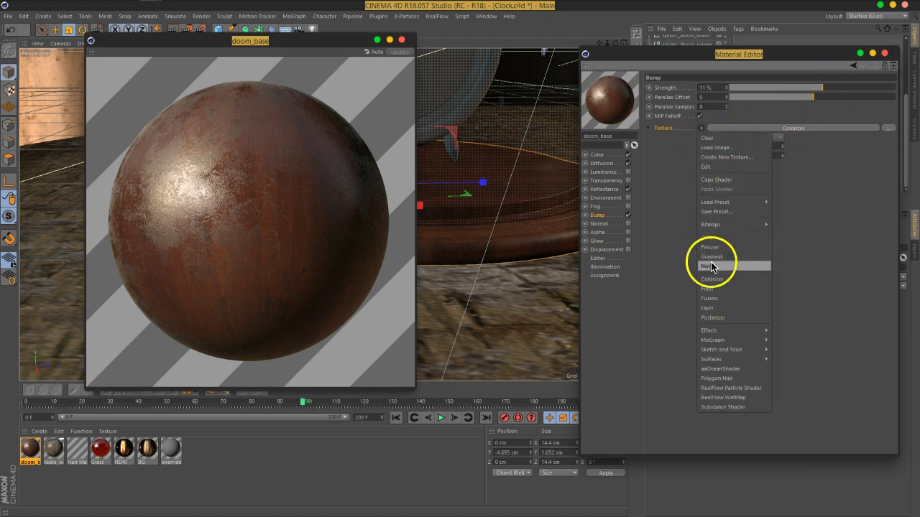
click(722, 307)
click(714, 166)
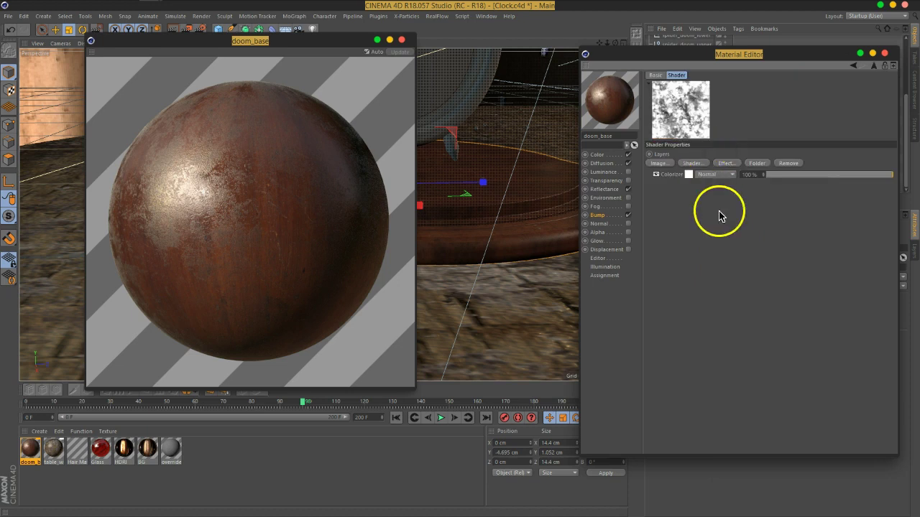
click(703, 164)
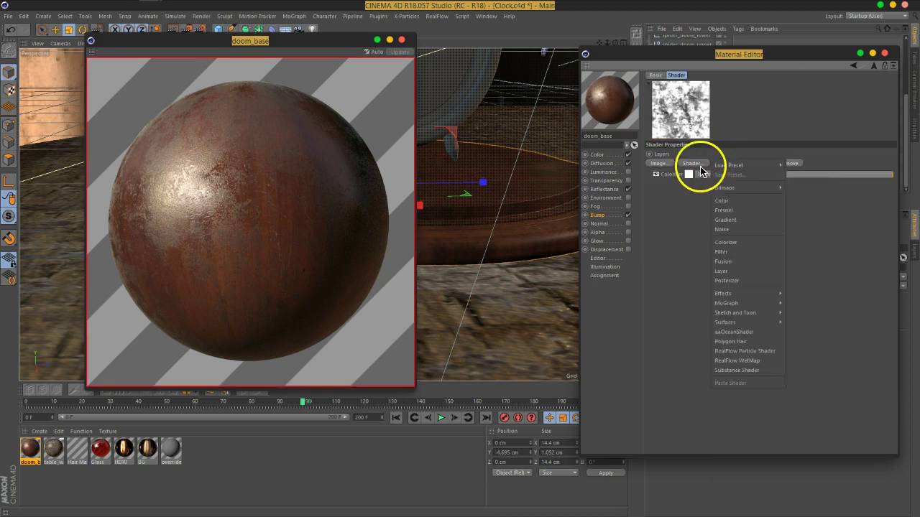
click(735, 229)
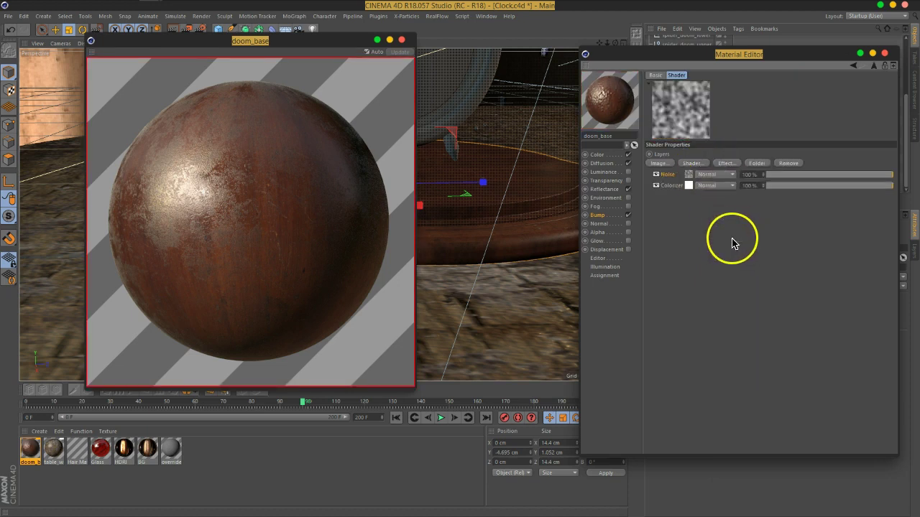
- Open the bump Noise shader's settings and try global scales of 10% and 5%
click(688, 175)
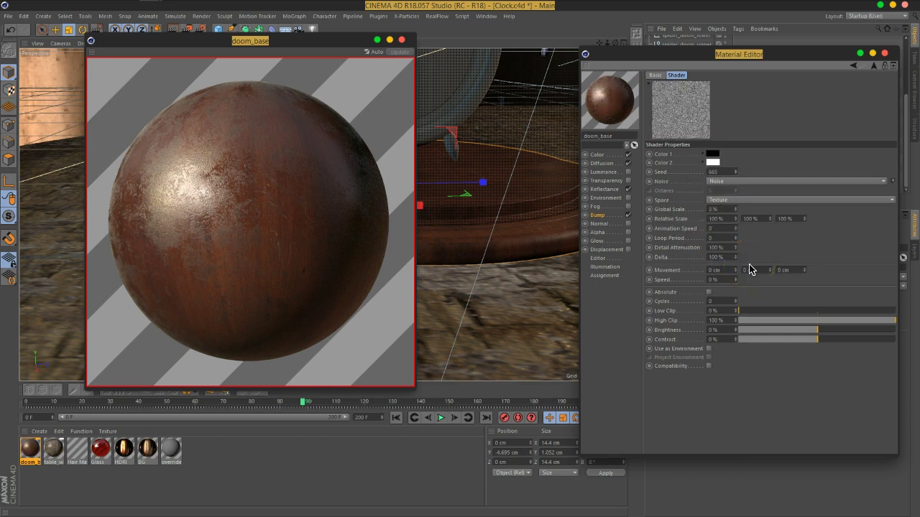
text(0)
key(Return)
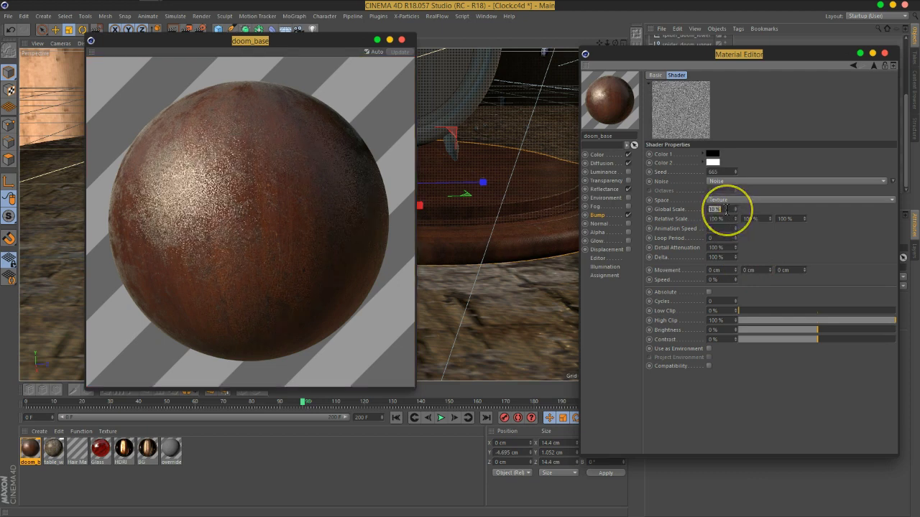
text(5)
key(Return)
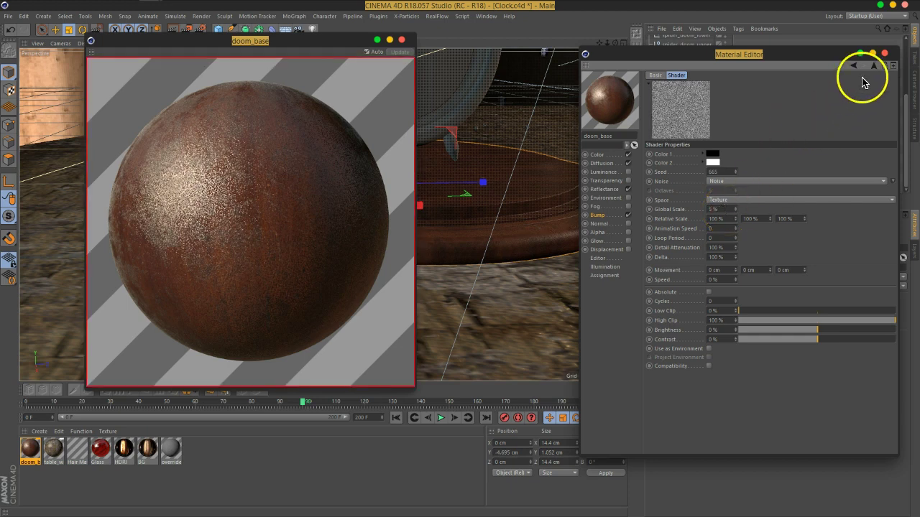
- Switch the bump noise to FBM with low clip 64%, high clip 93%, contrast 65% and global scale 10%
drag(740, 312, 809, 316)
click(735, 182)
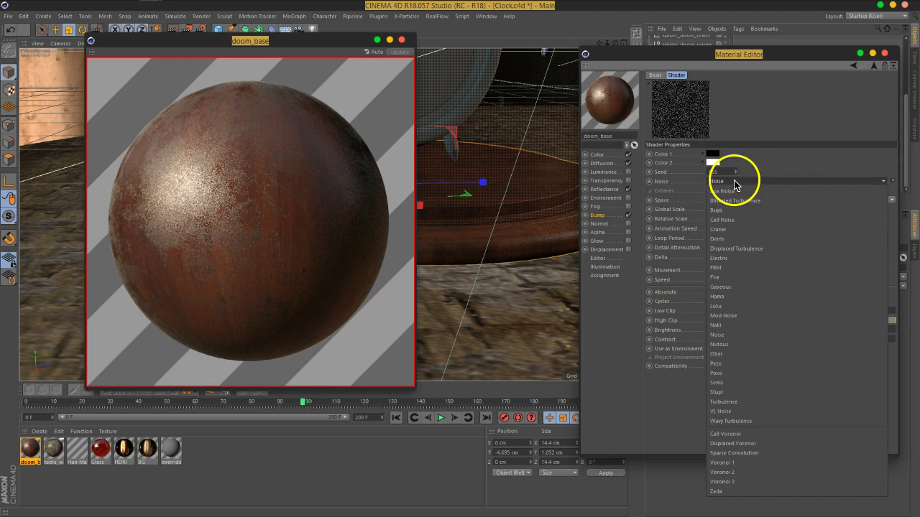
click(733, 271)
mouse_move(831, 321)
mouse_down()
mouse_move(873, 322)
mouse_move(831, 329)
mouse_move(842, 318)
mouse_move(755, 317)
mouse_move(826, 315)
mouse_up()
drag(840, 319, 873, 341)
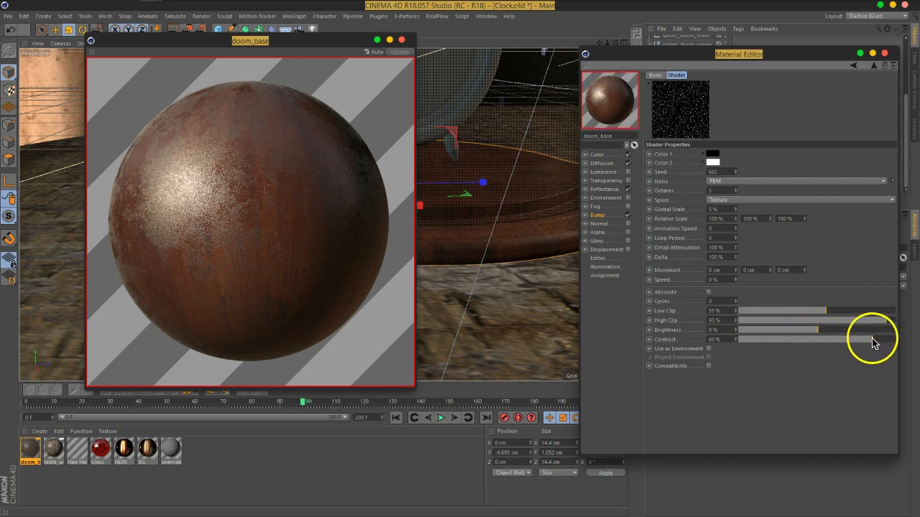
drag(792, 310, 856, 316)
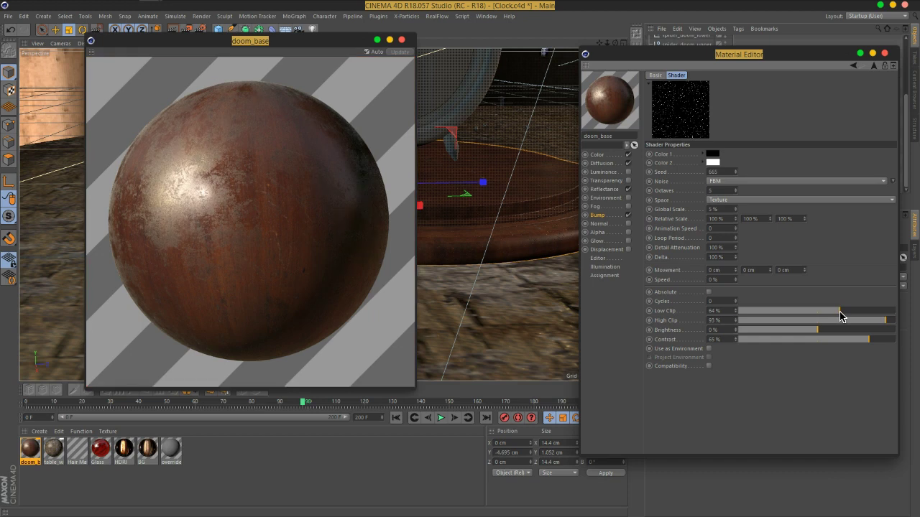
click(729, 209)
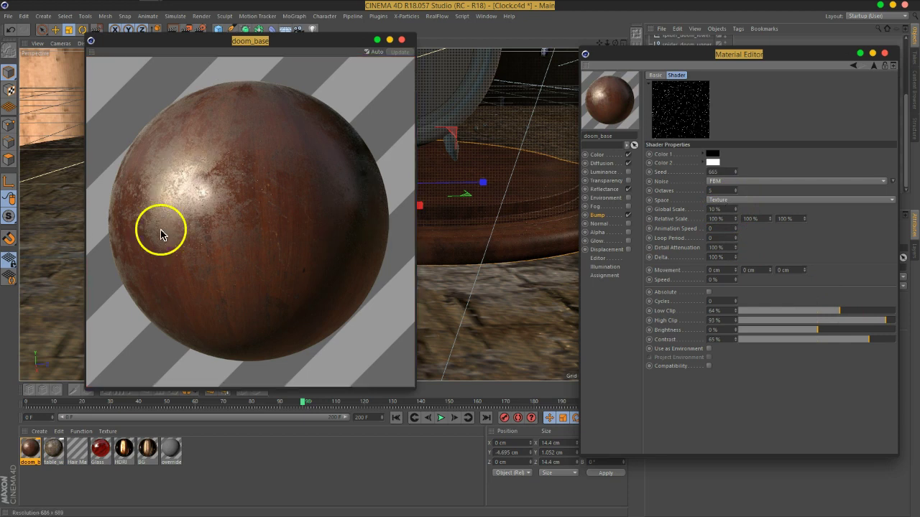
- Invert the bump noise by making Color 1 white and Color 2 black
click(873, 66)
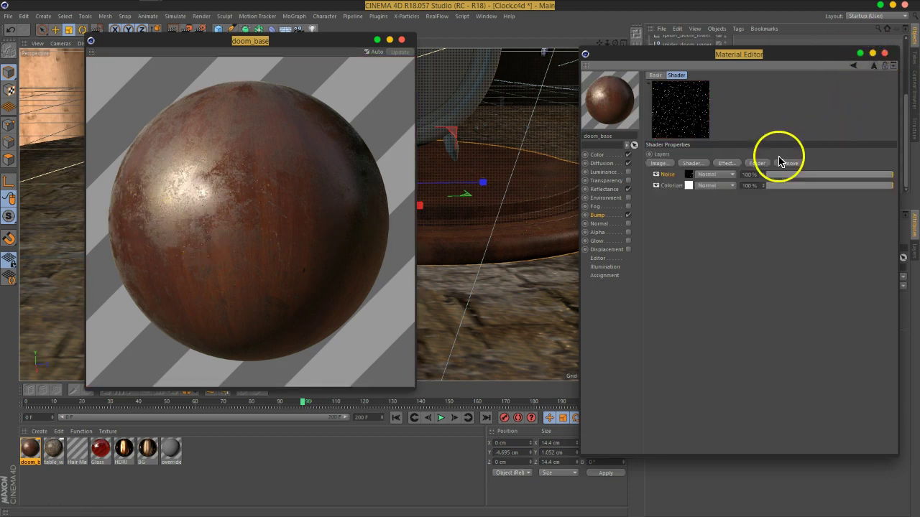
click(707, 176)
click(707, 180)
double_click(685, 174)
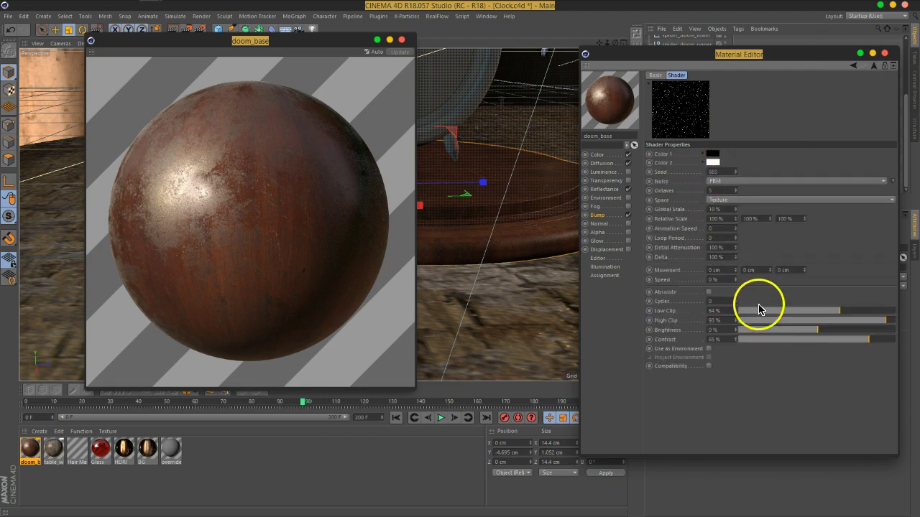
drag(713, 163, 683, 228)
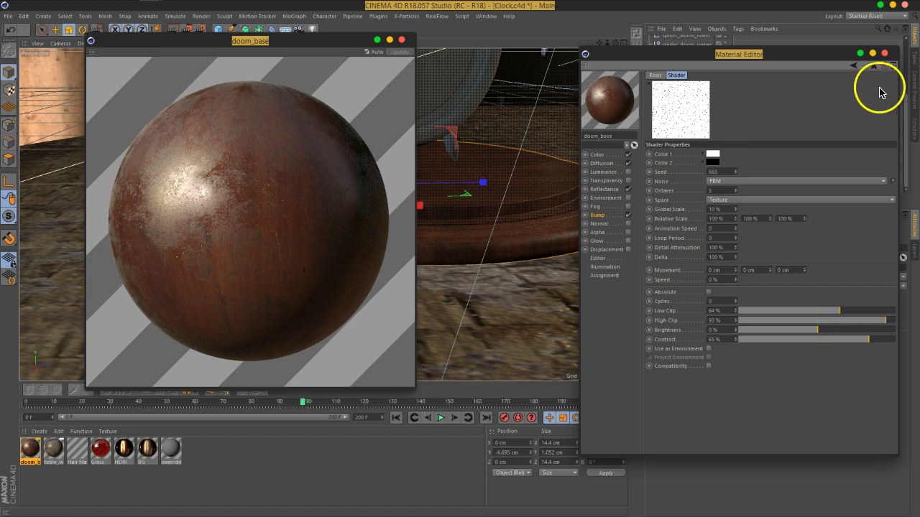
- Set the bump Noise layer's blend mode to Overlay, and close the material editor and the enlarged material preview
click(874, 66)
click(719, 179)
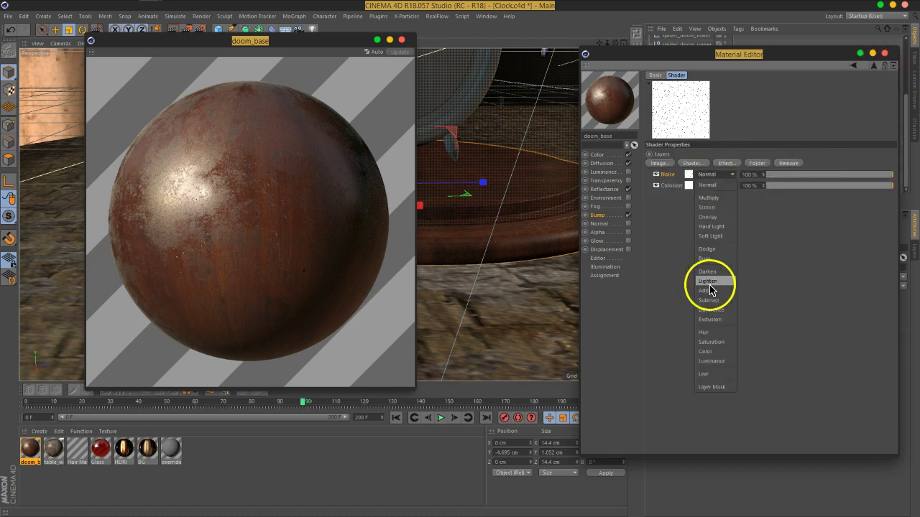
click(720, 224)
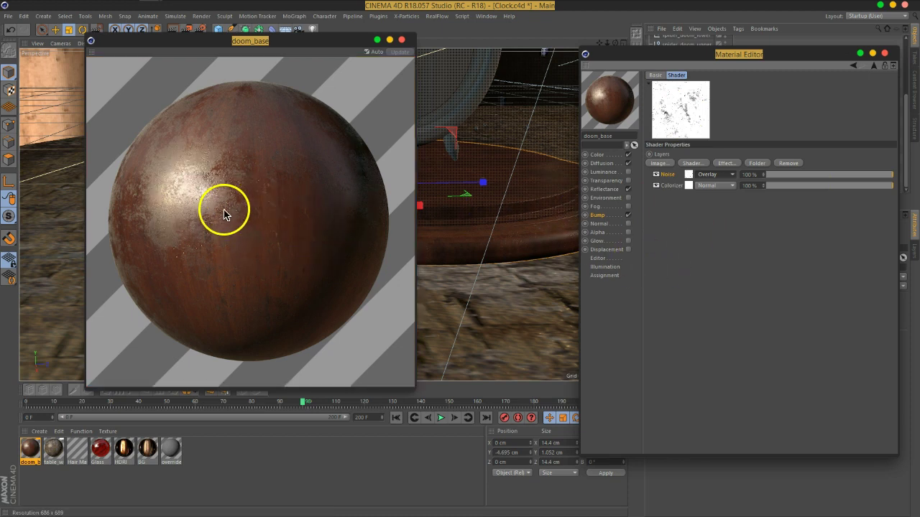
click(884, 53)
click(401, 40)
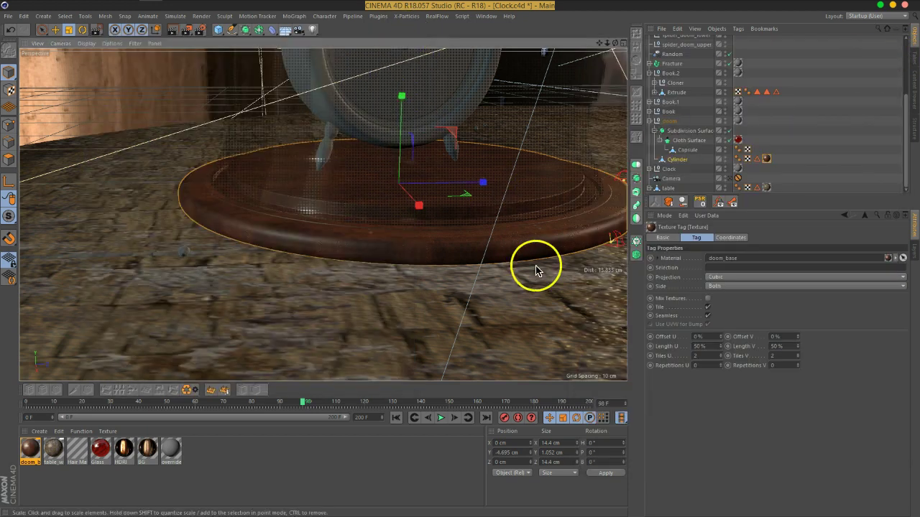
- Render a viewport region covering the front of the wooden base and part of the table to check the material
drag(194, 32, 228, 225)
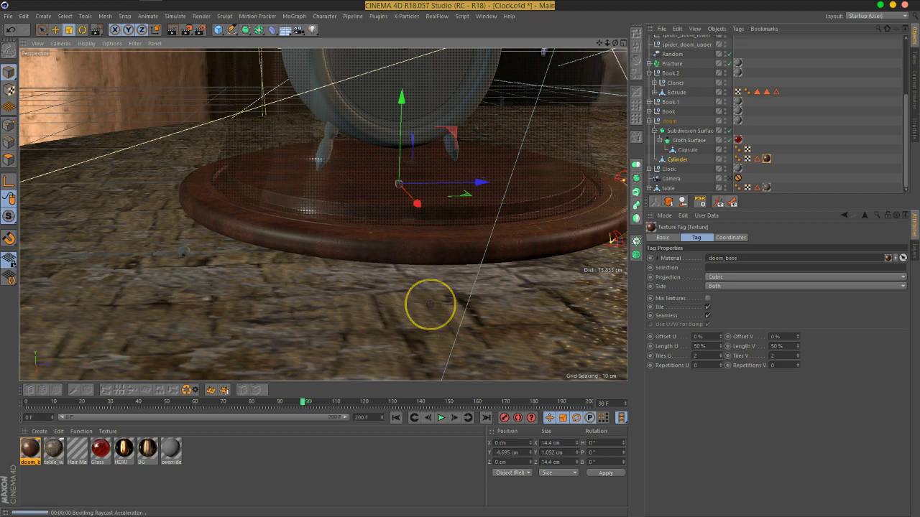
drag(430, 304, 430, 305)
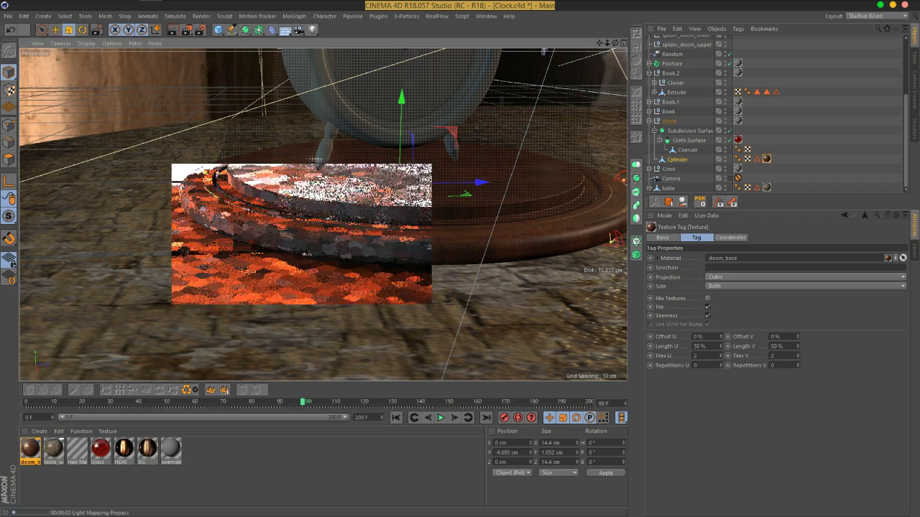
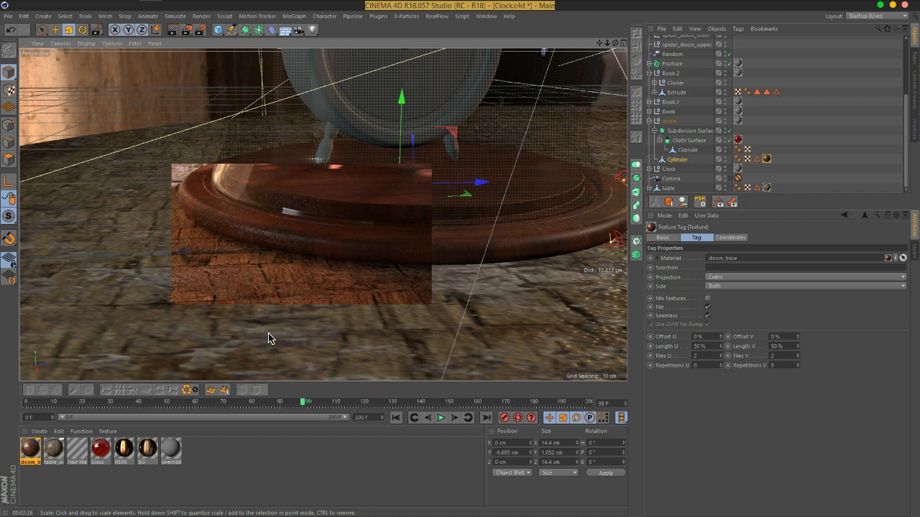
- Deselect the base cylinder and save the project
click(805, 165)
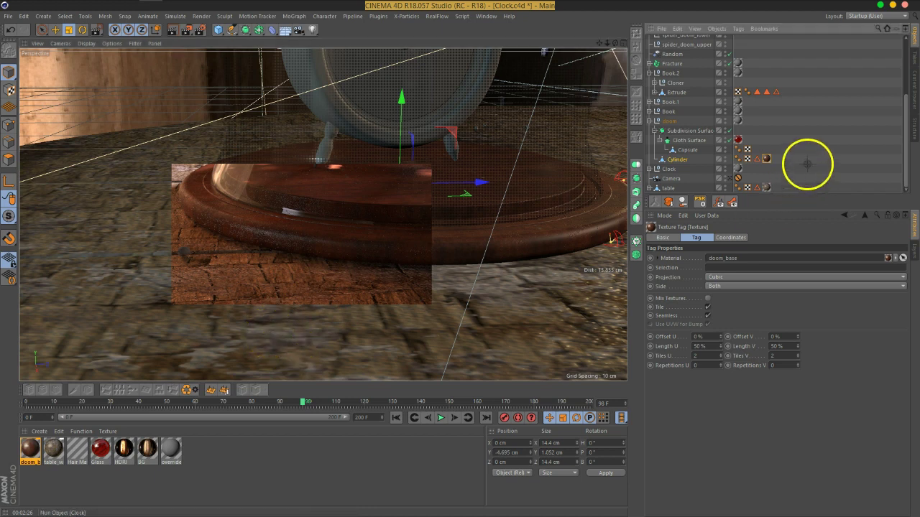
scroll(338, 206, down, 3)
scroll(337, 206, down, 5)
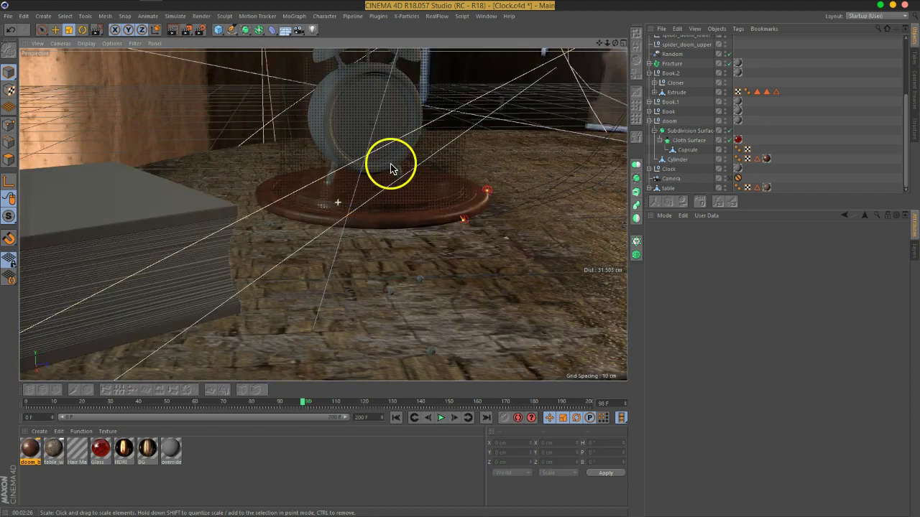
alt+drag(339, 231, 304, 222)
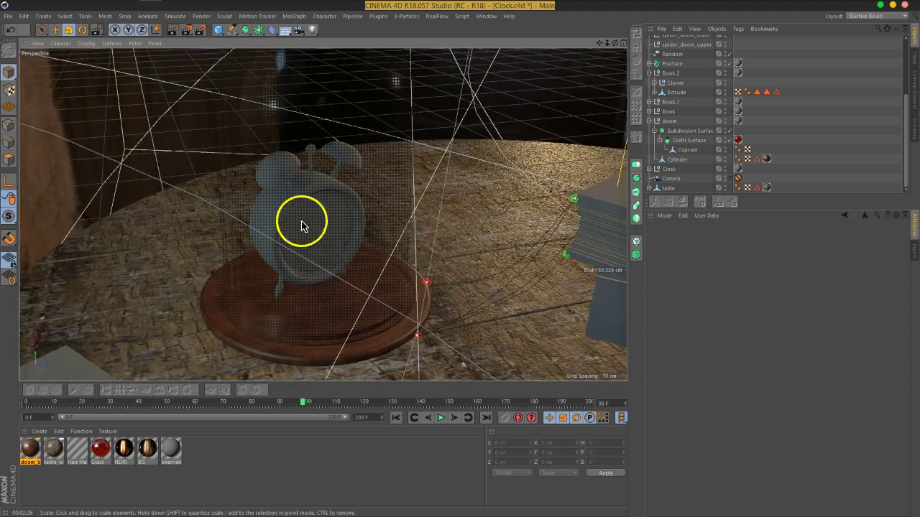
scroll(298, 208, up, 15)
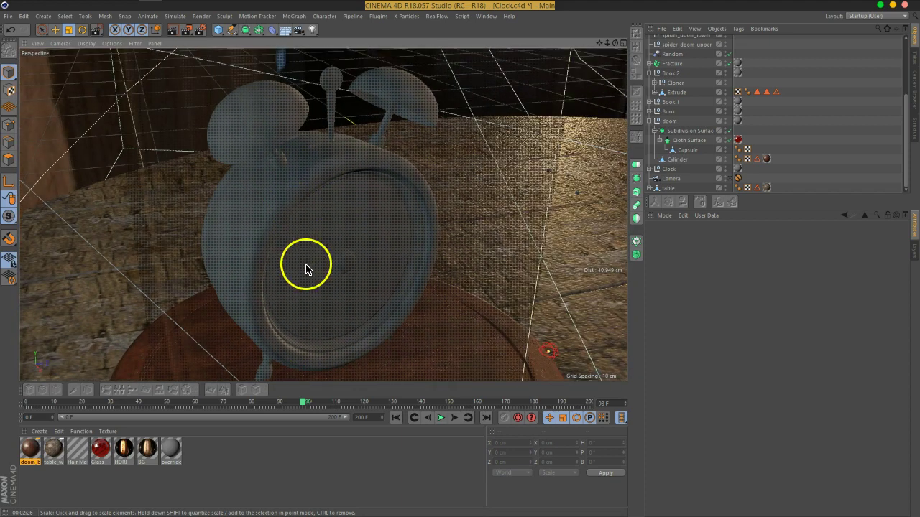
alt+drag(314, 271, 354, 307)
key(ctrl+s)
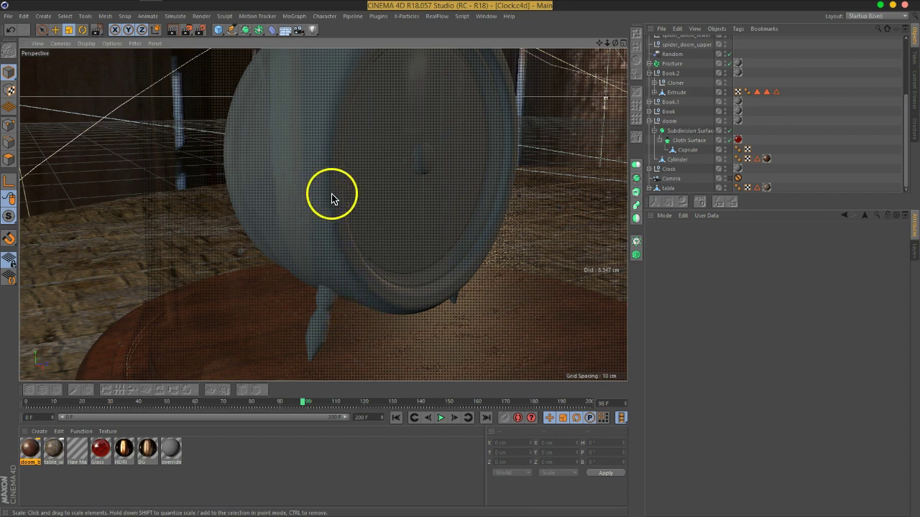
- Create a new material and name it chrom
alt+drag(355, 278, 410, 251)
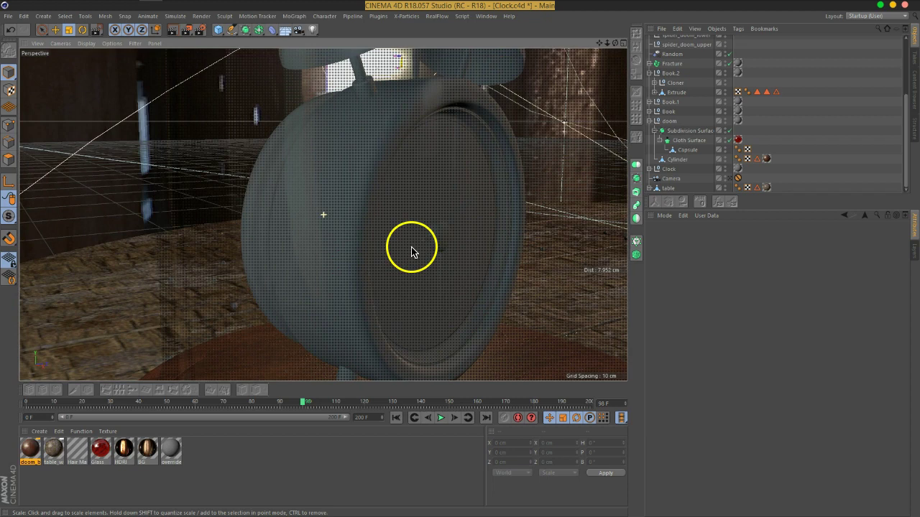
double_click(199, 472)
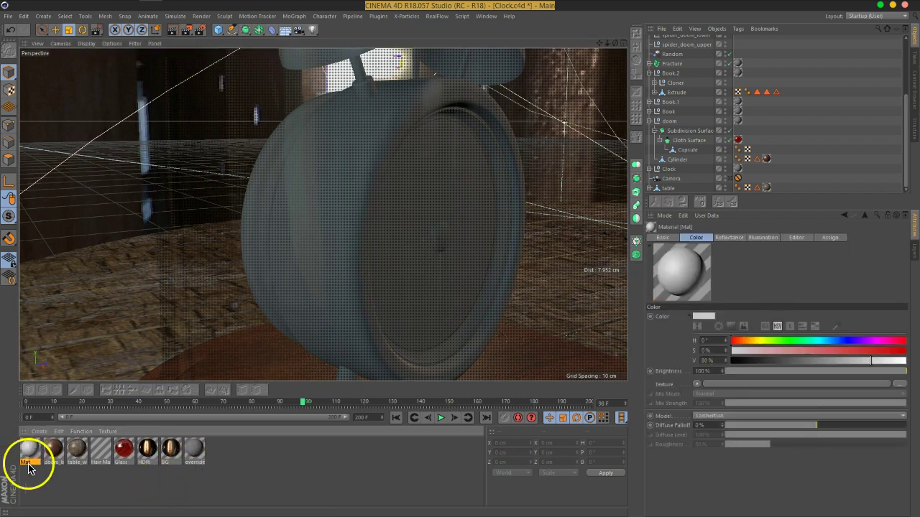
double_click(29, 463)
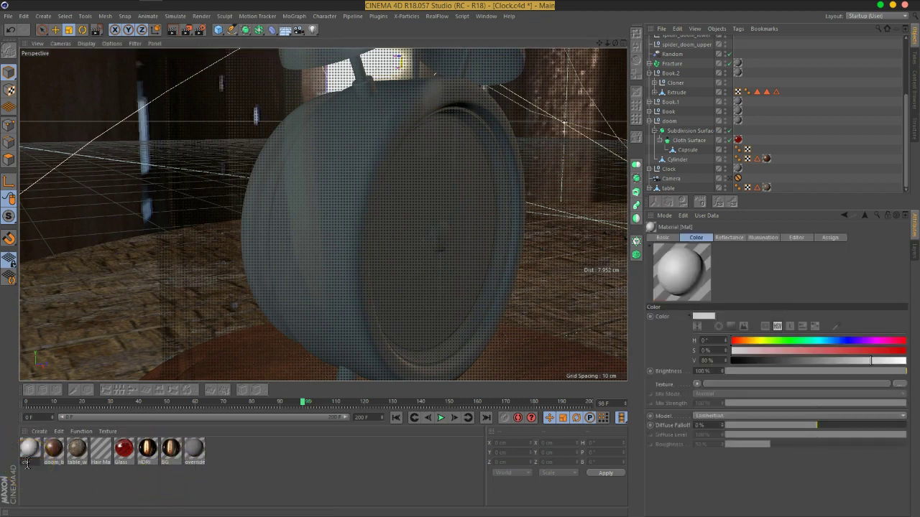
text(chrom)
key(Return)
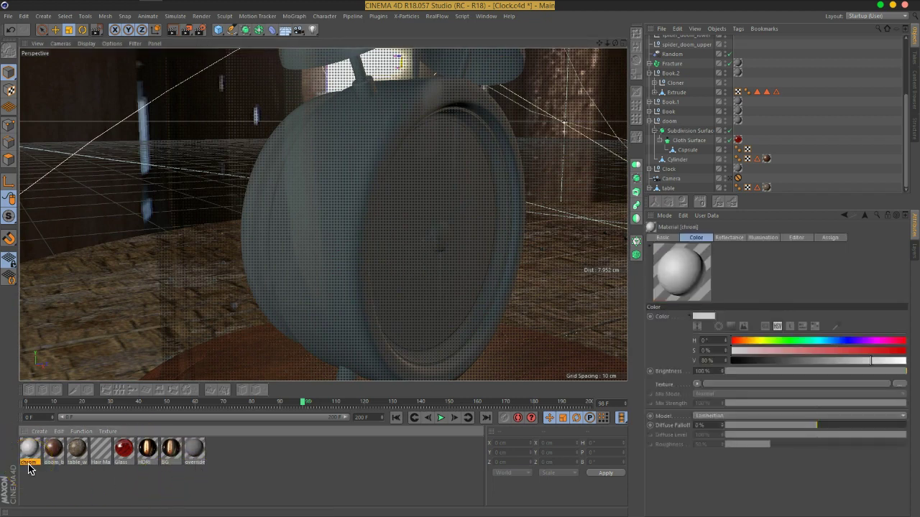
- Expand the Clock hierarchy and delete the override texture tags from the doom and Clock groups
click(649, 168)
scroll(647, 173, down, 3)
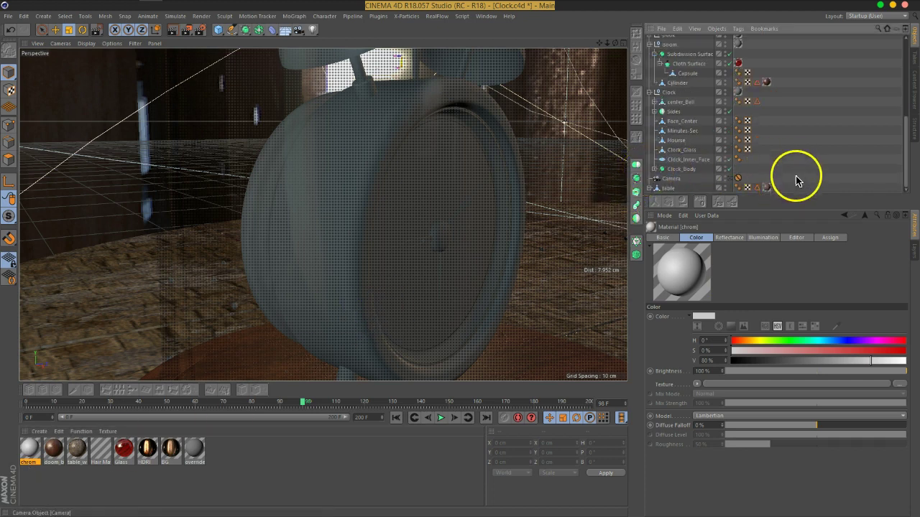
drag(777, 194, 774, 225)
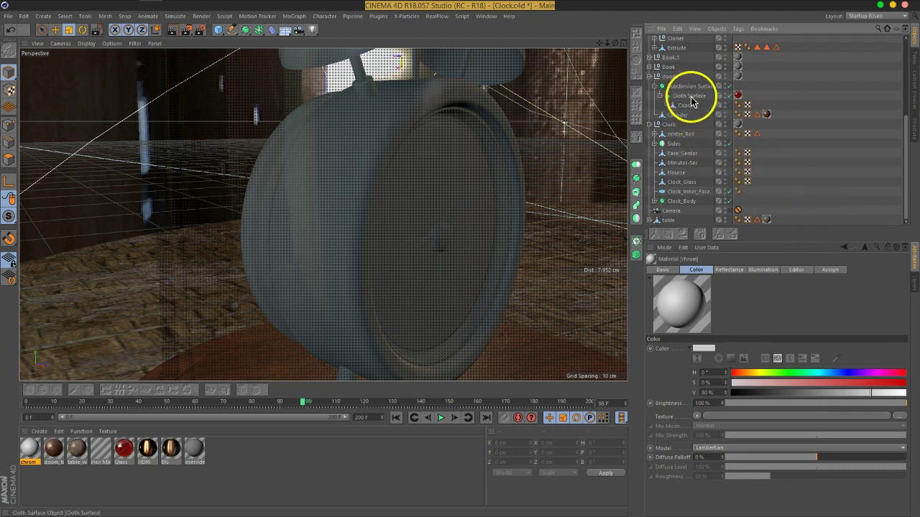
click(738, 76)
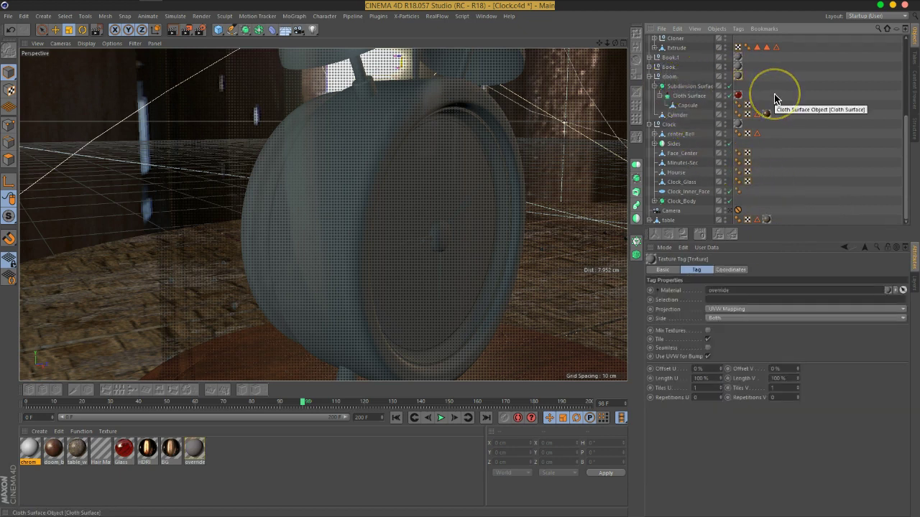
click(775, 98)
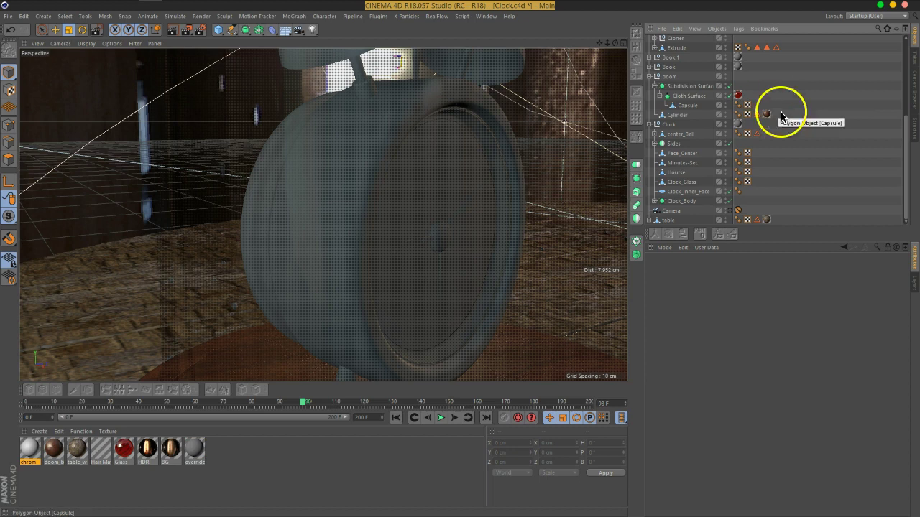
click(649, 76)
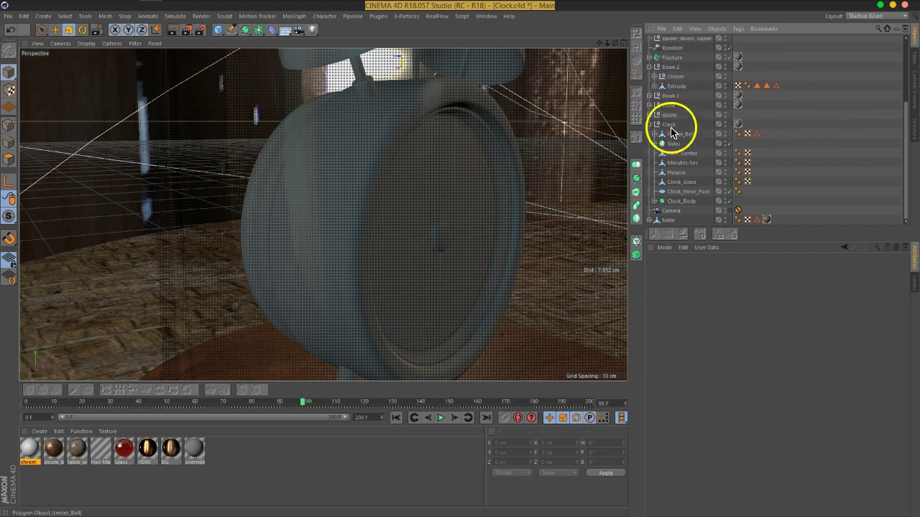
click(738, 125)
key(Delete)
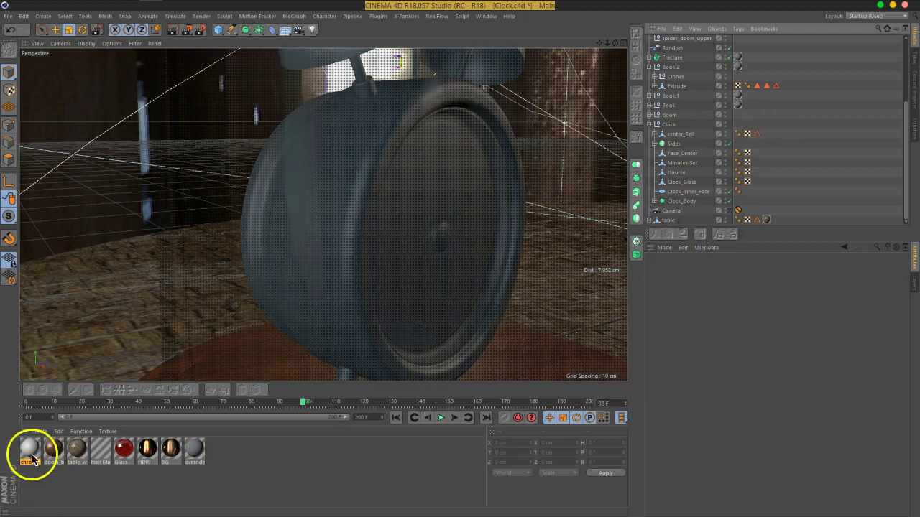
- Rename the chrom material to chrom-Body and assign it to the Clock_Body object
alt+drag(427, 214, 376, 251)
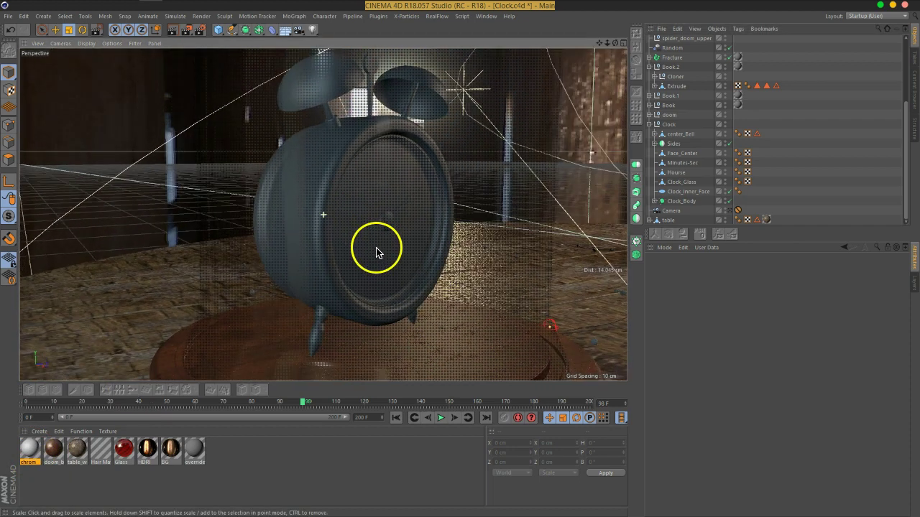
click(31, 463)
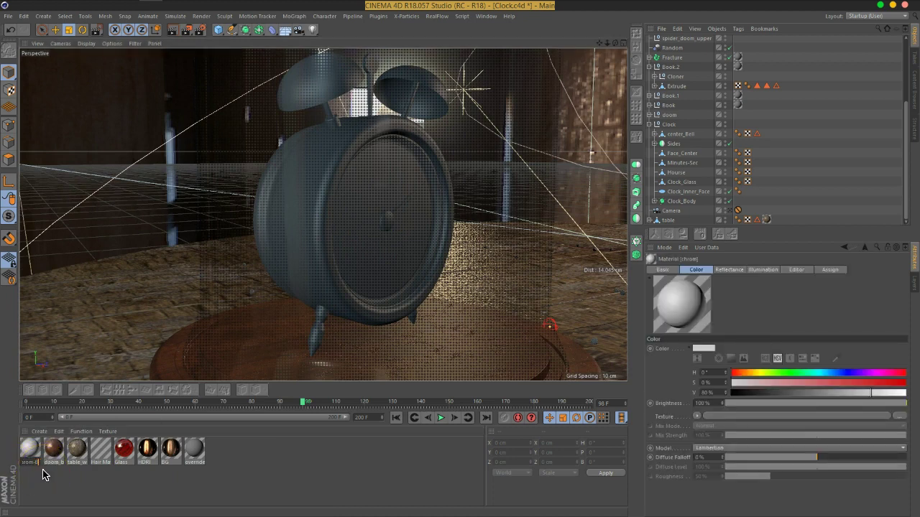
key(Return)
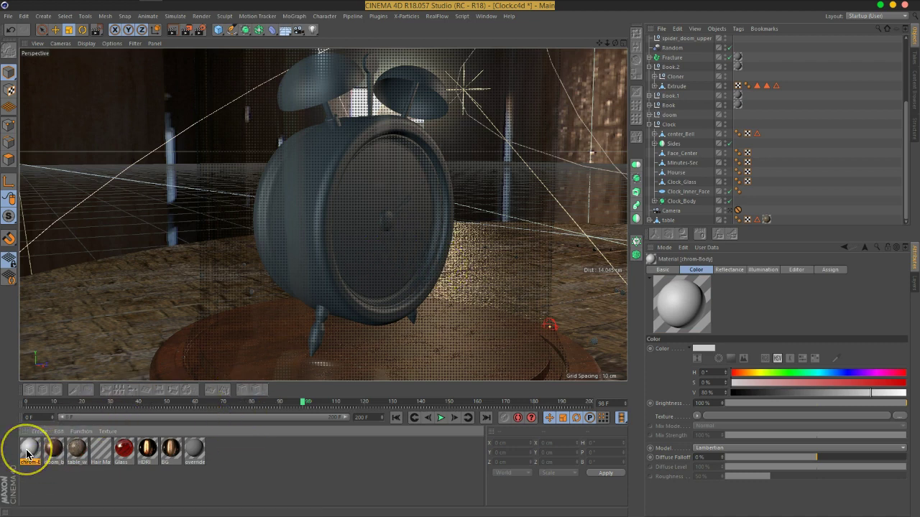
drag(29, 453, 690, 199)
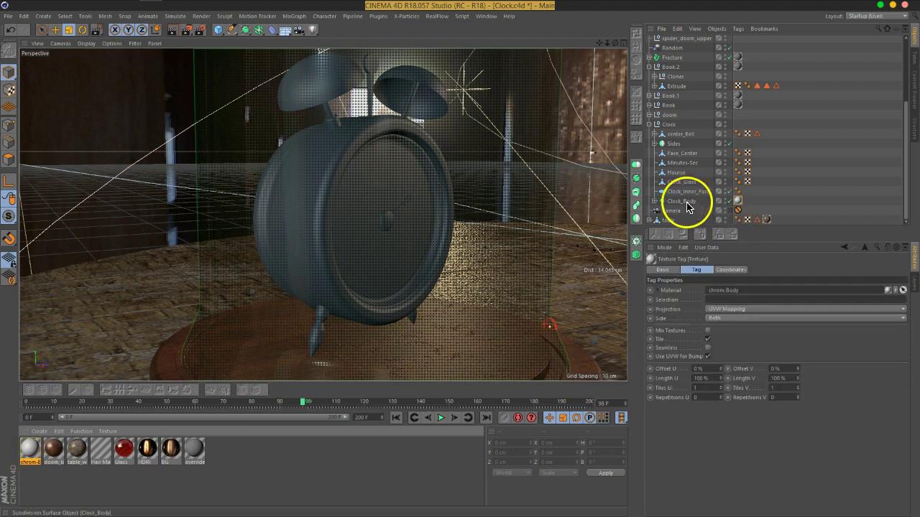
- Open the chrom-Body material for editing and darken its base color to a value of about 8%
double_click(30, 449)
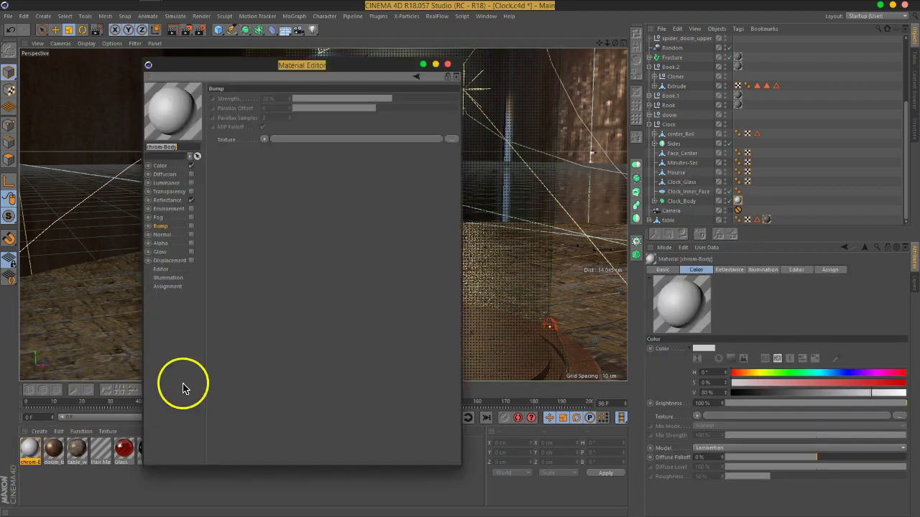
drag(328, 63, 690, 34)
click(605, 137)
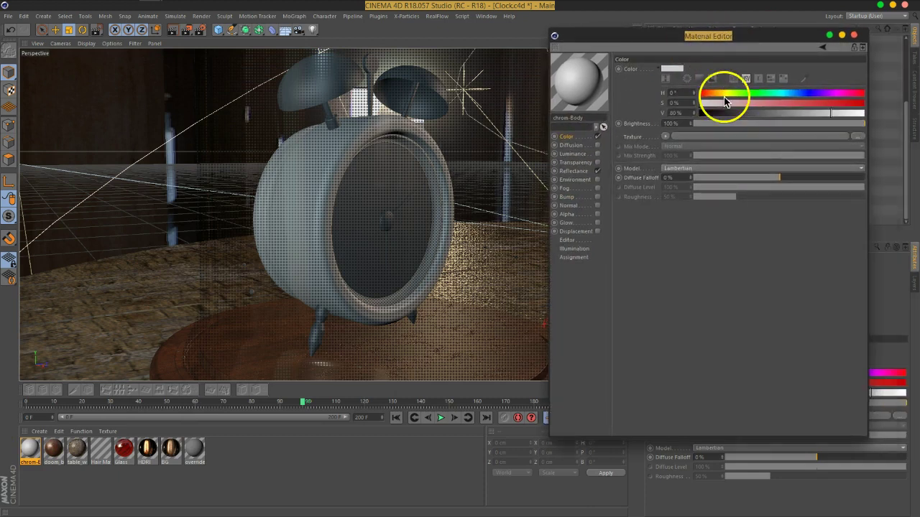
drag(758, 116, 714, 118)
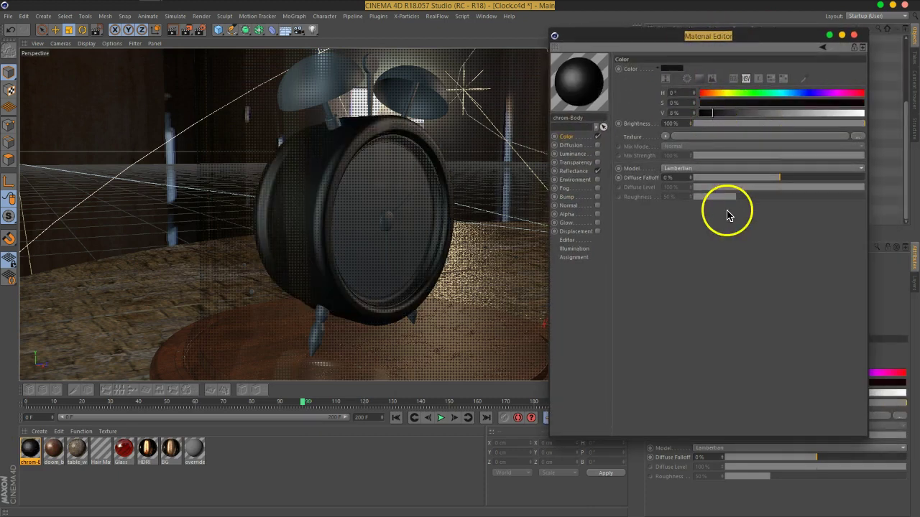
- Replace the default specular of chrom-Body with a GGX reflection layer
click(572, 171)
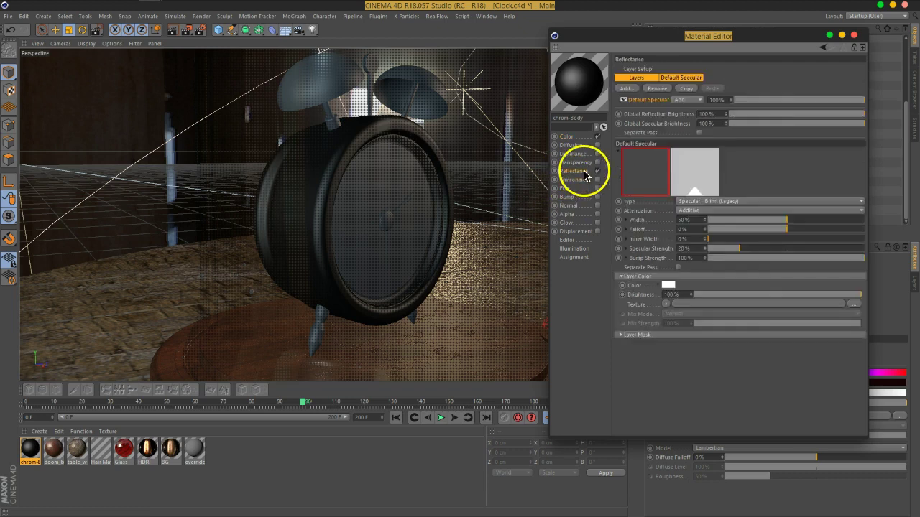
click(657, 88)
click(628, 89)
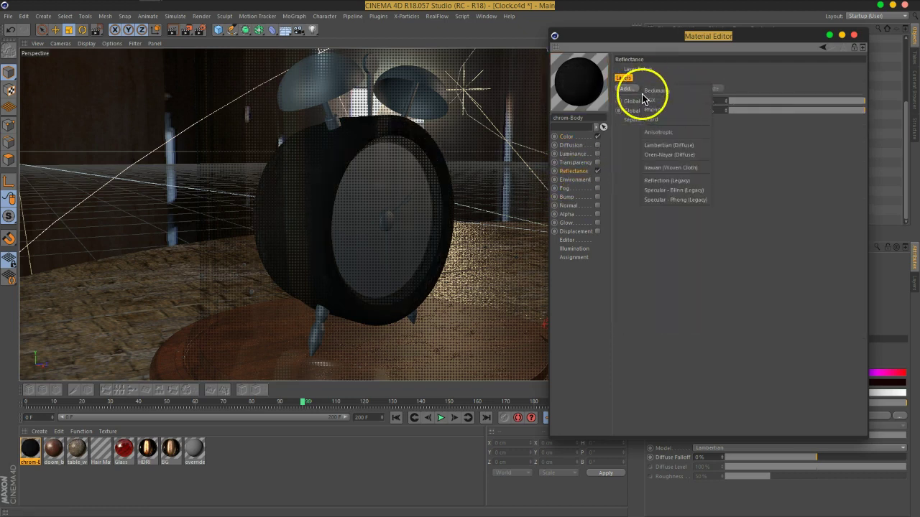
click(651, 100)
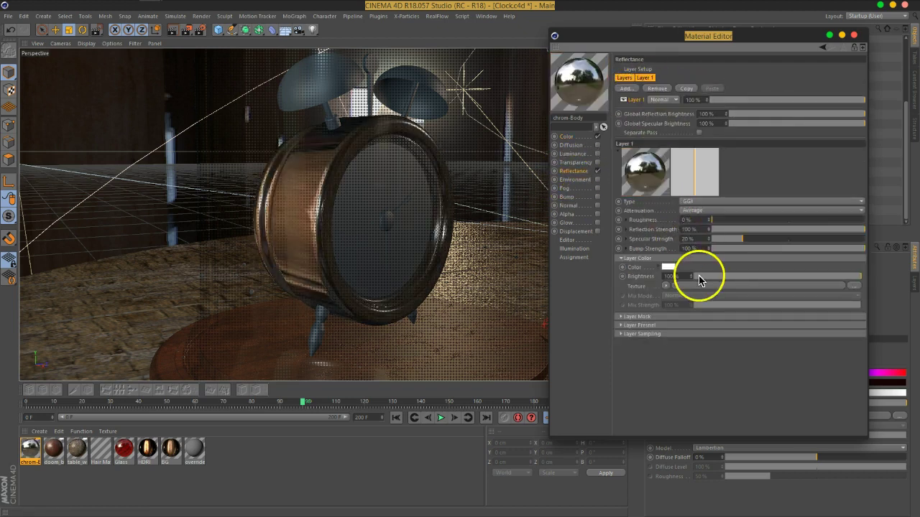
- Set the GGX layer's Fresnel to Dielectric with an IOR of 20
click(648, 327)
click(678, 336)
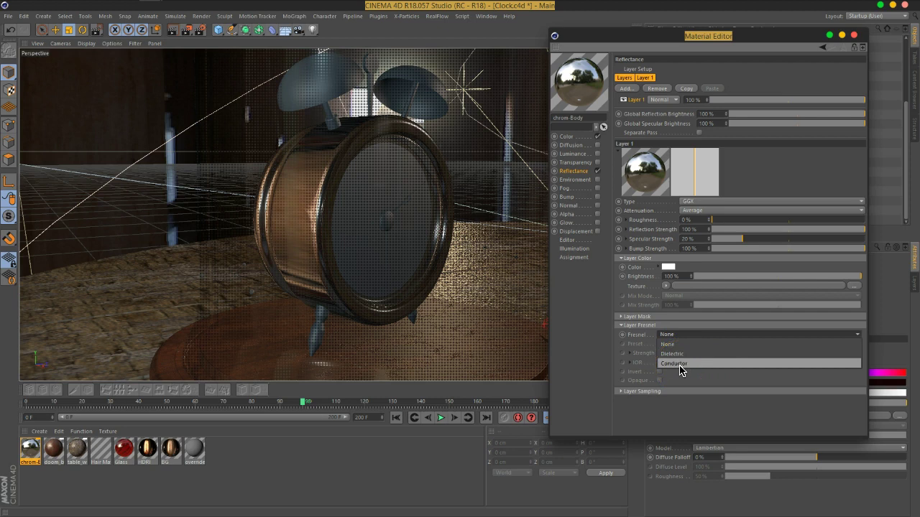
click(677, 354)
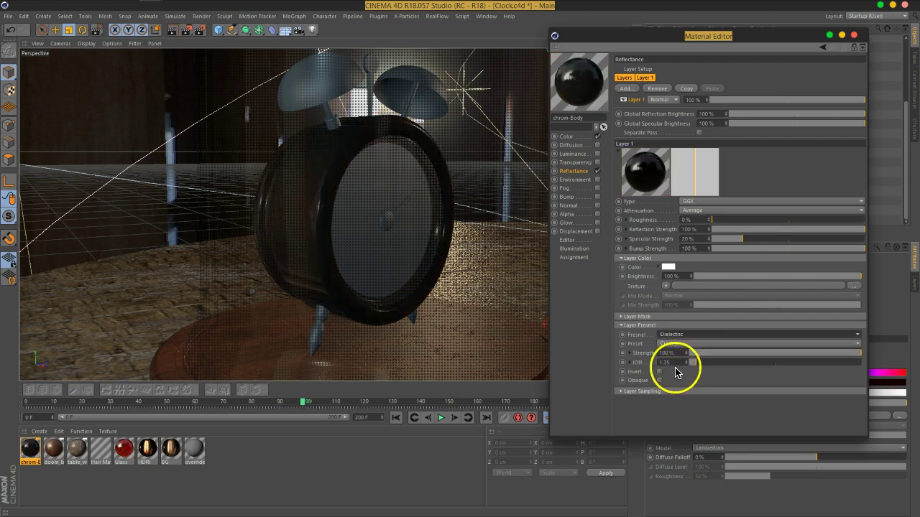
click(674, 363)
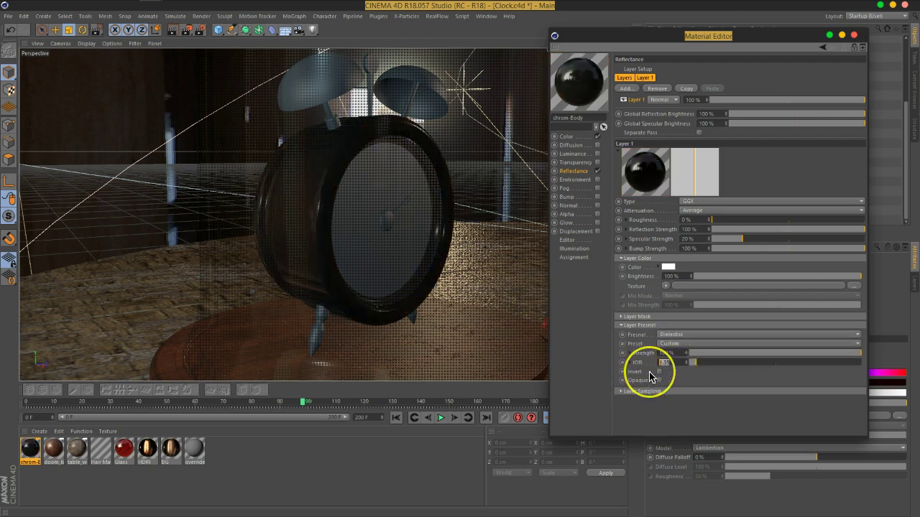
text(20)
key(Return)
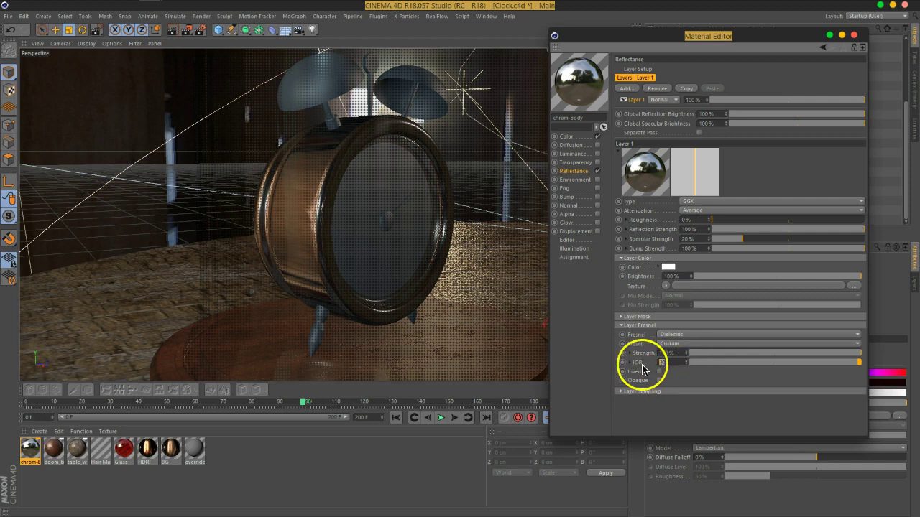
- Switch the GGX layer's Fresnel to Conductor and set its IOR to 12
click(684, 334)
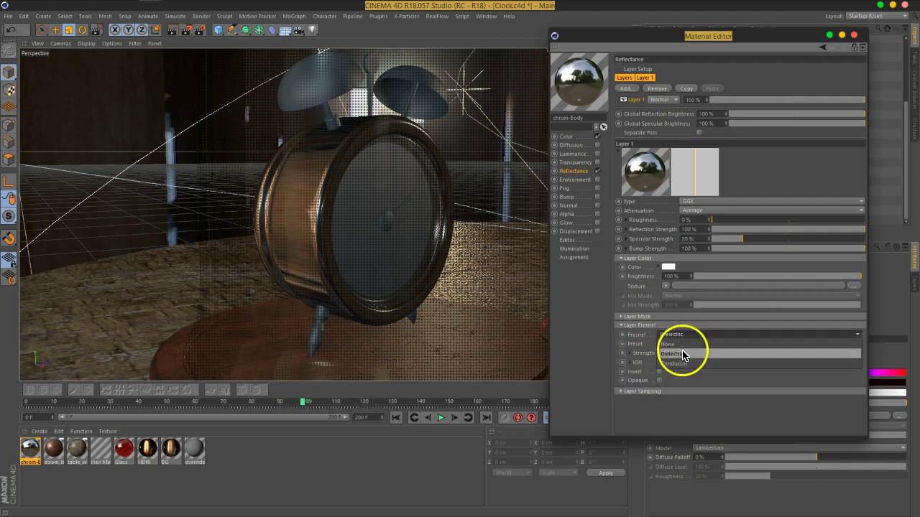
click(683, 367)
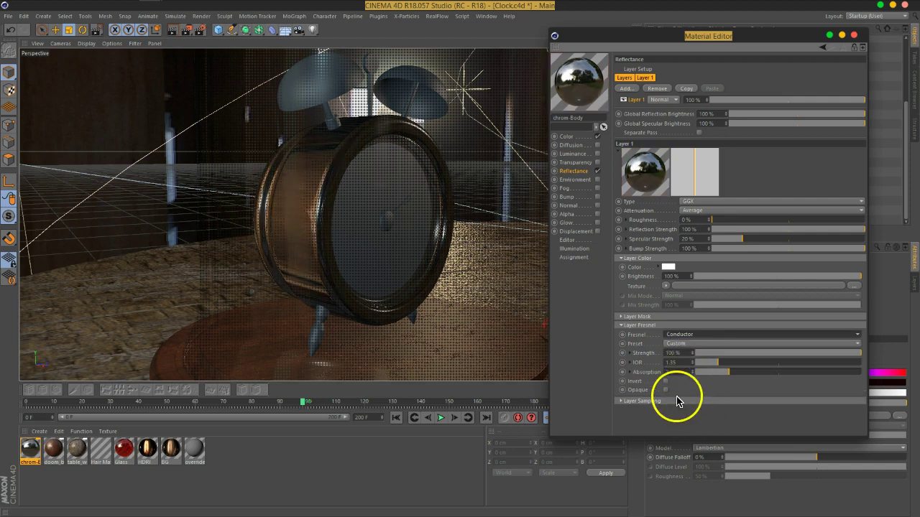
double_click(679, 364)
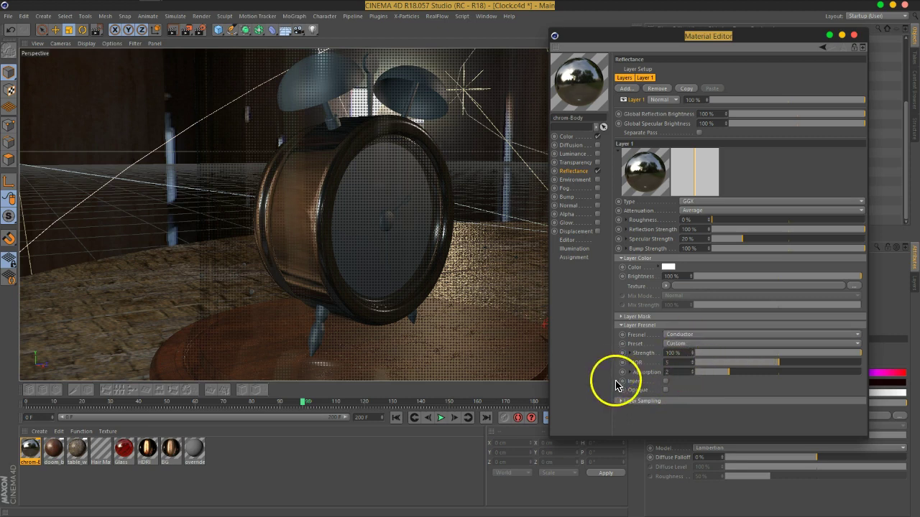
text(1)
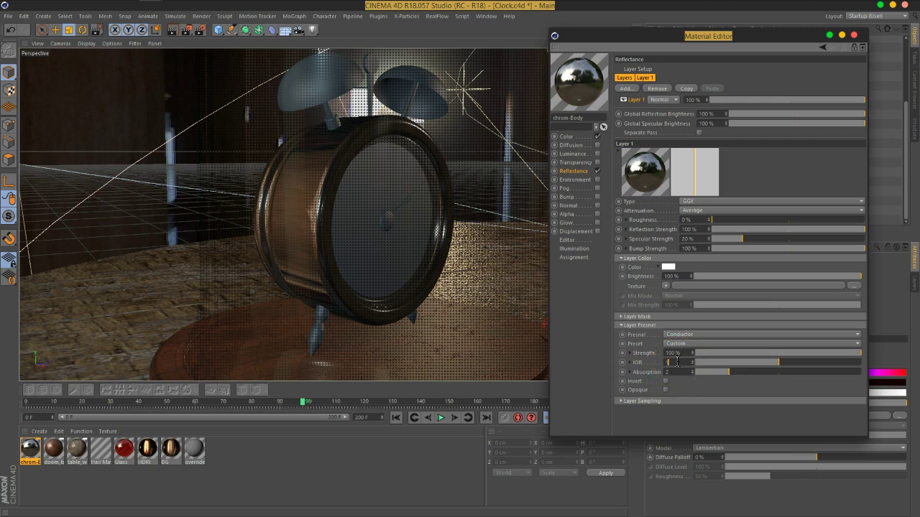
text(.2)
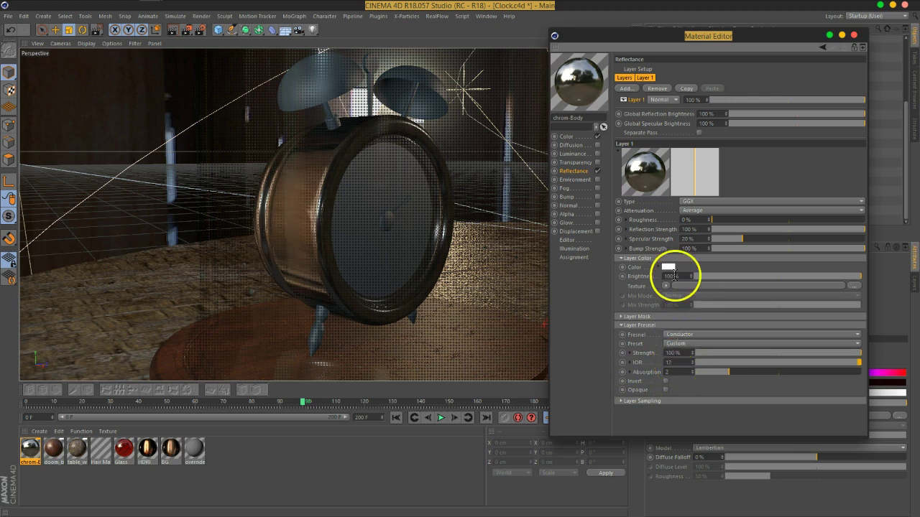
click(649, 325)
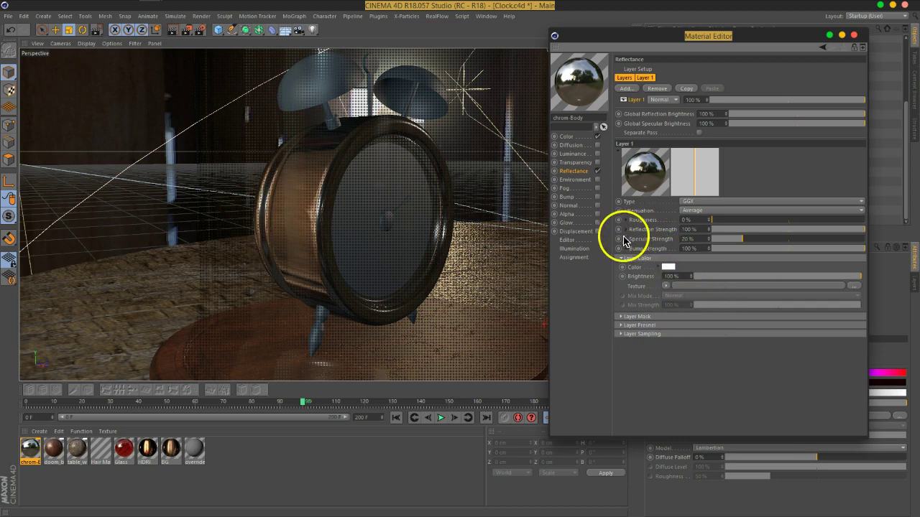
- Lower the layer's reflection strength to 94% and set its roughness to about 8%
alt+drag(448, 211, 532, 216)
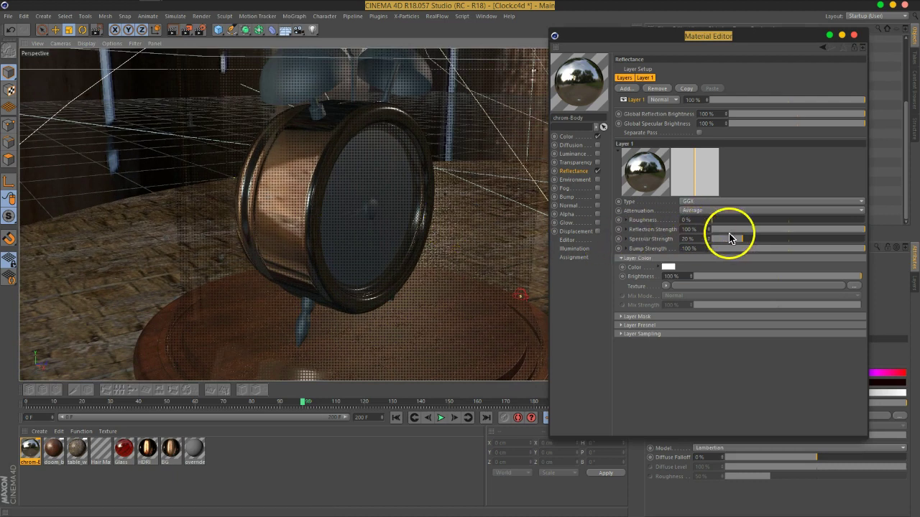
drag(863, 230, 862, 230)
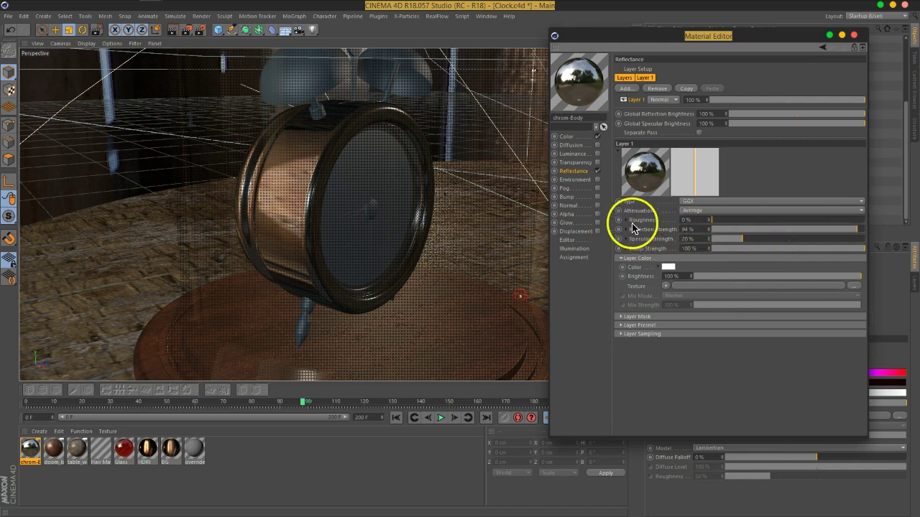
mouse_move(723, 223)
mouse_down()
mouse_move(731, 221)
mouse_move(721, 224)
mouse_up()
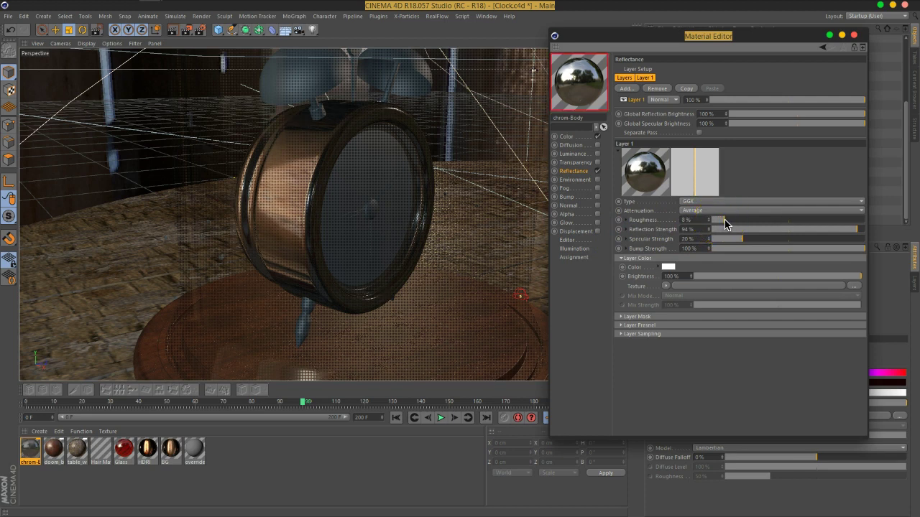
- Load the BW39.png mask as the layer's roughness texture and raise the roughness to about 20%
click(624, 220)
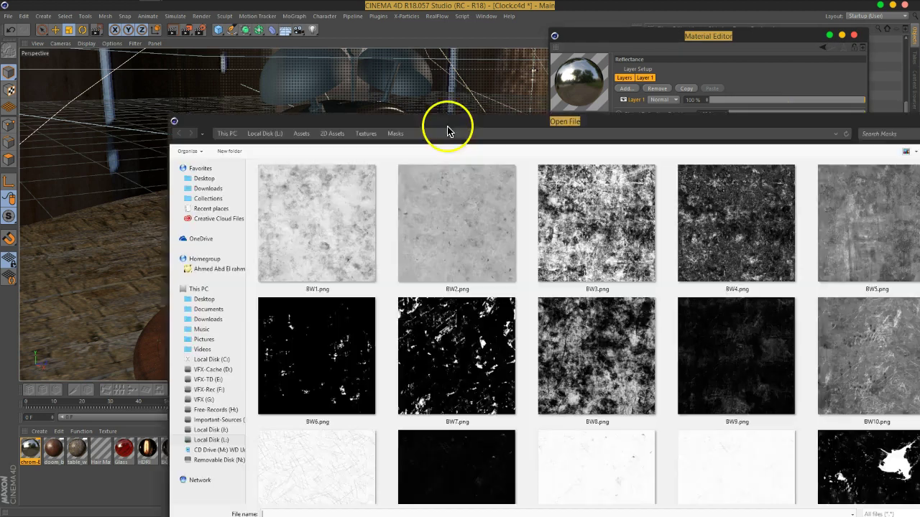
drag(448, 127, 370, 57)
click(493, 148)
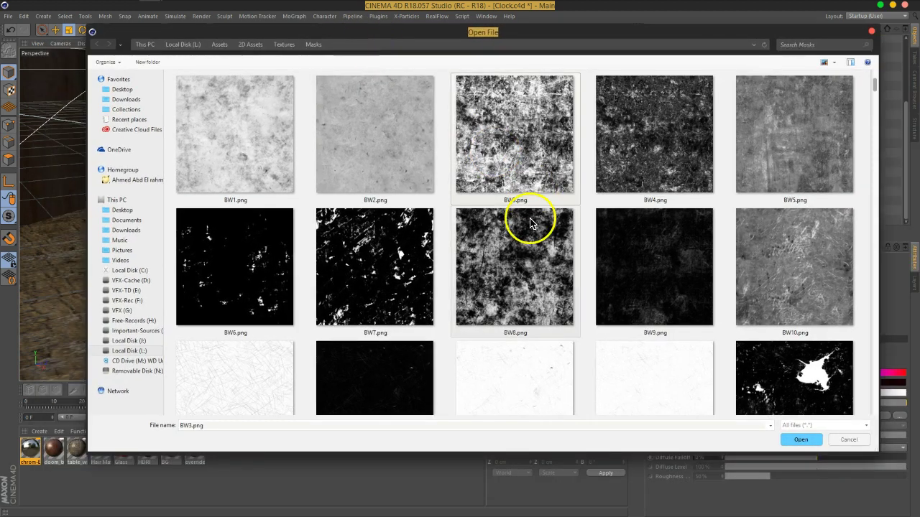
scroll(522, 218, down, 5)
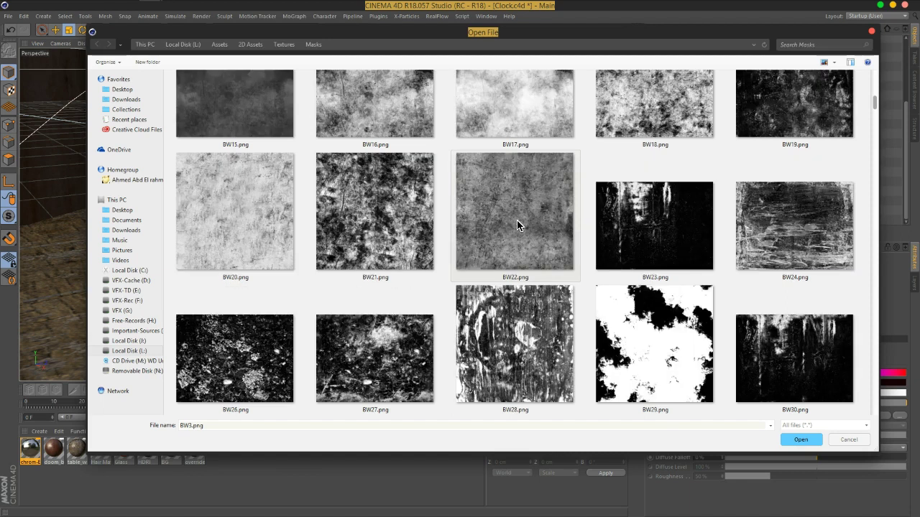
scroll(560, 255, down, 4)
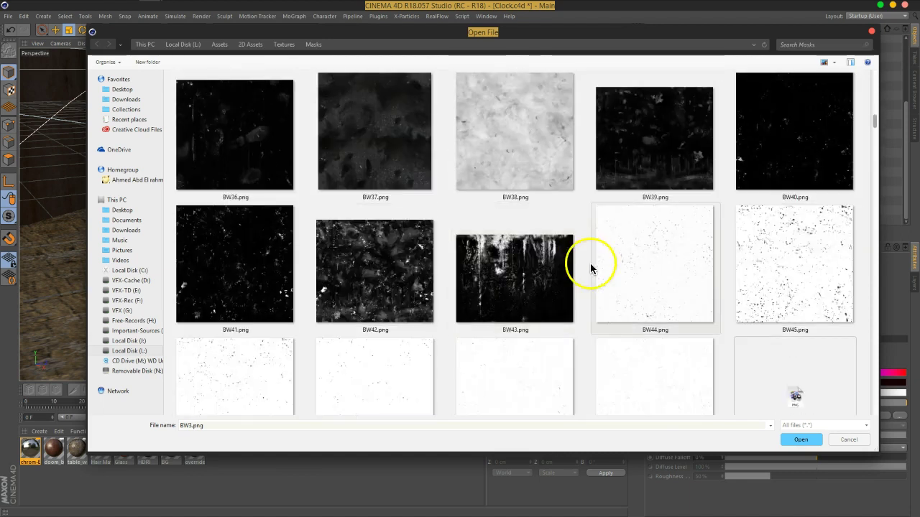
click(670, 163)
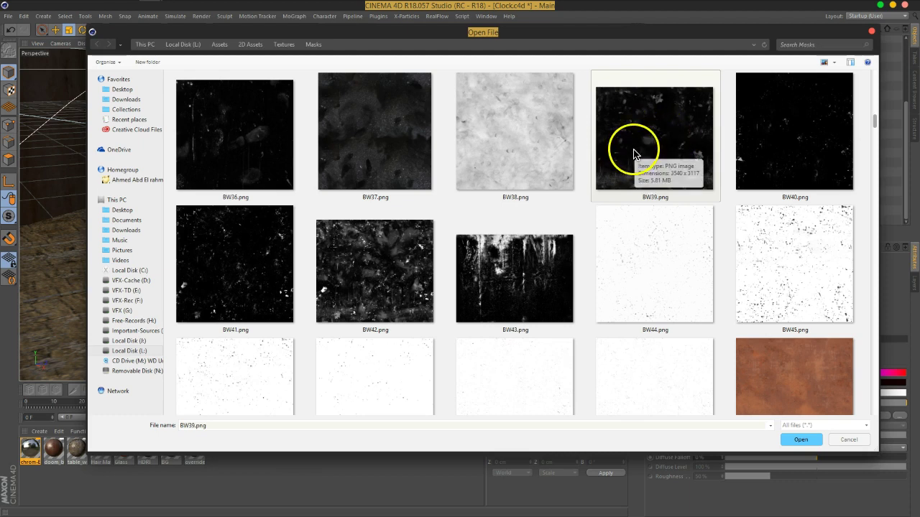
click(374, 270)
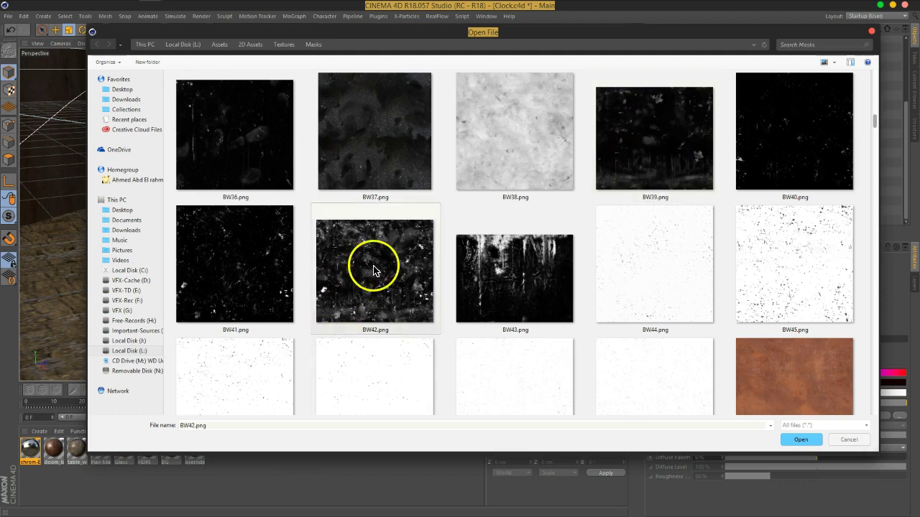
click(676, 160)
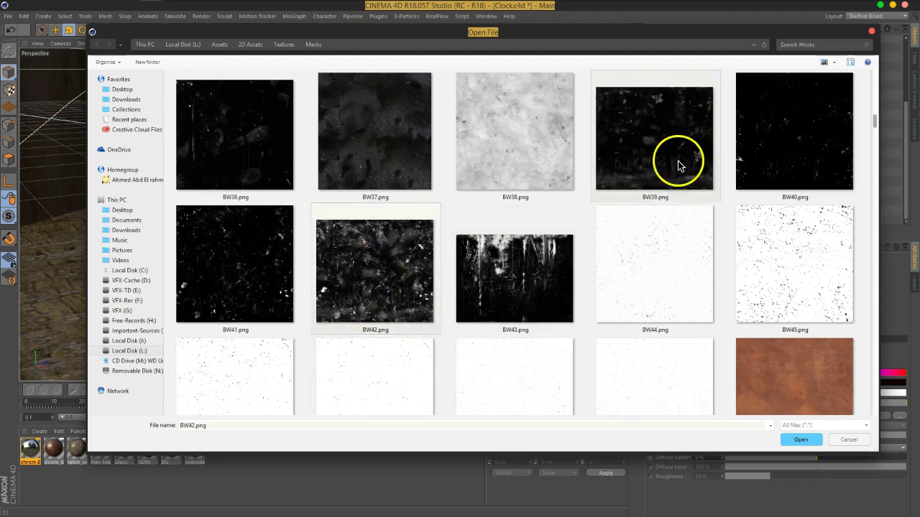
click(407, 267)
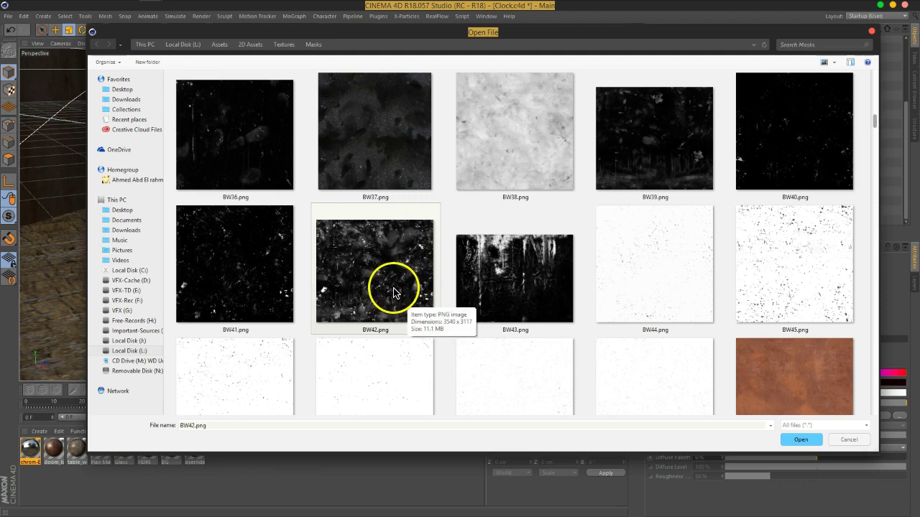
click(637, 154)
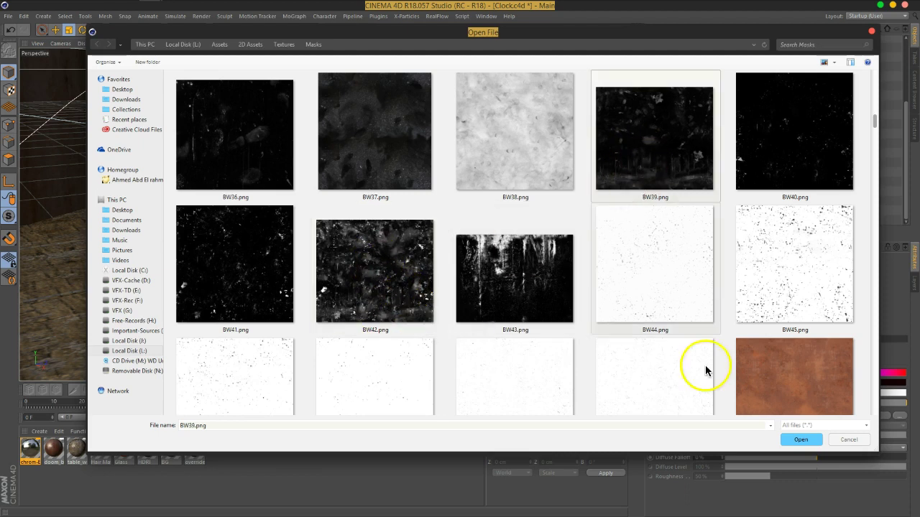
click(800, 439)
click(520, 298)
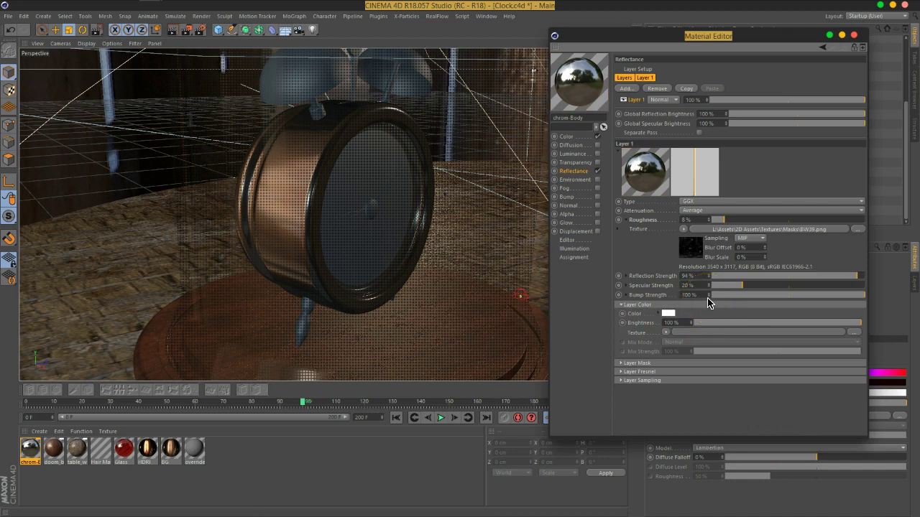
drag(718, 222, 743, 223)
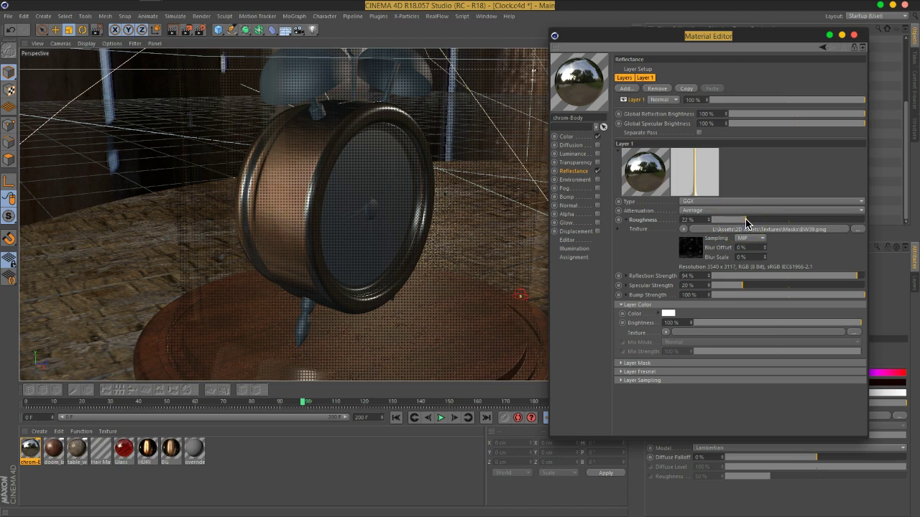
- Wrap the roughness mask in a Colorizer shader and open its settings alongside an enlarged preview of the chrom-Body material
click(684, 230)
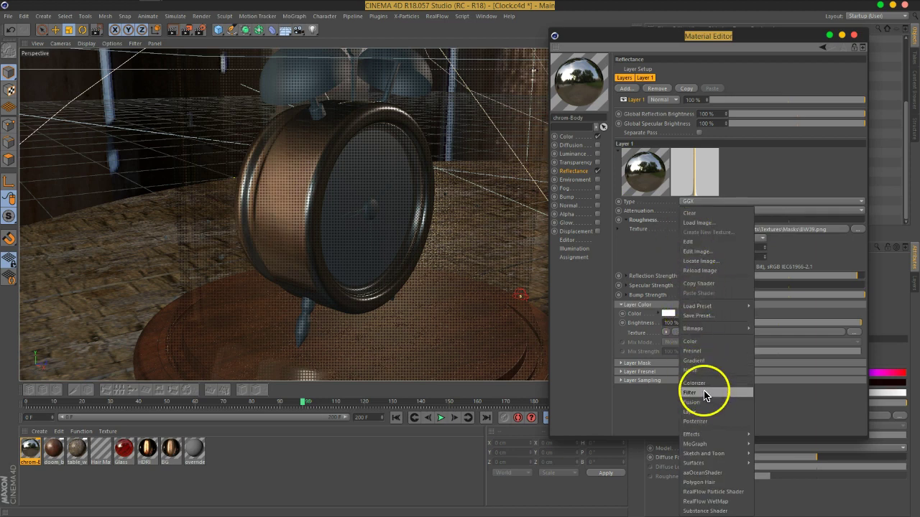
click(703, 392)
click(689, 251)
right_click(581, 84)
click(602, 90)
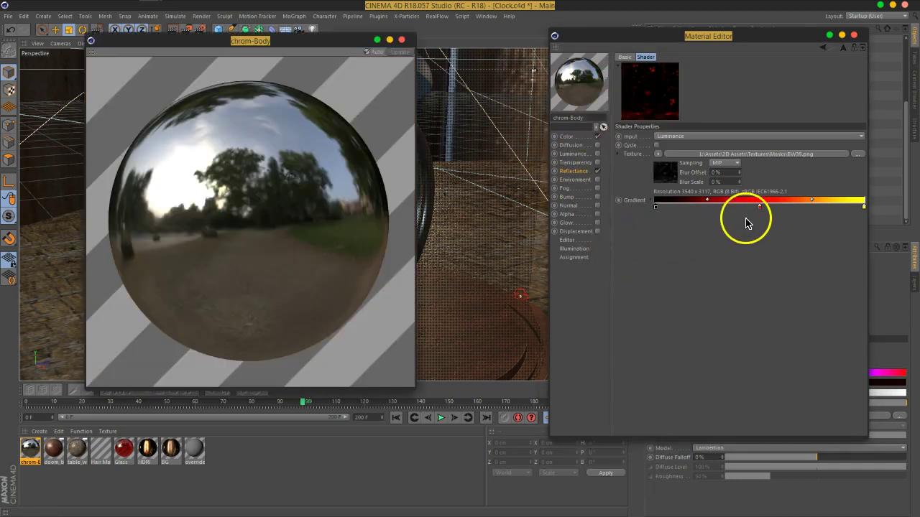
- Remove the middle red knot from the Colorizer gradient and recolor the yellow end knot white
drag(760, 207, 771, 329)
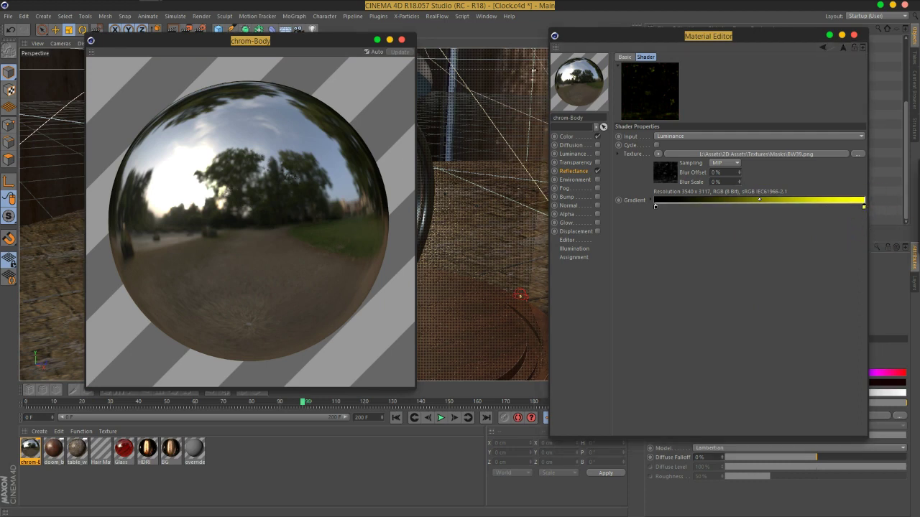
double_click(863, 207)
click(639, 220)
click(634, 247)
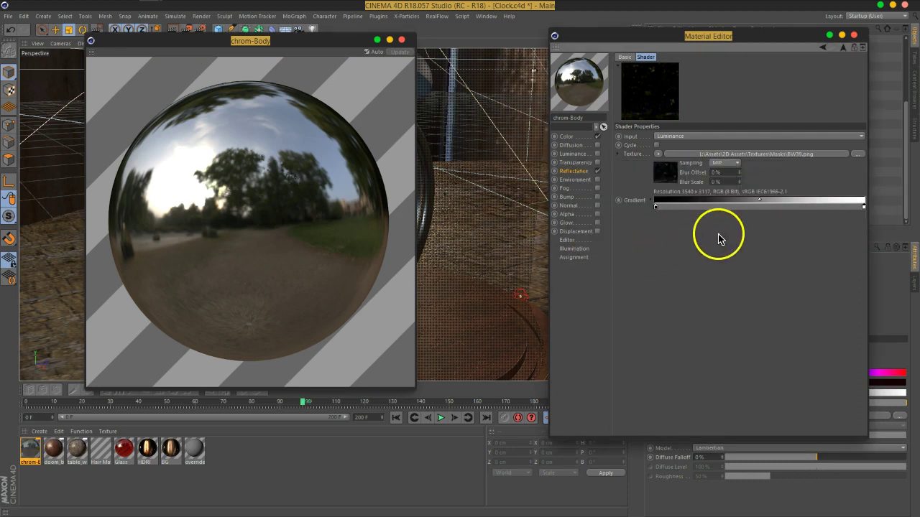
- Boost the roughness mask's contrast by moving the gradient's white knot to about one fifth of the way from the black end
drag(865, 208, 722, 207)
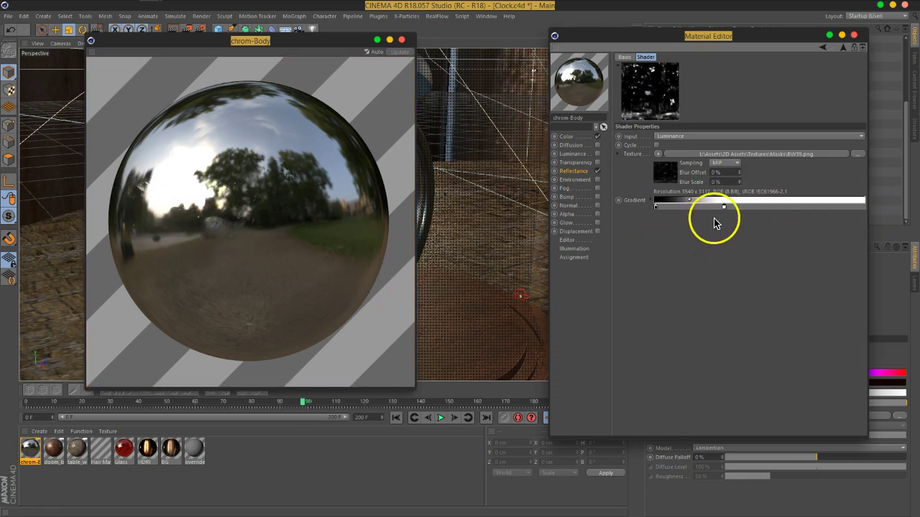
drag(723, 206, 687, 208)
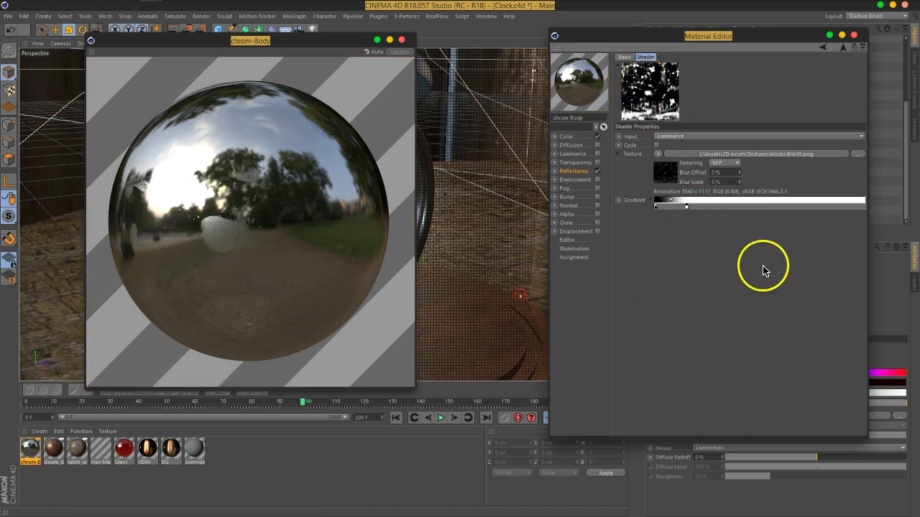
drag(686, 207, 696, 207)
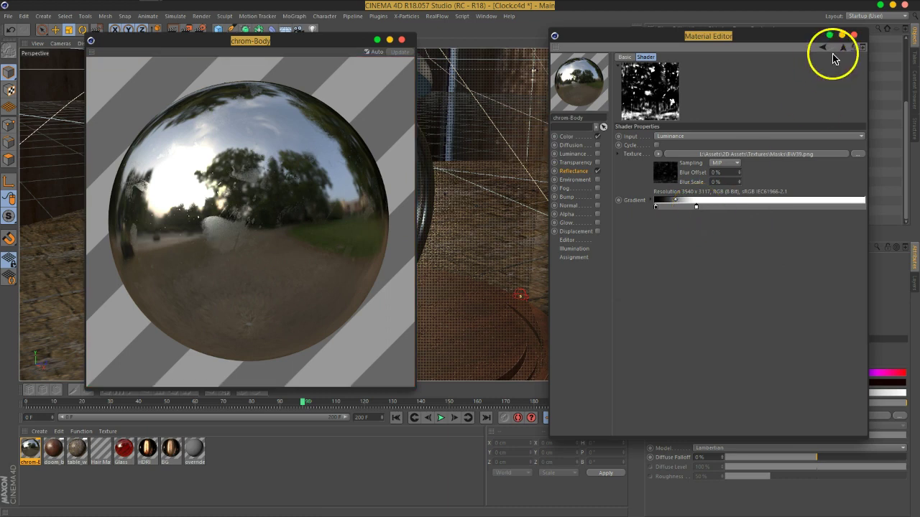
- Return to the reflectance settings and lower the layer's roughness to 14%
click(572, 172)
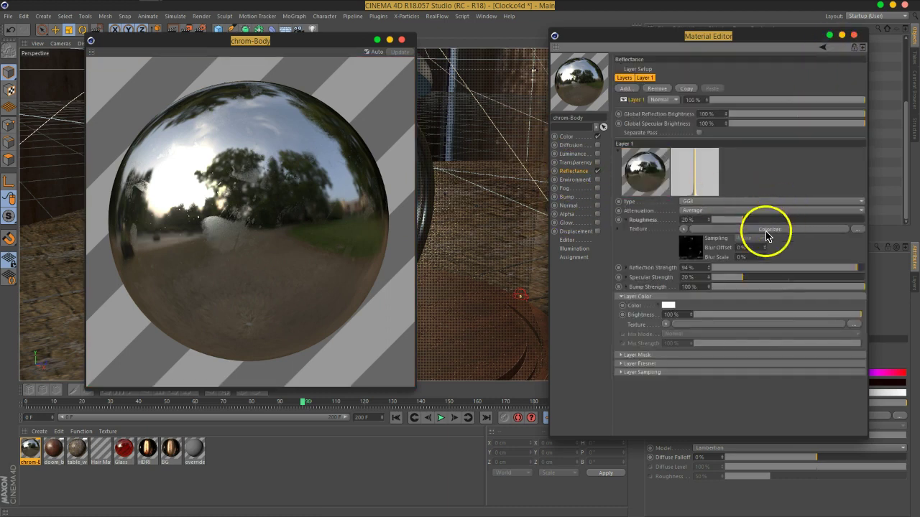
click(728, 220)
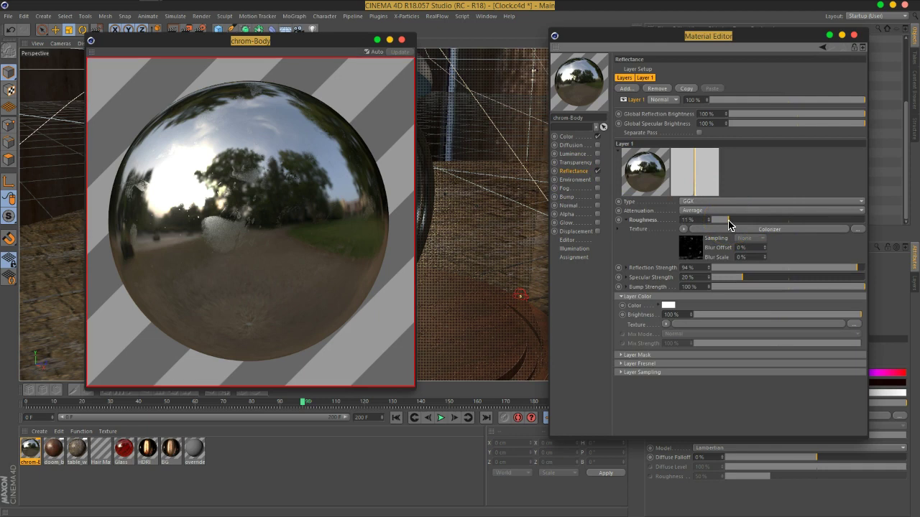
click(733, 220)
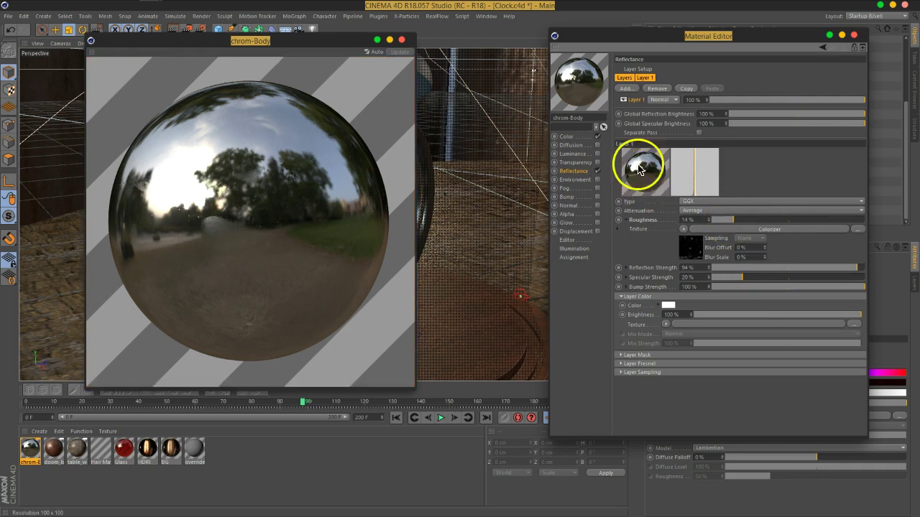
- Enable the chrom-Body material's Diffusion channel and load the mask BW36.png as its texture
click(579, 146)
click(598, 145)
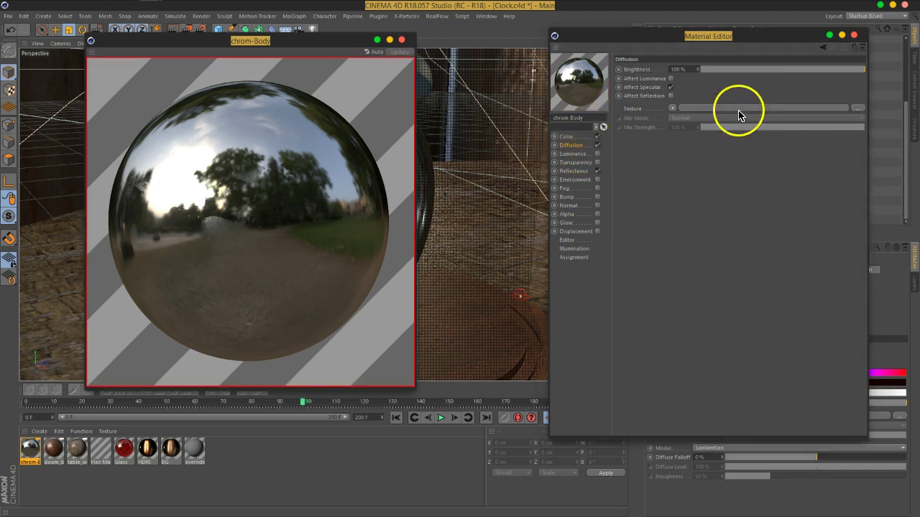
click(739, 110)
click(623, 242)
scroll(661, 277, down, 15)
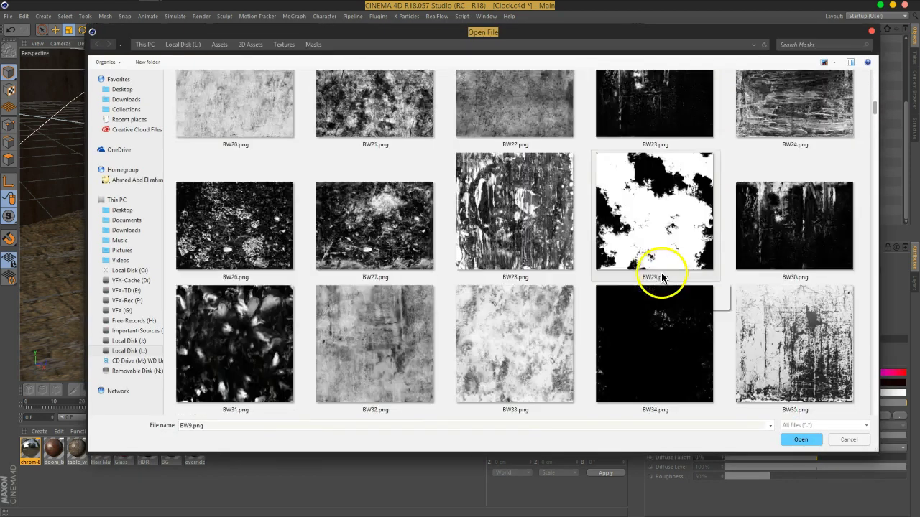
scroll(665, 284, down, 1)
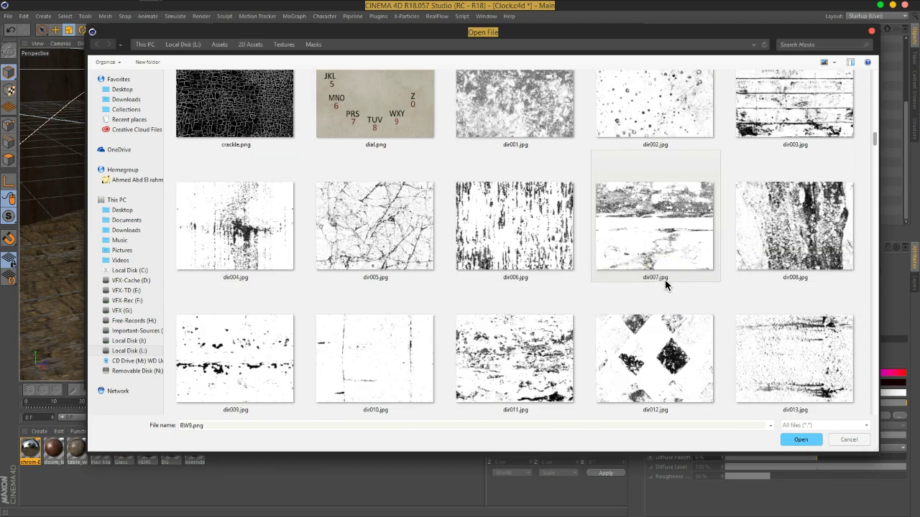
scroll(665, 285, up, 5)
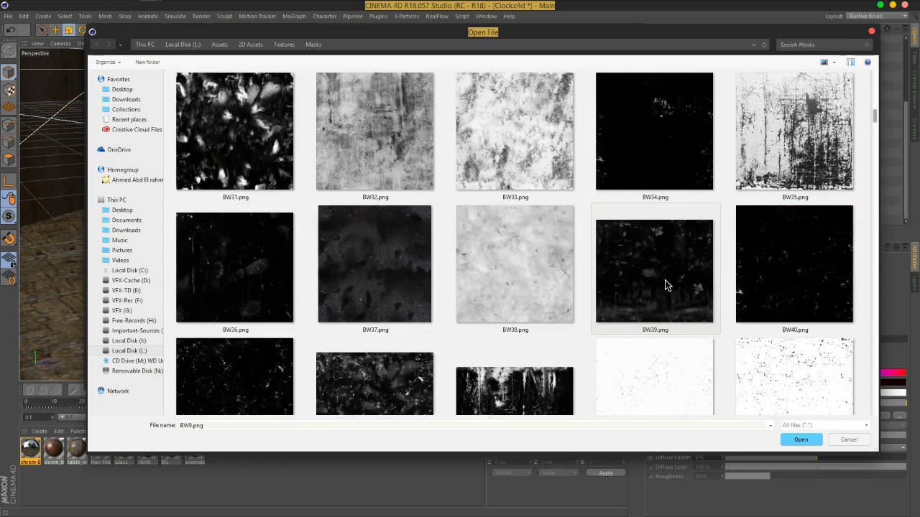
click(216, 259)
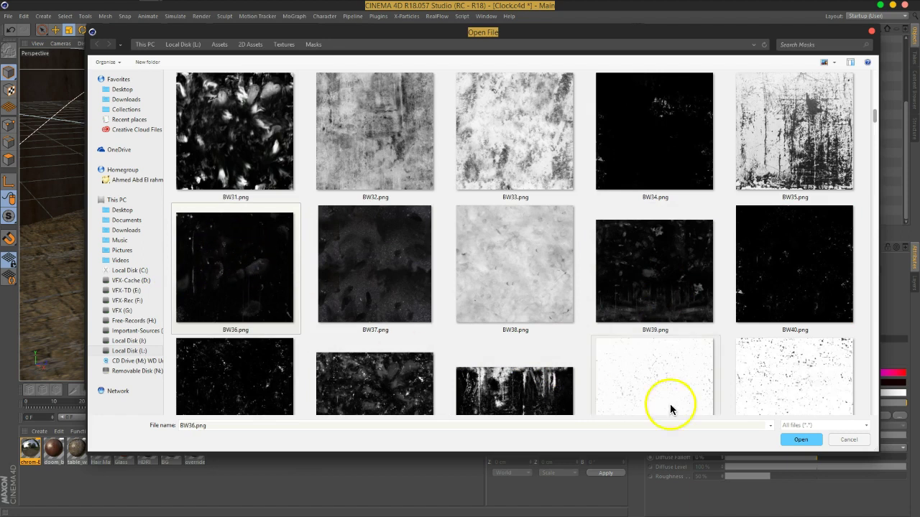
click(800, 439)
click(530, 296)
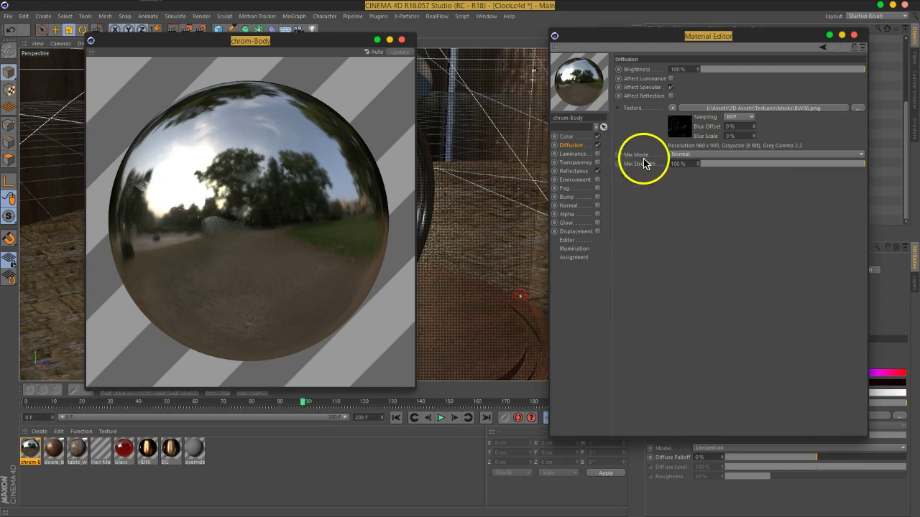
- Try the diffusion mask on reflections with the Add and Multiply mix modes, and switch Affect Reflection back off
click(670, 96)
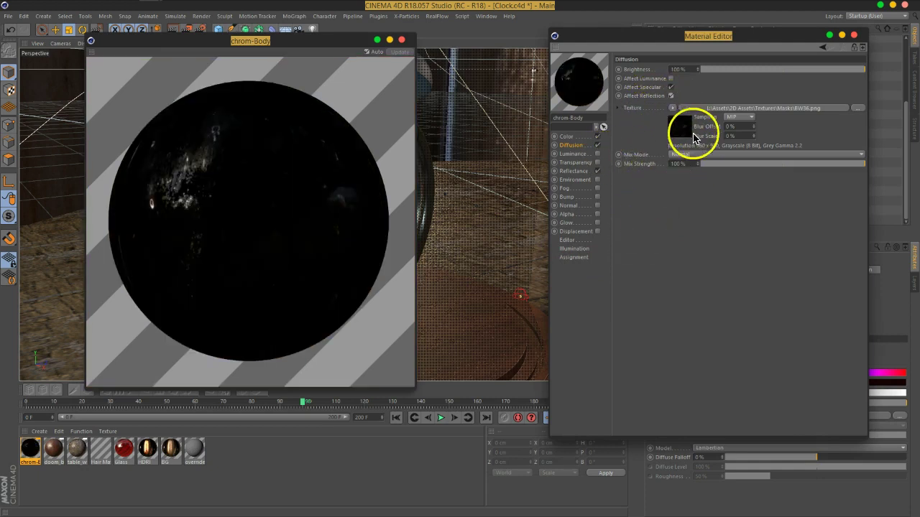
click(693, 156)
click(683, 171)
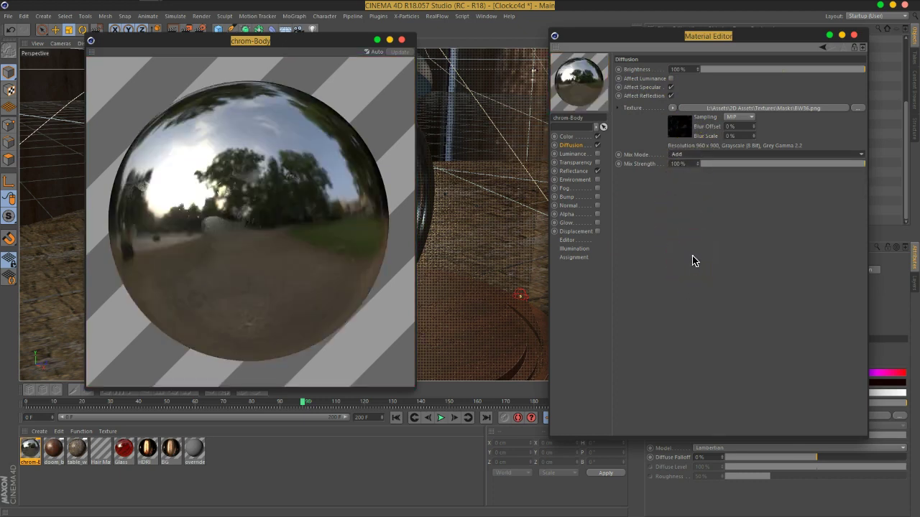
click(698, 156)
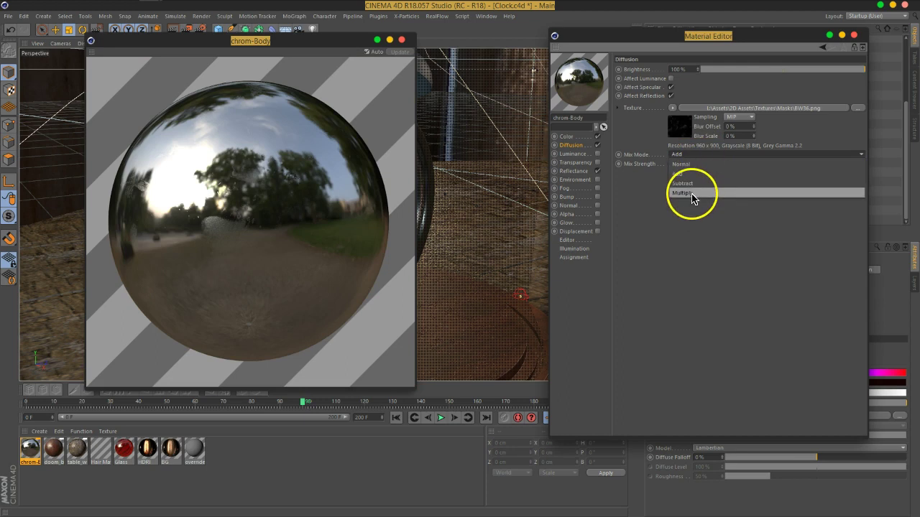
click(695, 194)
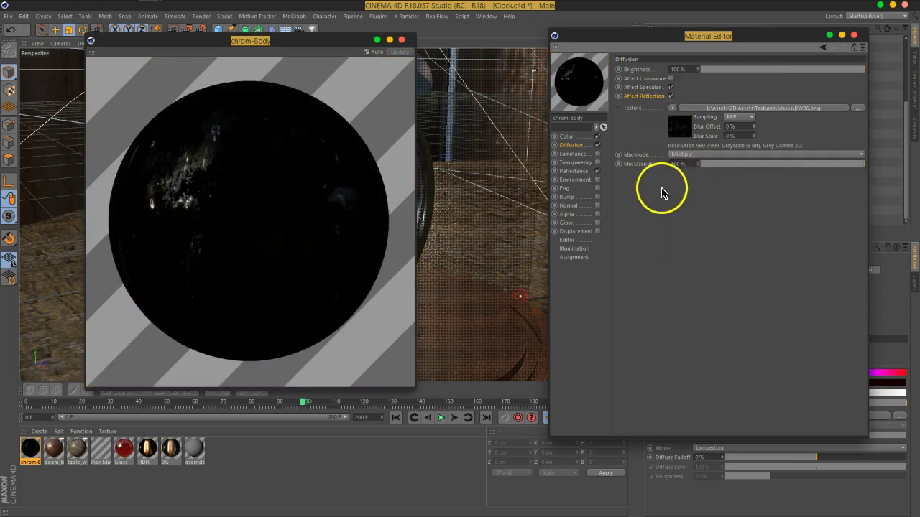
click(671, 97)
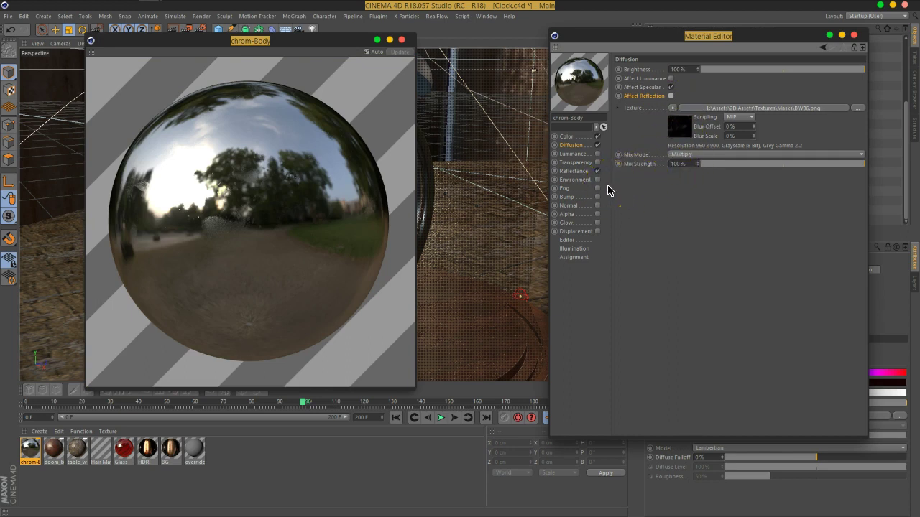
click(598, 145)
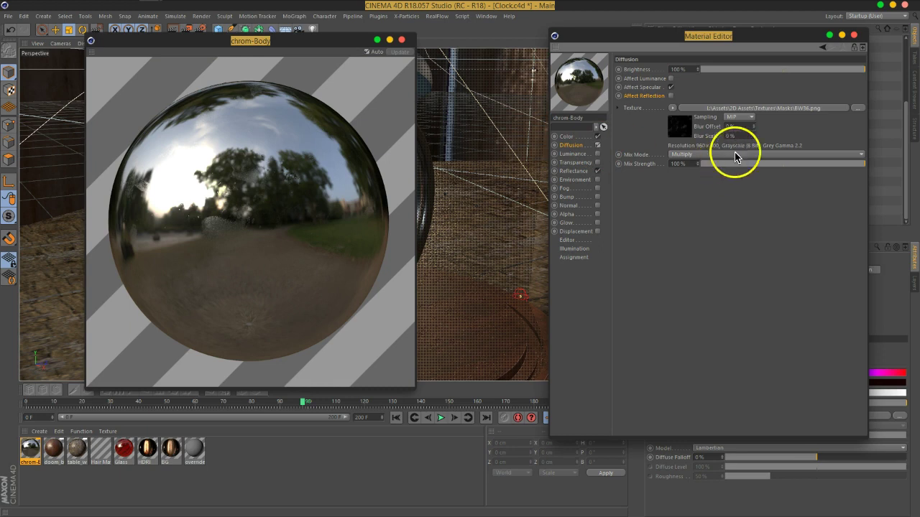
- Replace the diffusion texture with the mask BW5.png and enable Affect Reflection
click(857, 108)
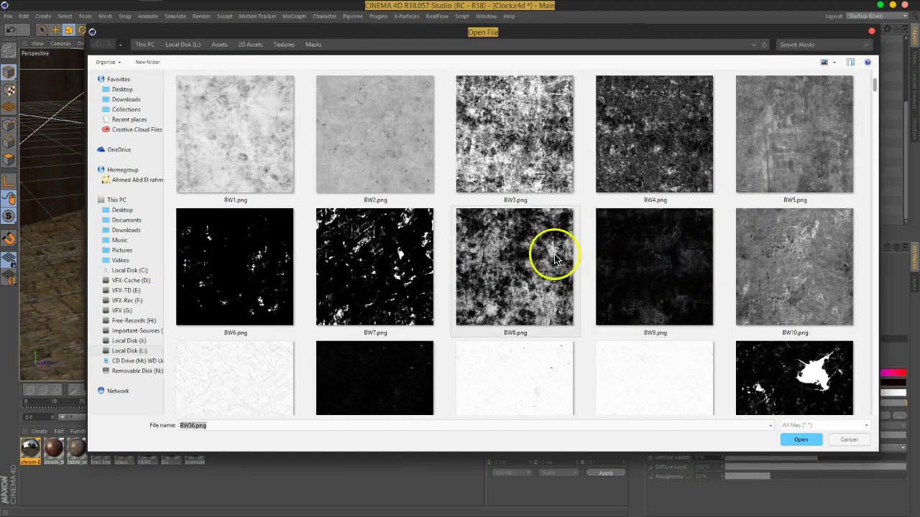
click(767, 265)
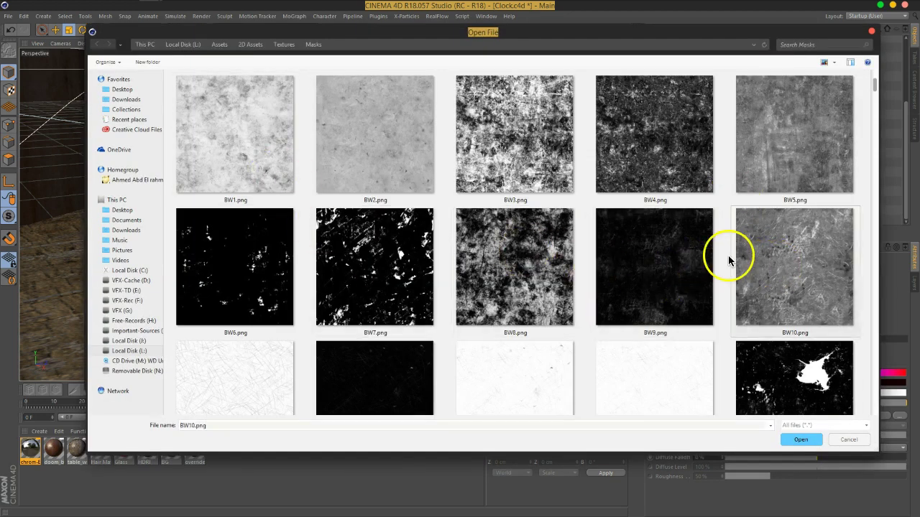
click(793, 152)
click(800, 440)
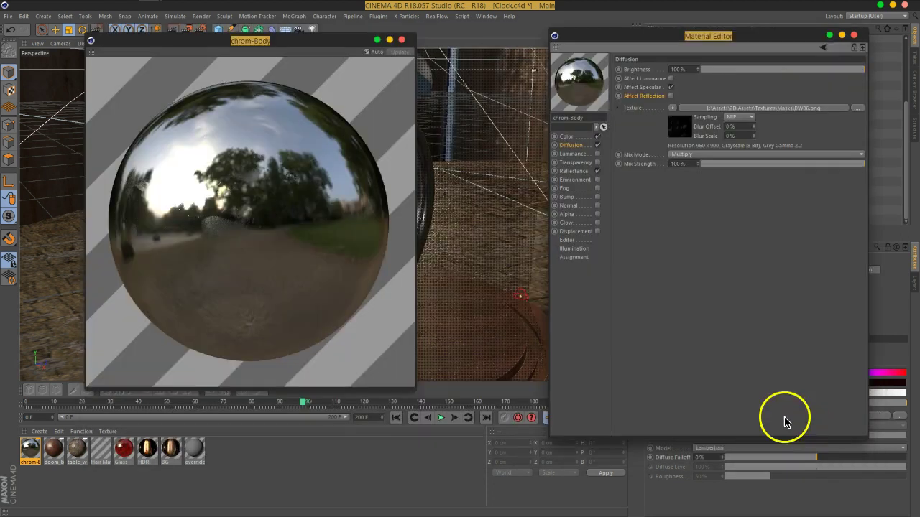
click(531, 293)
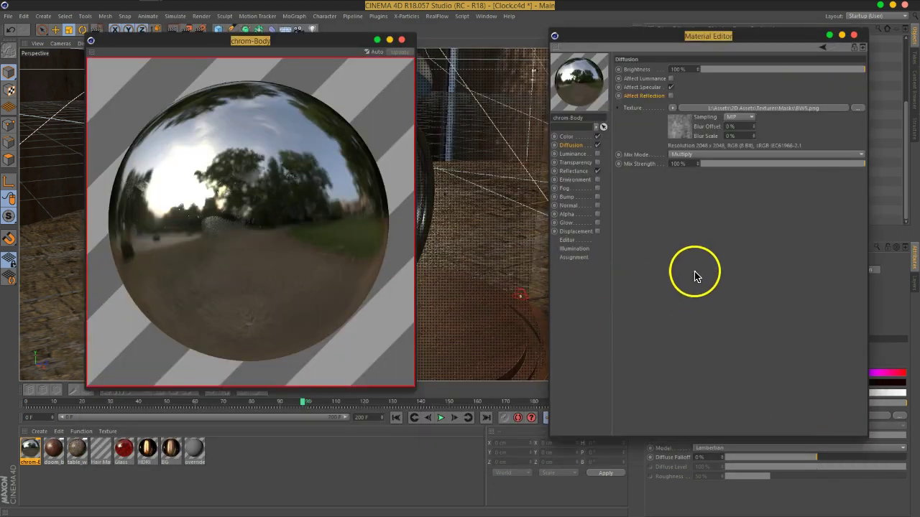
click(670, 96)
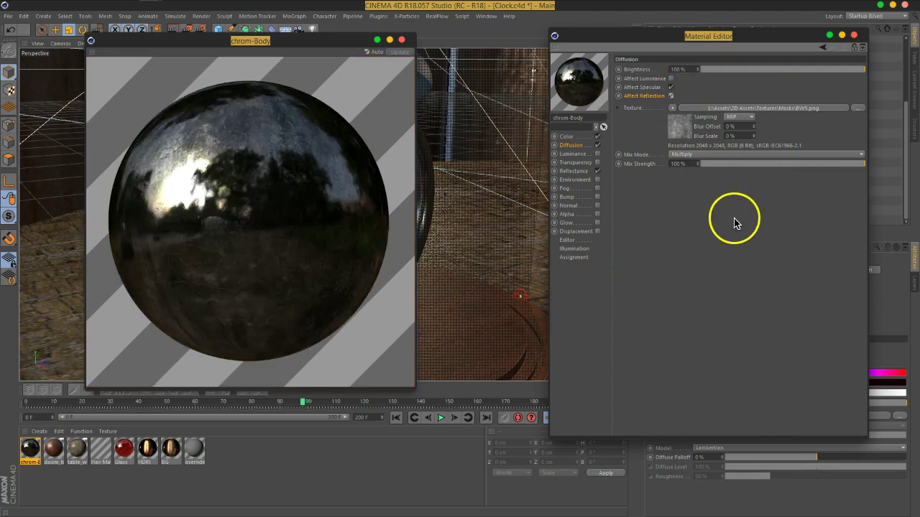
- Compare the Normal, Add and Multiply mix modes for the new diffusion mask
click(714, 157)
click(704, 169)
click(704, 154)
click(702, 180)
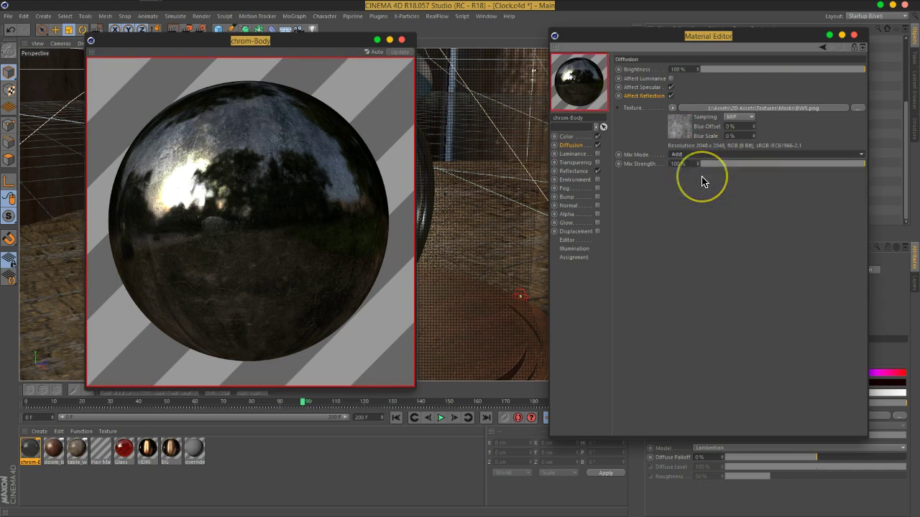
click(705, 154)
click(707, 196)
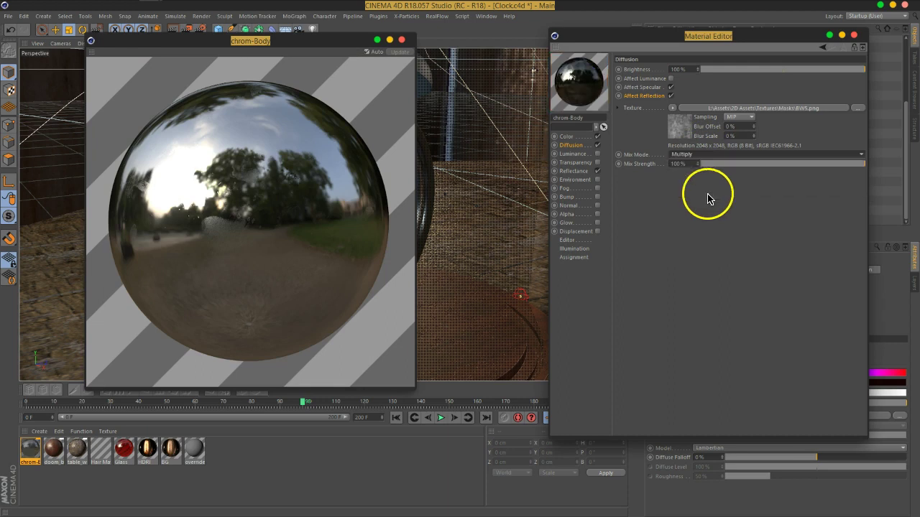
- Turn off Affect Specular for the diffusion and blend its texture in Normal mode at 54% mix strength
click(671, 87)
click(671, 95)
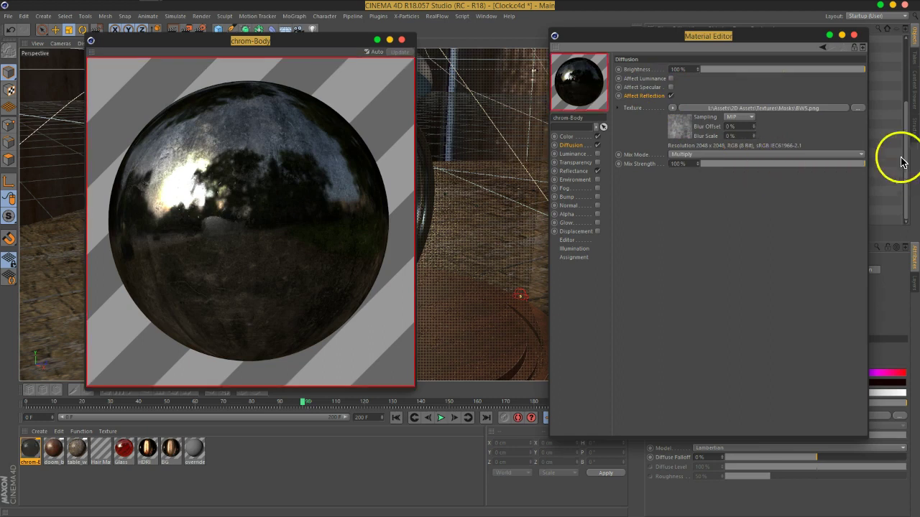
drag(812, 70, 865, 70)
click(723, 154)
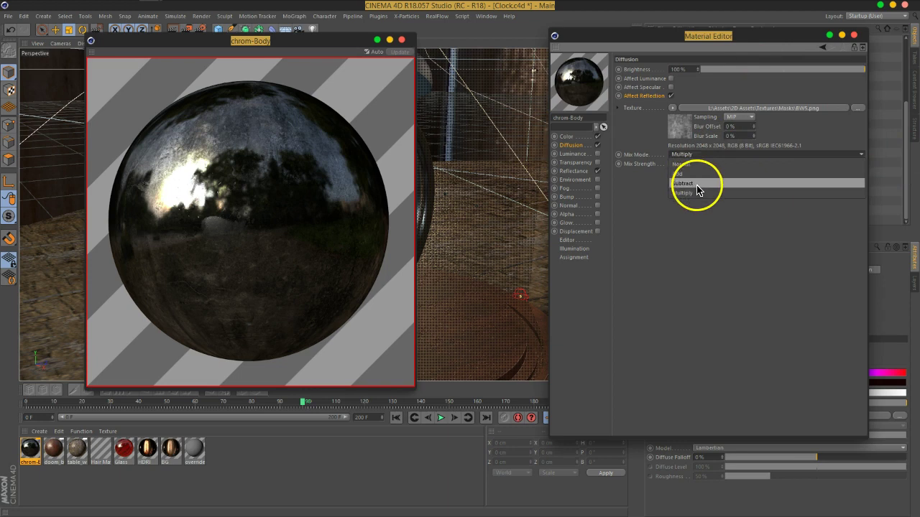
click(697, 164)
drag(849, 166, 802, 168)
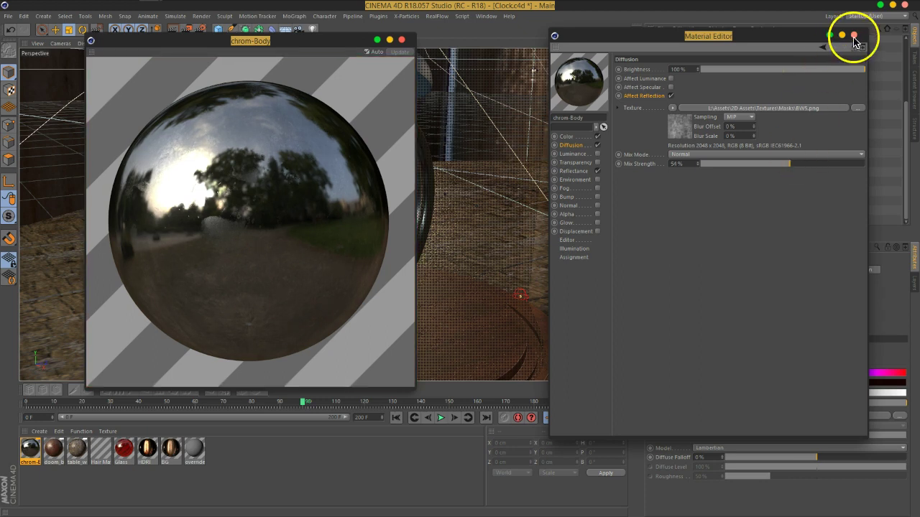
- Enable the Bump channel with a Noise shader as its texture and open the shader's settings
click(588, 197)
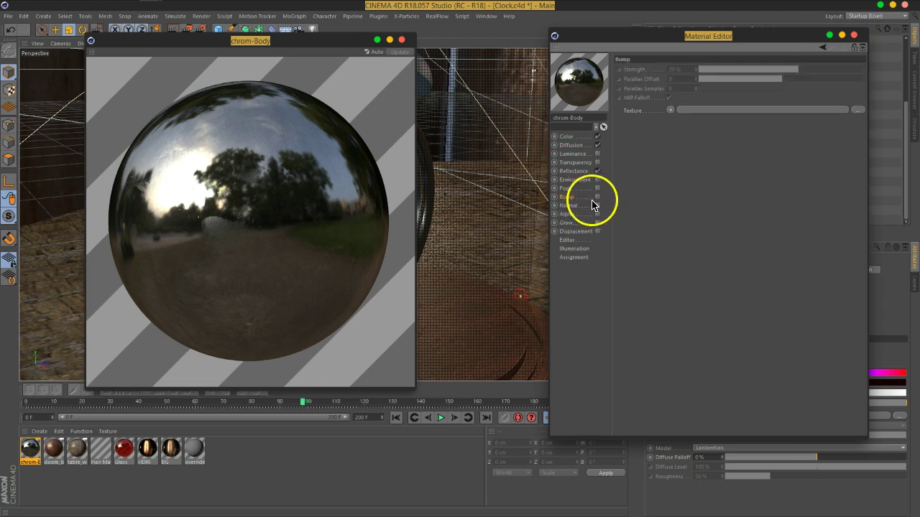
click(597, 197)
click(671, 111)
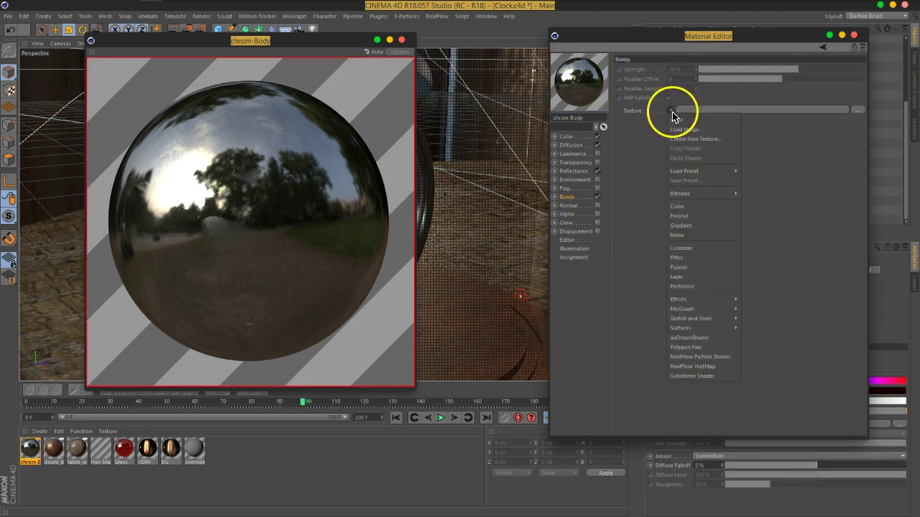
click(677, 237)
click(679, 132)
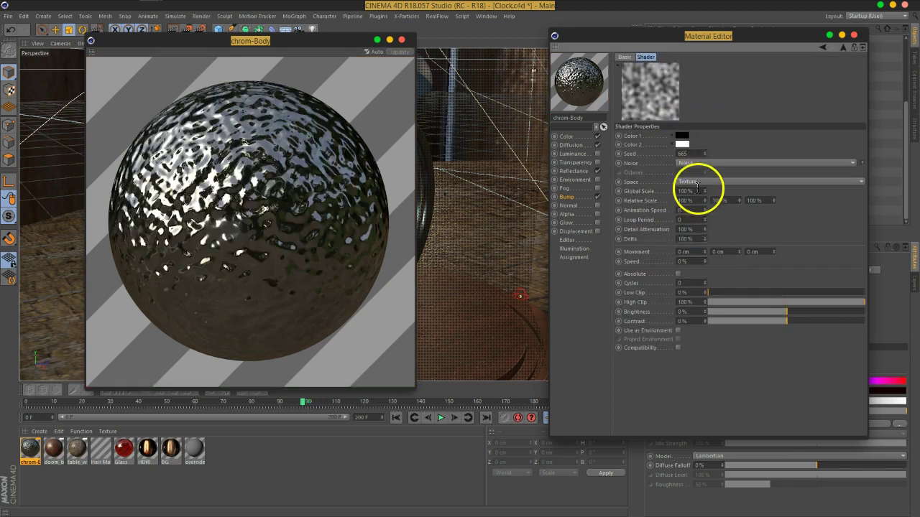
- Set the bump noise type to Luka with a global scale of 30%
click(697, 164)
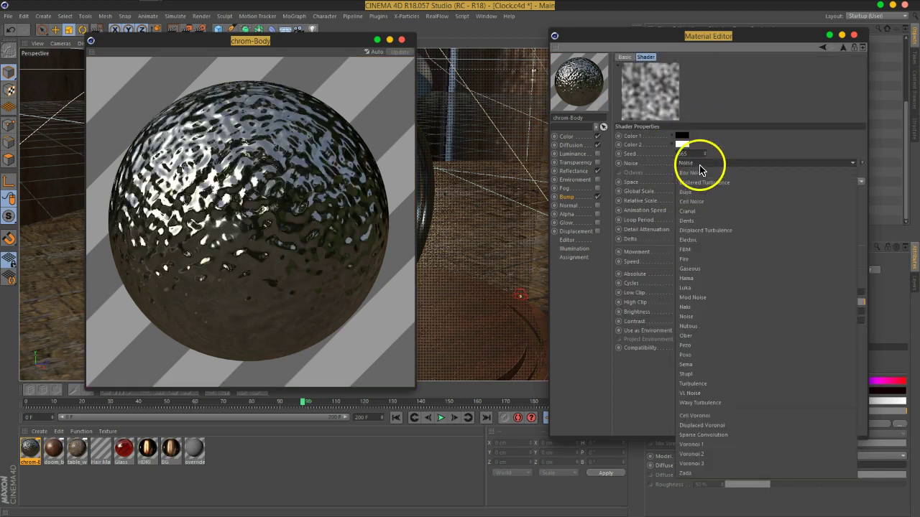
click(704, 288)
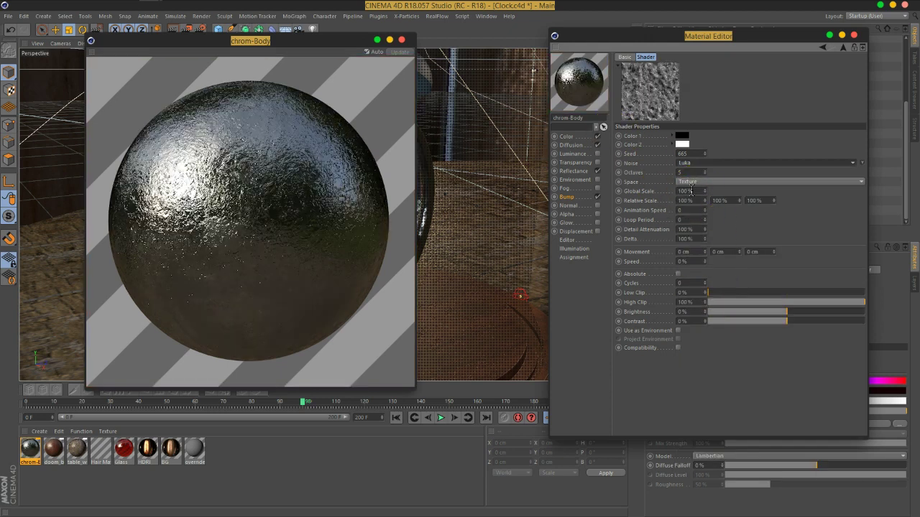
double_click(688, 191)
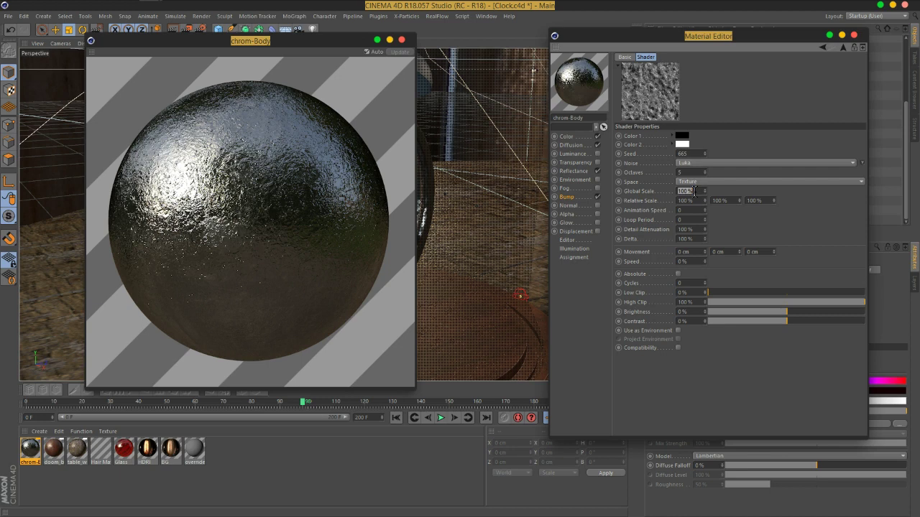
text(30)
key(Return)
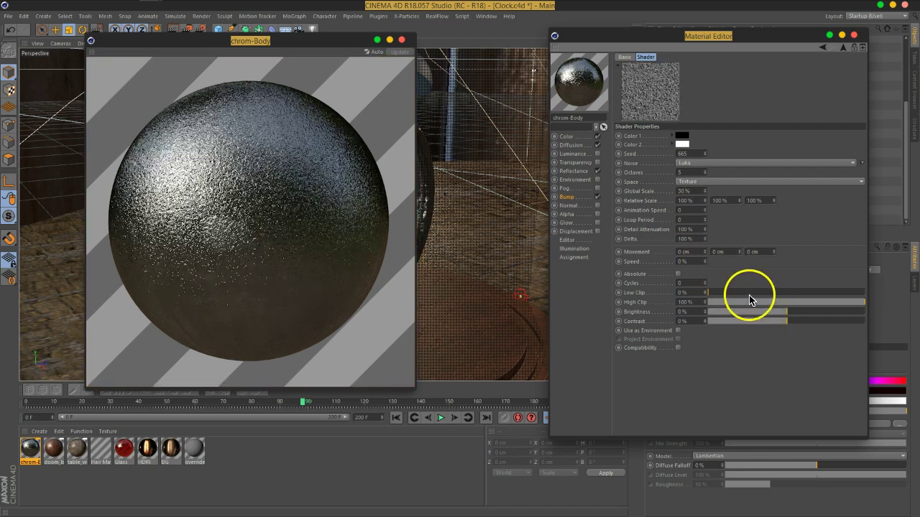
- Reduce the bump noise to sparse specks with 68% contrast, 86% low clip and a 500% global scale
drag(723, 298, 840, 324)
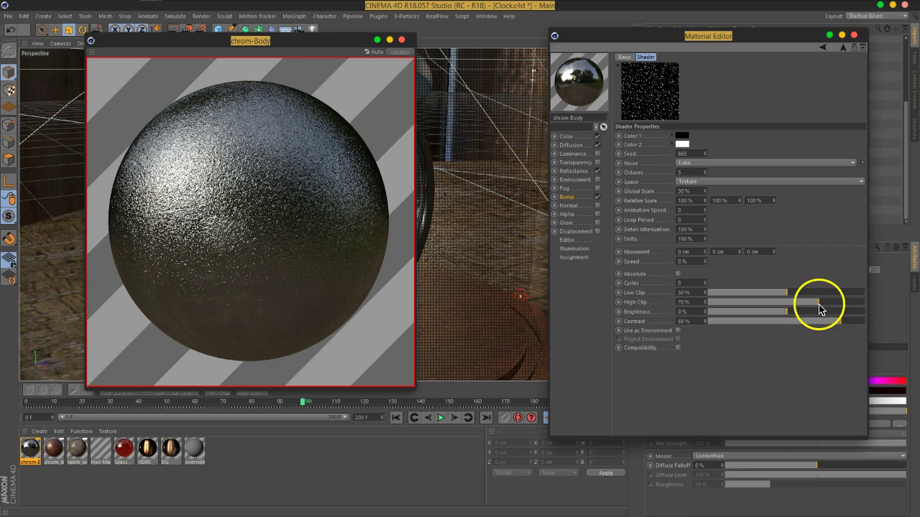
drag(788, 294, 824, 295)
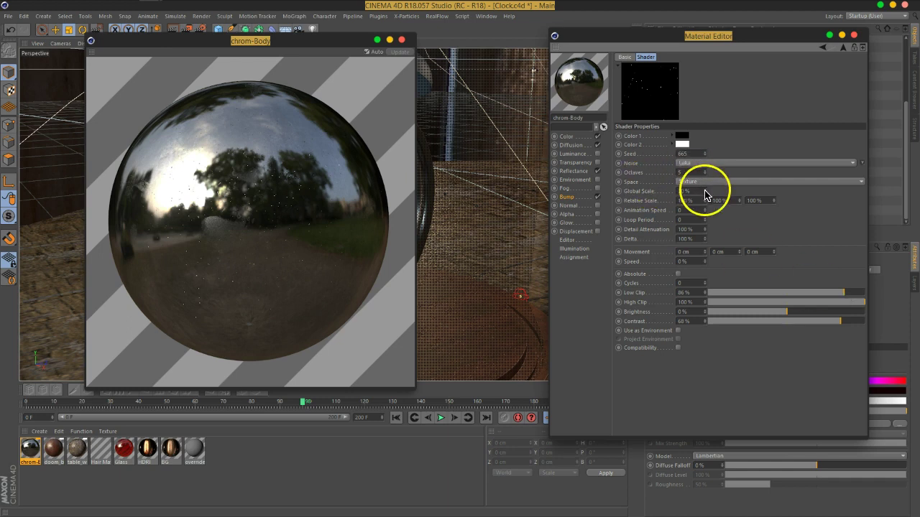
drag(695, 191, 654, 201)
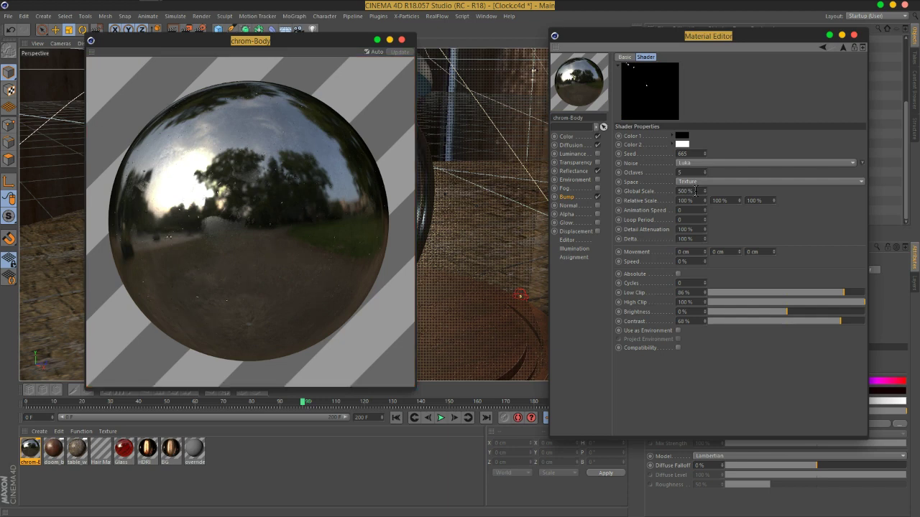
- Invert the bump noise by making Color 1 white and Color 2 black, and lower its low clip to 64%
click(681, 141)
click(664, 170)
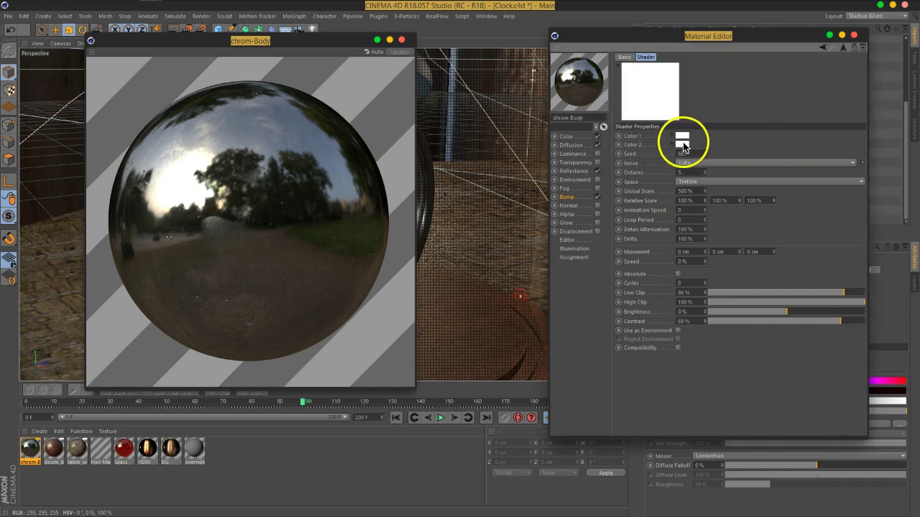
click(683, 145)
click(651, 172)
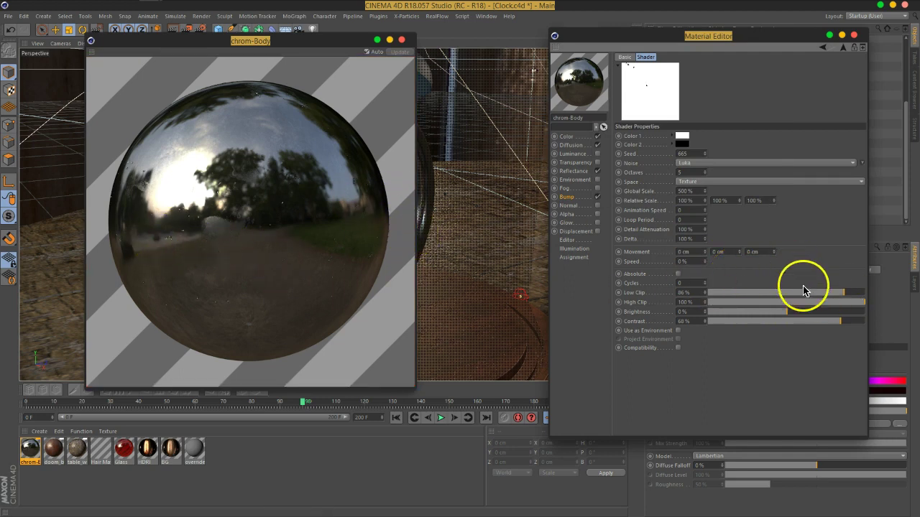
drag(831, 295, 807, 295)
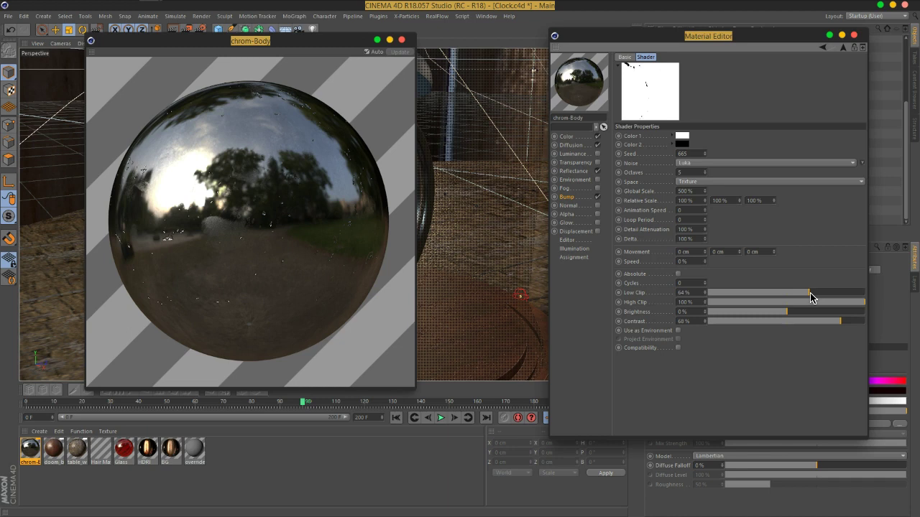
- Raise the bump noise's low clip to 77%, return to the Bump channel, and close the material editor and preview windows
drag(862, 302, 846, 305)
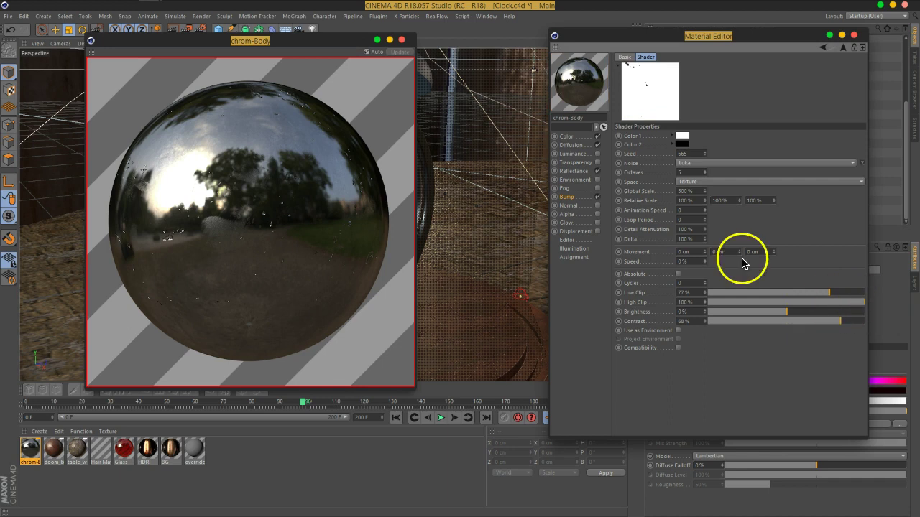
click(570, 197)
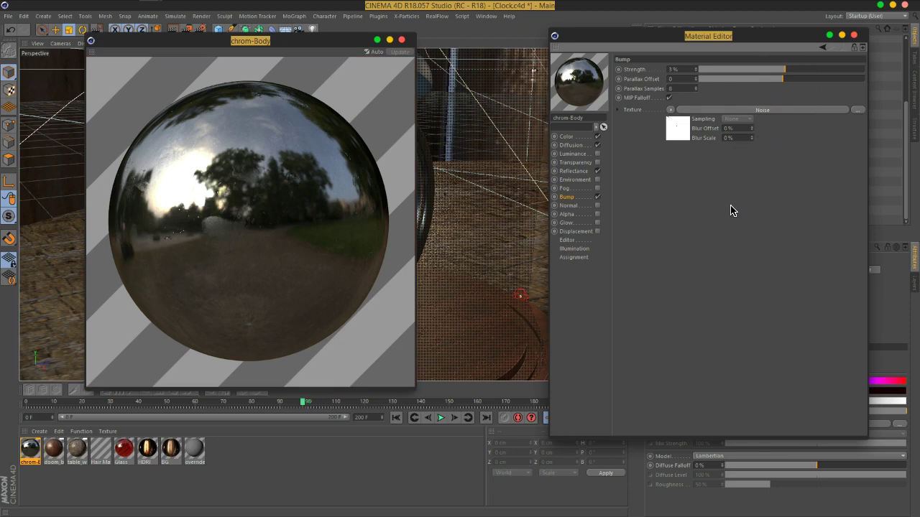
click(853, 36)
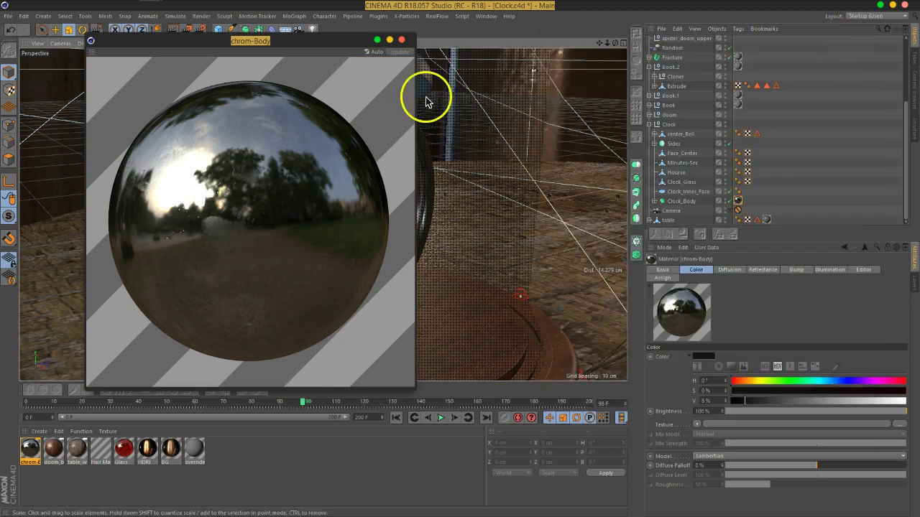
click(402, 39)
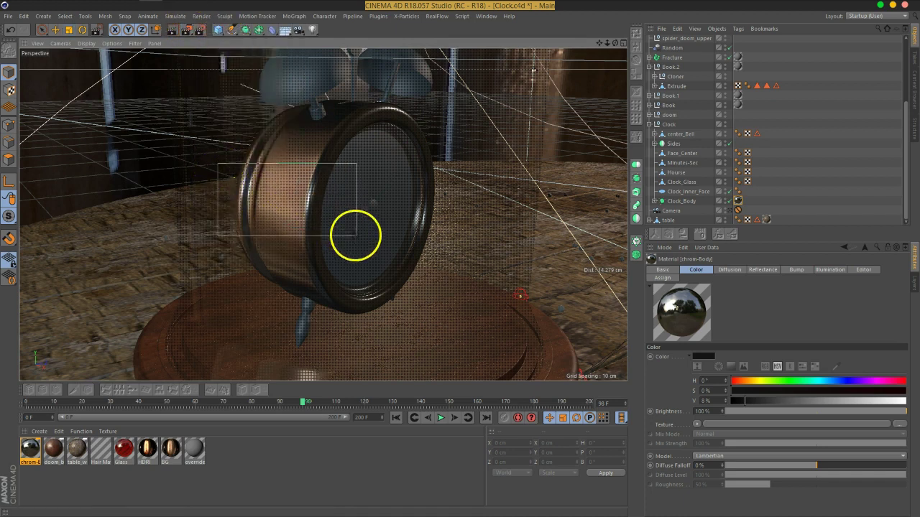
- Set the chrom-Body texture tag to Cubic projection and move it onto the child Clock_Body polygon object
key(t)
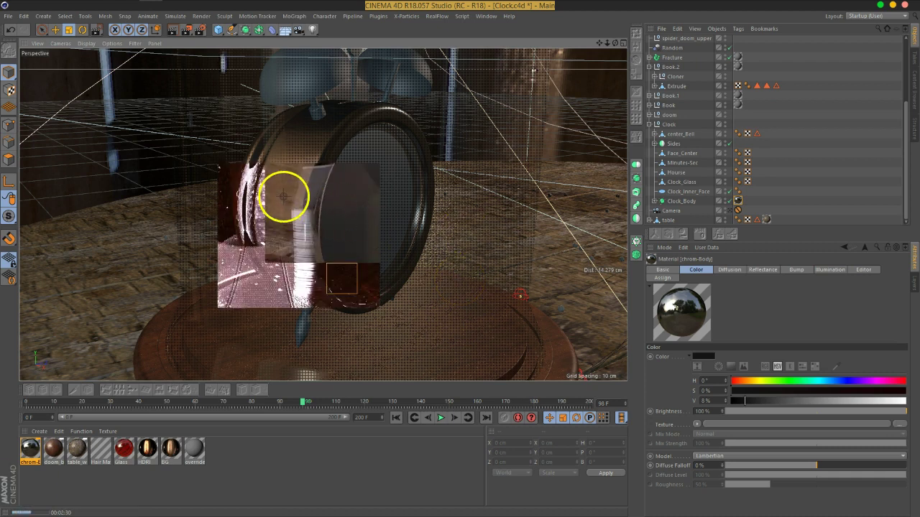
click(740, 201)
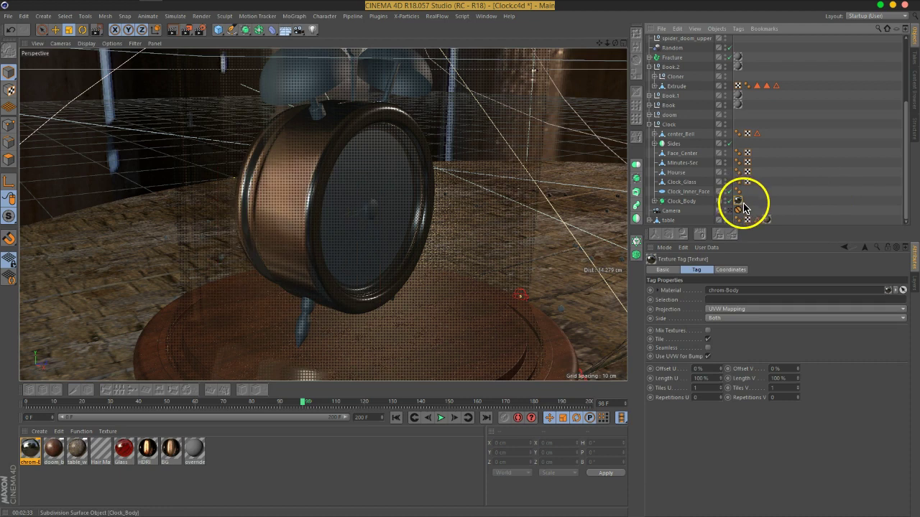
click(737, 309)
click(718, 347)
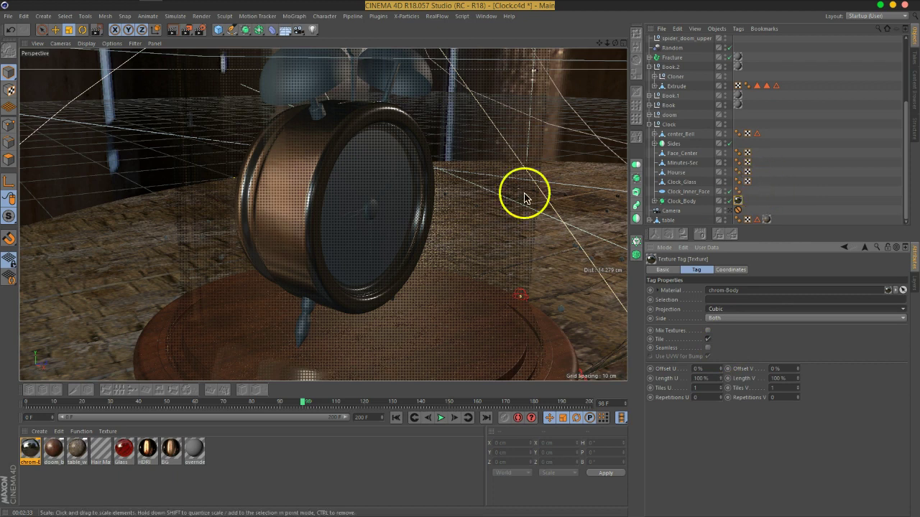
click(655, 202)
scroll(719, 192, down, 1)
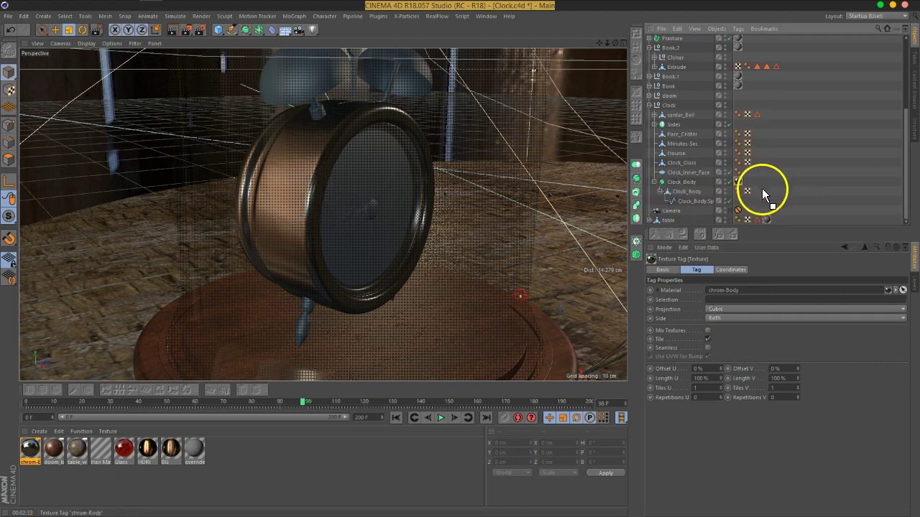
- Open the chrom-Body material's Diffusion channel beside an enlarged preview of the material
alt+drag(386, 208, 215, 308)
scroll(288, 200, up, 2)
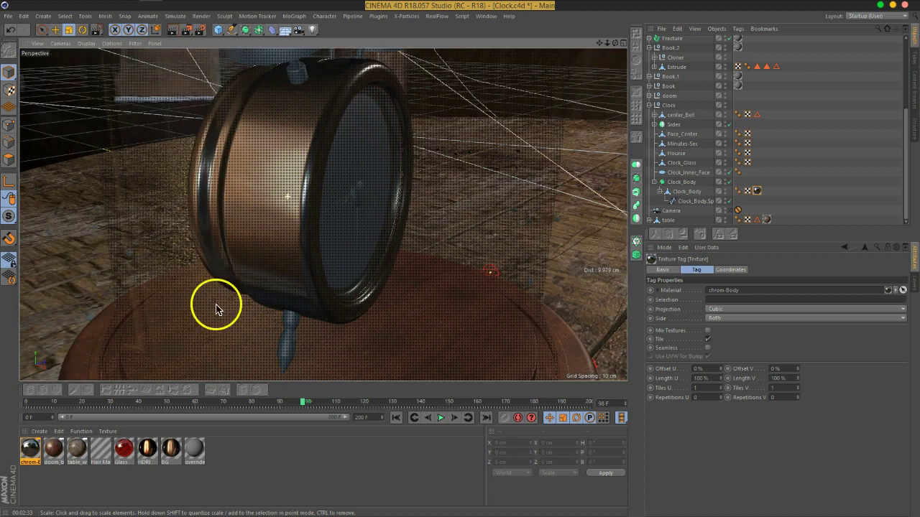
click(32, 450)
double_click(31, 450)
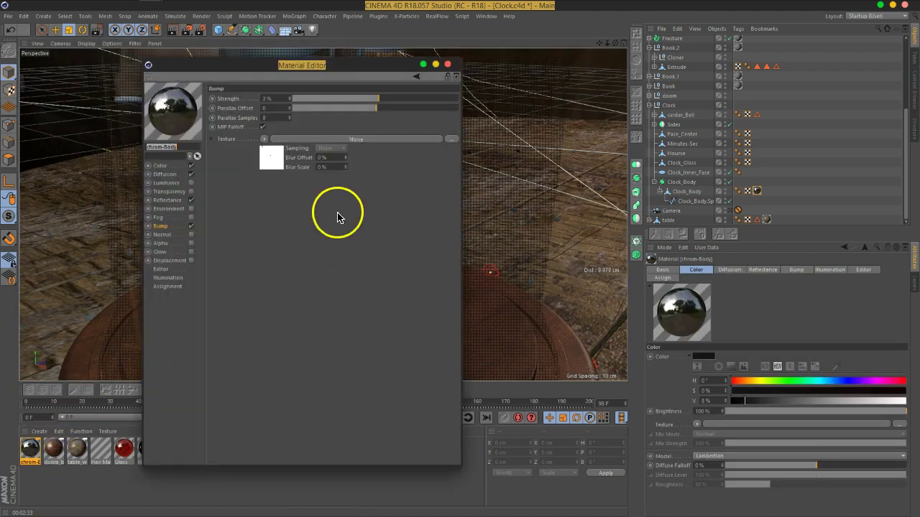
click(173, 176)
right_click(175, 117)
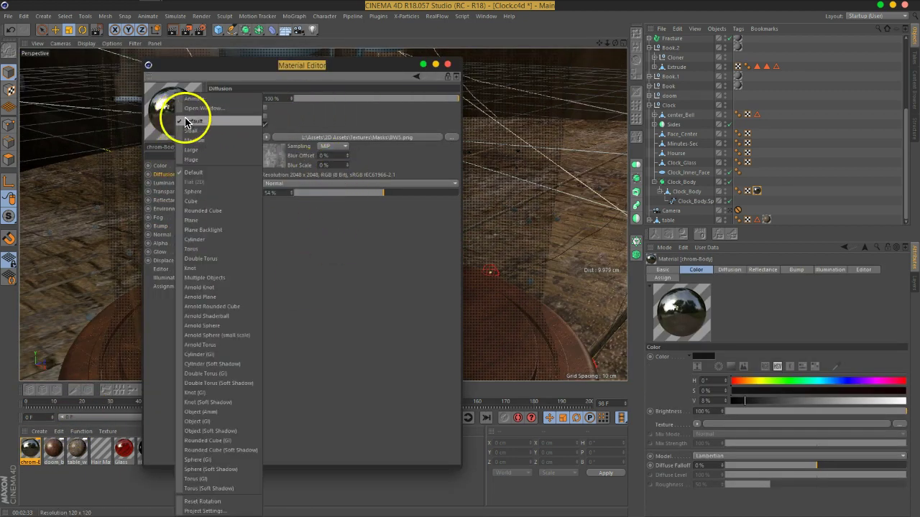
click(191, 115)
drag(410, 86, 675, 56)
- Set the BW5.png diffusion texture's mix strength to 68% and close the material windows
drag(682, 171, 692, 169)
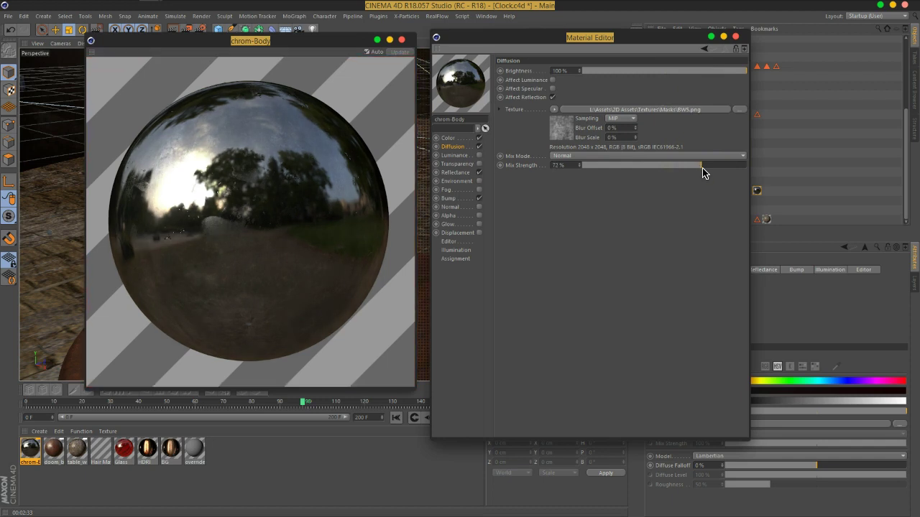
drag(695, 171, 697, 172)
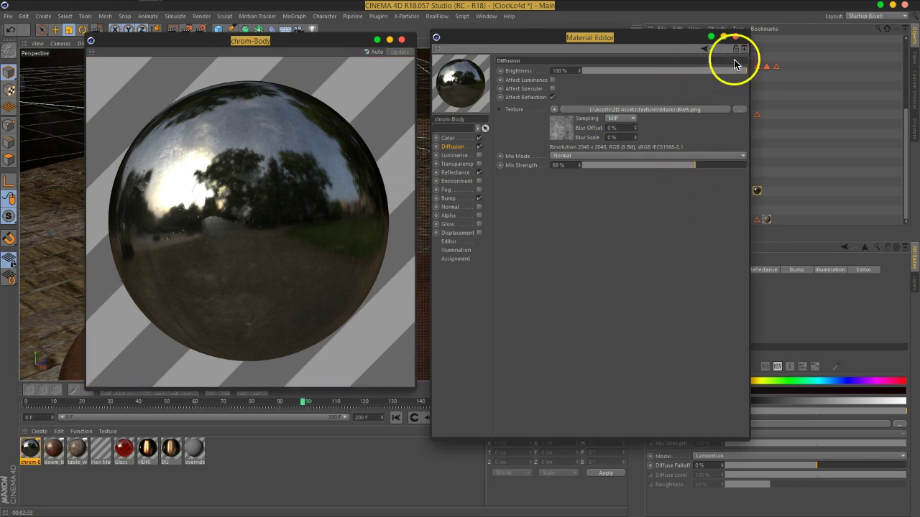
click(735, 37)
click(401, 39)
- Inspect the cubic texture projection on the Clock_Body polygon object in texture mode, and clear the selection
alt+drag(346, 220, 570, 207)
click(687, 192)
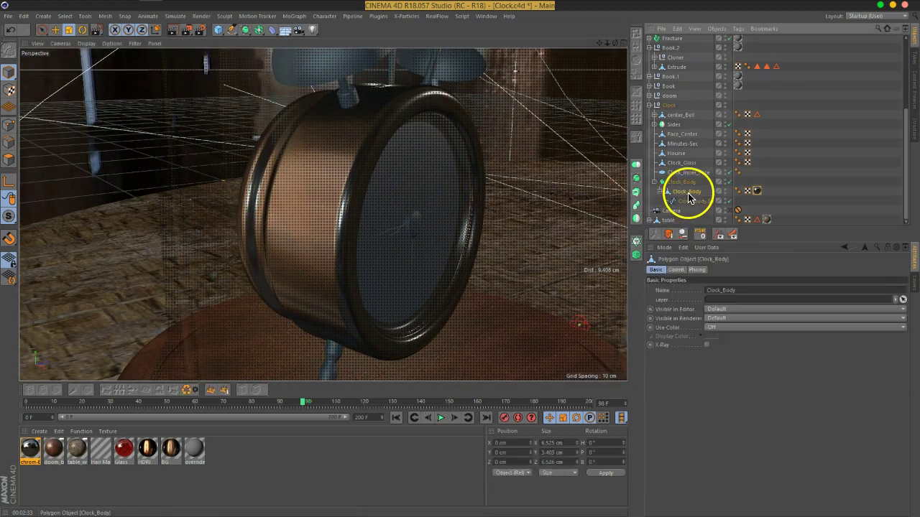
click(10, 91)
click(9, 160)
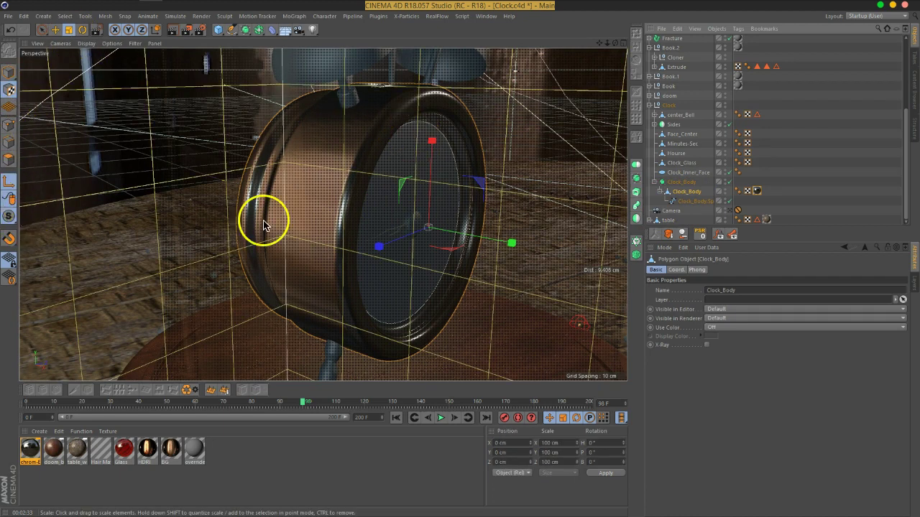
drag(530, 129, 225, 266)
click(800, 123)
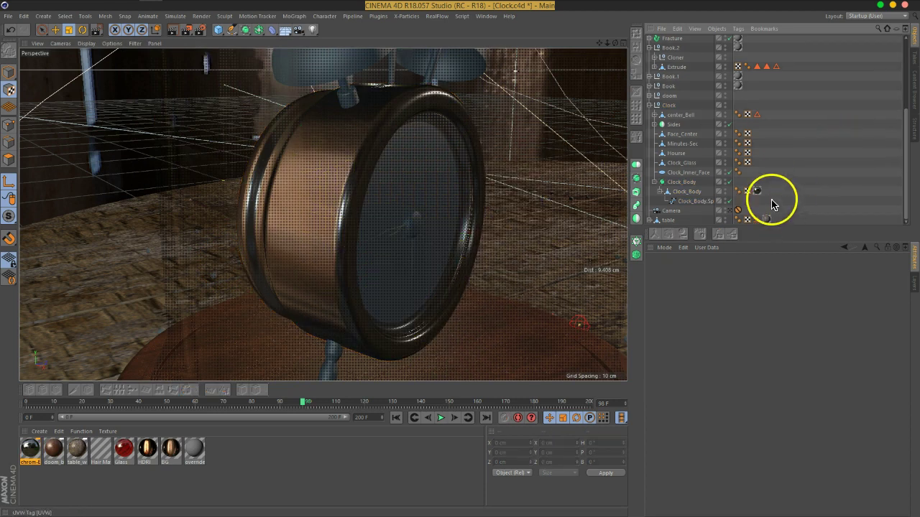
- Frame the whole clock in the perspective view and test-render the region around it
scroll(293, 181, down, 8)
alt+drag(313, 197, 399, 209)
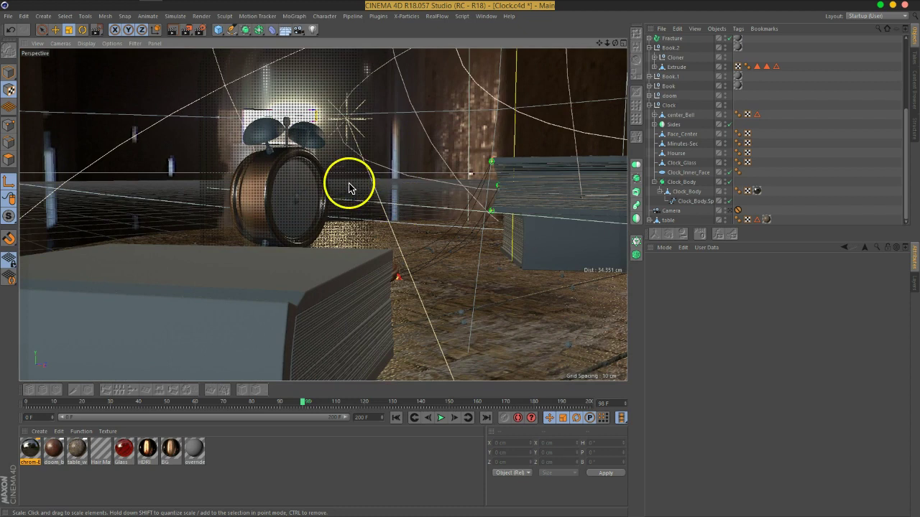
alt+drag(265, 202, 347, 209)
drag(186, 30, 258, 131)
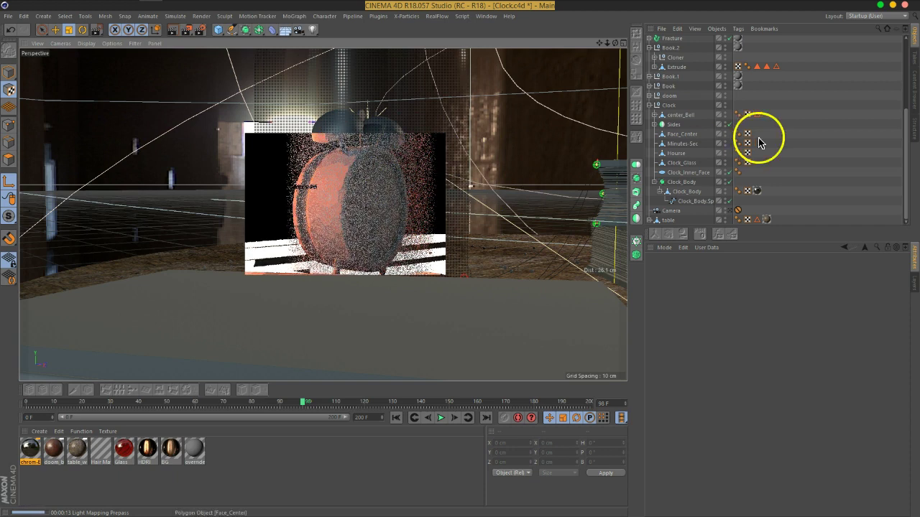
key(alt+r)
- Hide the doom object in the editor and renderer, and render the region around the clock
click(725, 95)
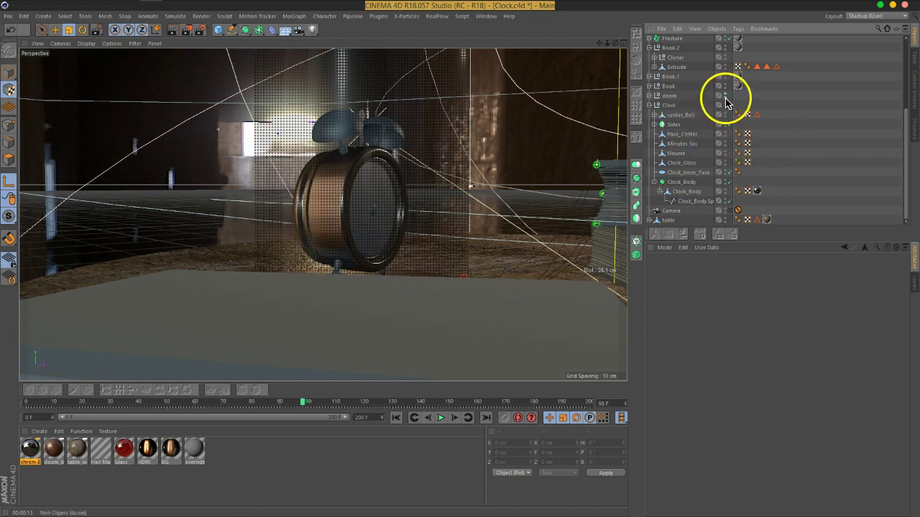
drag(194, 31, 236, 211)
drag(409, 279, 429, 290)
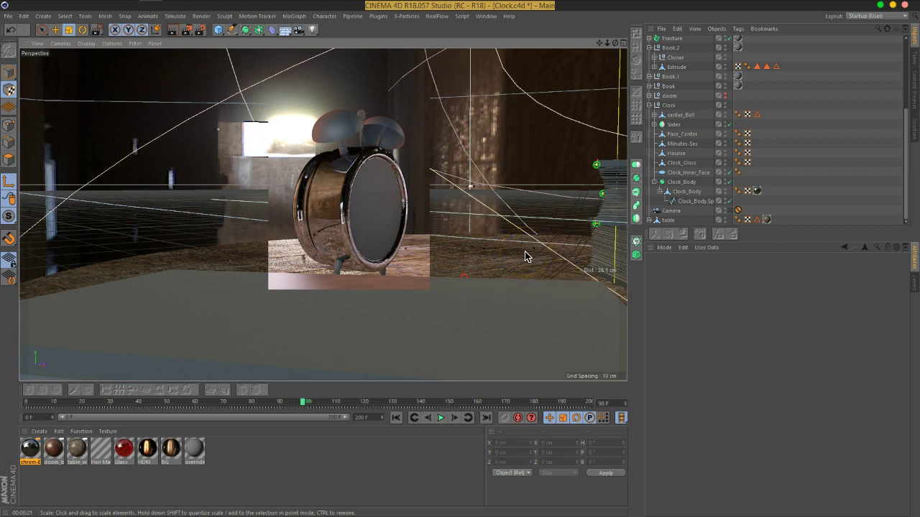
- Check the Physical renderer's sampling settings and test-render the clock region again
click(196, 30)
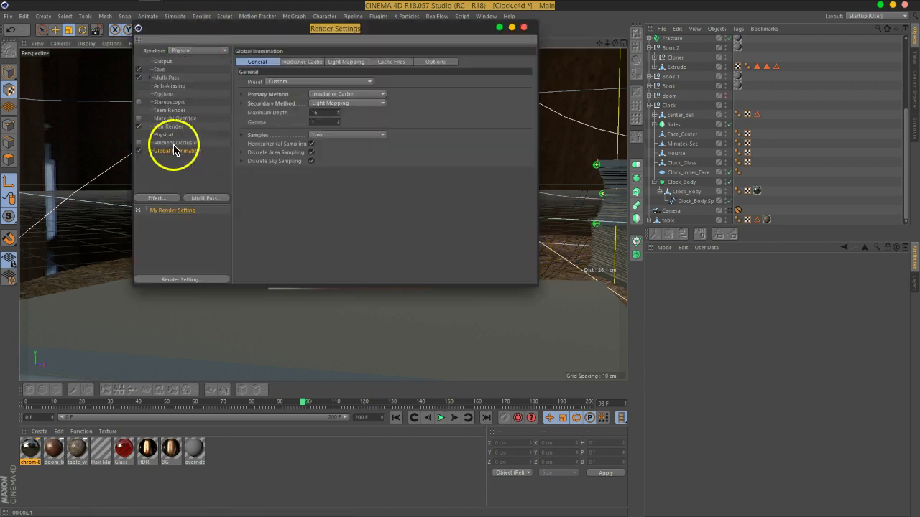
click(166, 135)
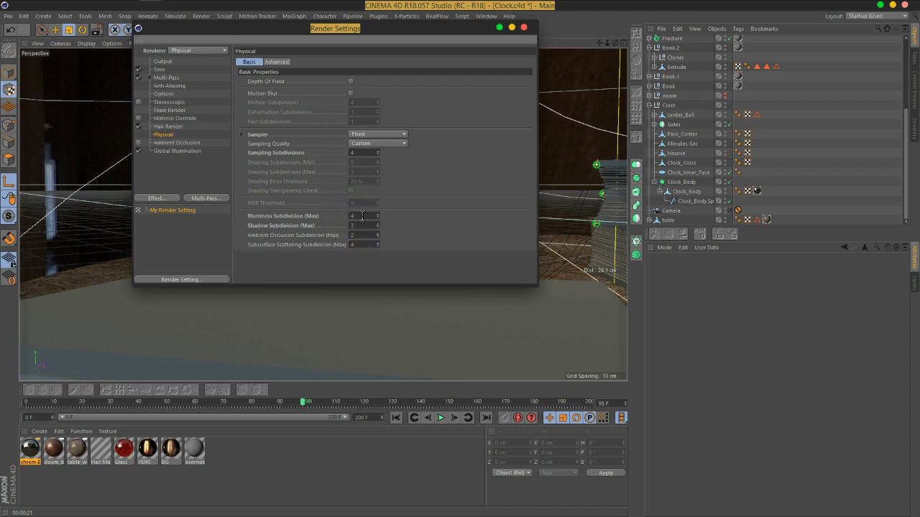
click(524, 27)
drag(187, 30, 442, 290)
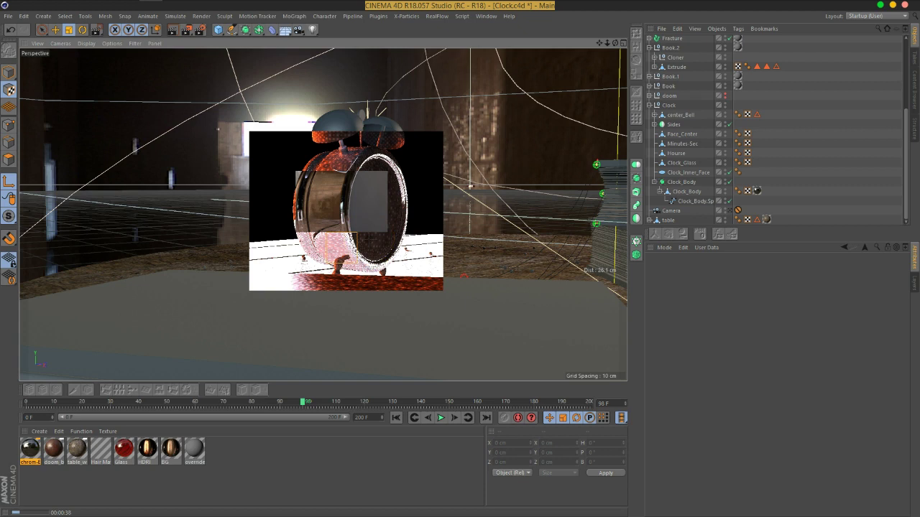
key(alt+r)
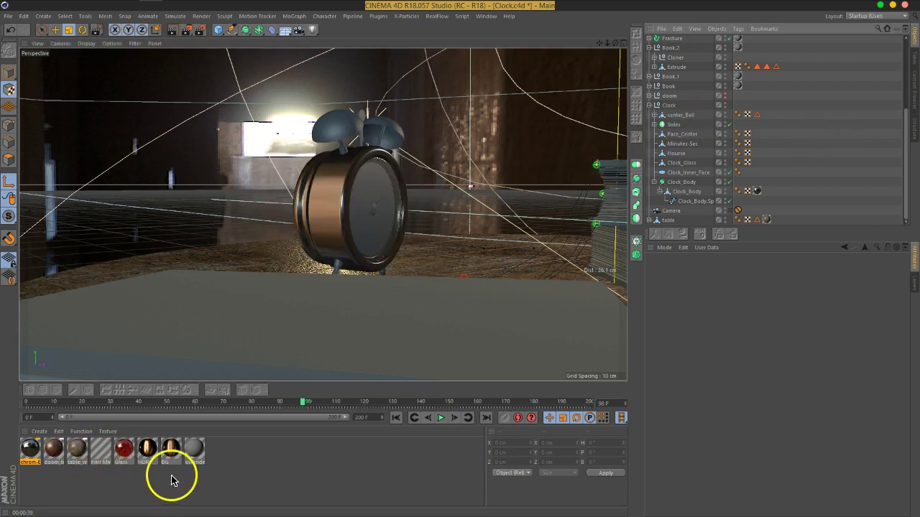
- Duplicate the Glass material and name the copy Clock_Glass
click(123, 450)
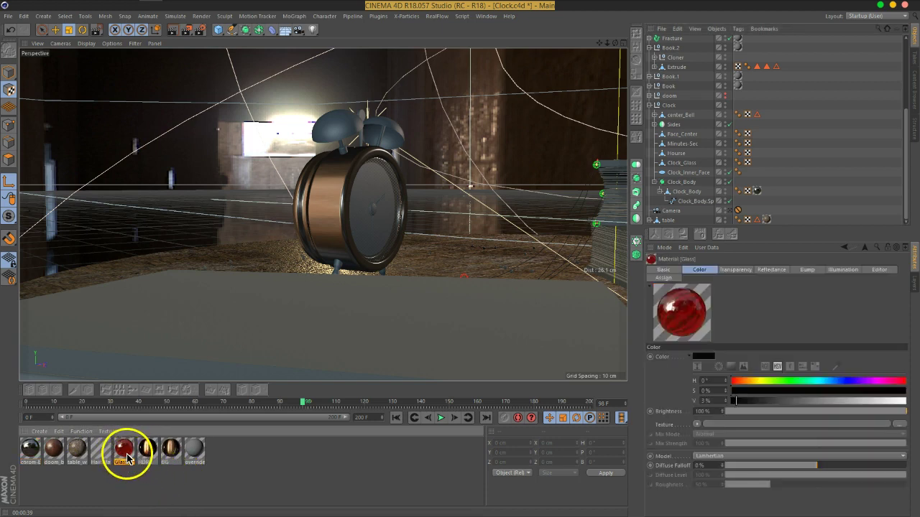
ctrl+drag(130, 454, 144, 471)
double_click(148, 462)
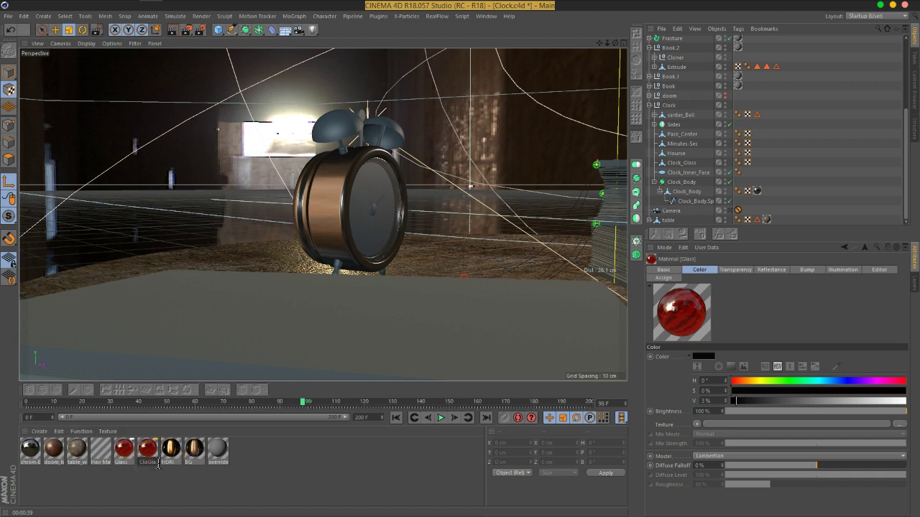
text(Clock_)
key(Return)
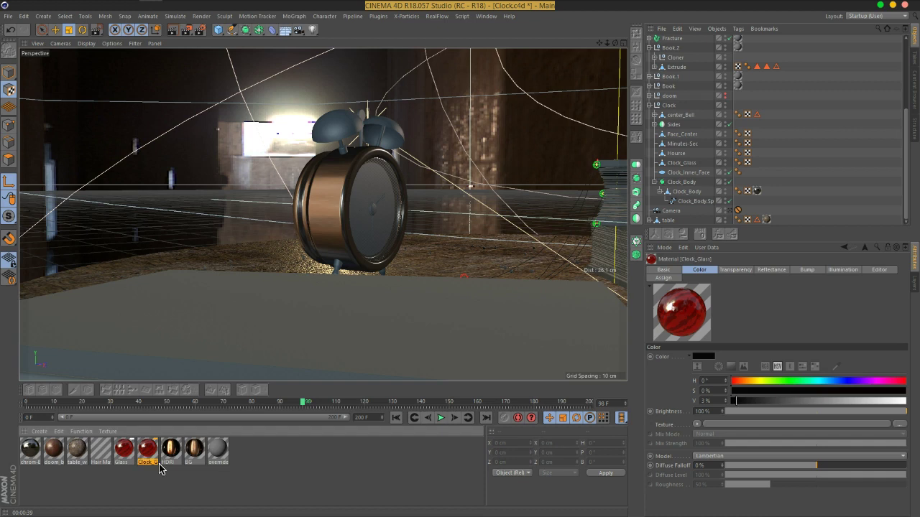
- Open the Clock_Glass material for editing and disable its Color and Reflectance channels
double_click(153, 453)
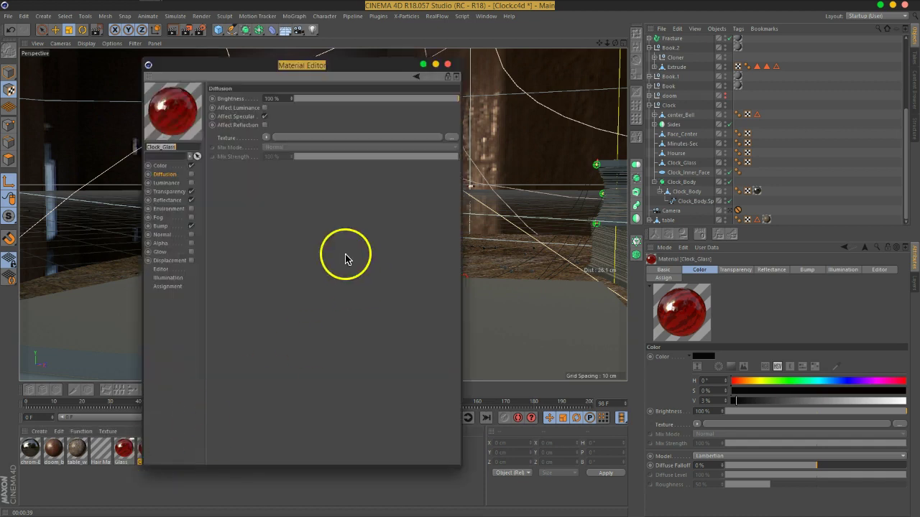
click(163, 166)
drag(362, 79, 543, 67)
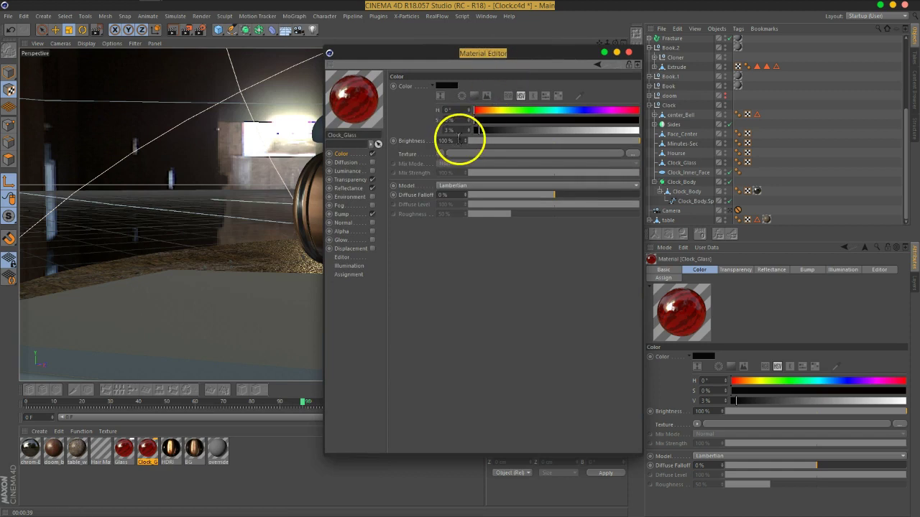
click(352, 188)
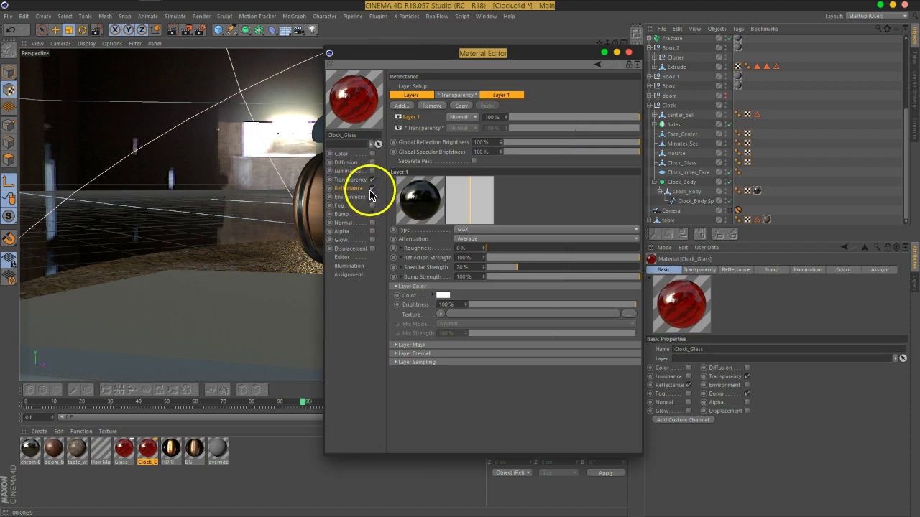
click(372, 190)
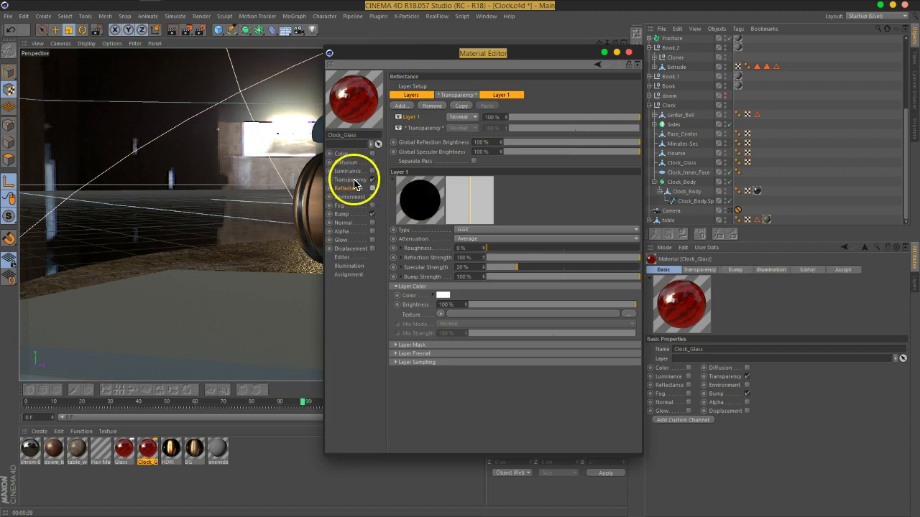
- In Clock_Glass's Transparency channel, set the absorption distance to 10 cm and the absorption color to a pale near-white
click(353, 180)
double_click(480, 276)
click(431, 286)
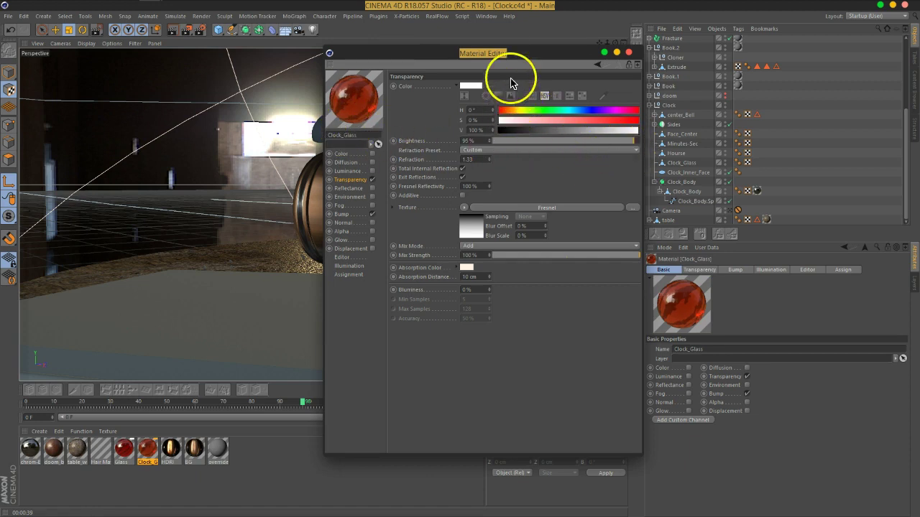
- Enable Clock_Glass's Diffusion channel with the BW1.png mask, without copying the image to the project, and apply the material to the clock's front glass
drag(506, 58, 725, 55)
alt+drag(398, 350, 354, 244)
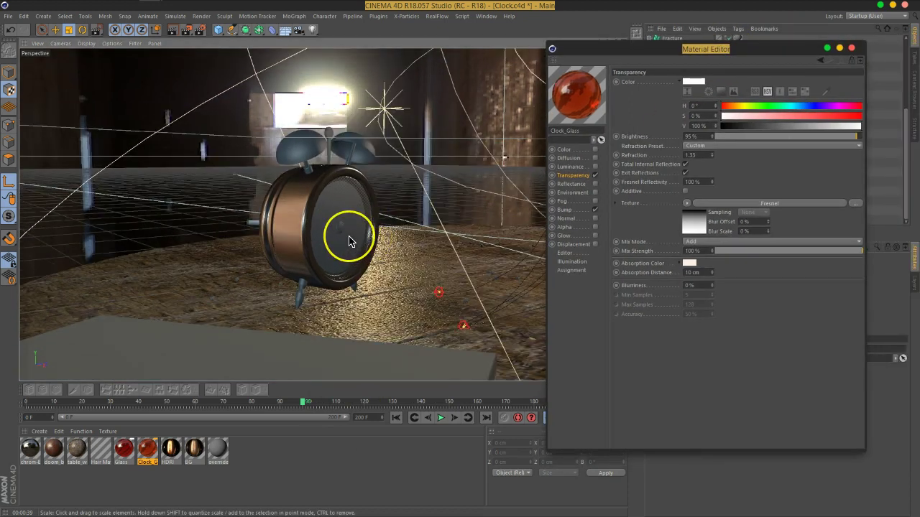
scroll(349, 240, up, 5)
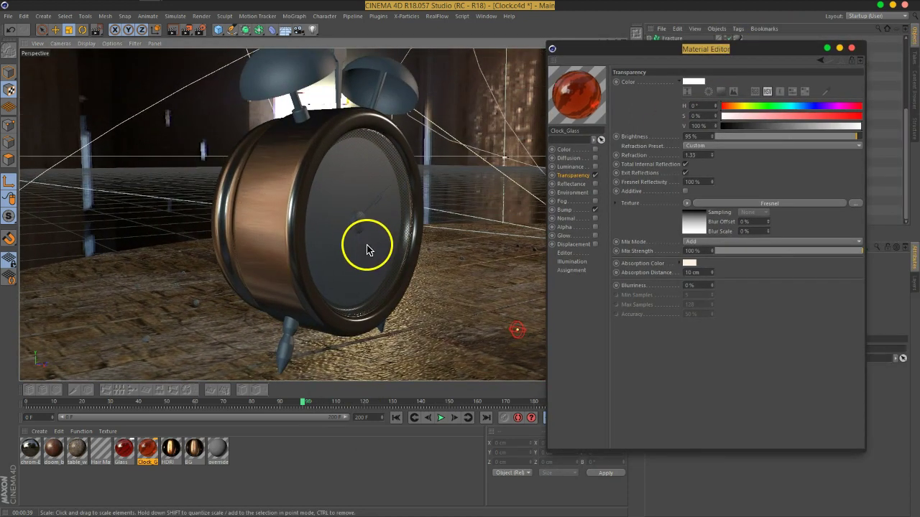
scroll(365, 245, up, 2)
click(596, 158)
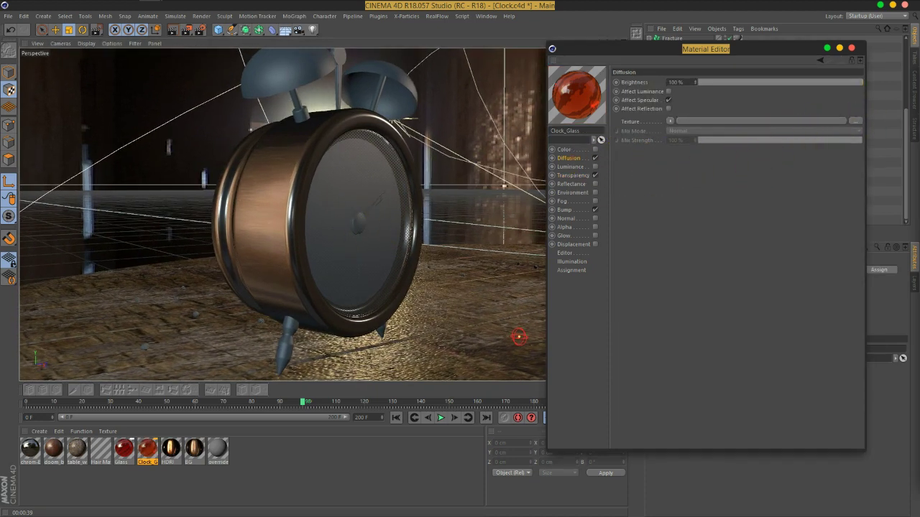
click(855, 121)
double_click(281, 189)
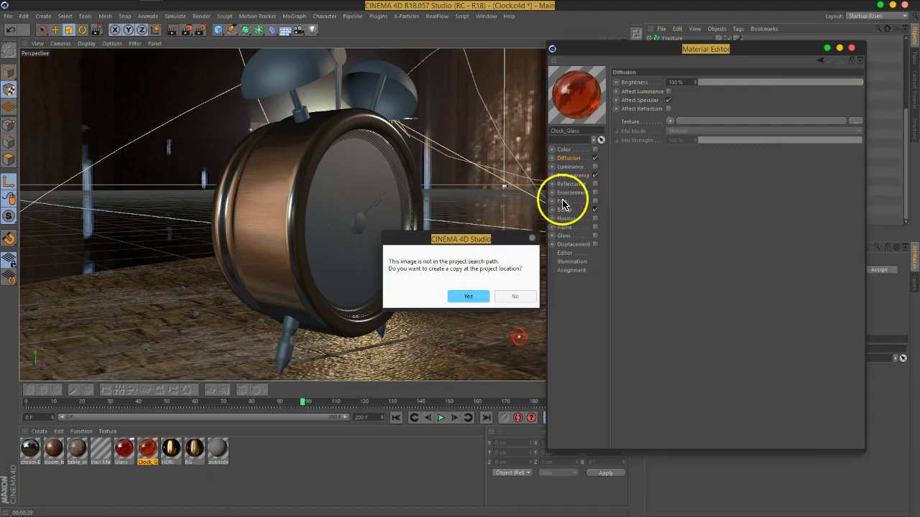
click(533, 295)
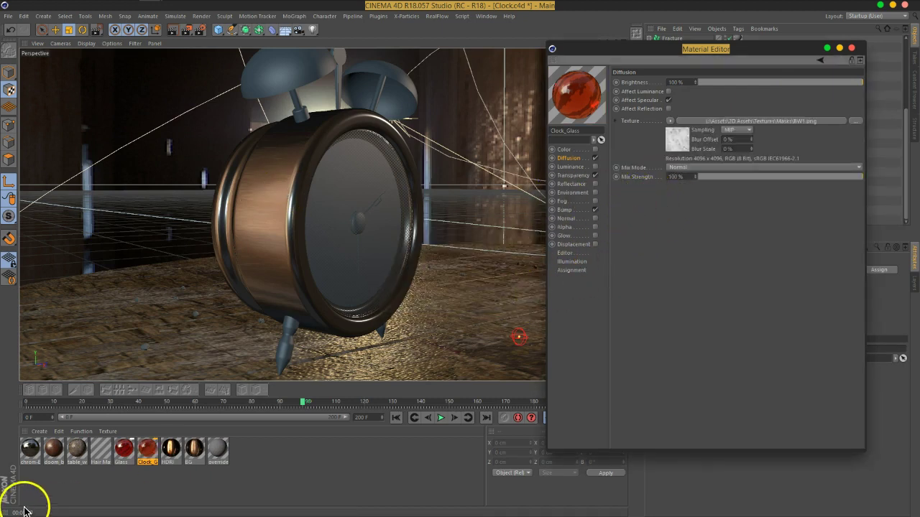
drag(147, 454, 381, 273)
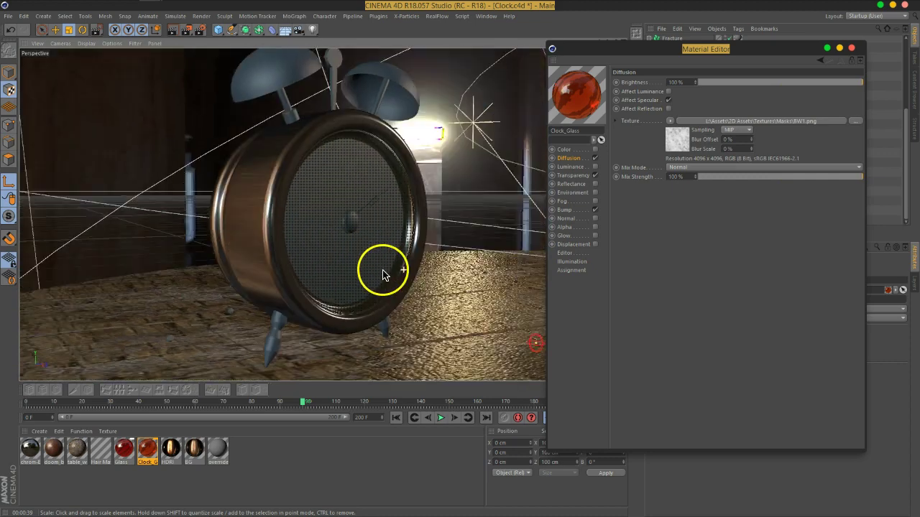